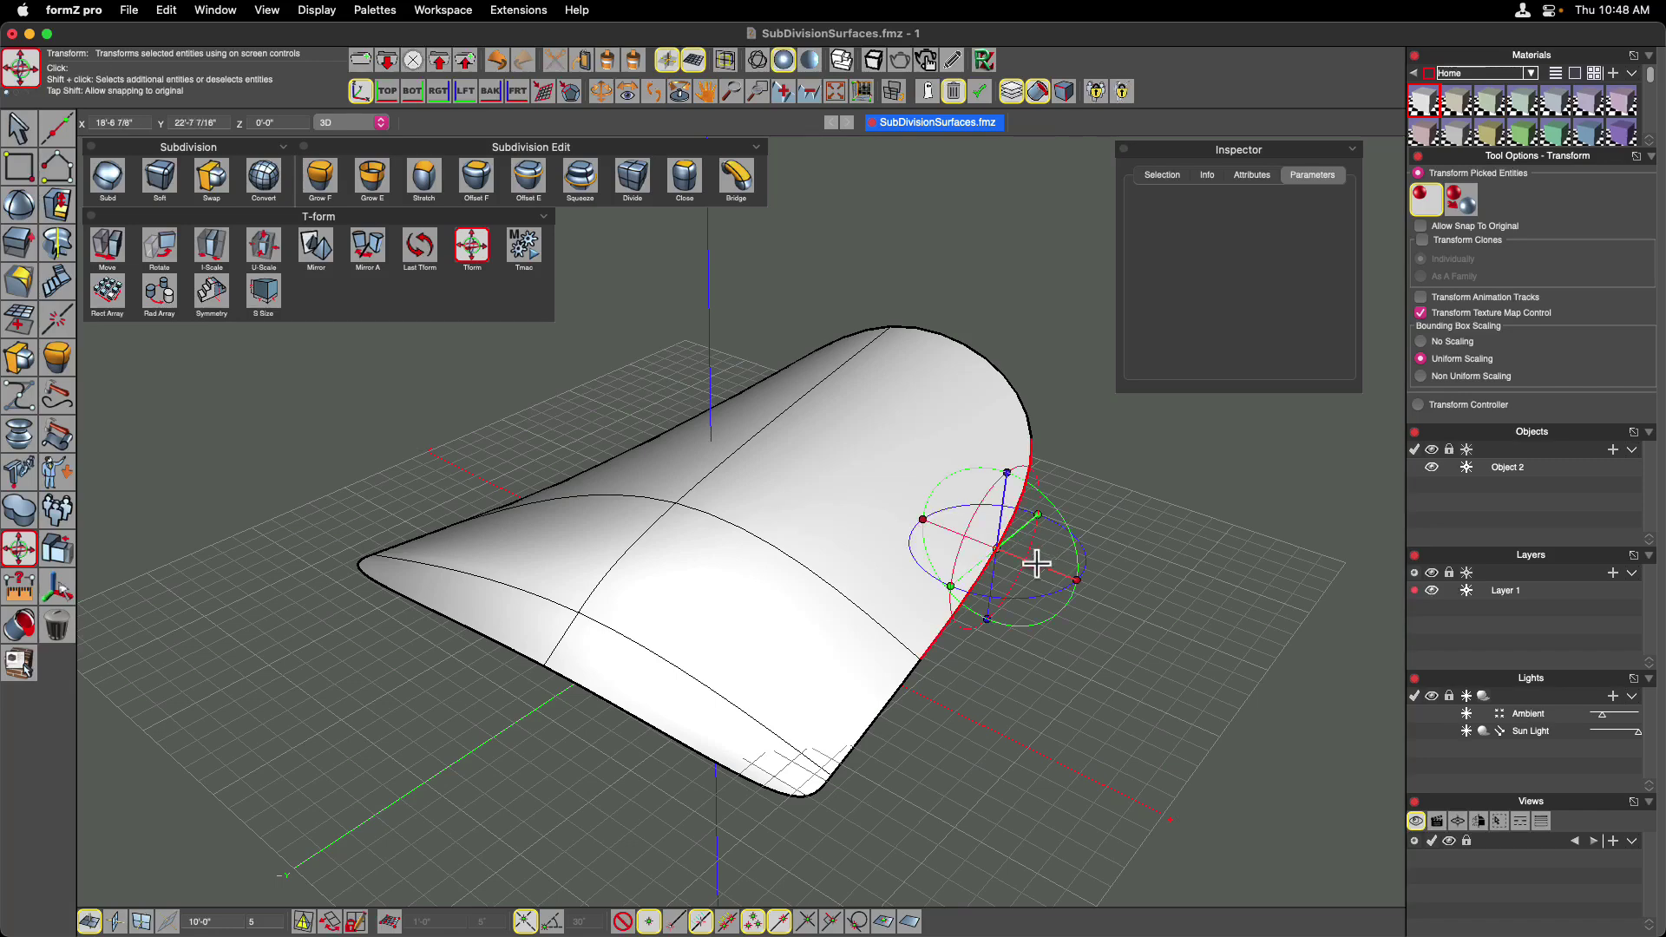
left_click_drag(1171, 706, 1027, 454)
key("Escape")
left_click_drag(1221, 286, 1276, 278)
left_click(108, 191)
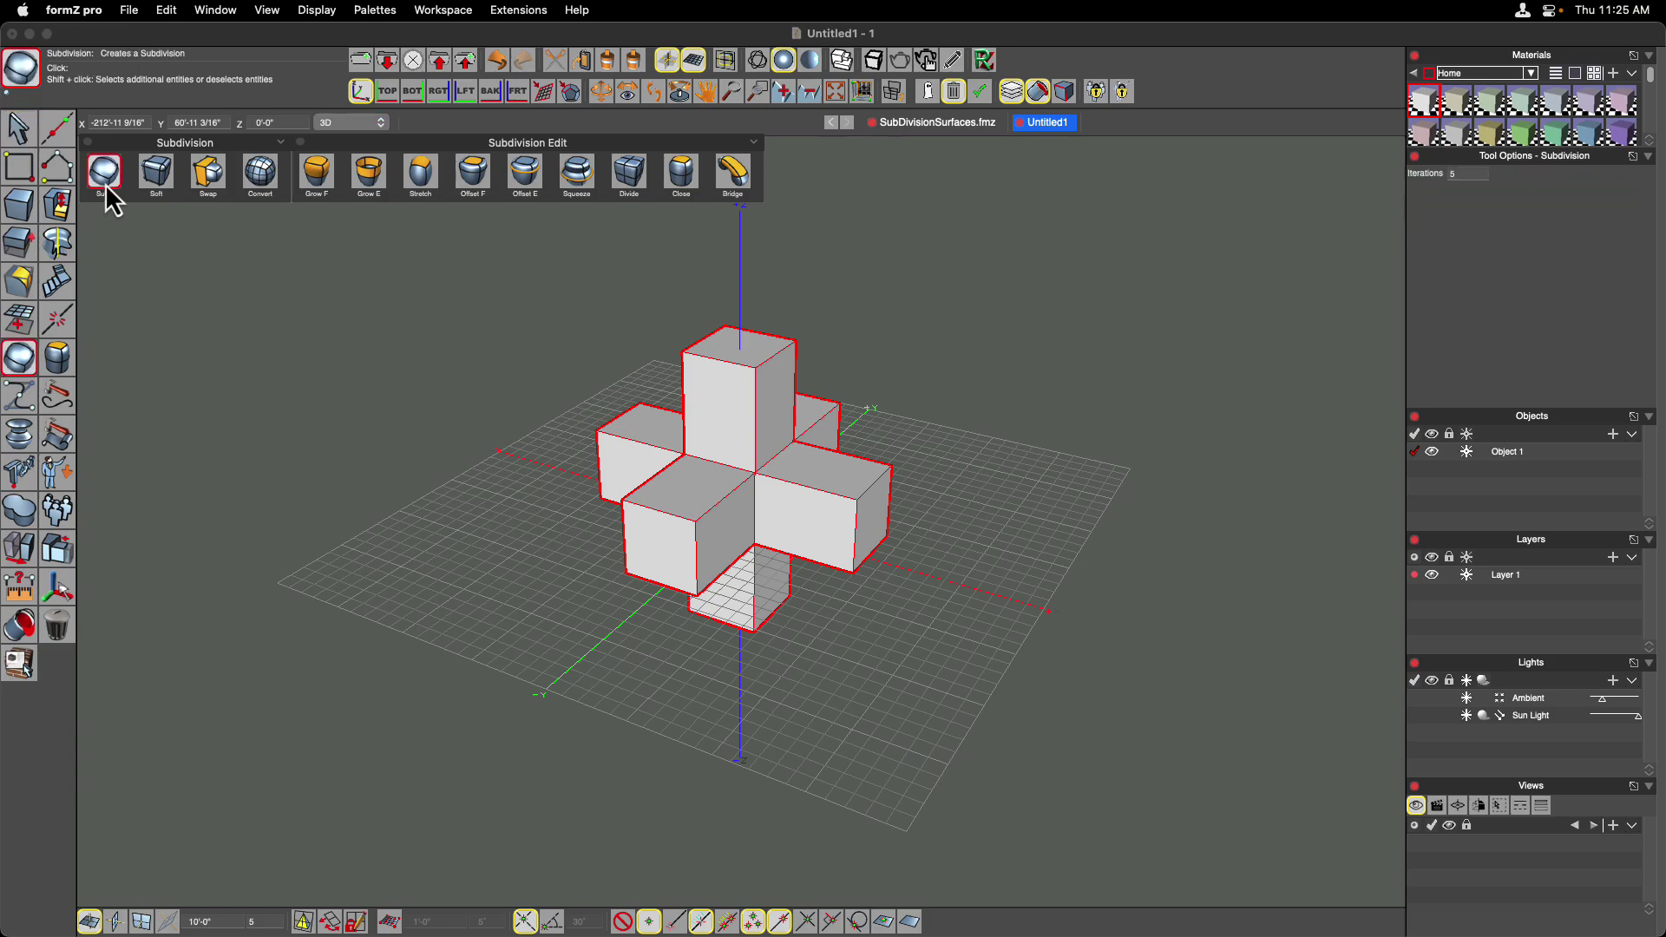
left_click(499, 428)
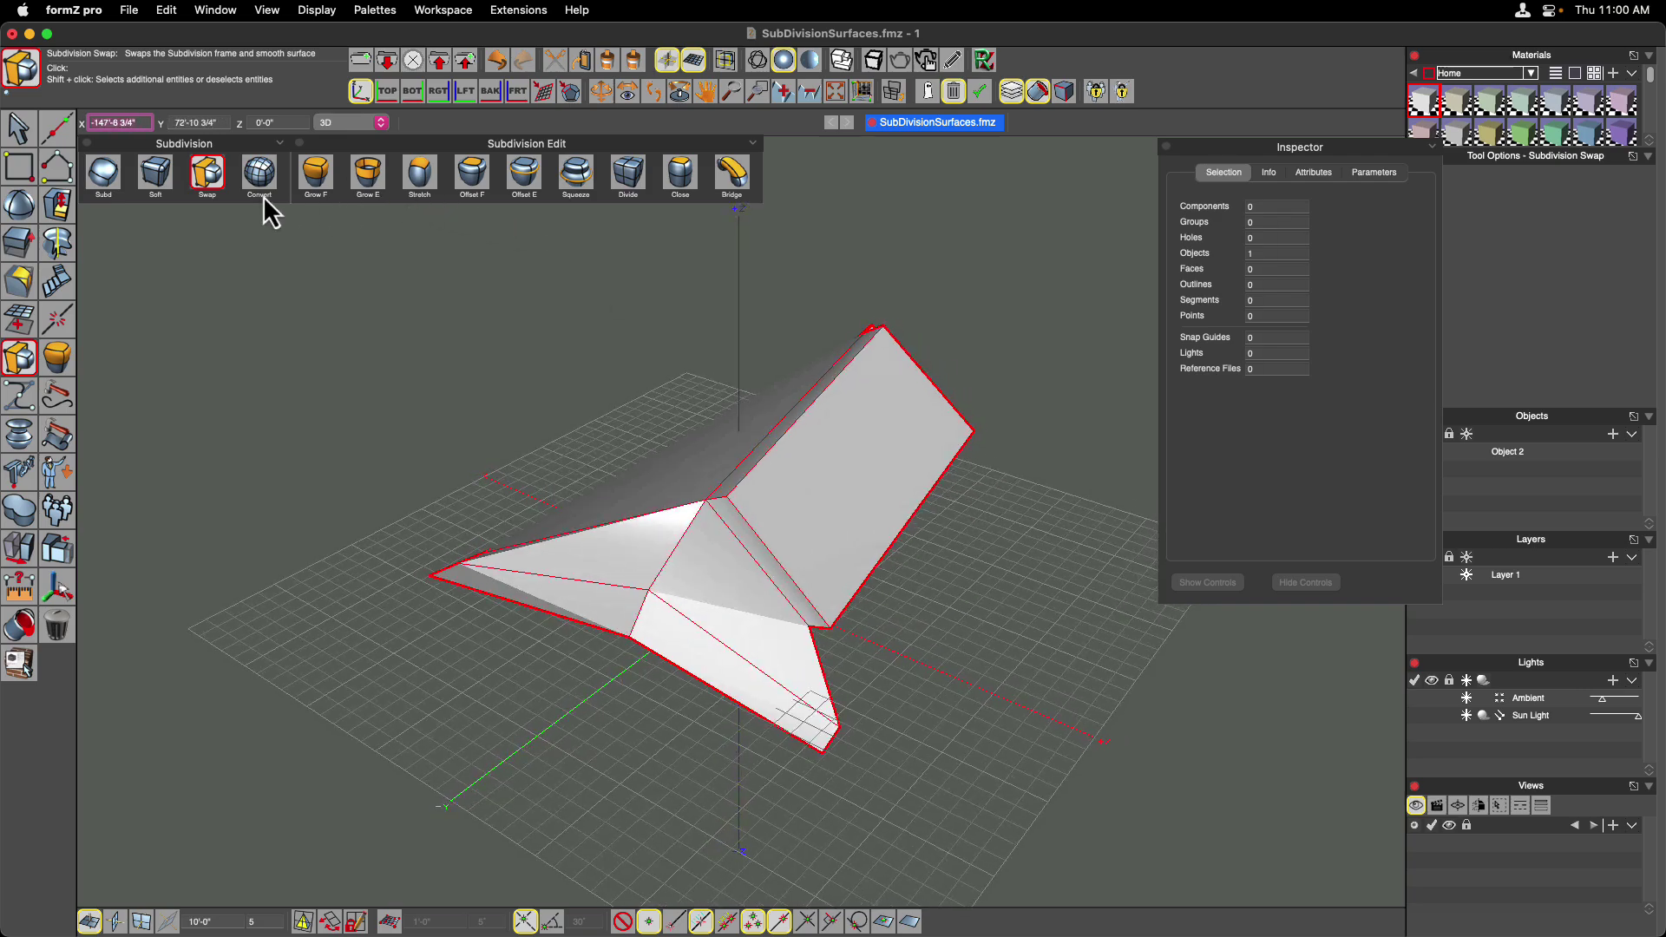
left_click(807, 512)
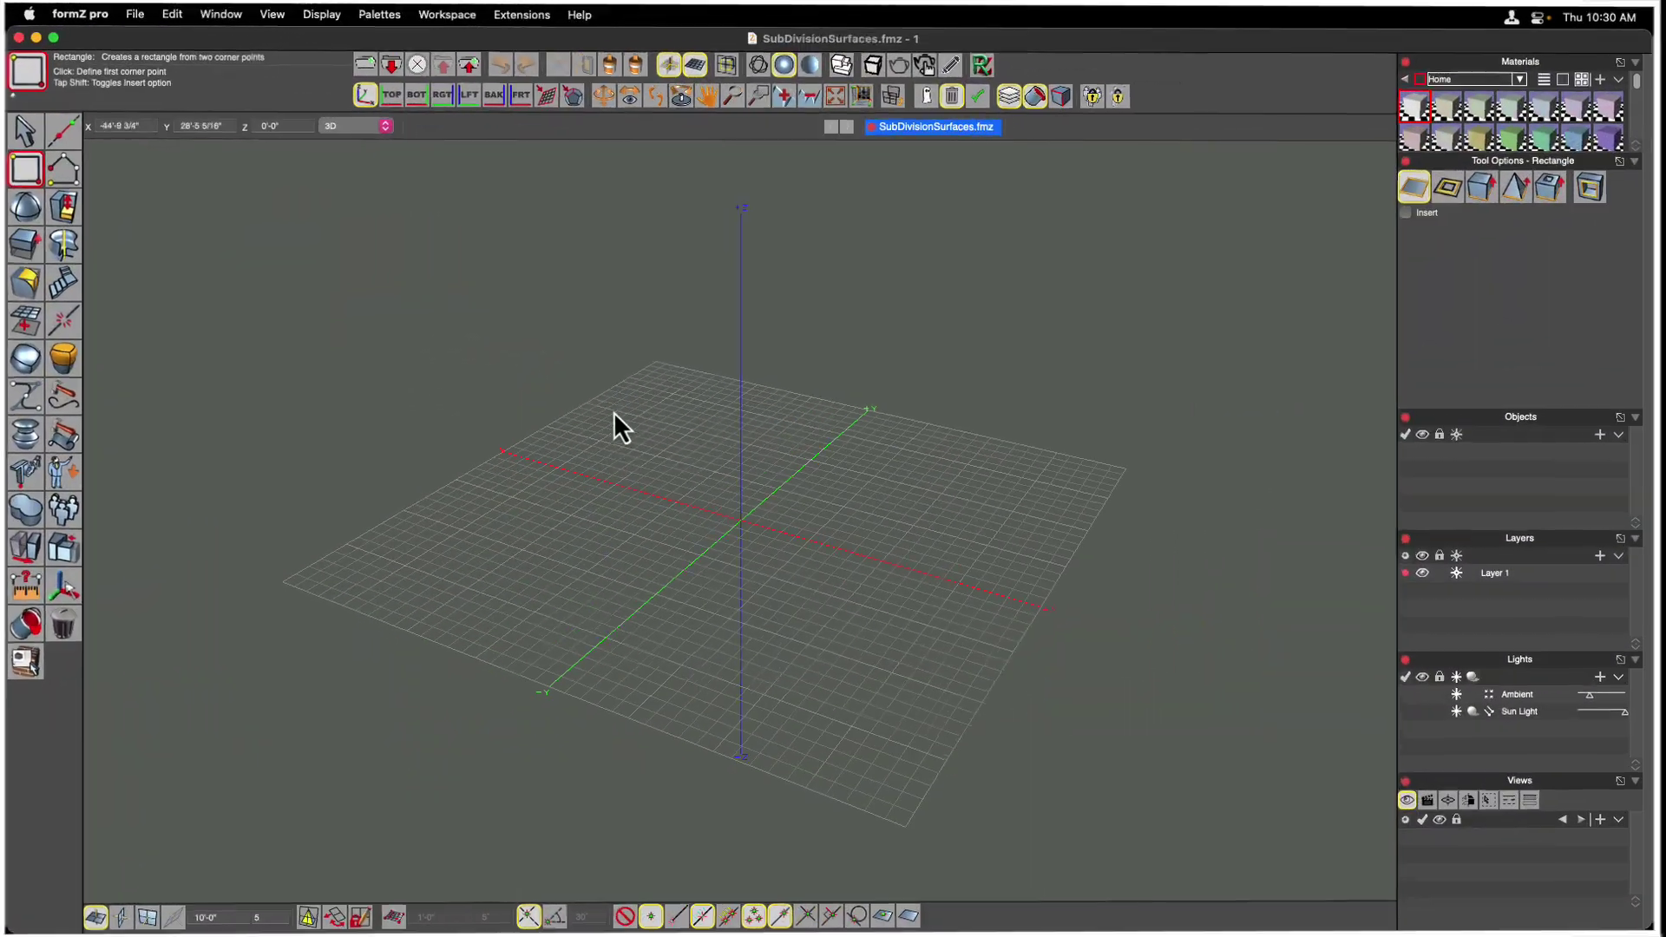
Draw a flat rectangle on the ground grid, roughly centred on the origin
left_click(727, 473)
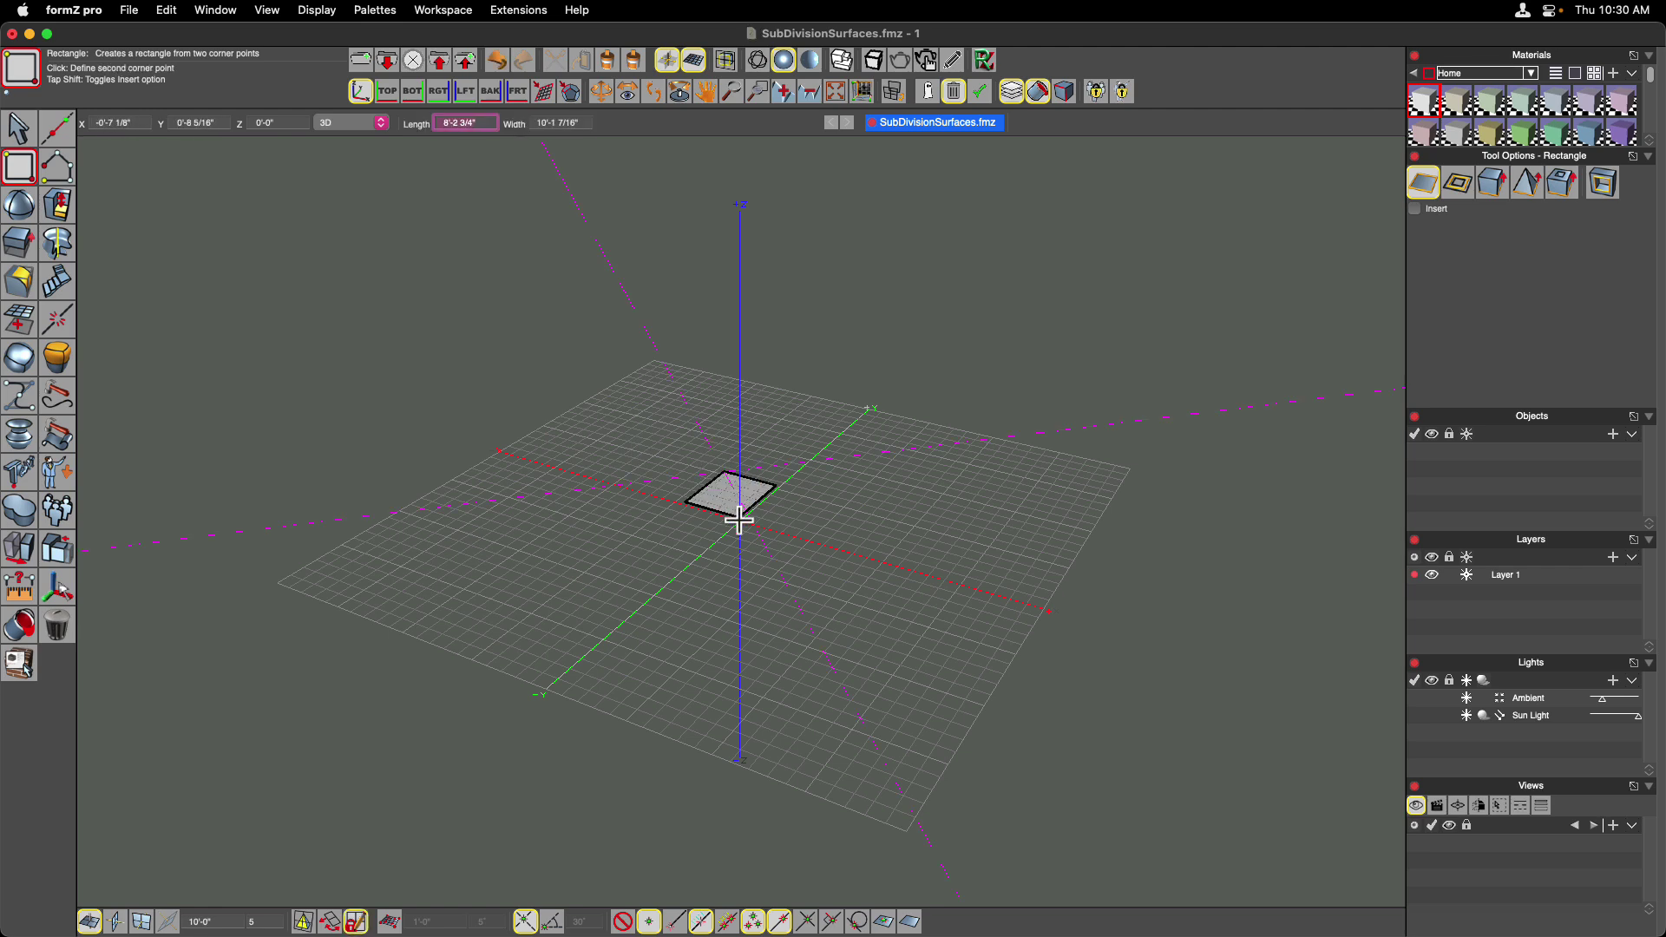
left_click(770, 587)
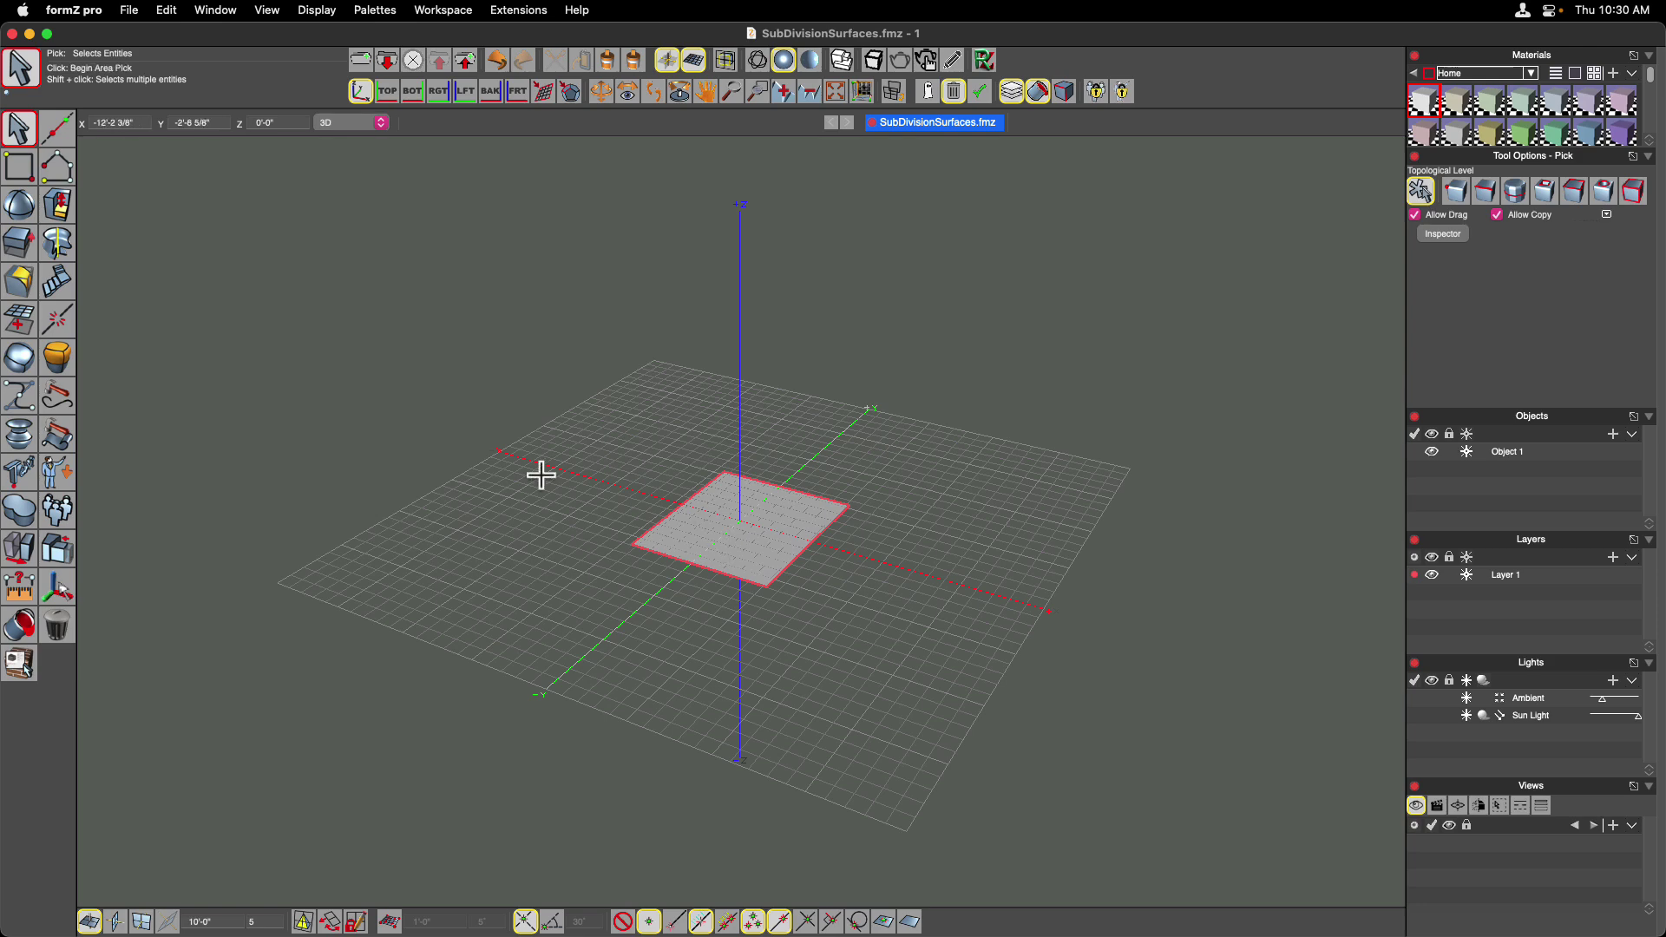
Detach the Subdivision and Subdivision Edit tool palettes and place them side by side above the modelling area
mouse_move(27, 365)
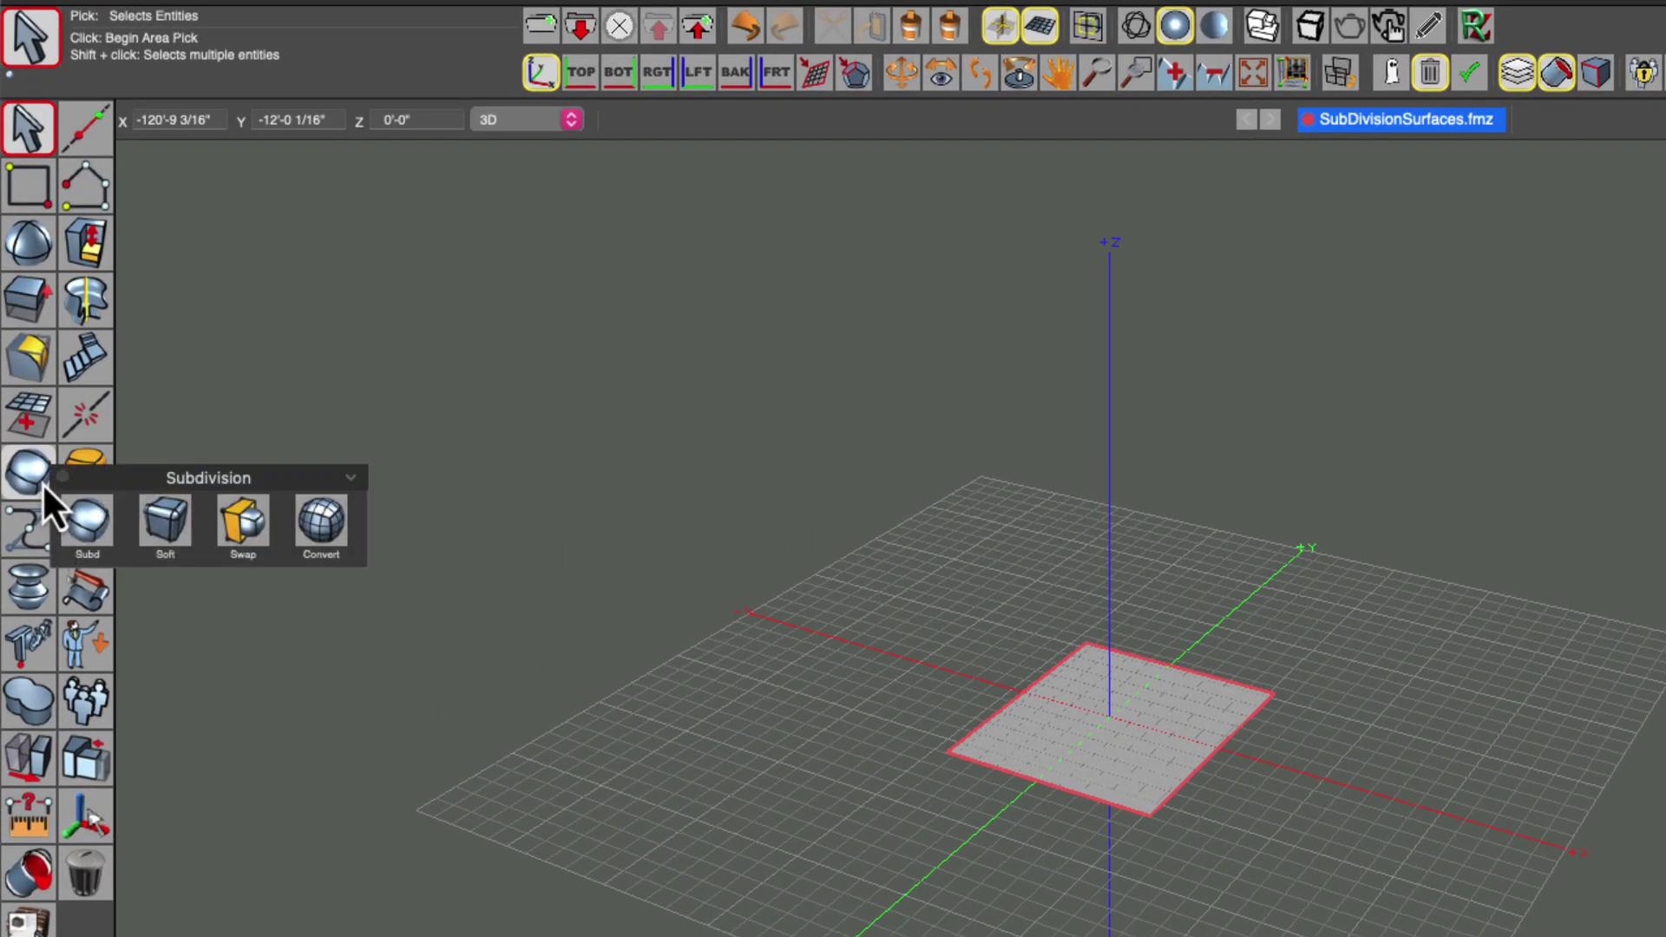
left_click_drag(86, 486, 163, 164)
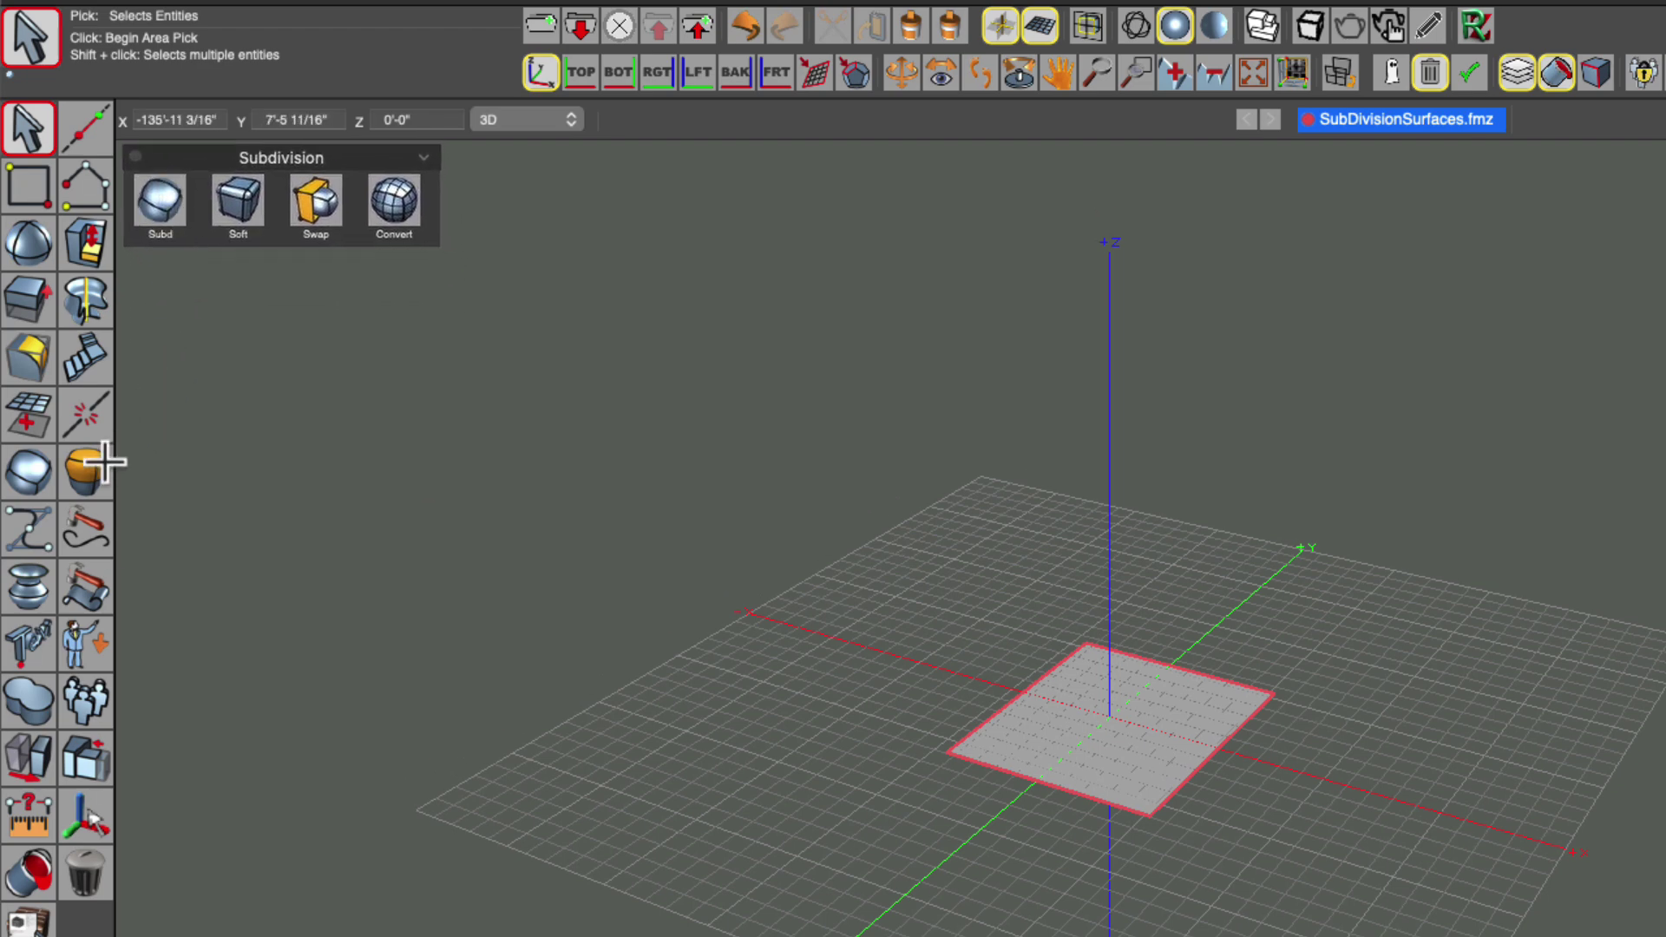
mouse_move(97, 470)
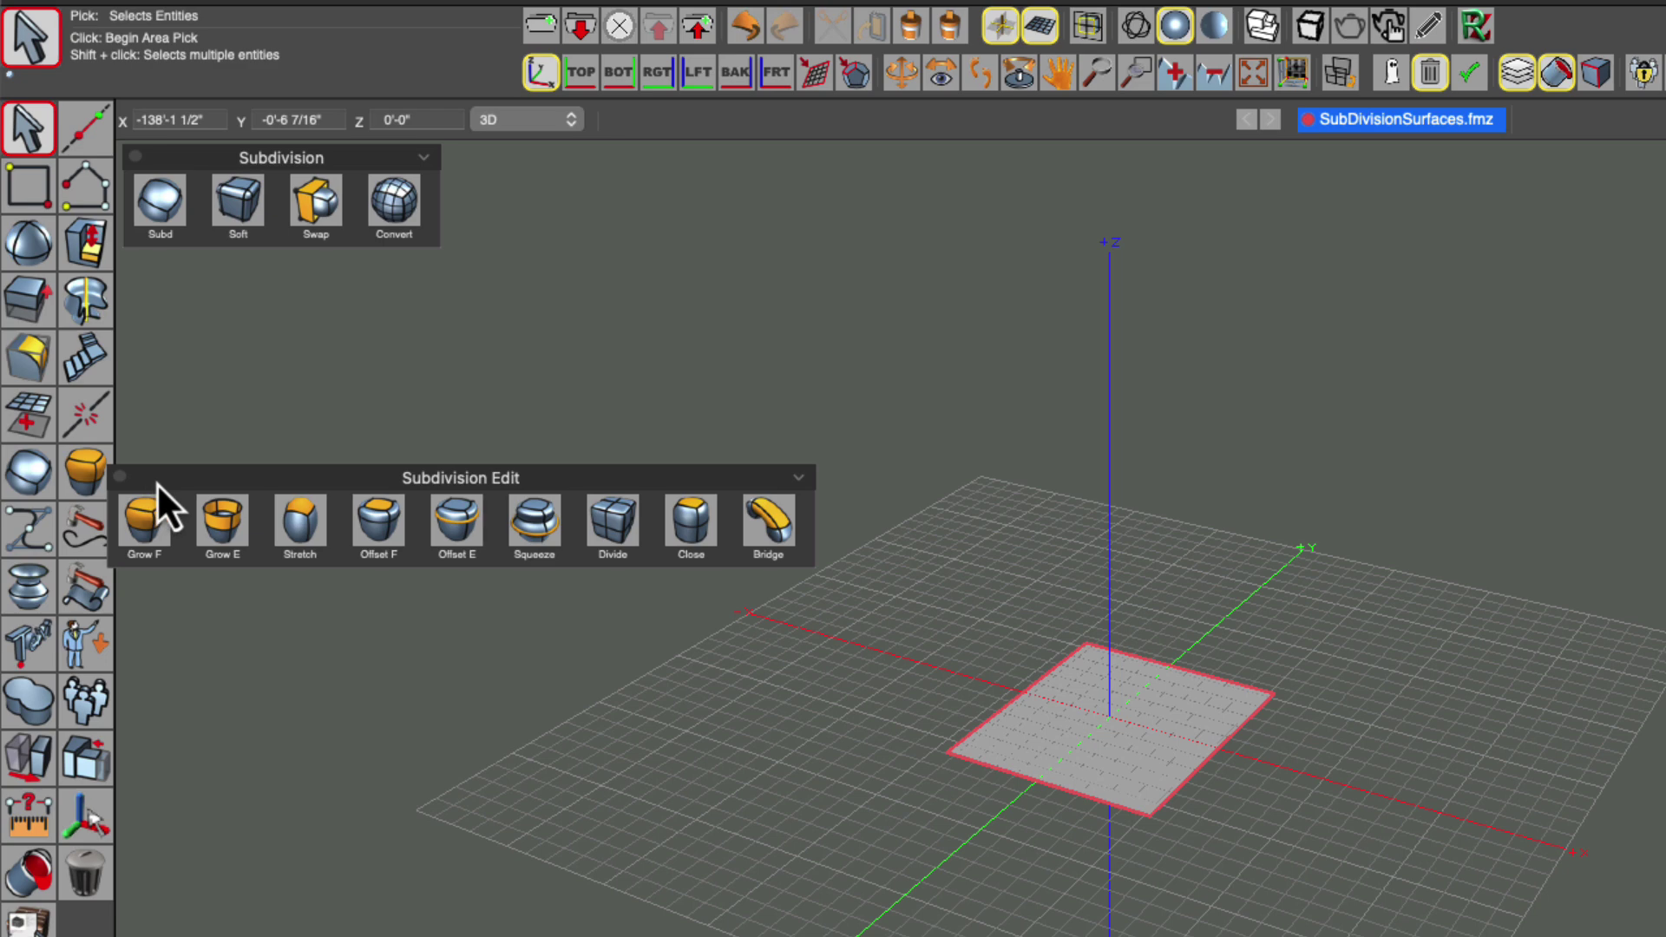
left_click_drag(173, 480, 500, 163)
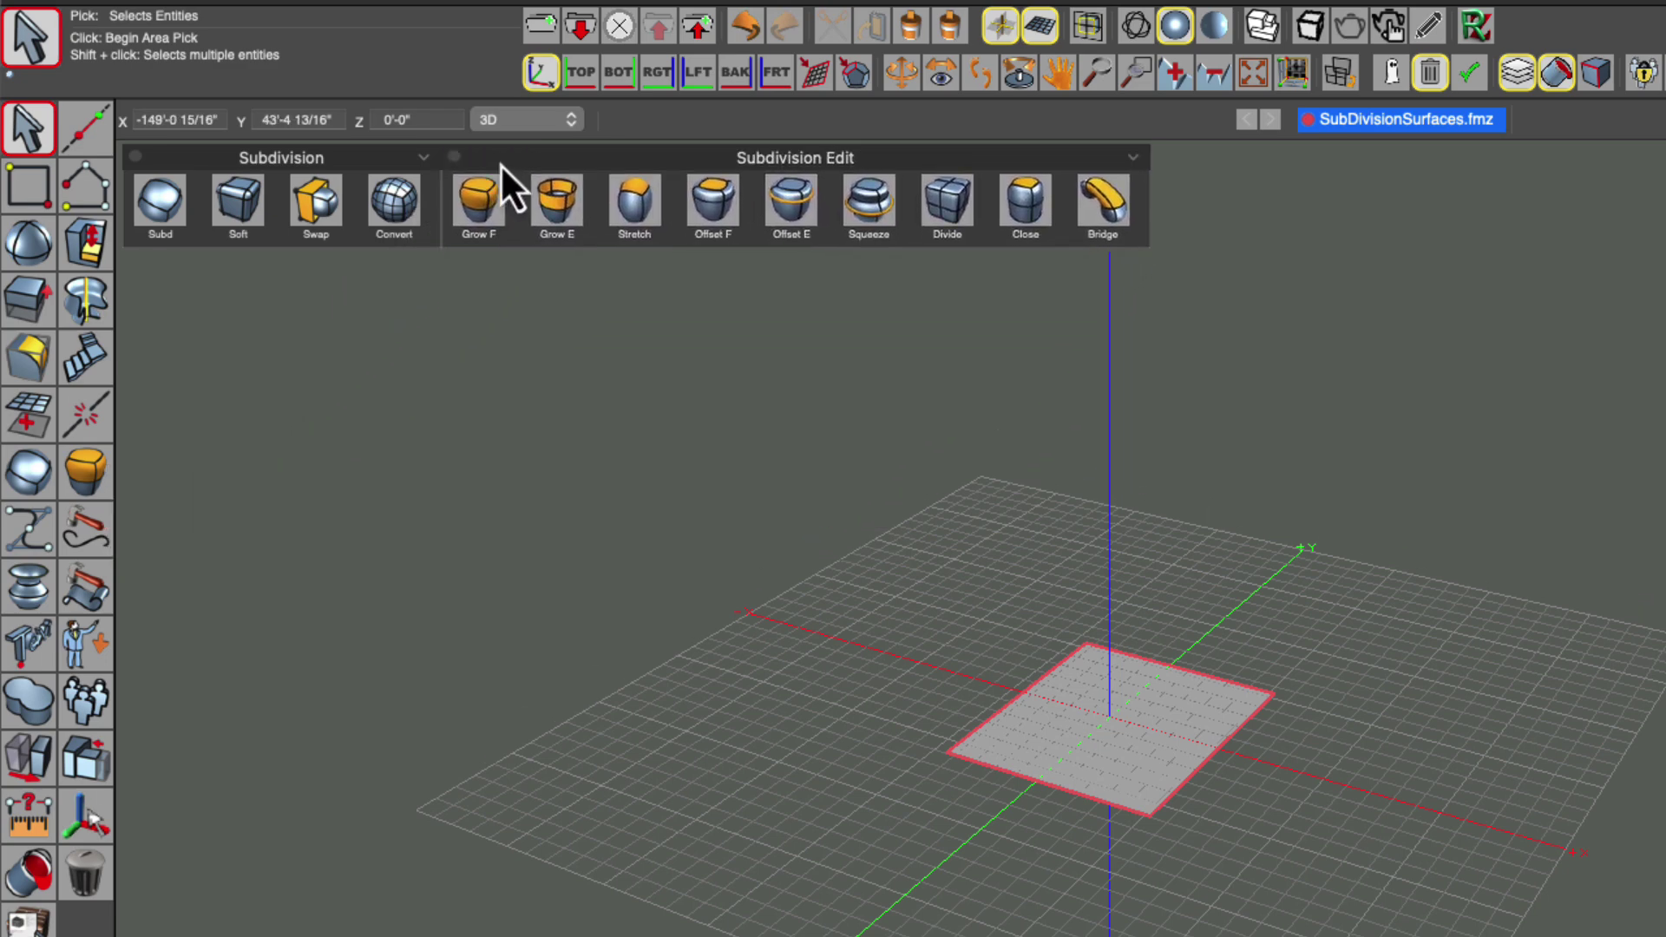
Convert the rectangle into a subdivision surface with the Subdivision tool and leave it deselected
left_click(160, 201)
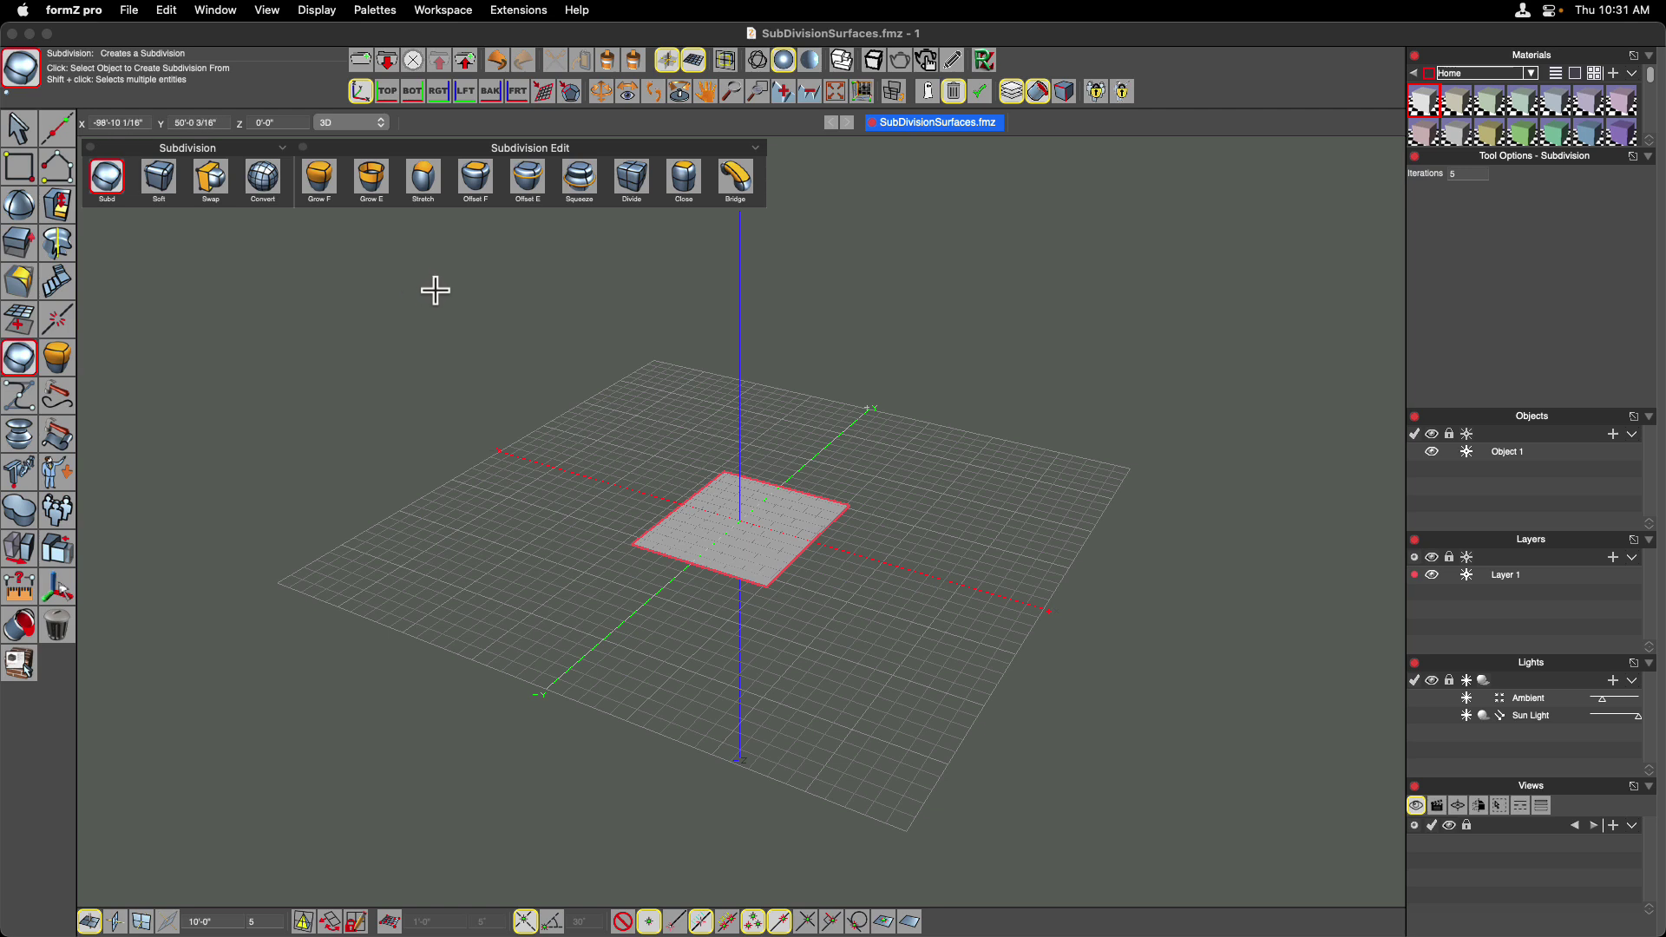
left_click(711, 520)
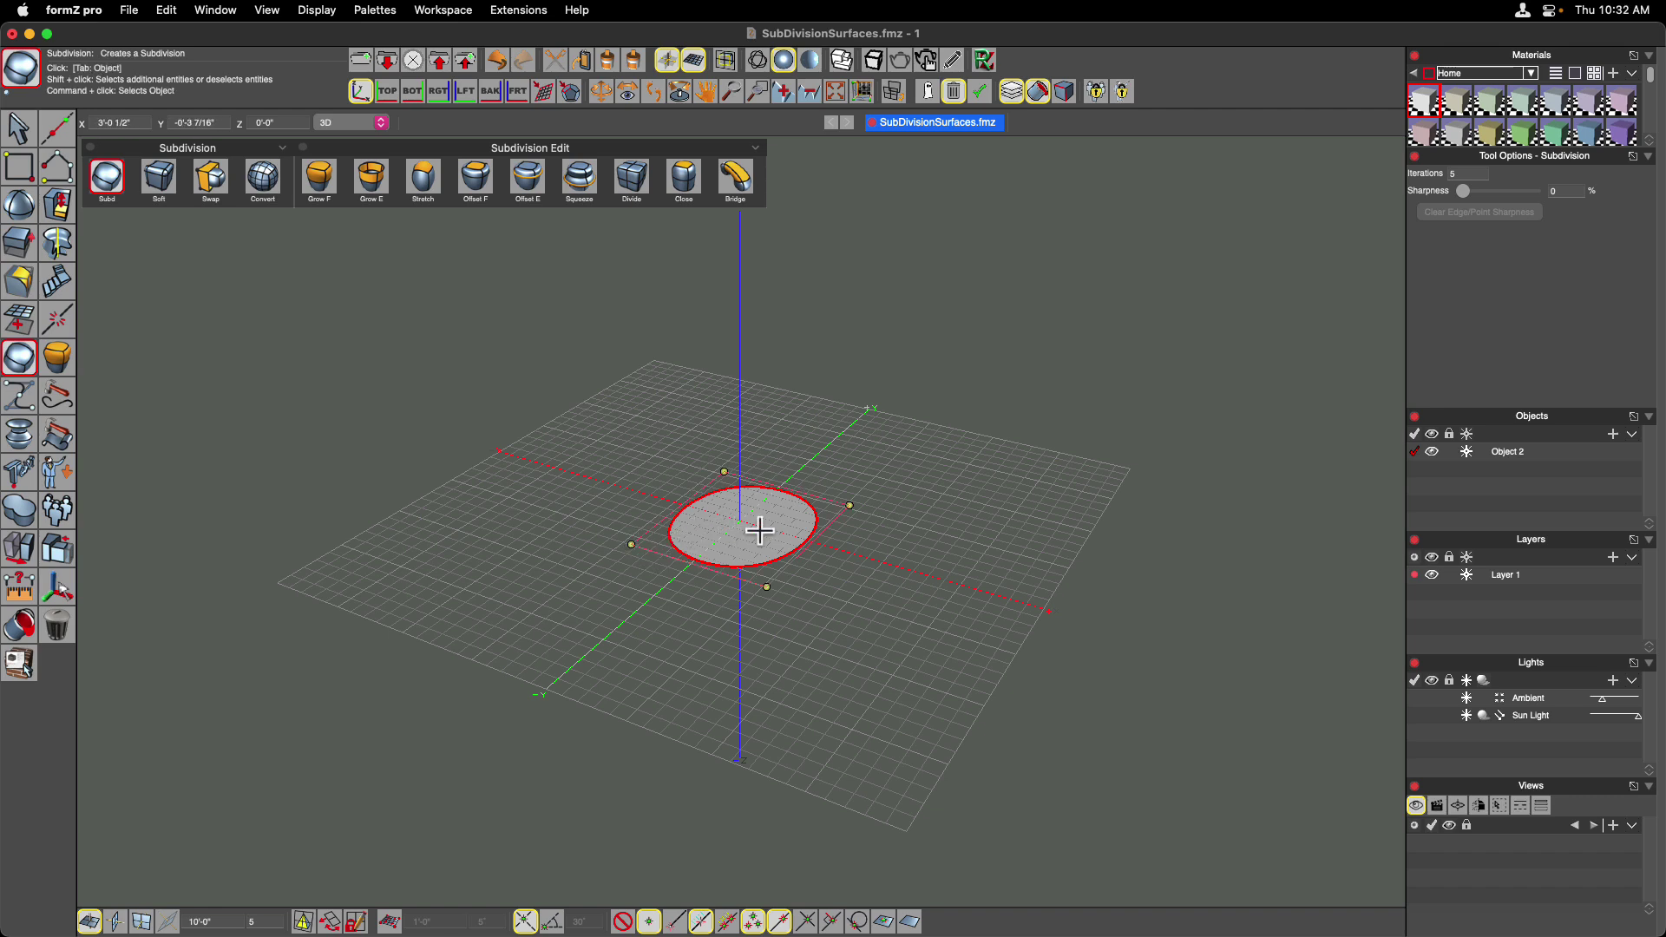
key("super+z")
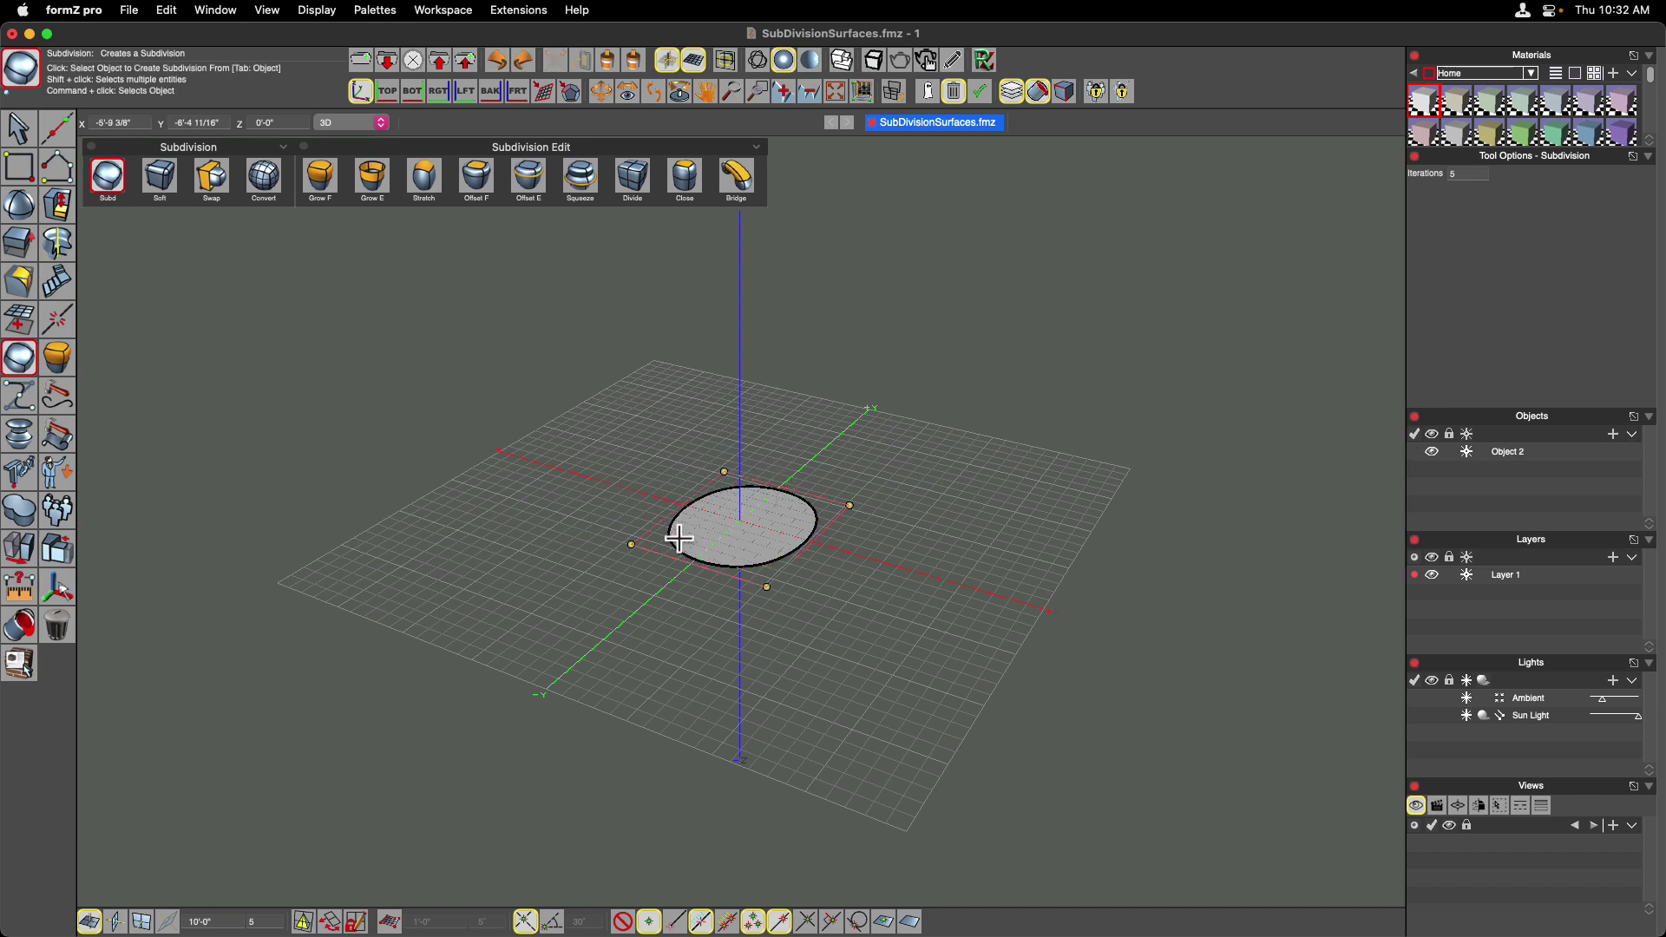
Stretch the subdivision frame by moving its +X edge outward along X and its -Y edge outward along Y
left_click(794, 558)
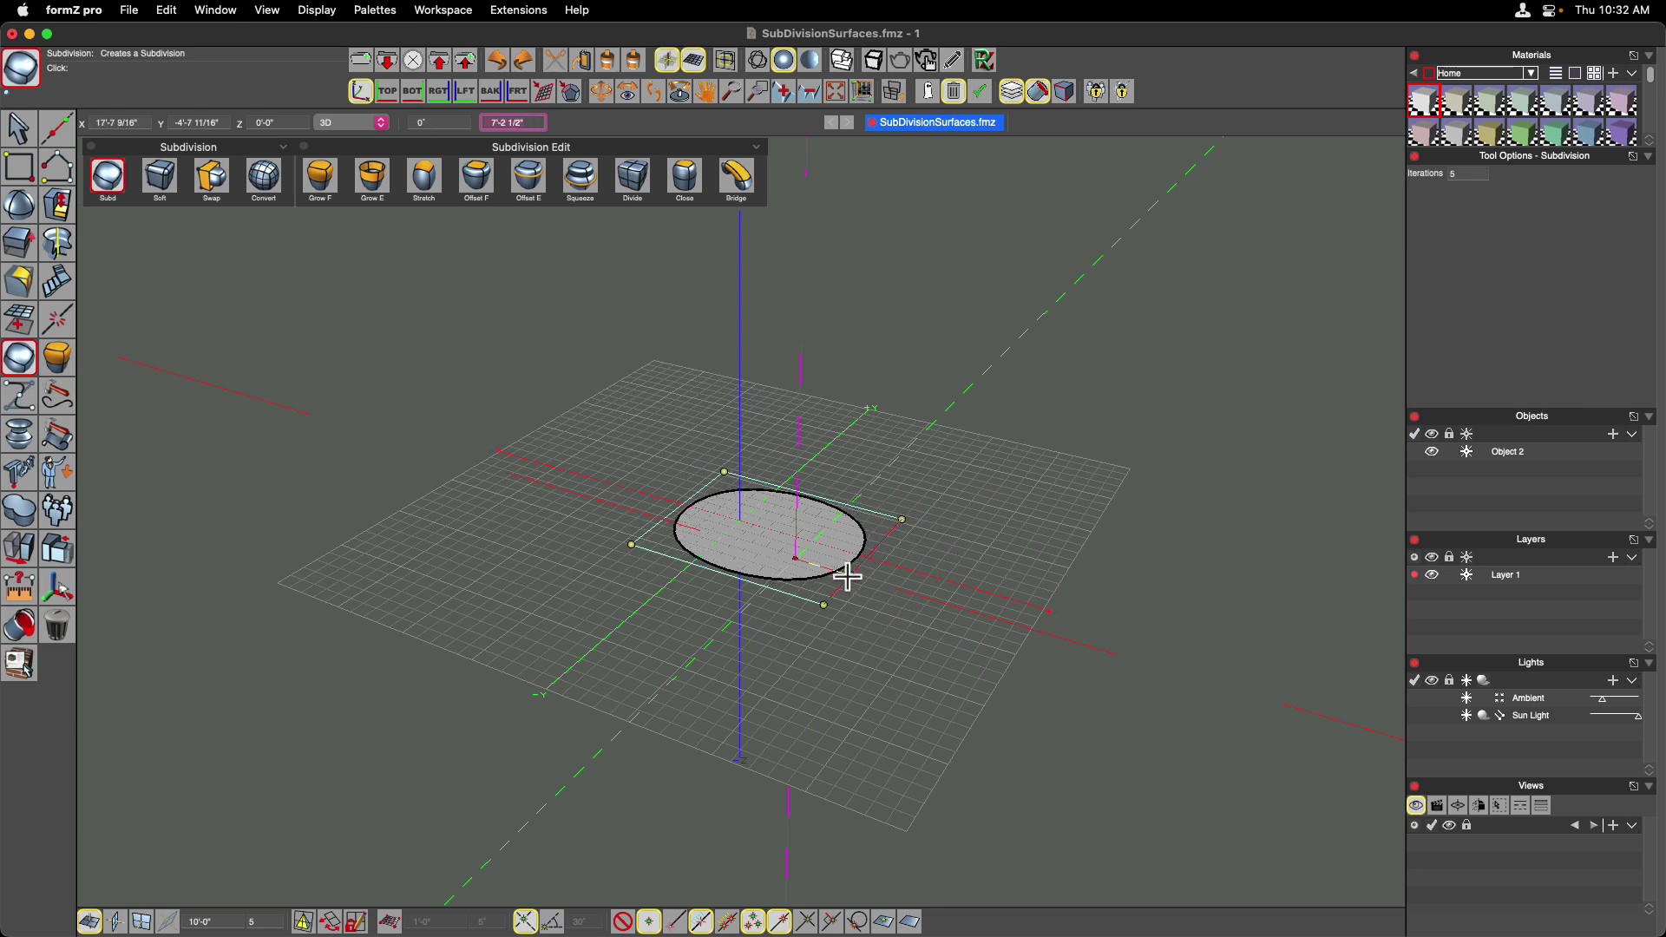
left_click(874, 582)
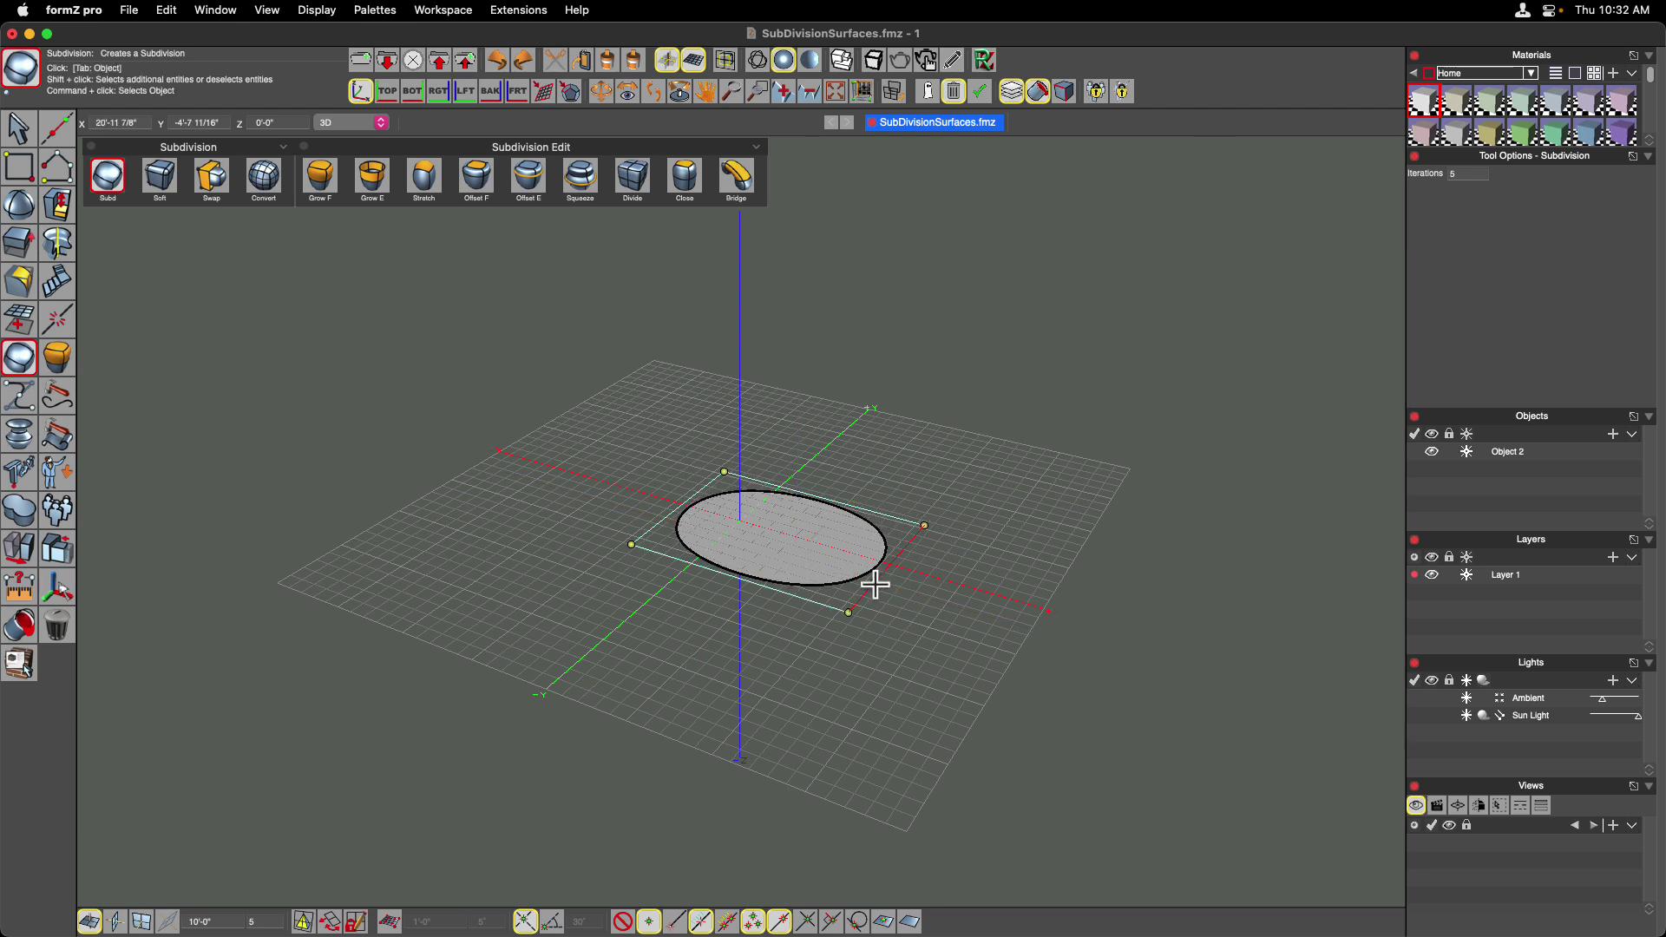
left_click(796, 598)
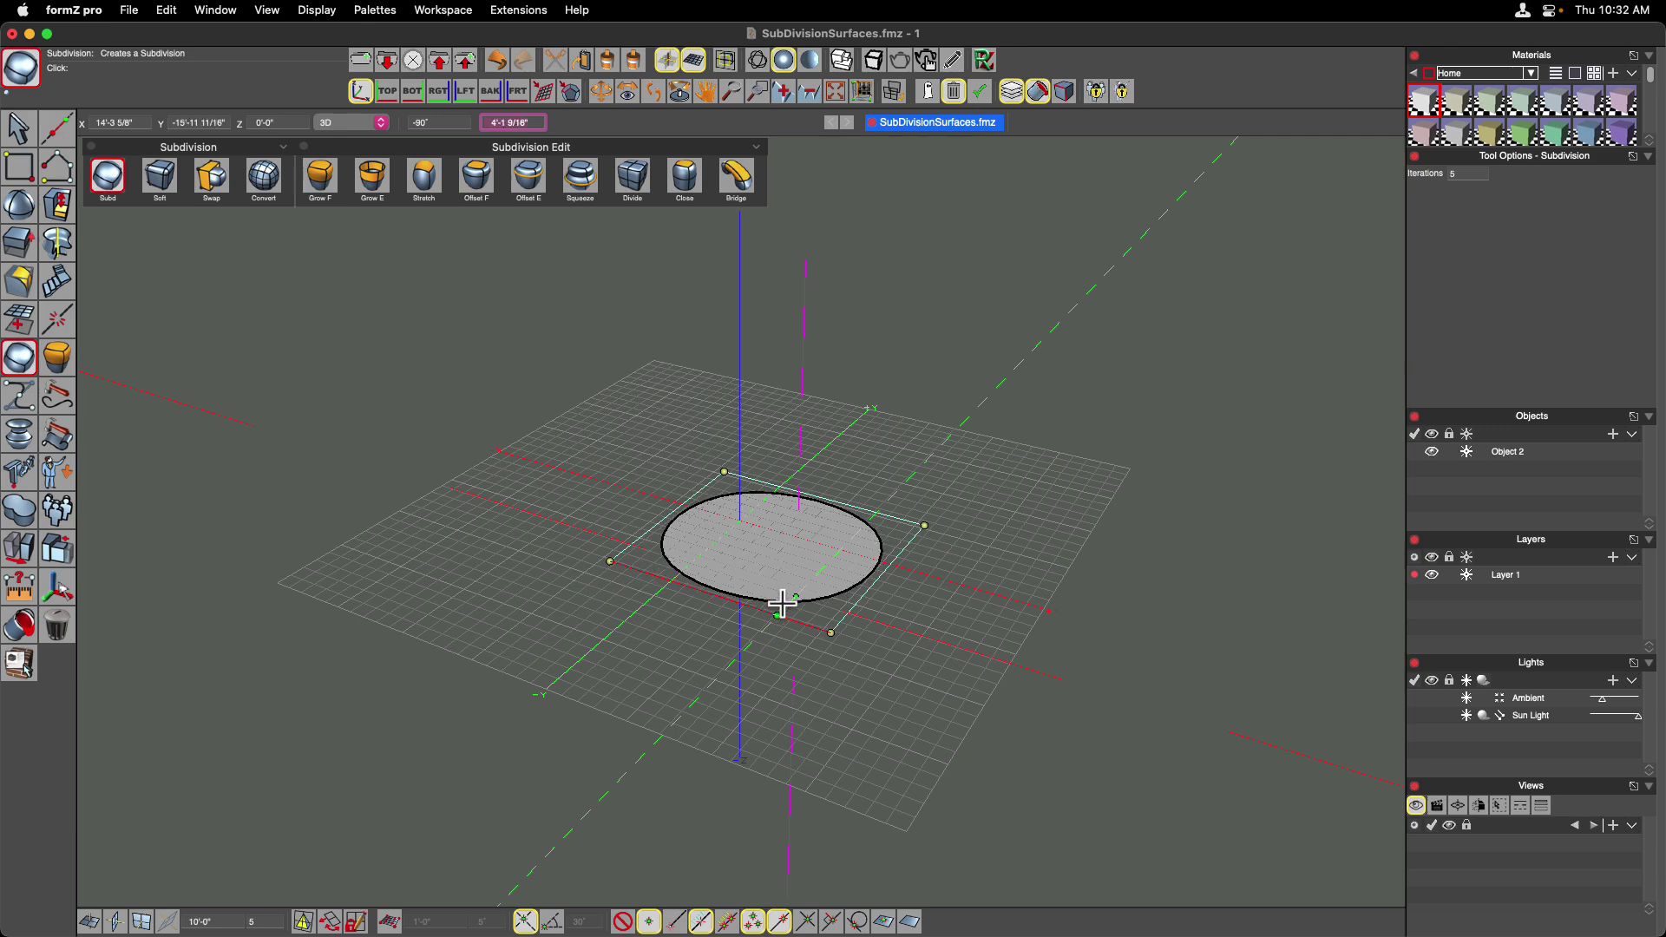
left_click(762, 634)
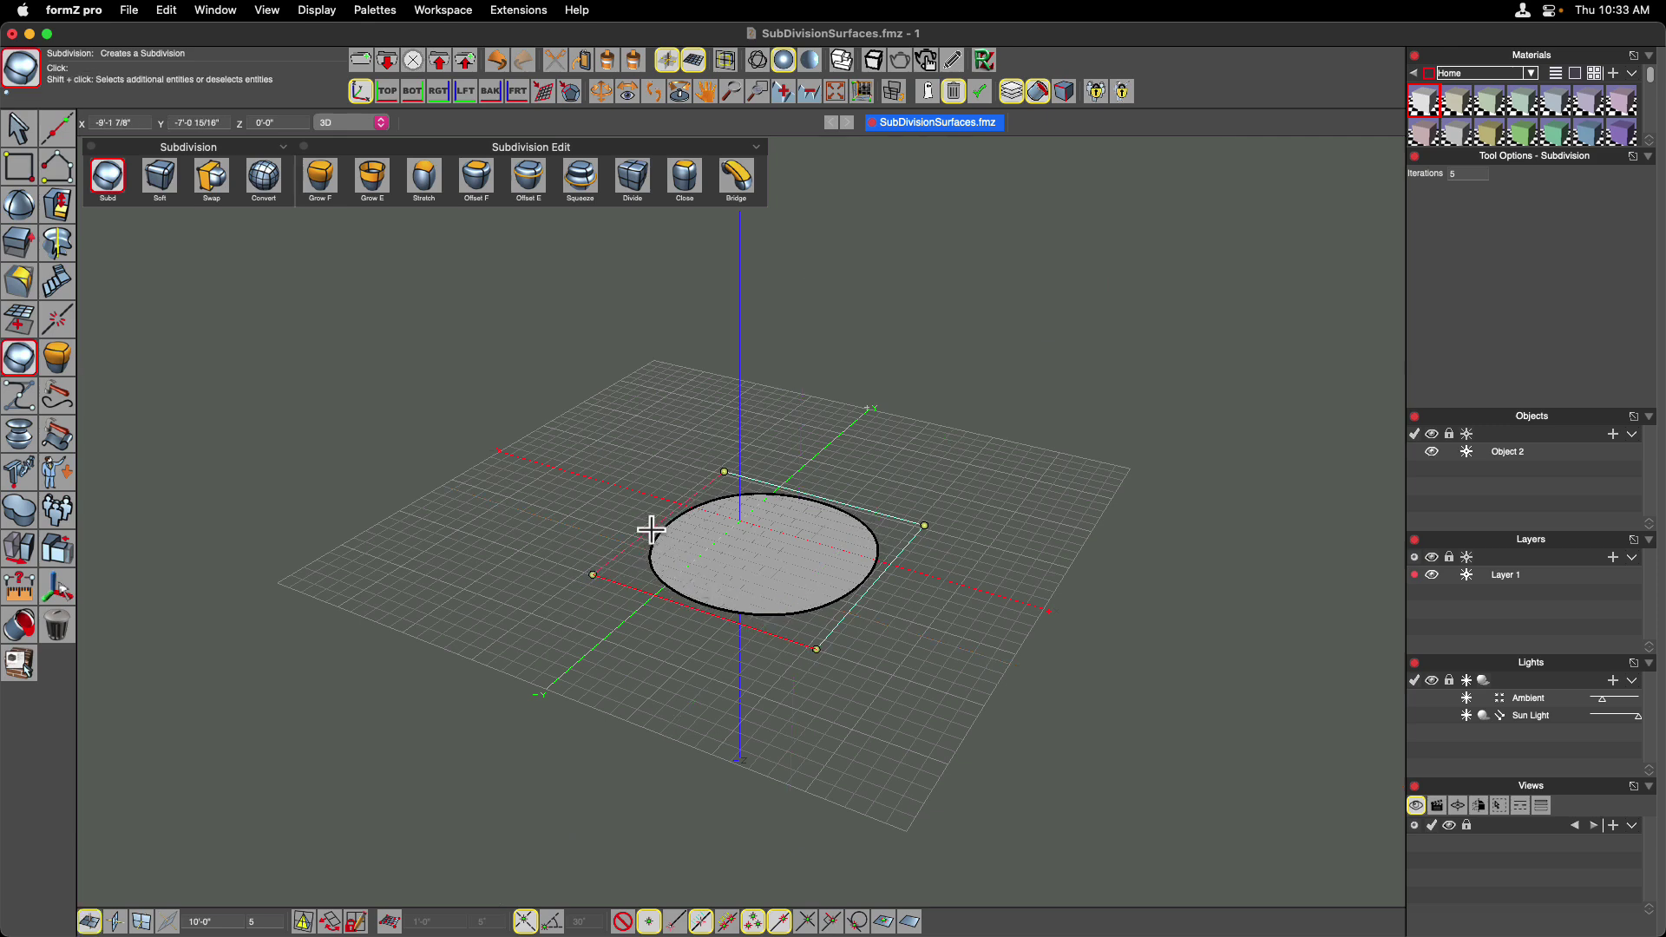
Move the whole subdivision face back around the origin and pull its +Y edge outward along Y
left_click(753, 555)
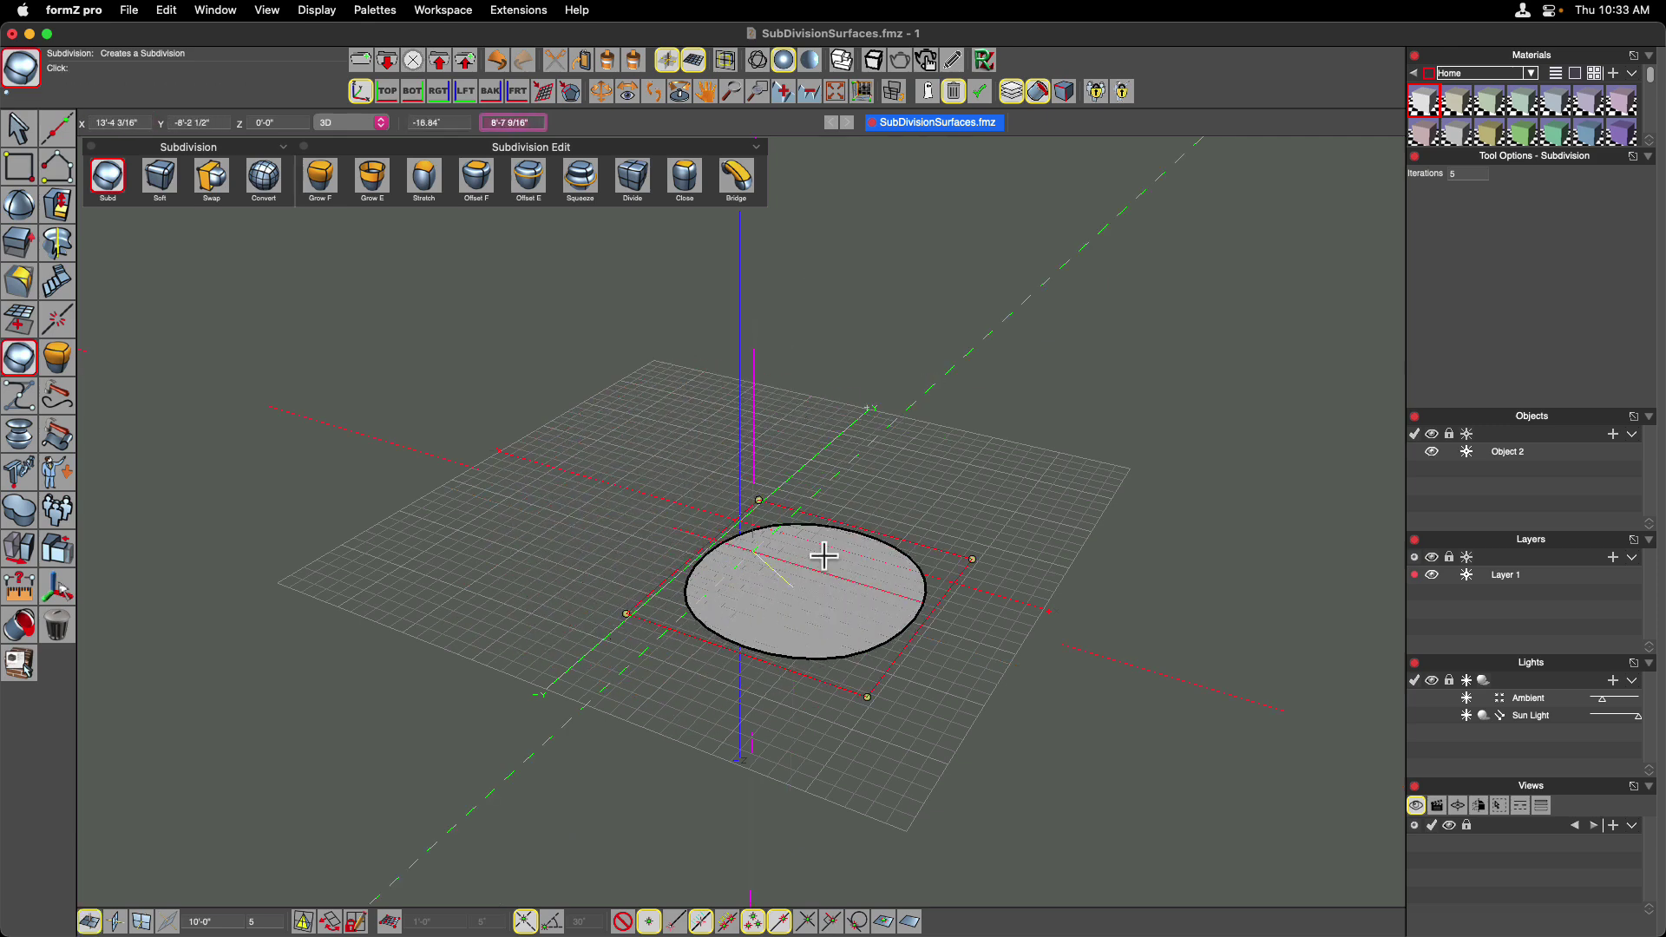
left_click(736, 526)
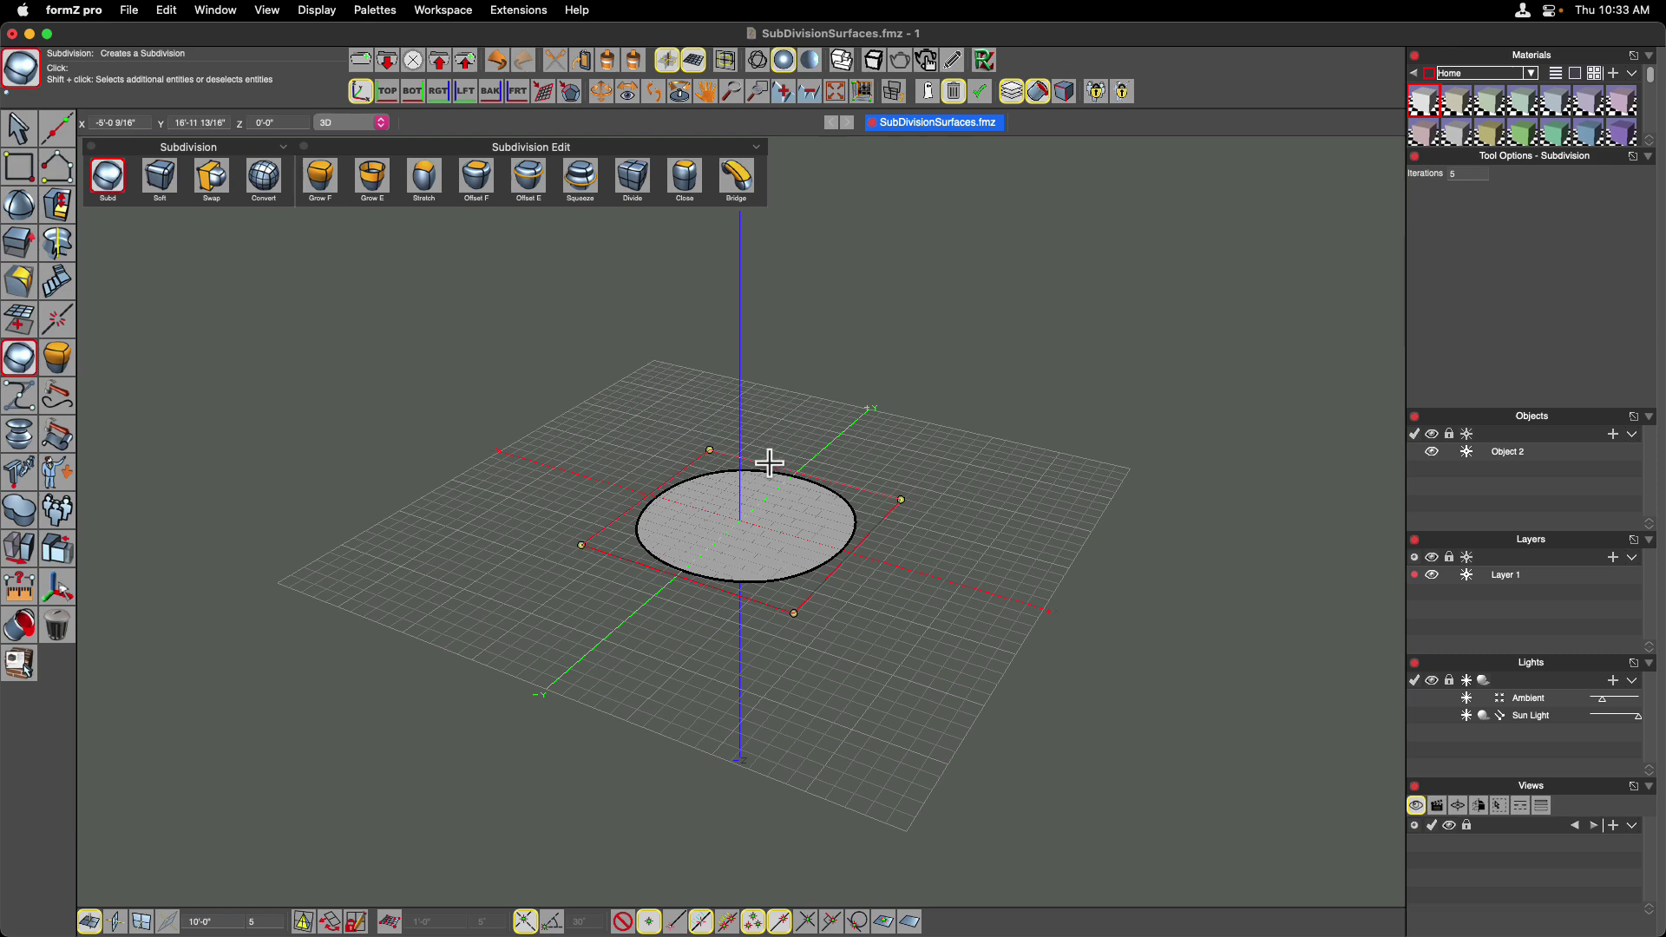
mouse_move(768, 467)
left_mouse_down()
mouse_move(799, 435)
mouse_move(789, 446)
left_mouse_up()
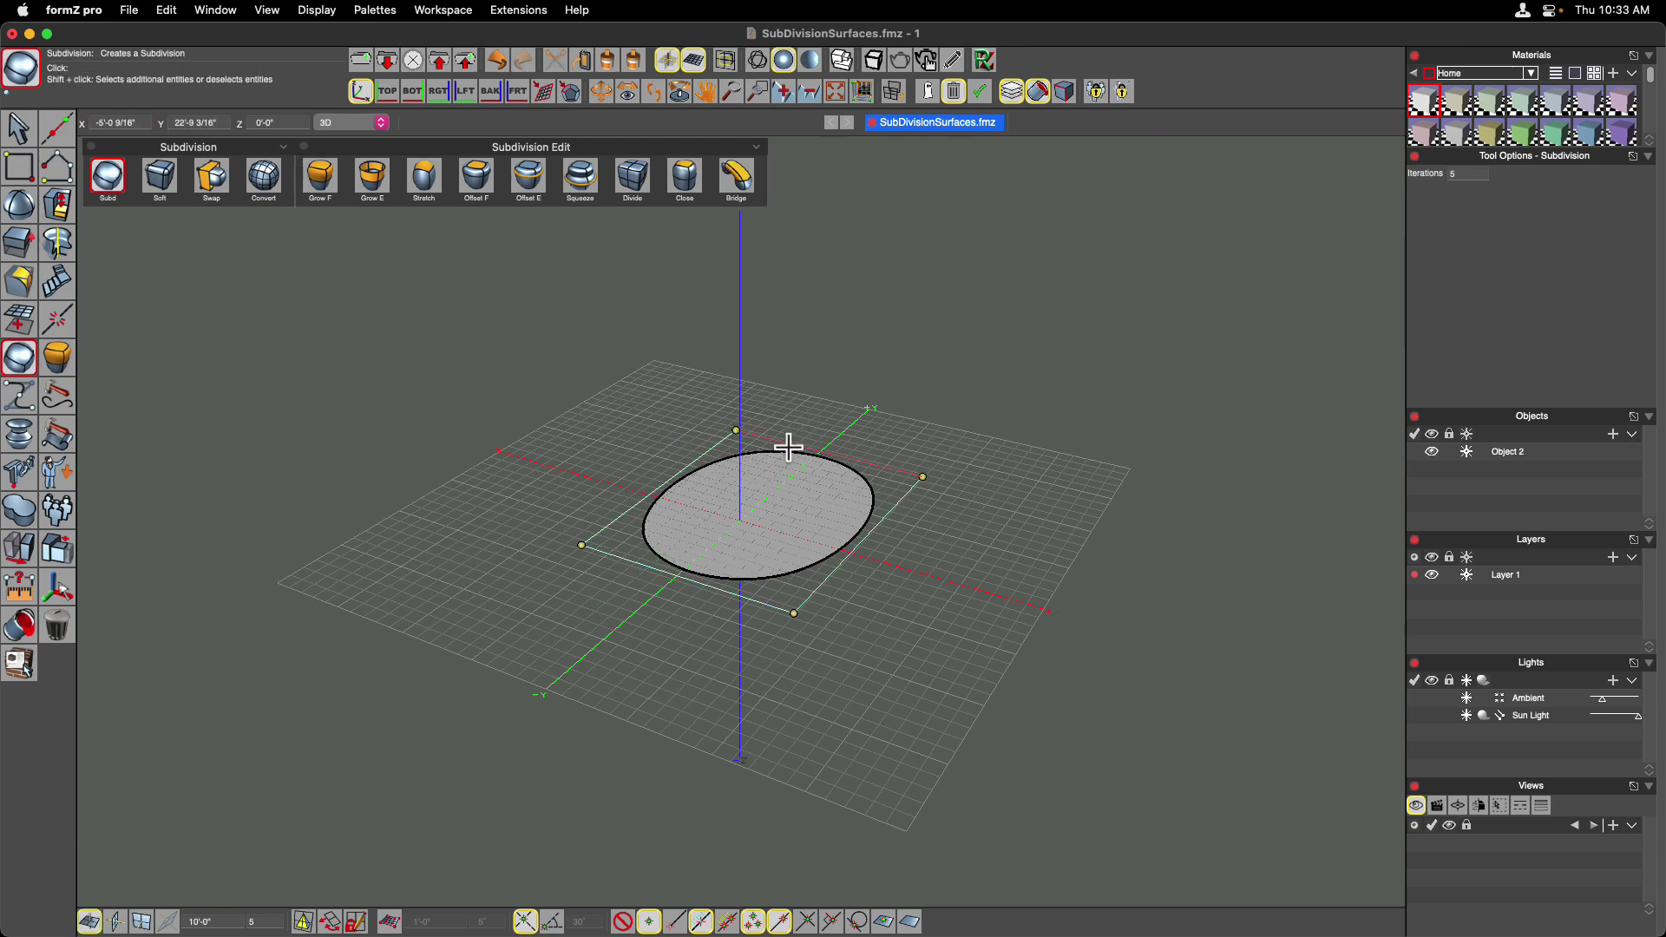
Shift the frame's -X, +Y corner point towards -X and adjust the +Y edge slightly inward
left_click(741, 399)
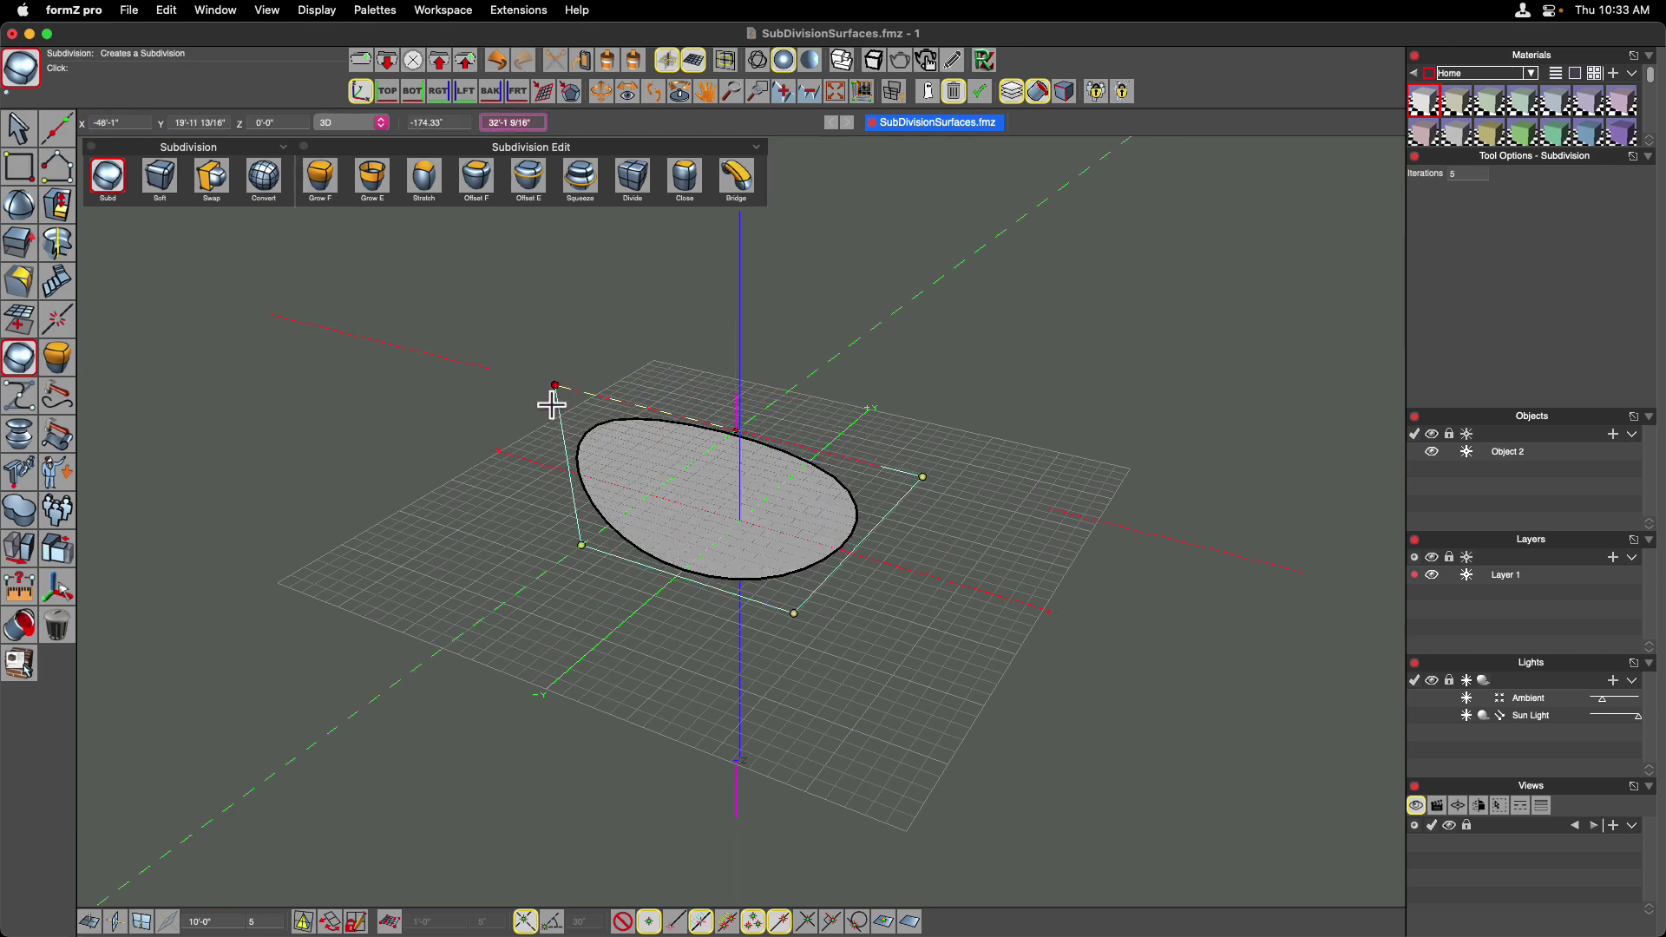
left_click(705, 419)
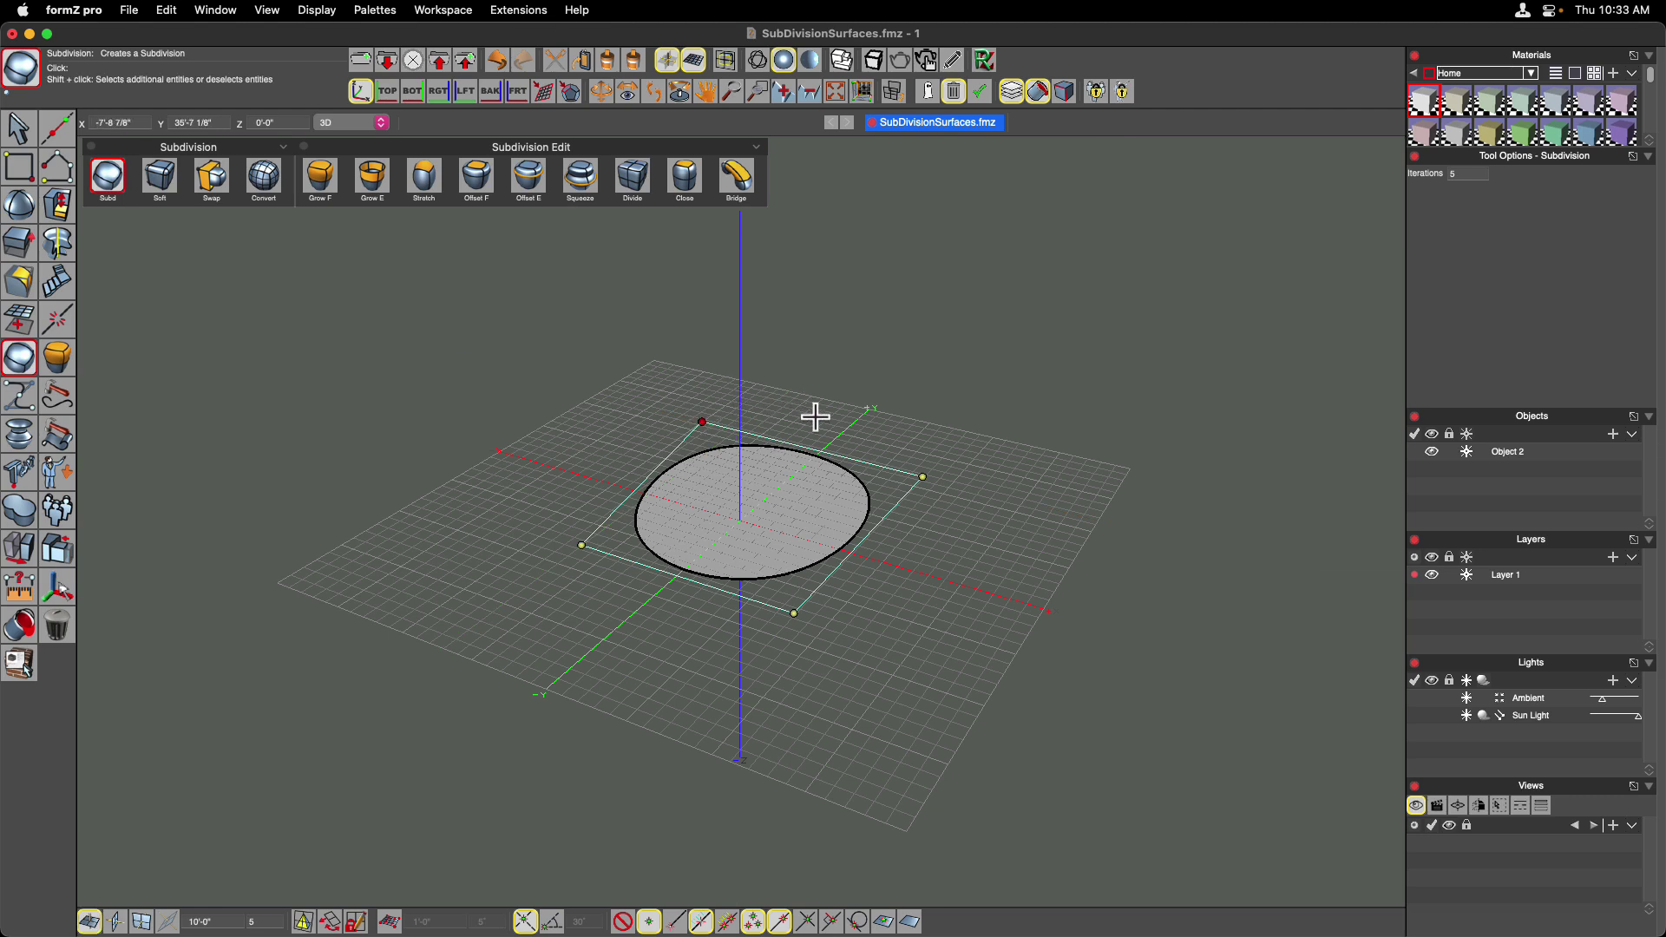
left_click(923, 475)
left_click(911, 482)
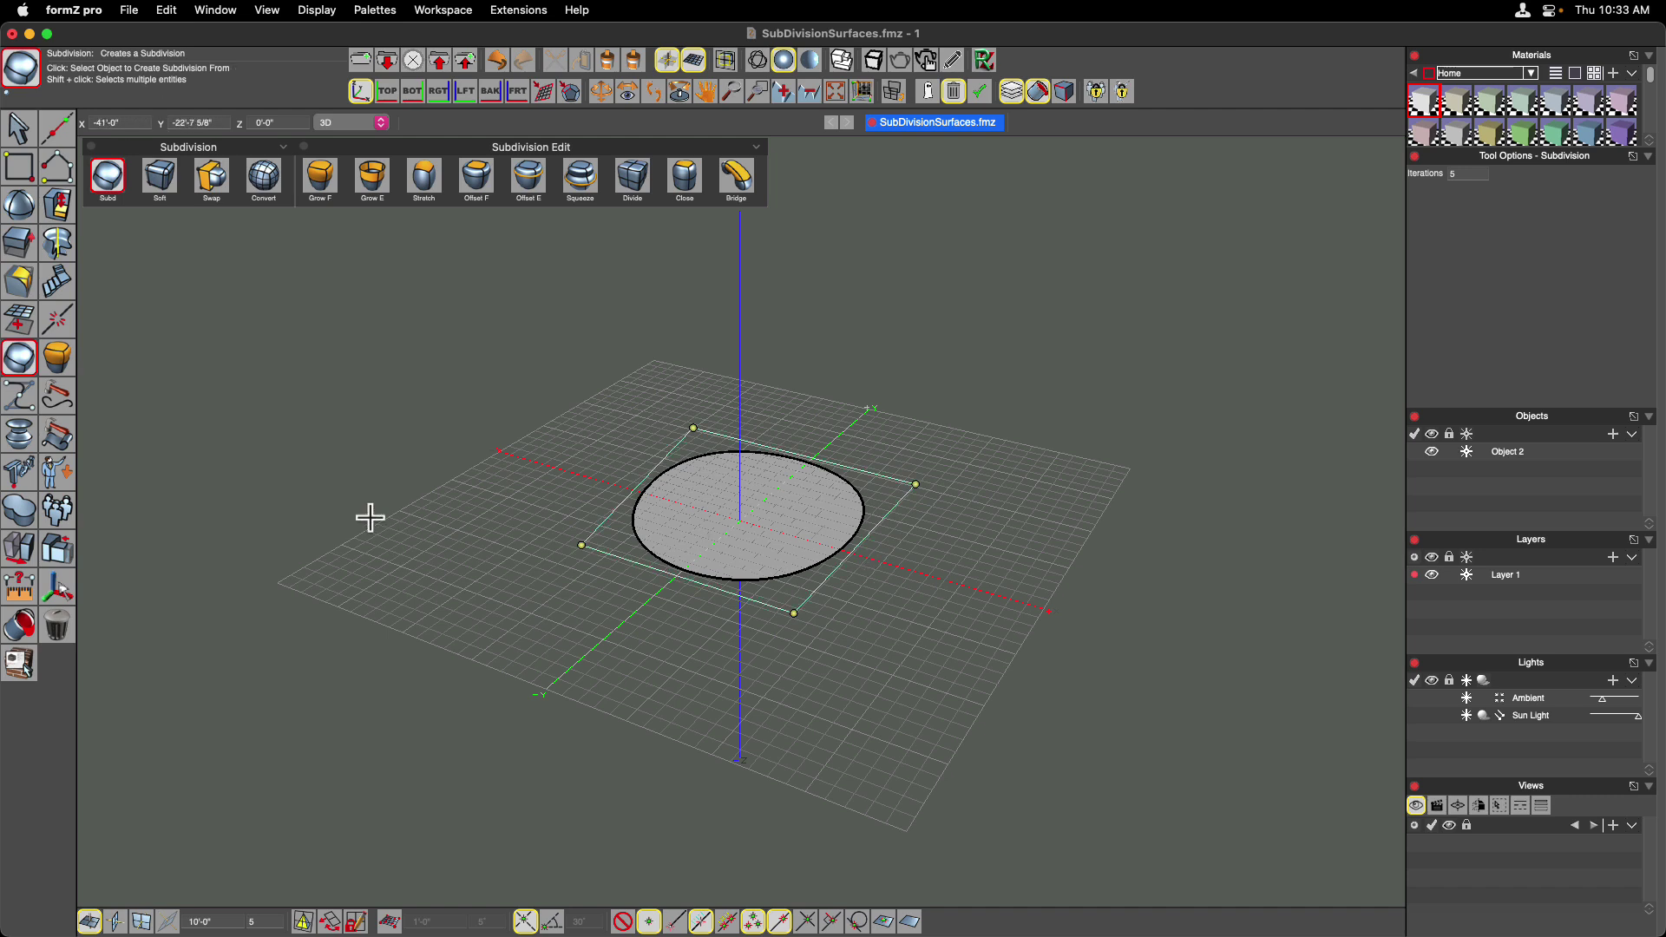
Use the Move tool to move the frame's -Y edge about 8' outward along the Y axis
left_click(57, 549)
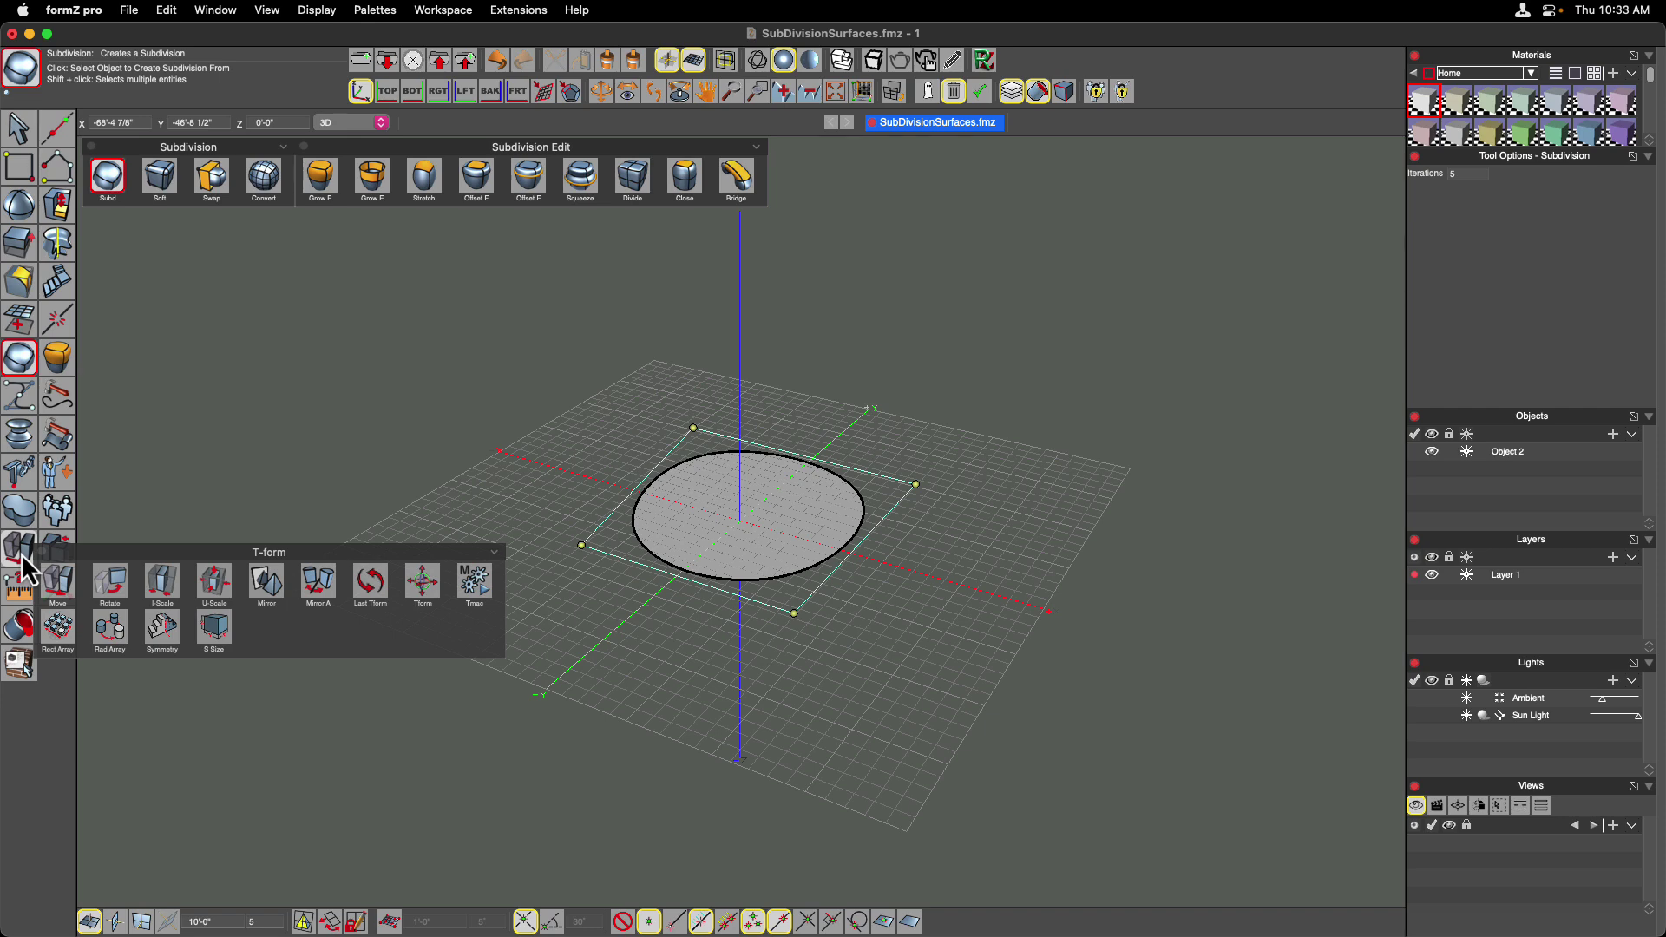
left_click(57, 581)
left_click(662, 585)
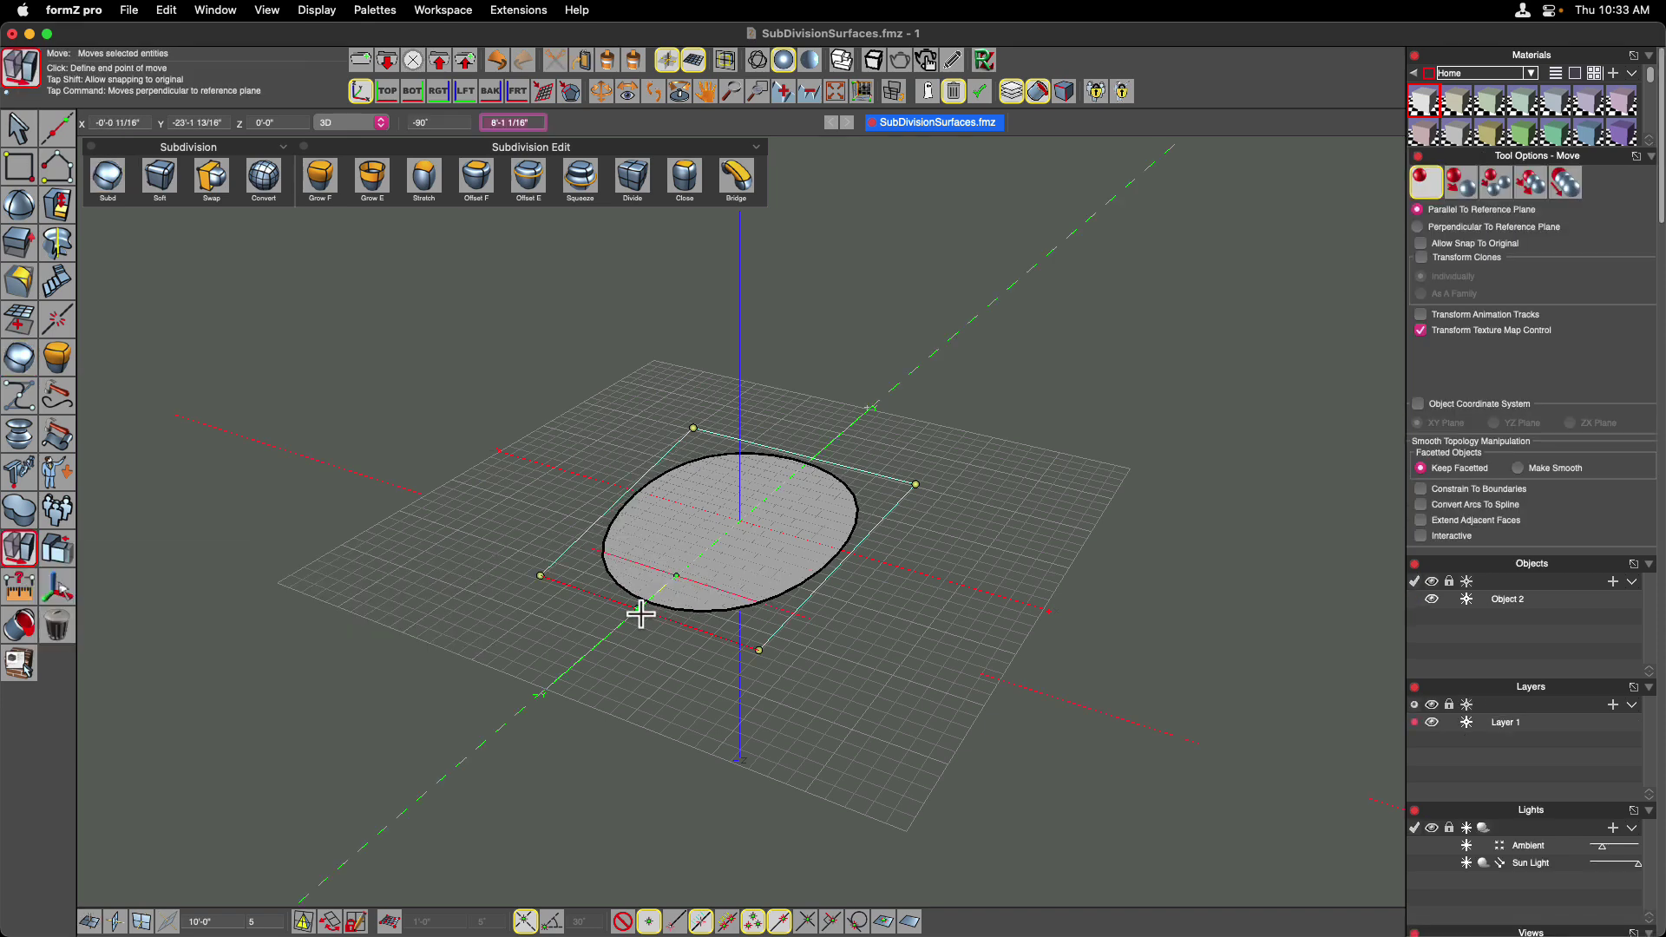
left_click(633, 612)
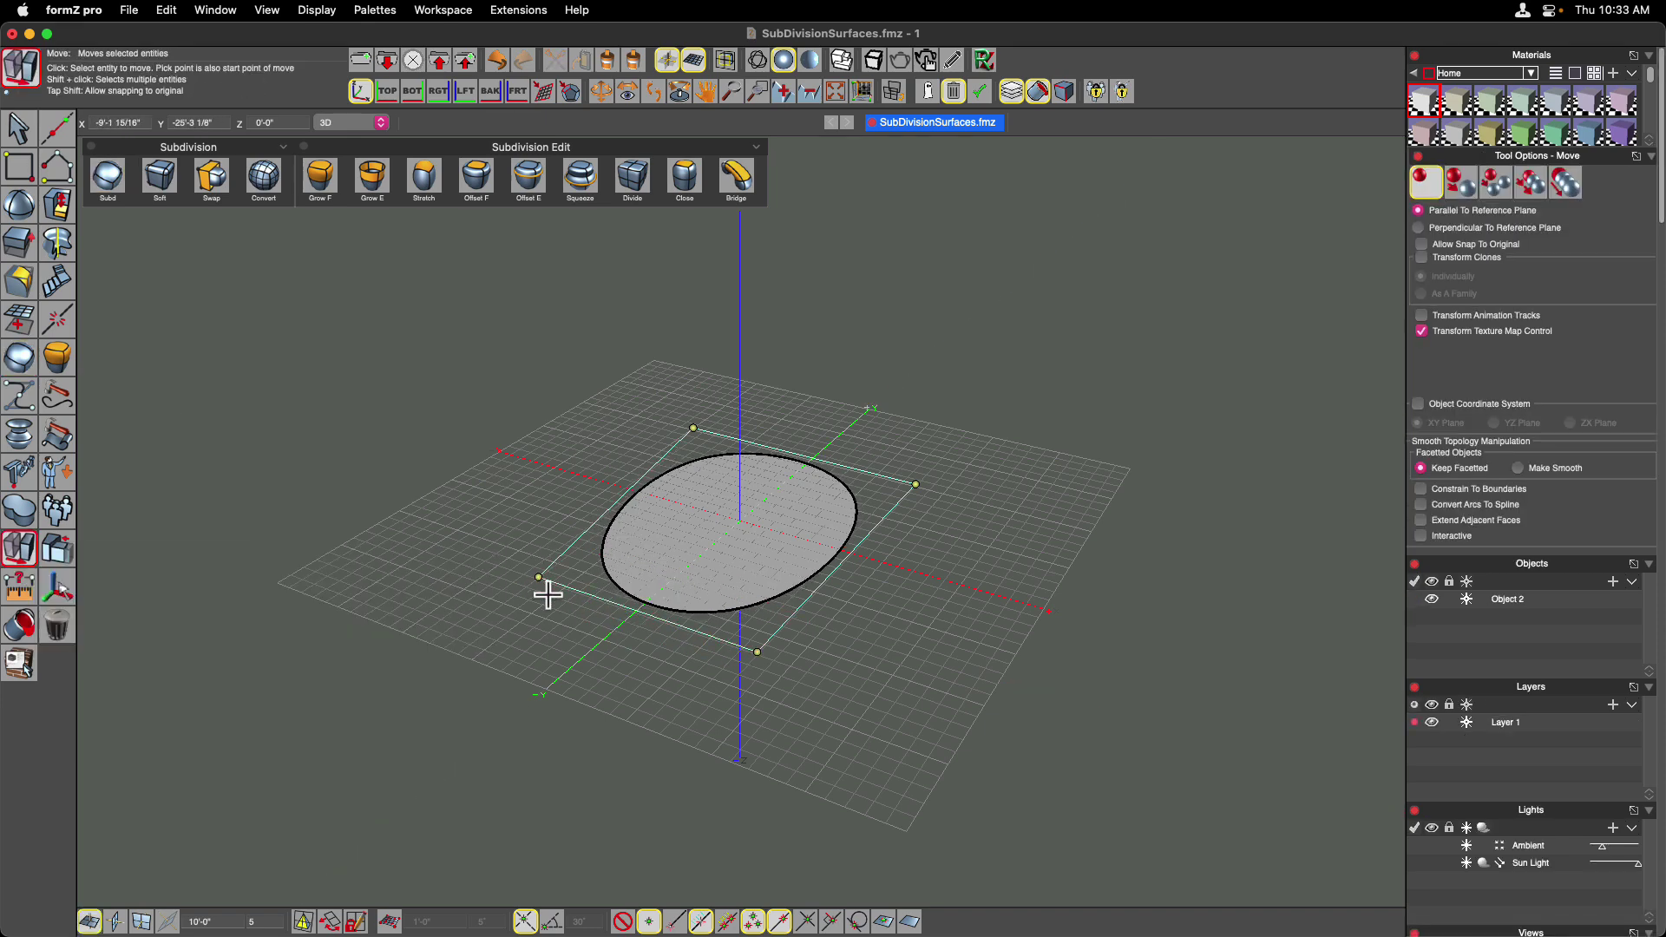
Move the frame's -X, -Y corner point outward along X and reposition the whole subdivision face near the origin
left_click(542, 582)
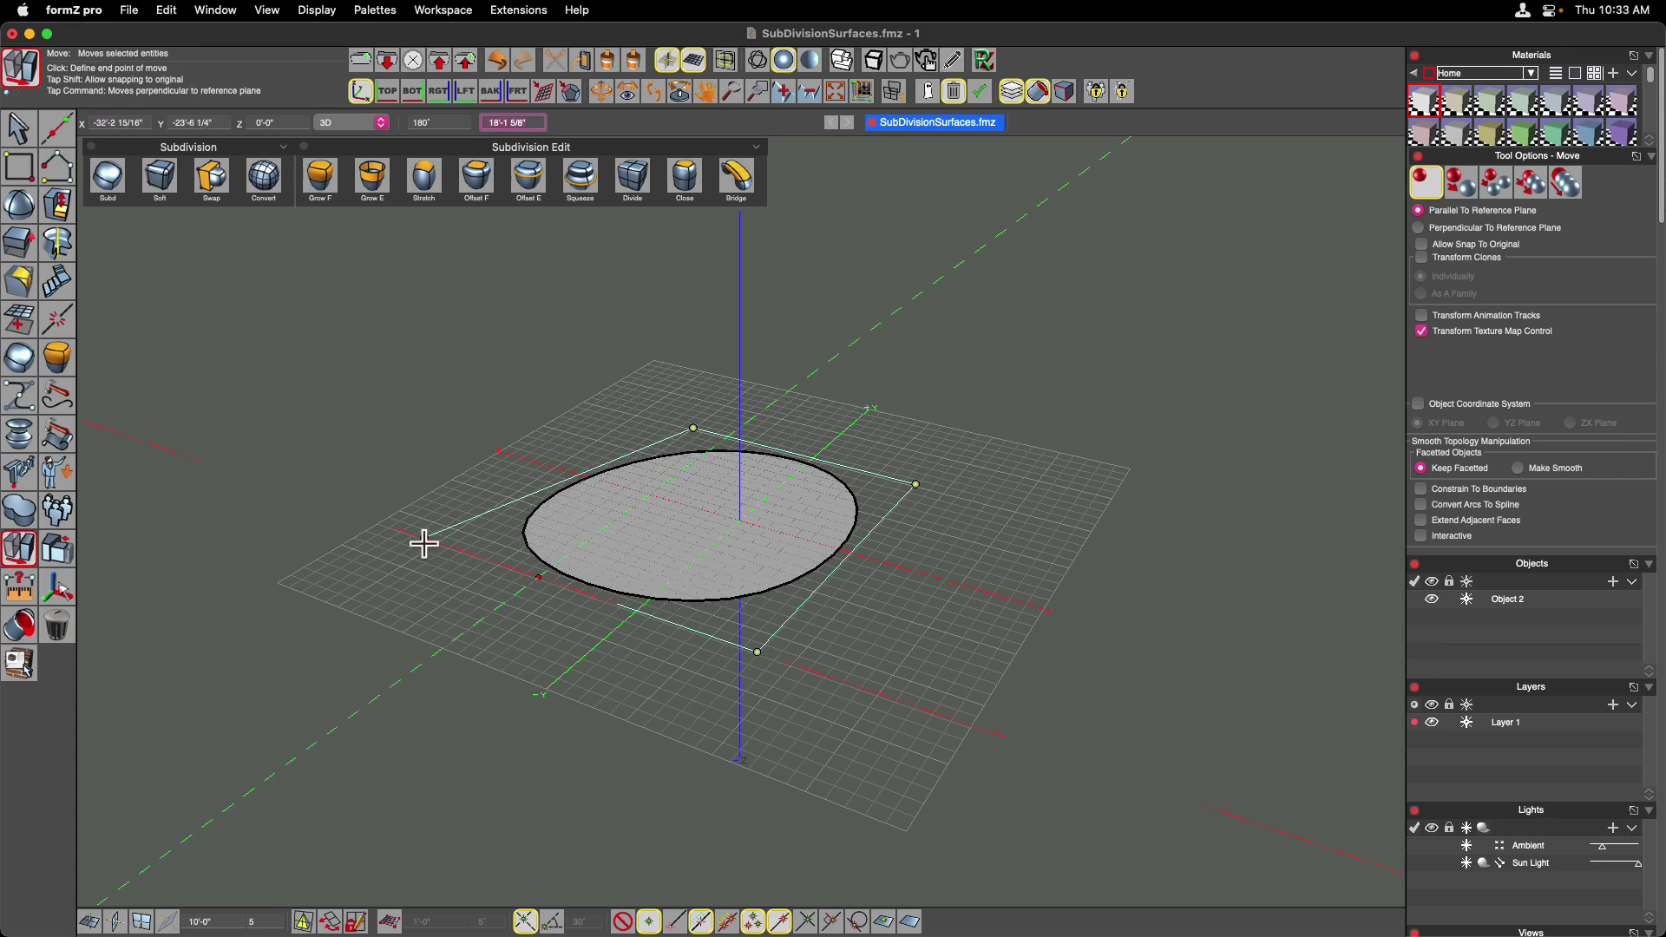
left_click(450, 547)
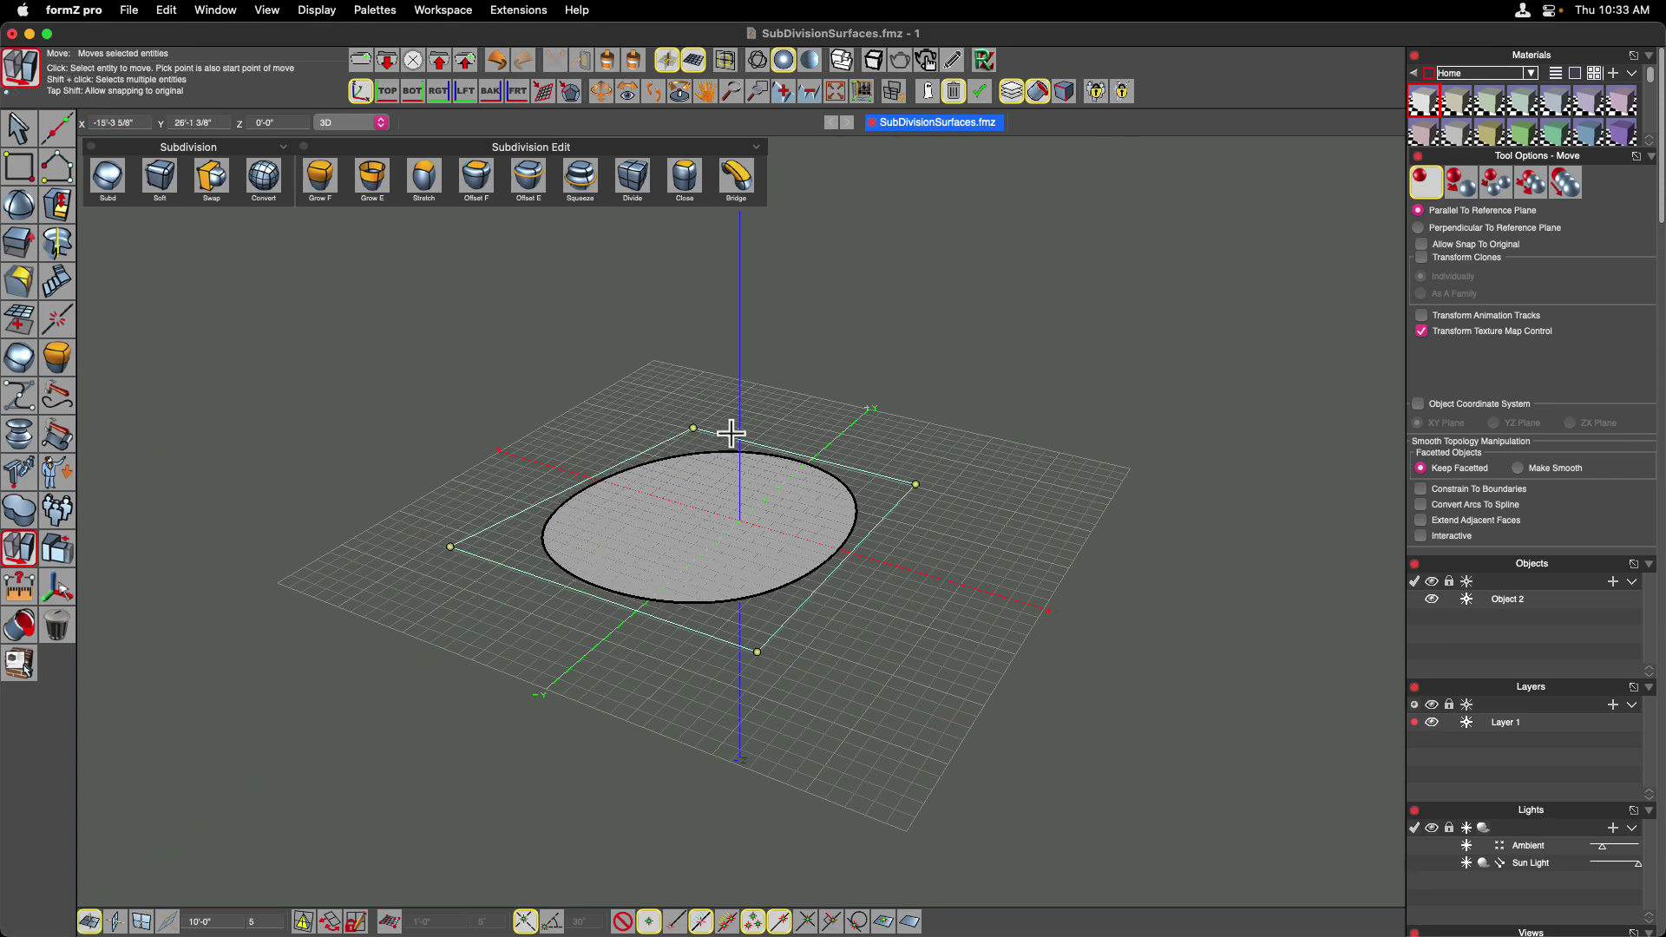
left_click(711, 486)
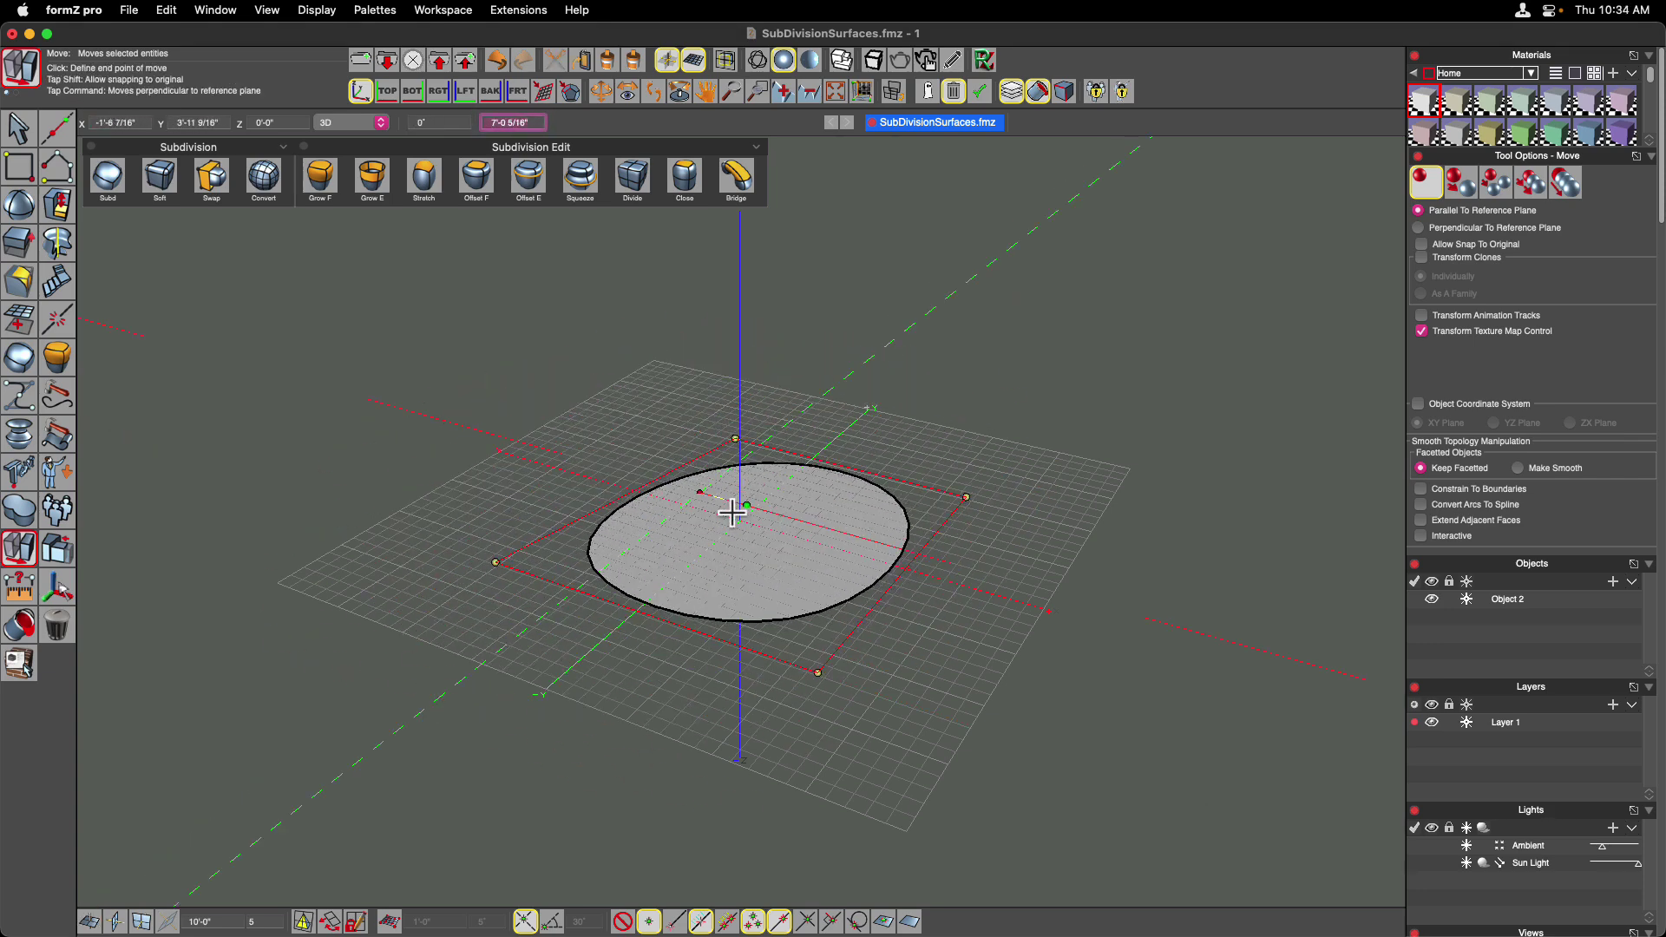
left_click(732, 513)
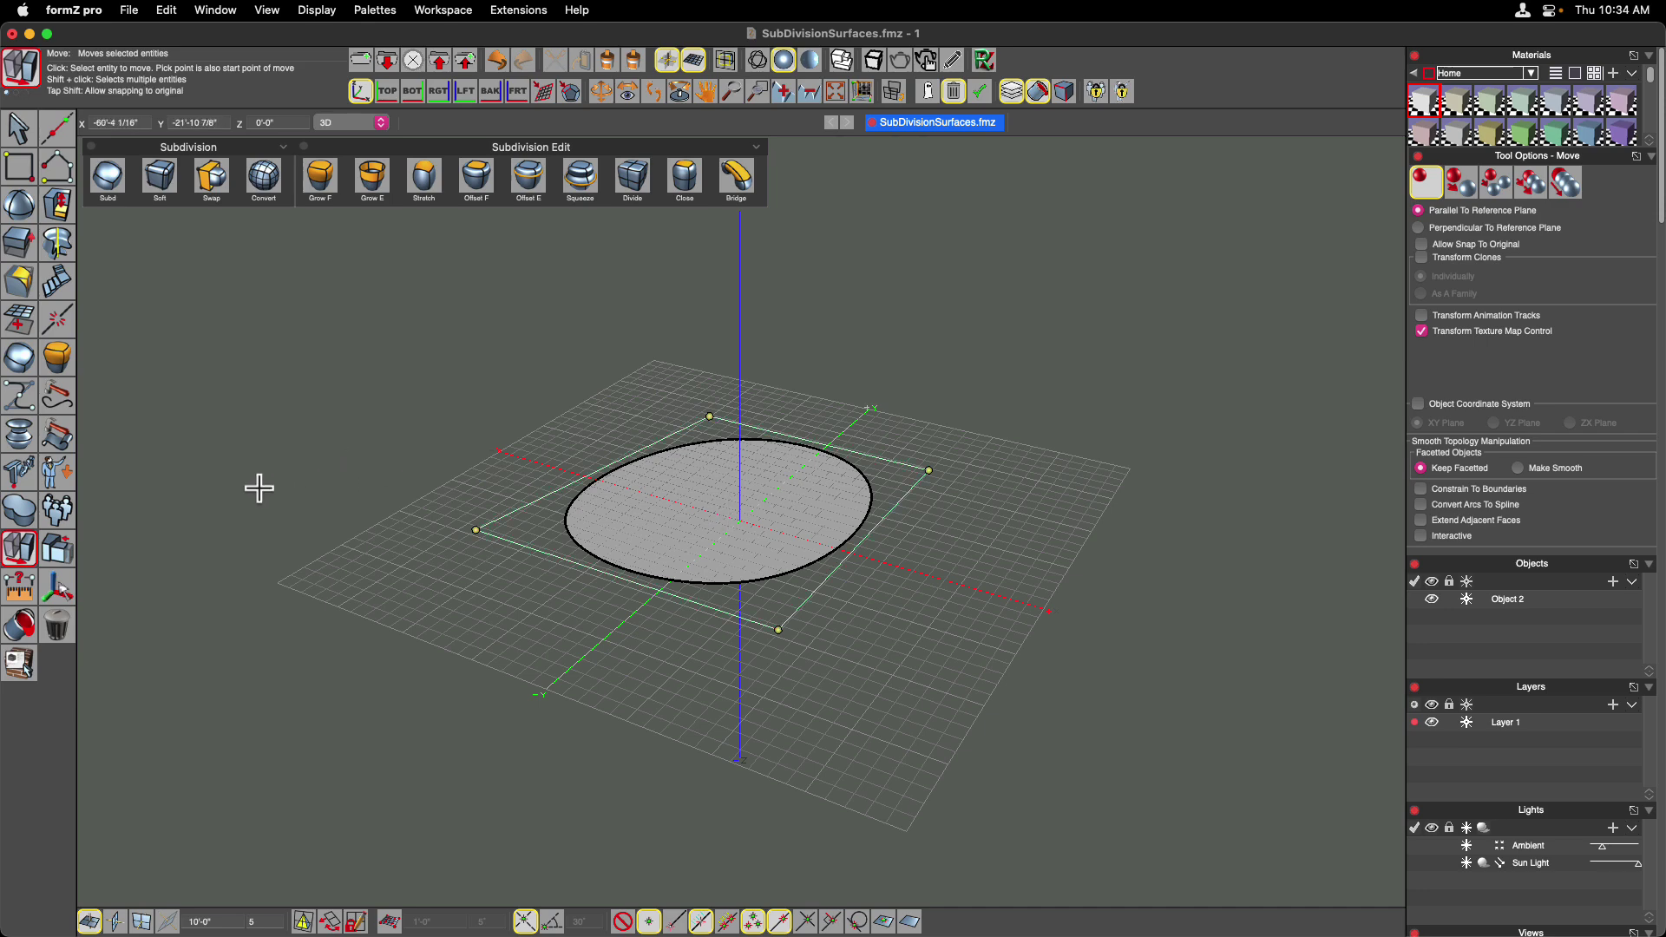
Rotate the frame's +X edge by about 345° around a point on that edge with the Rotate tool
left_click(30, 560)
left_click(29, 561)
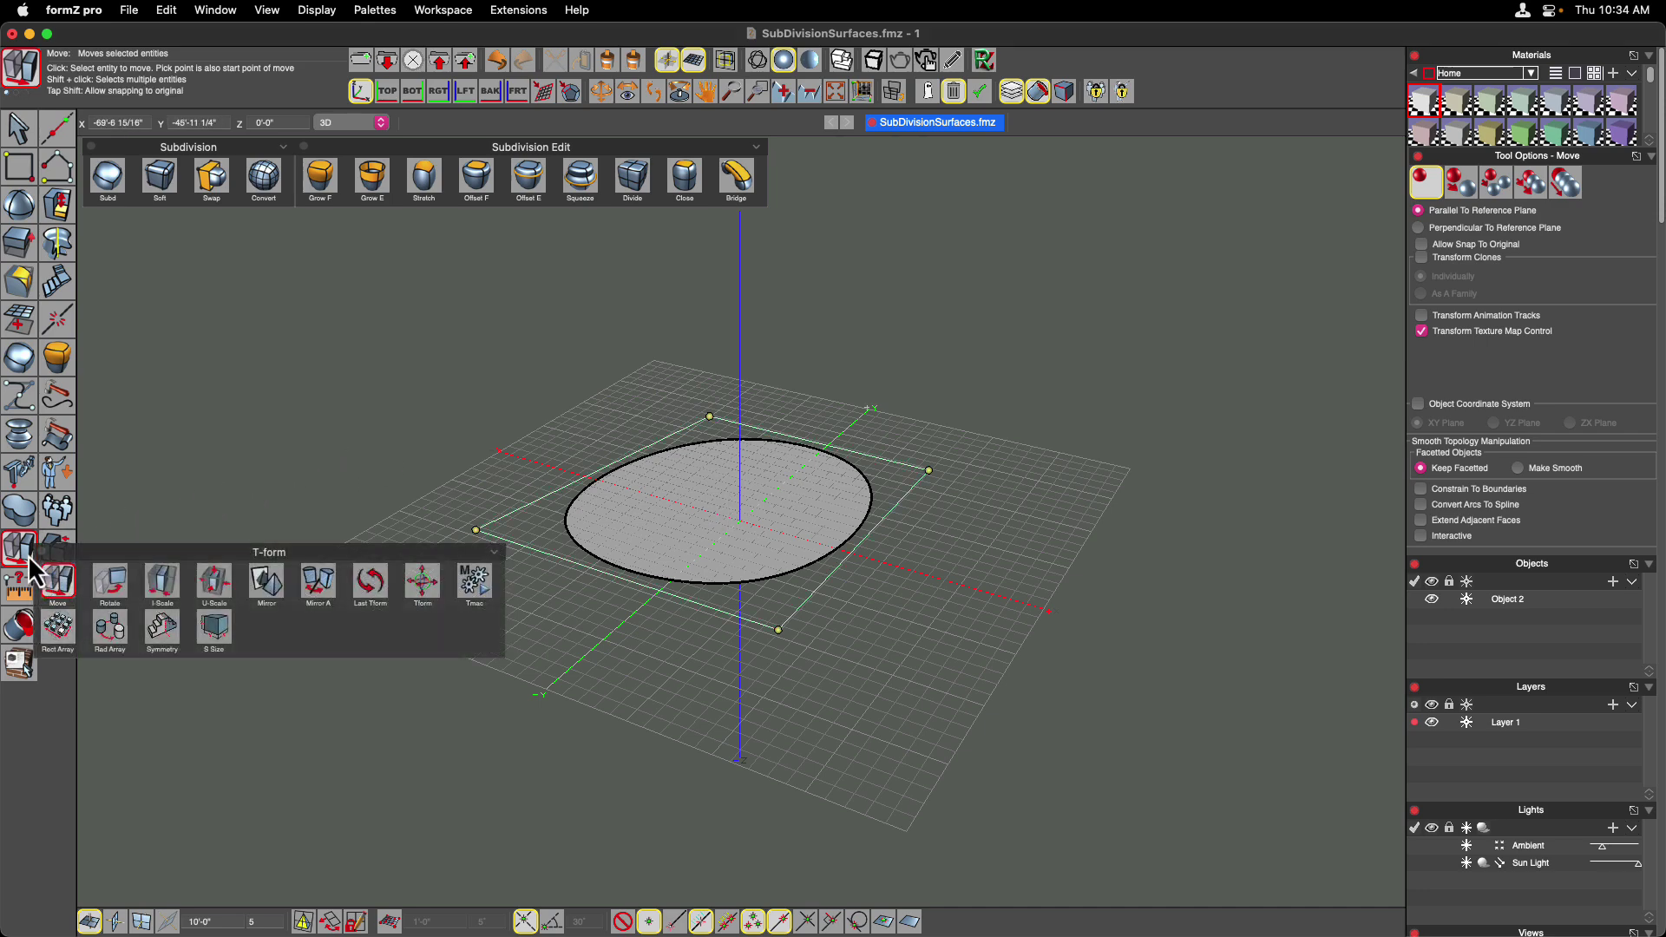
left_click(112, 585)
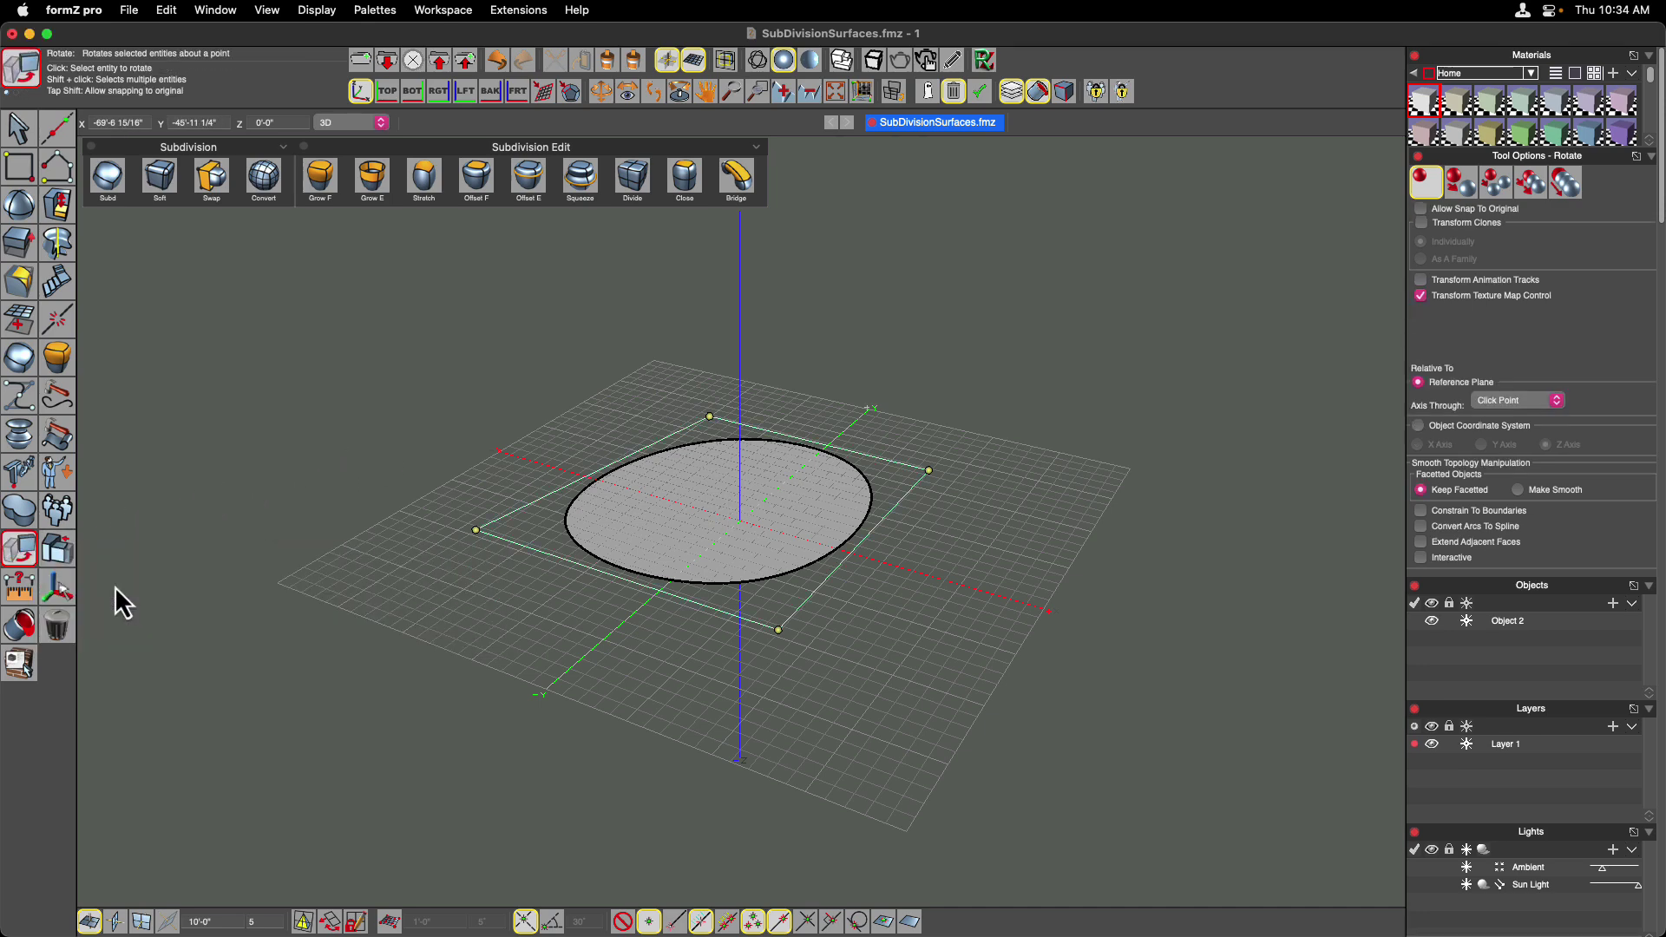
left_click(840, 570)
left_click(850, 588)
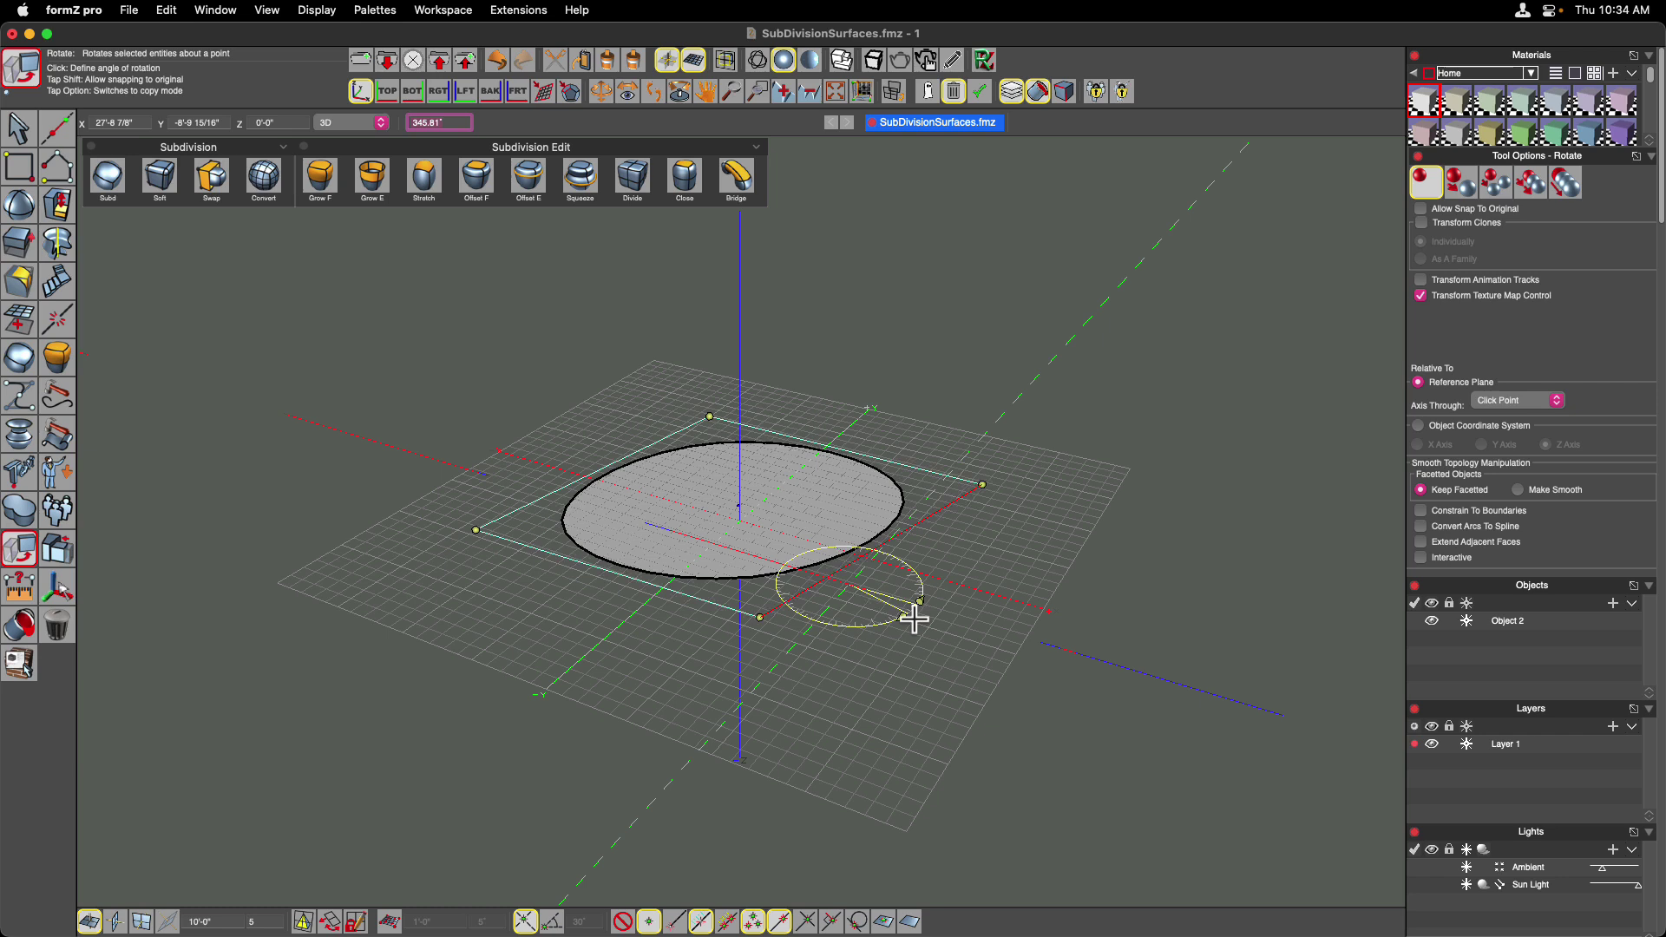
left_click(912, 616)
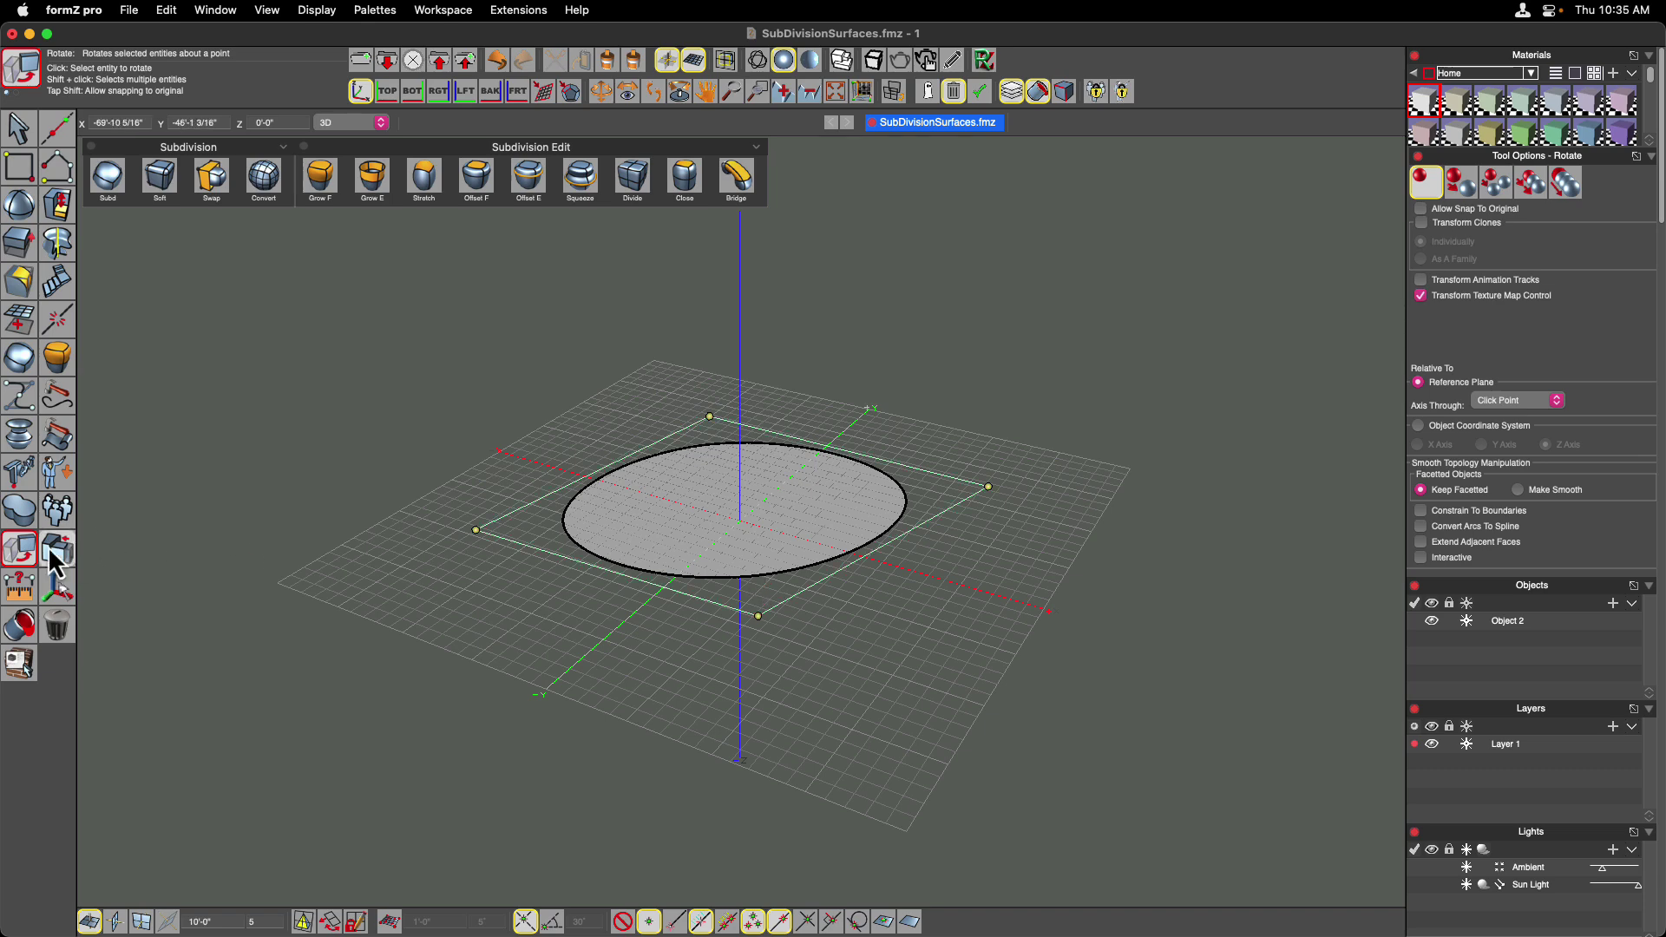
Raise the frame's +X, +Y corner point perpendicular to the reference plane with the Move tool
left_click(21, 549)
left_click(58, 583)
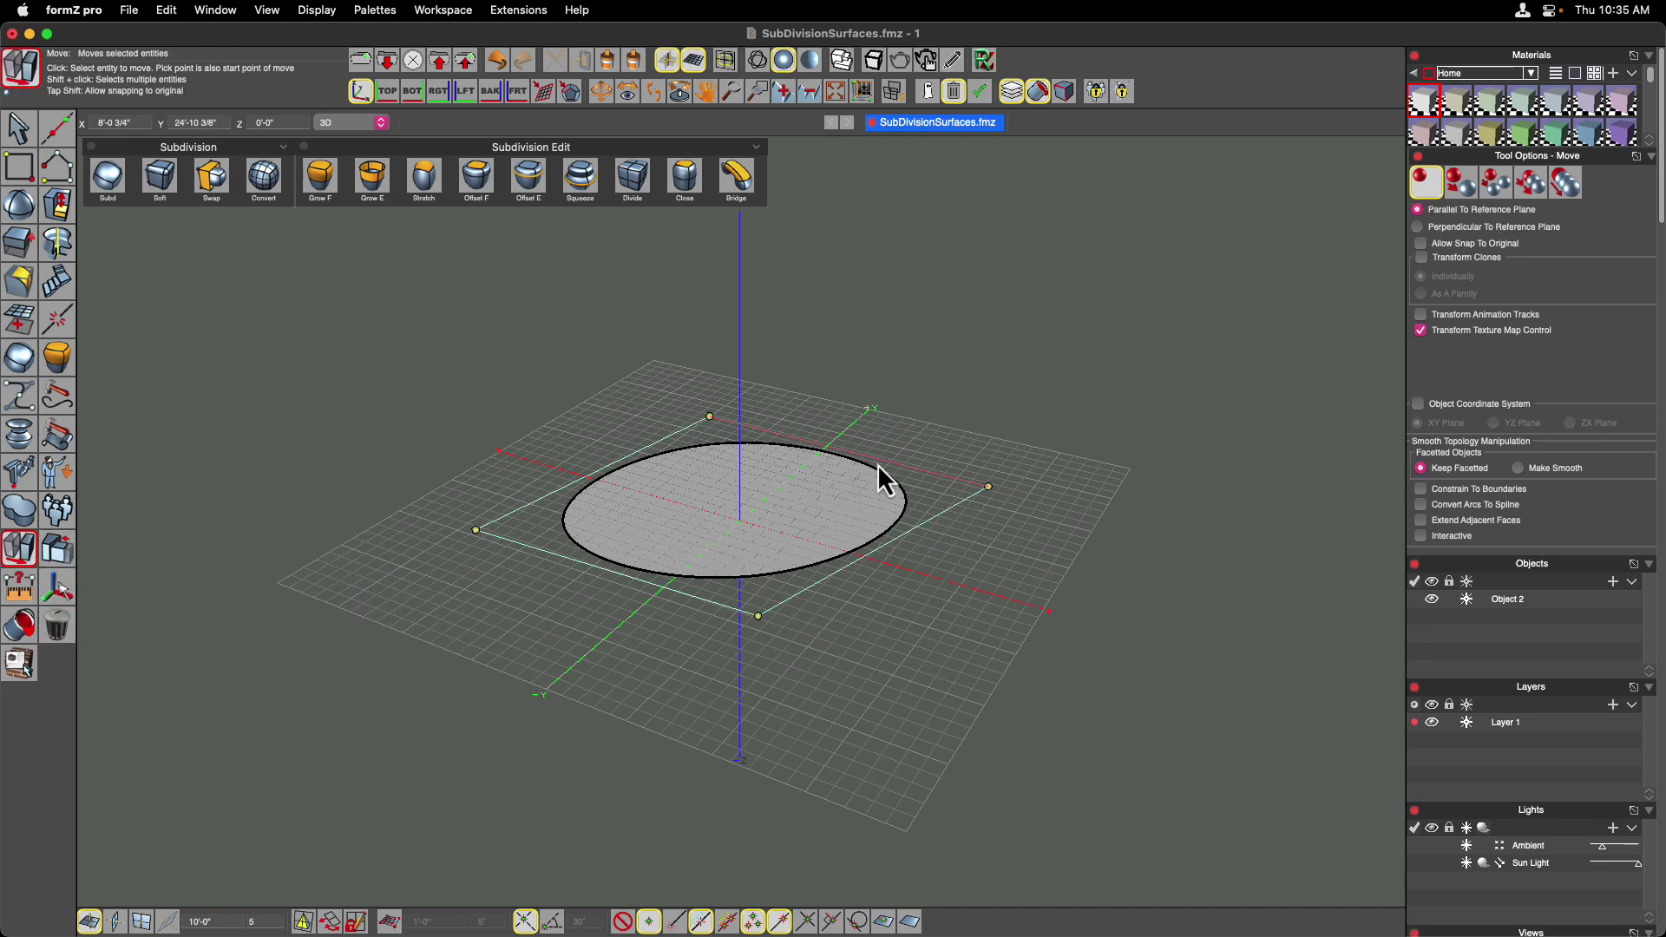
left_click(988, 488)
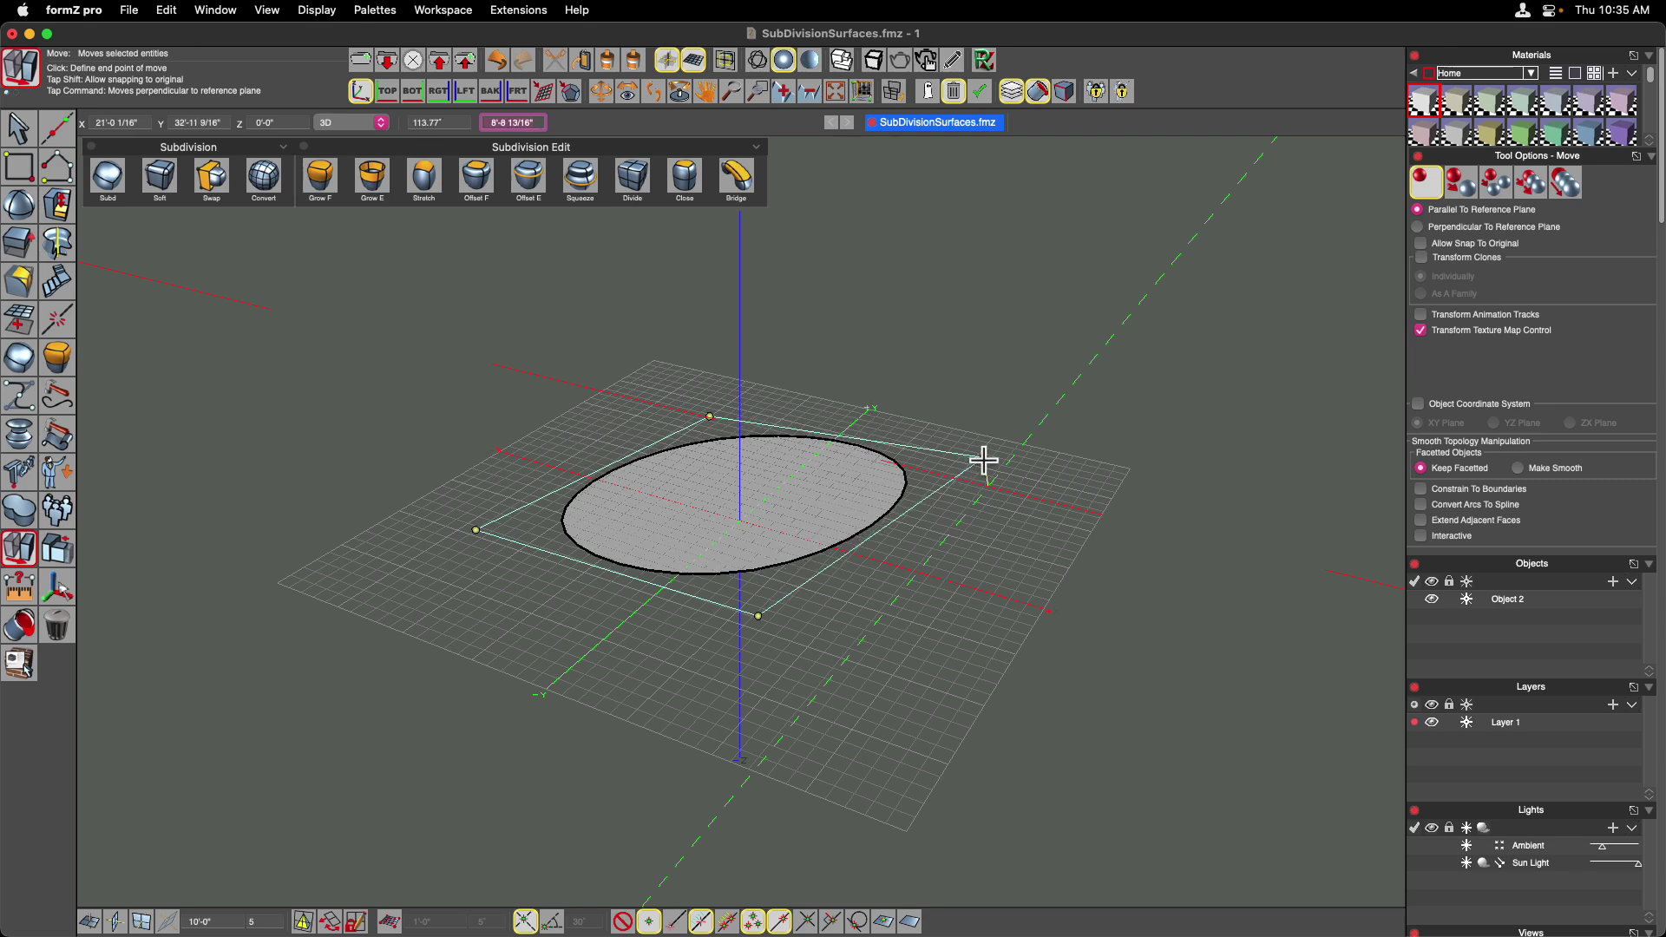
key("super")
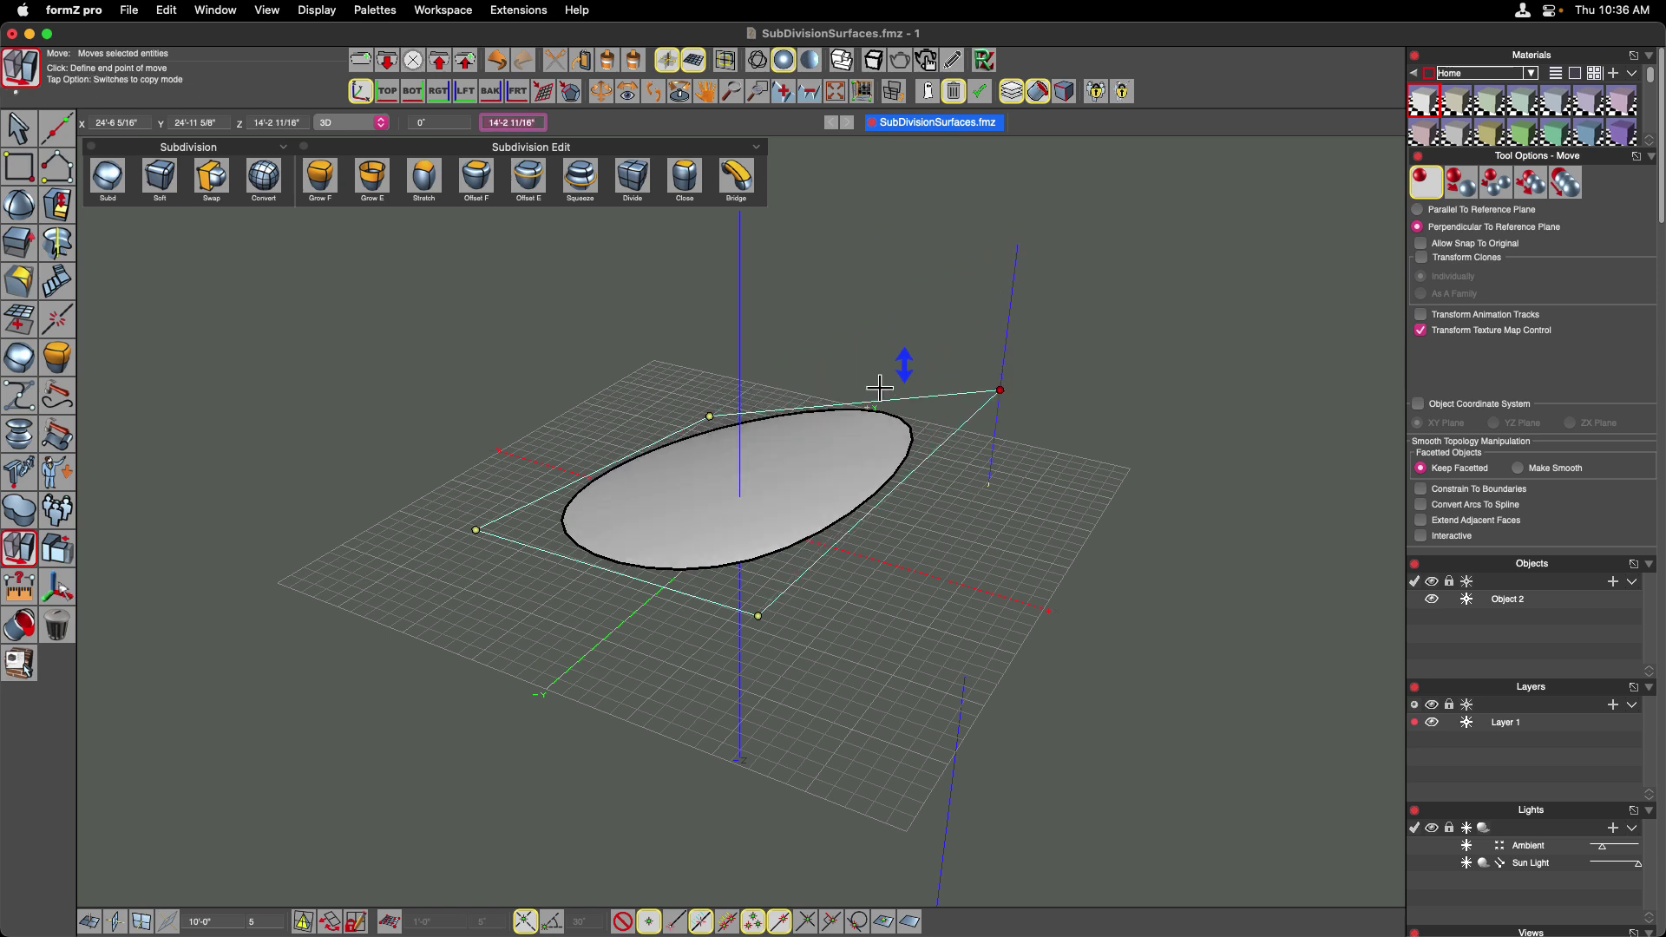
left_click(884, 356)
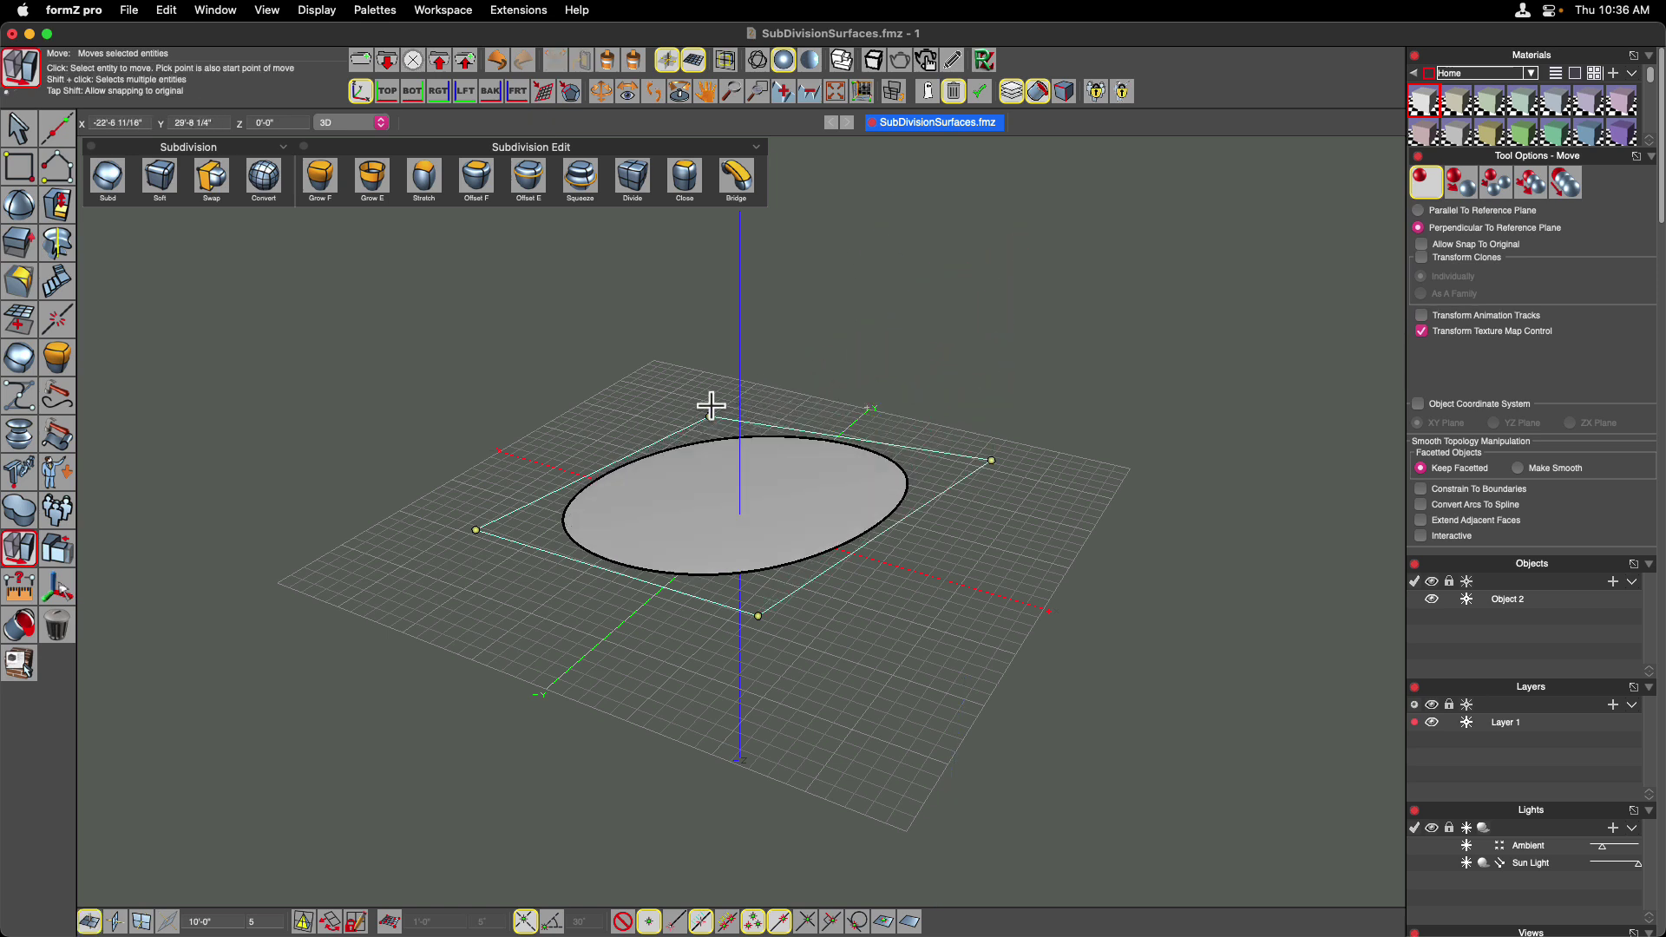
right_click(762, 430)
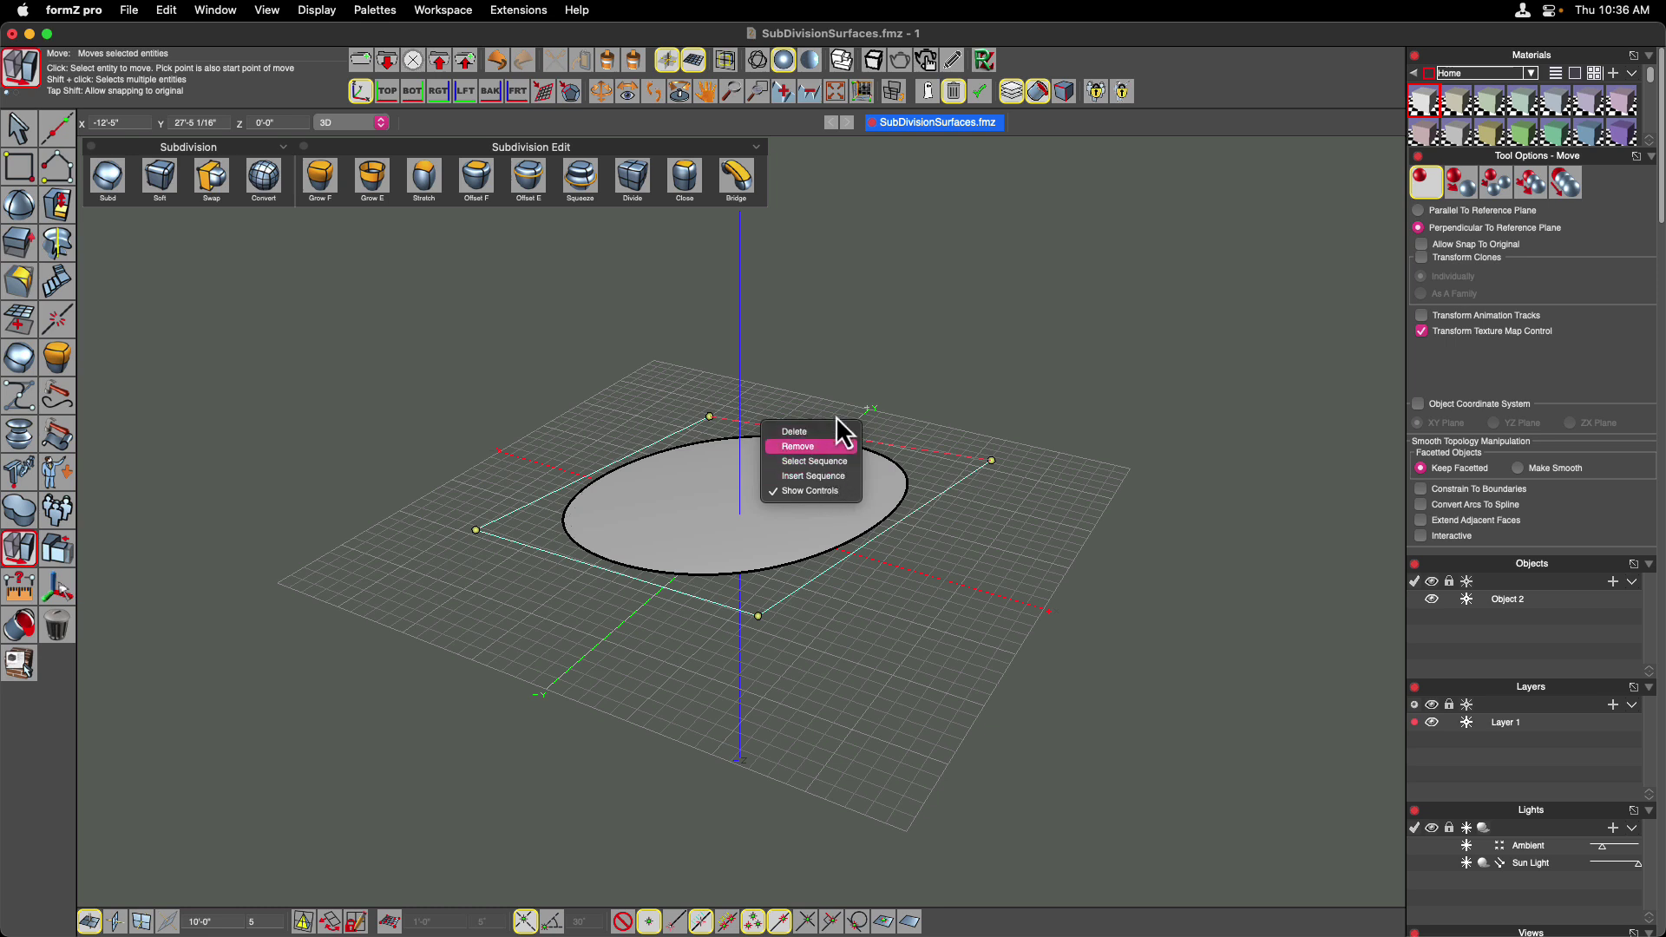
left_click(807, 477)
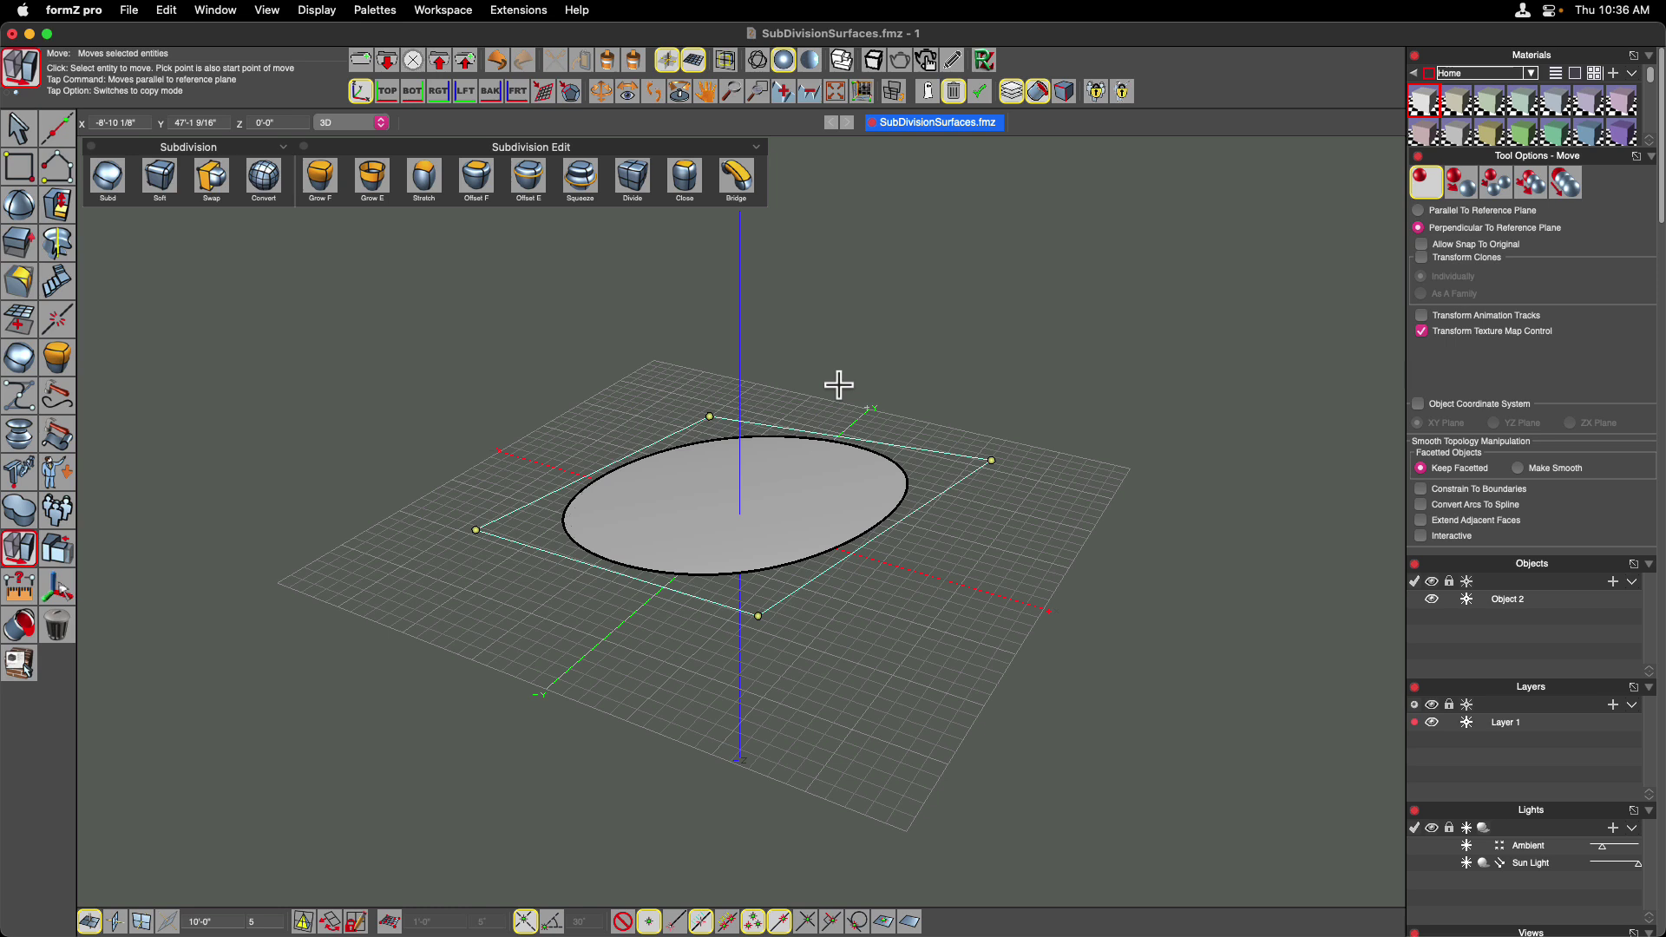
key("Escape")
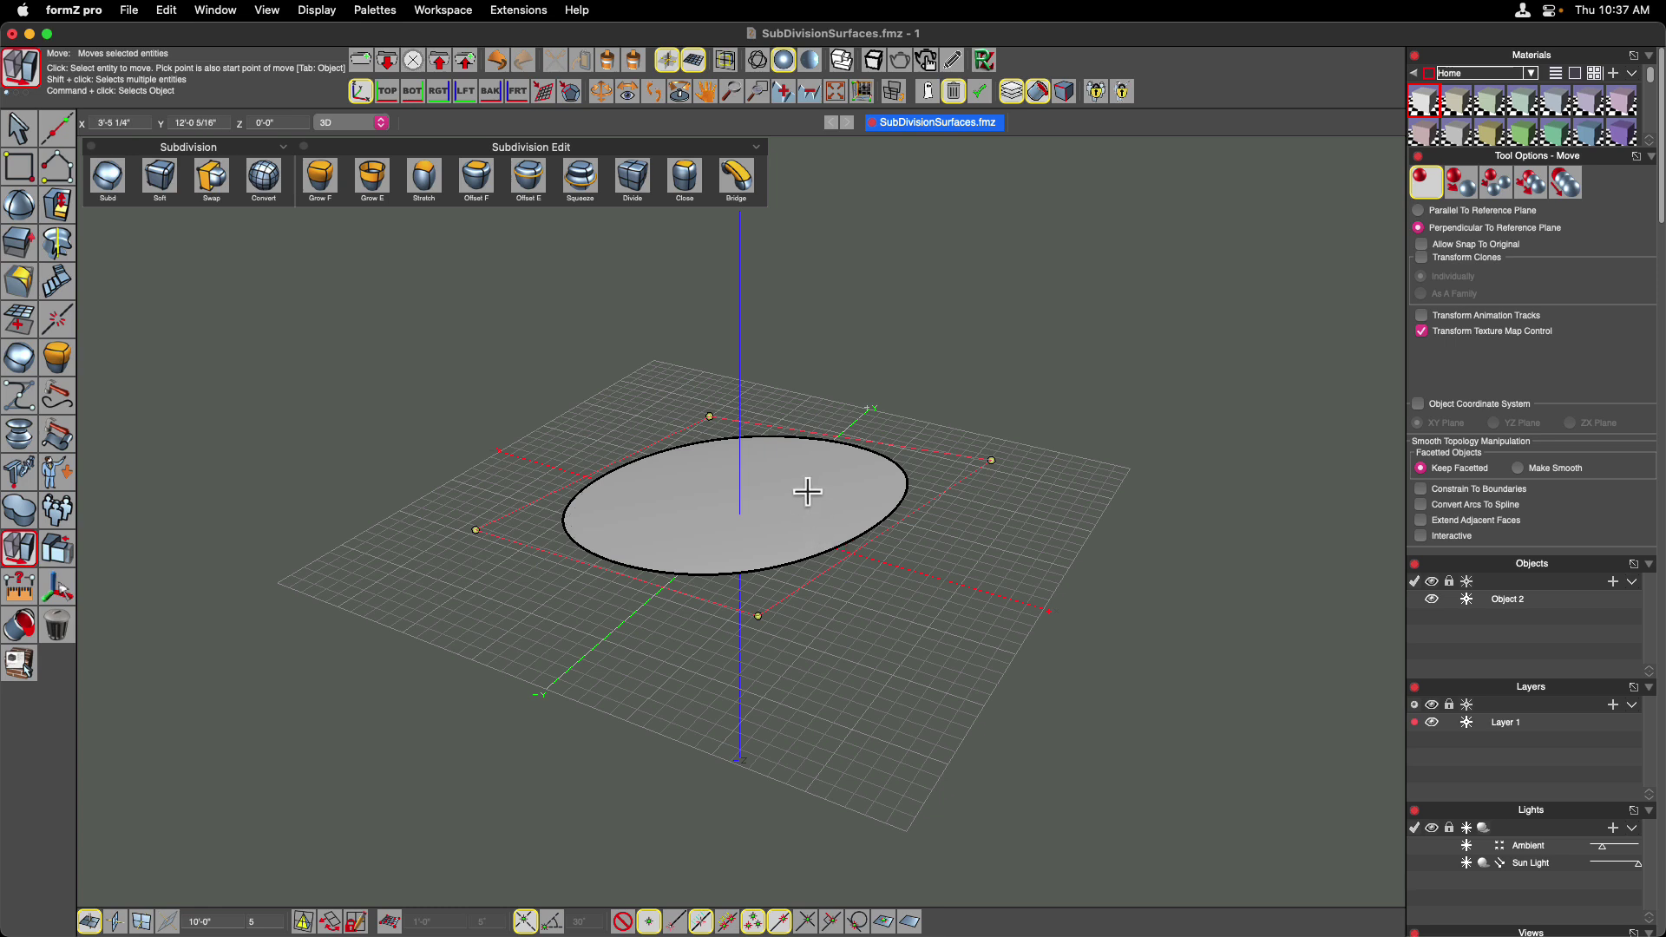
Insert an edge sequence across the frame from about the middle of its +Y edge to the -Y edge
left_click(833, 435)
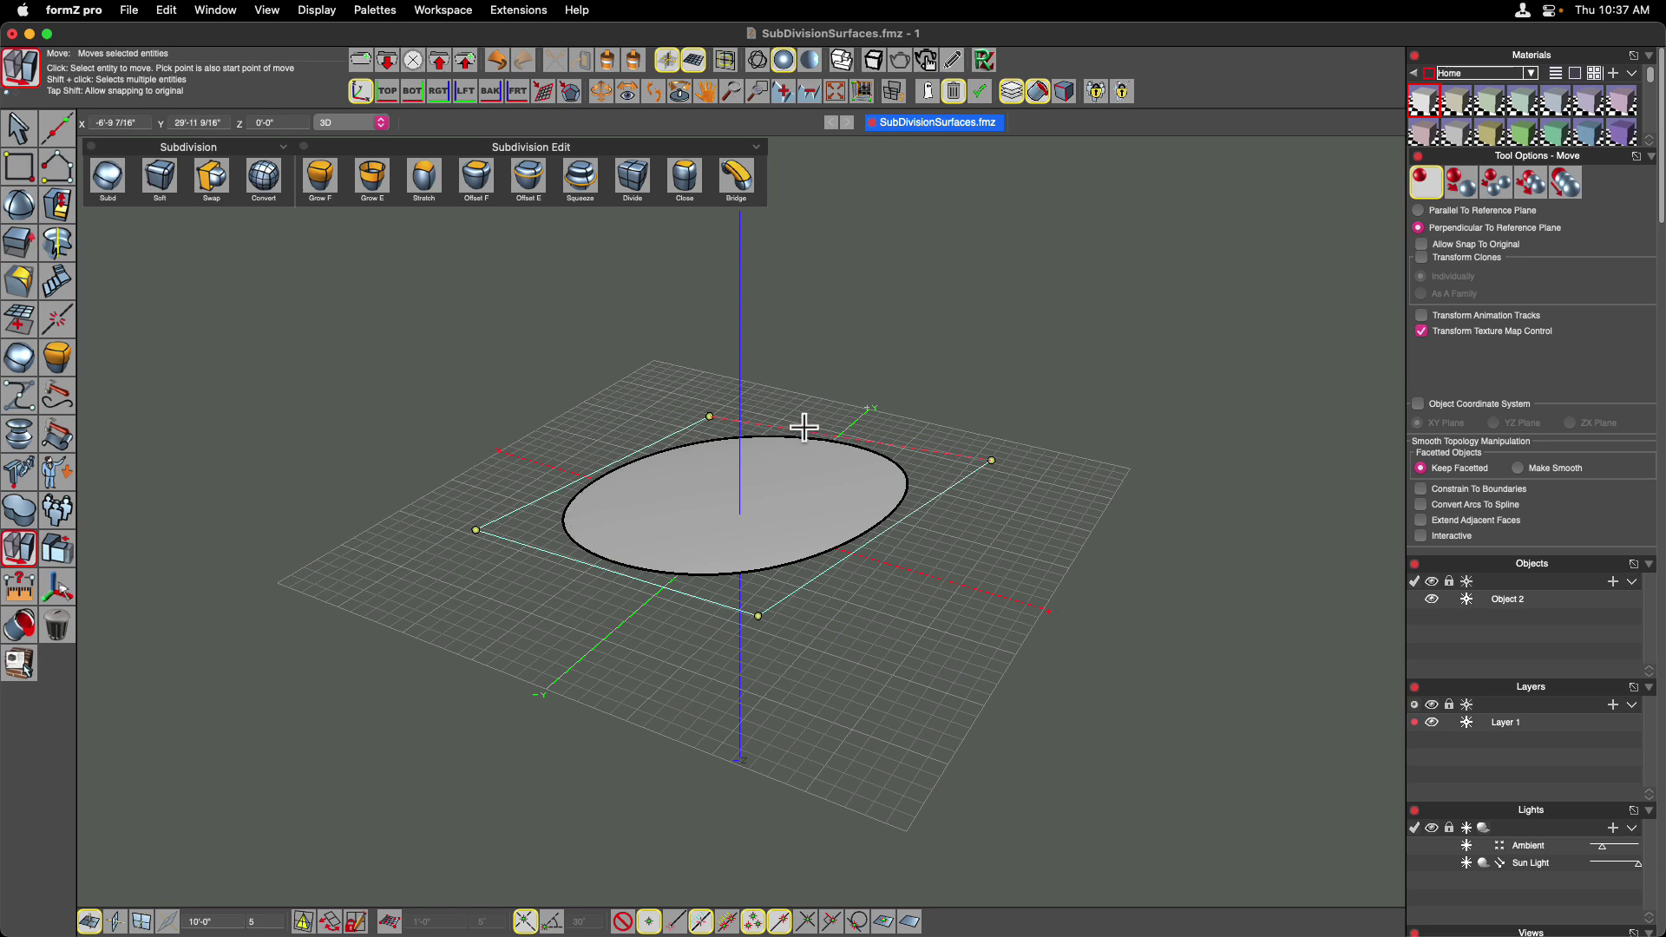
right_click(838, 437)
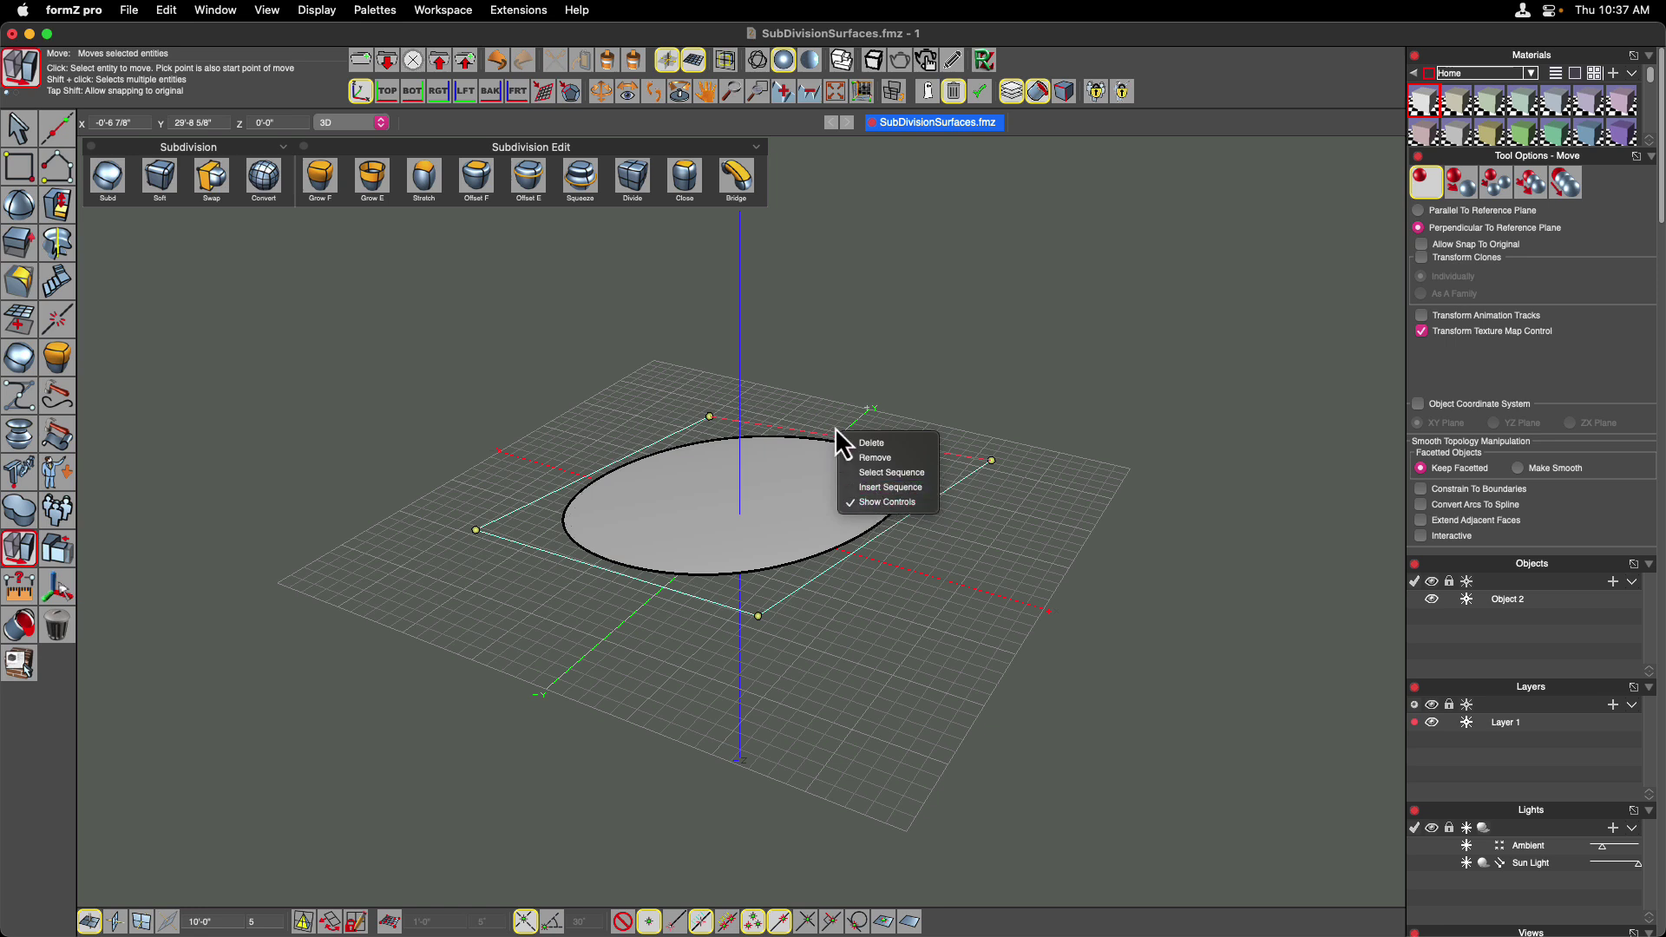
left_click(871, 491)
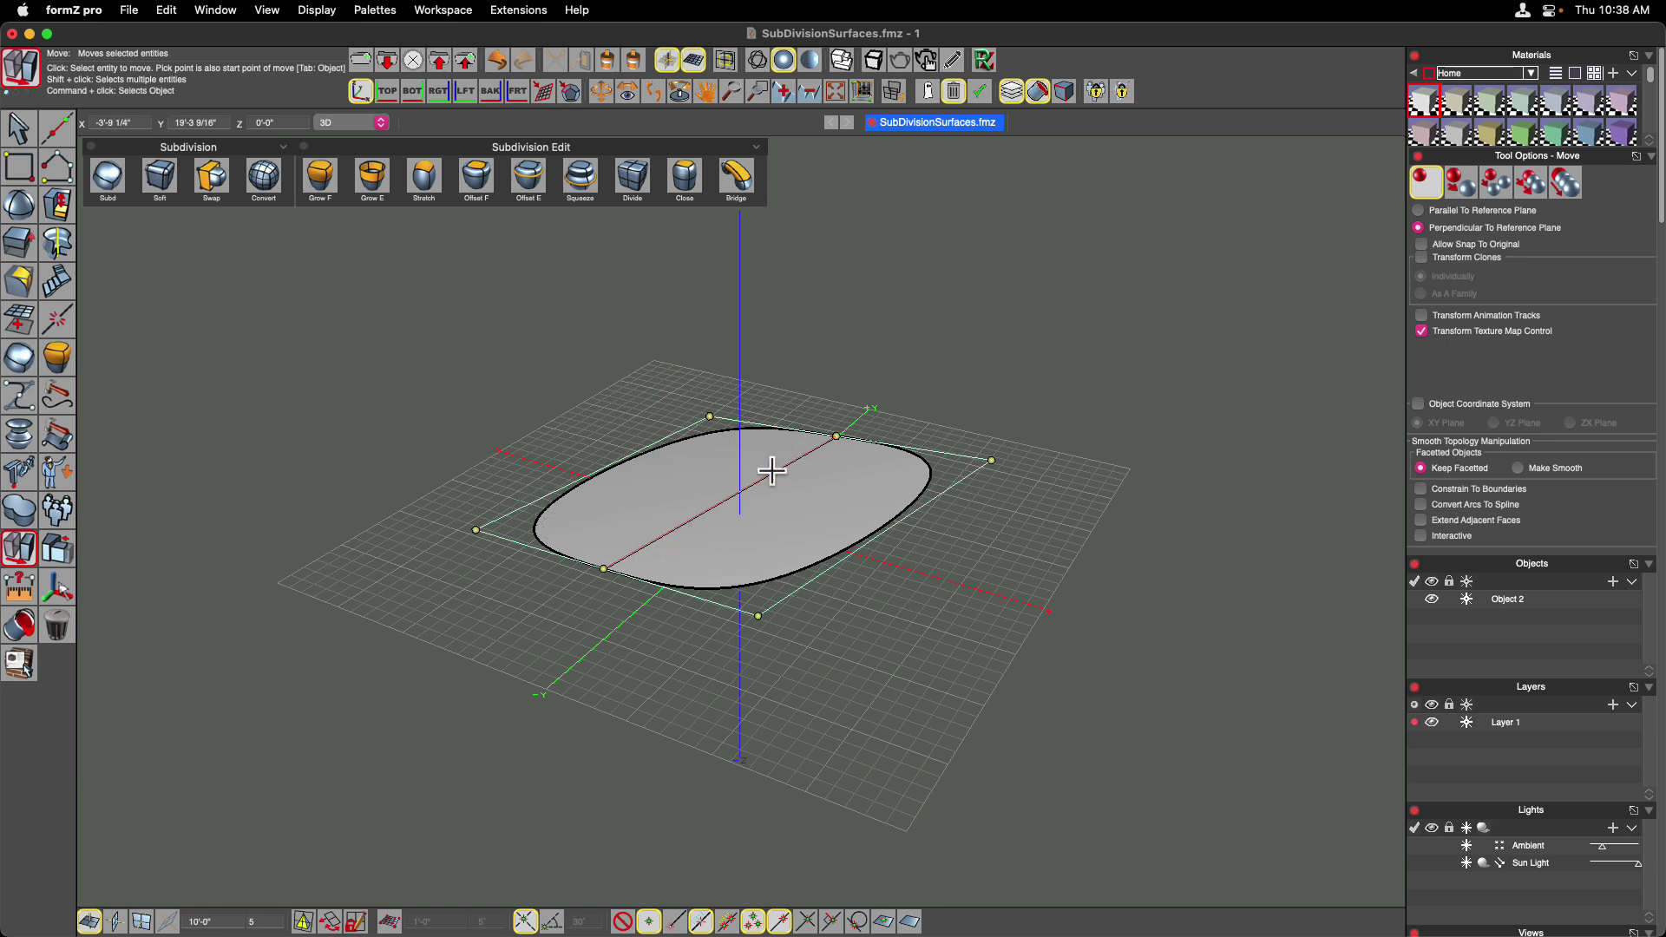
Insert two more edge sequences close to the frame's -Y edge, starting each from the -X edge
right_click(516, 513)
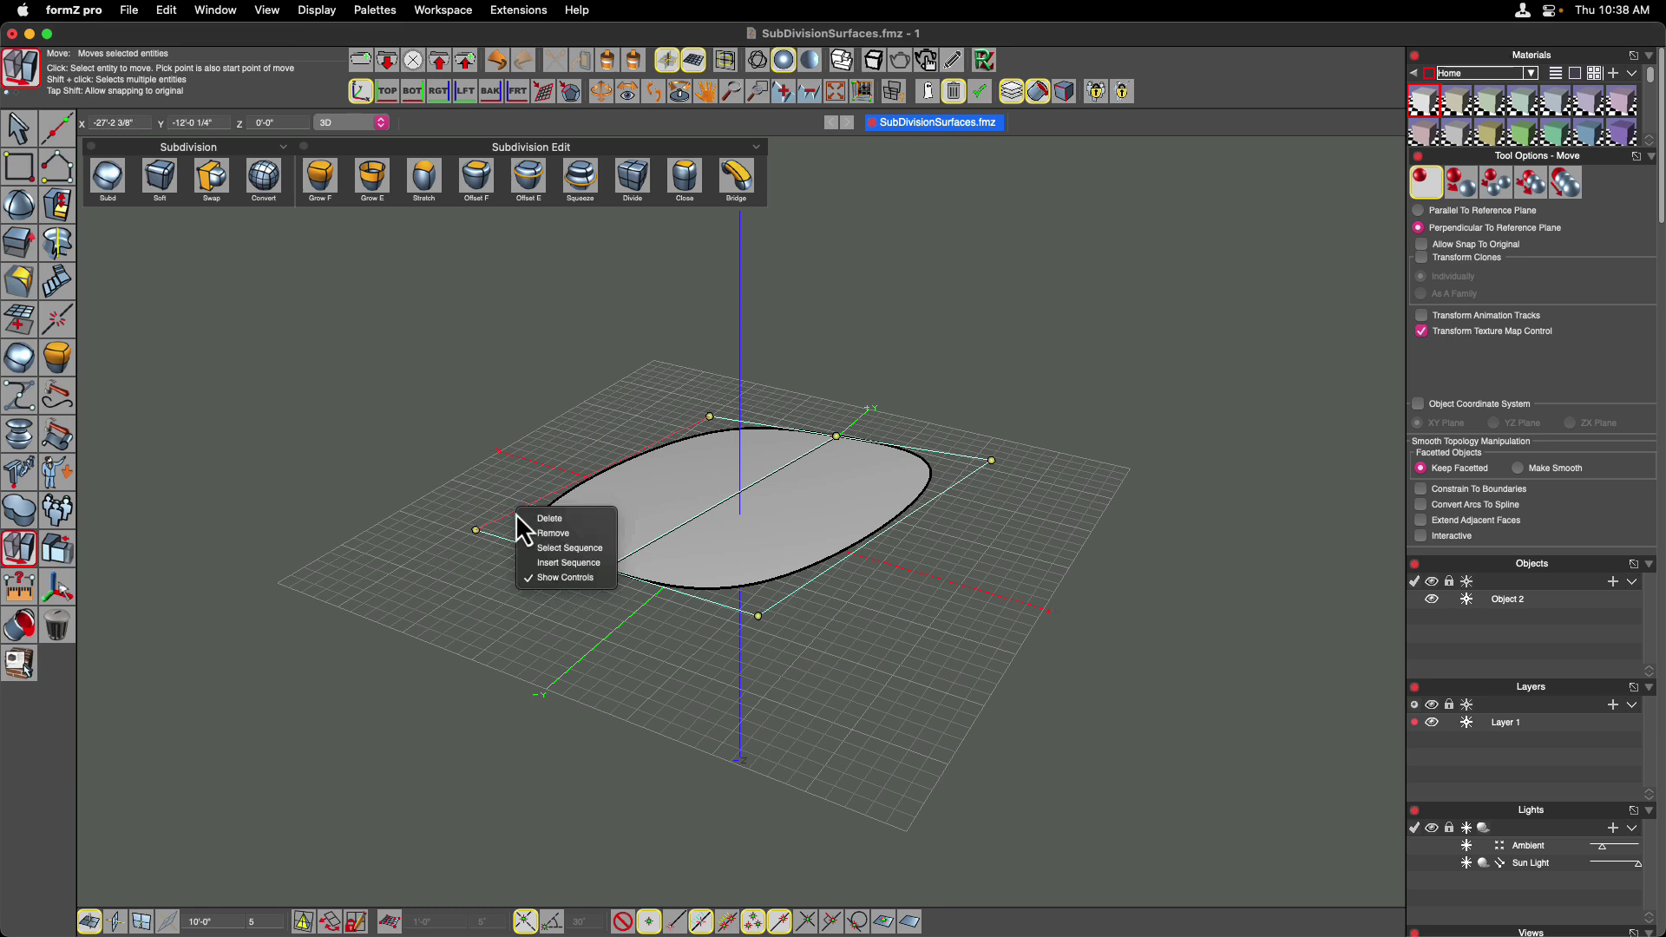
left_click(556, 561)
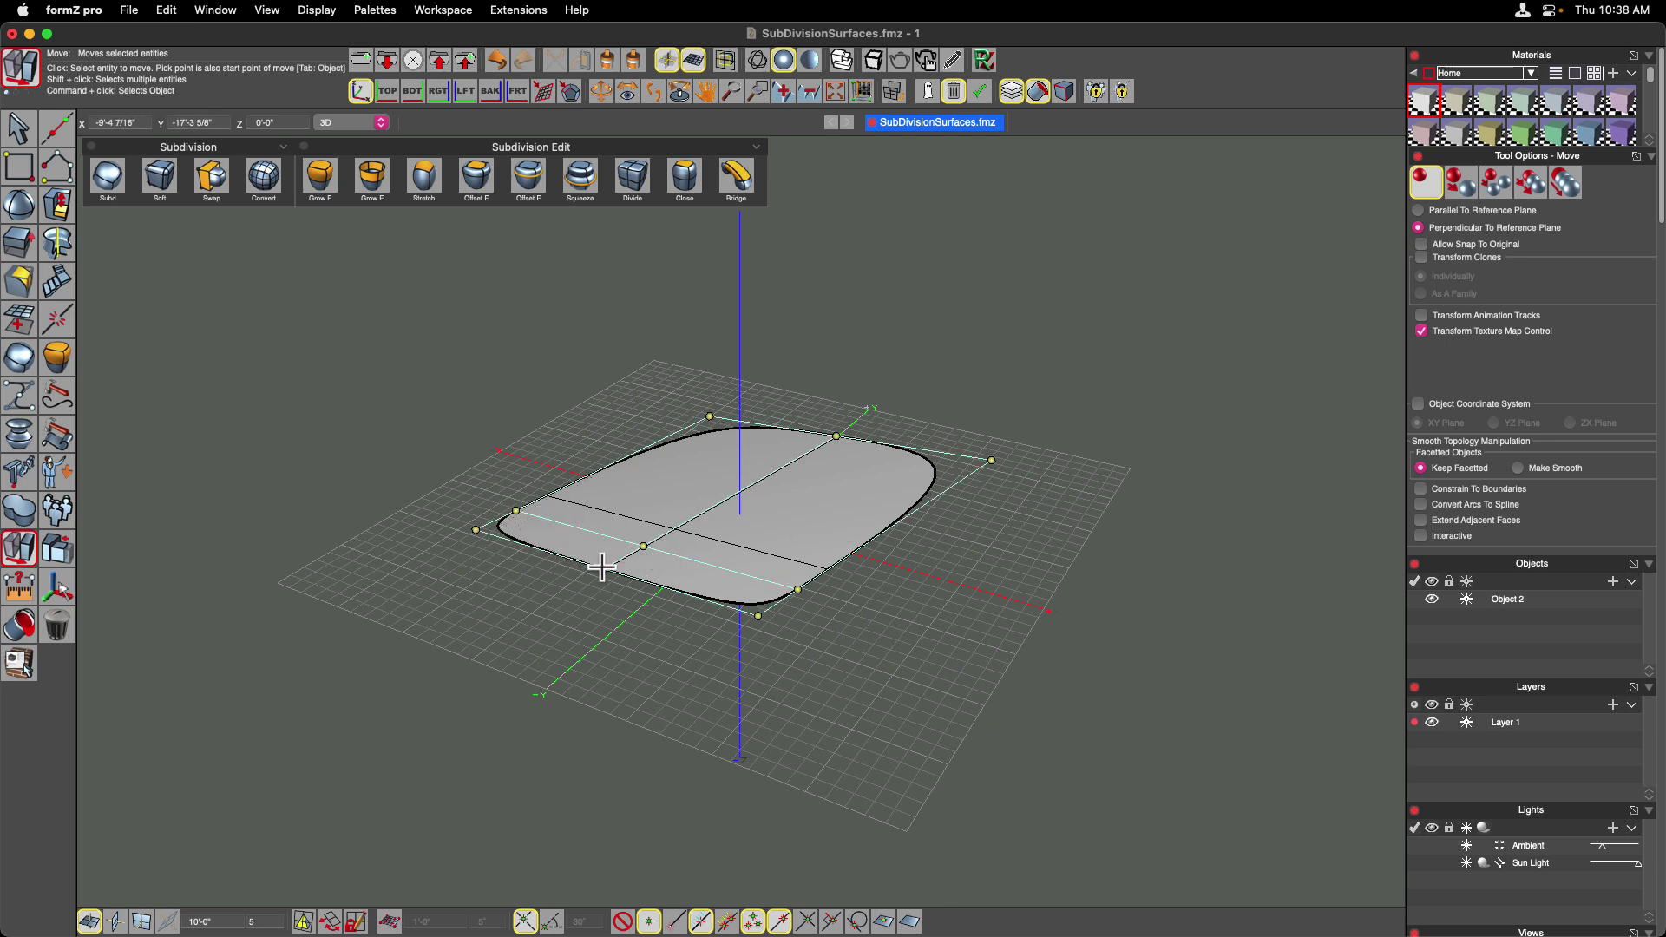
right_click(498, 525)
left_click(551, 570)
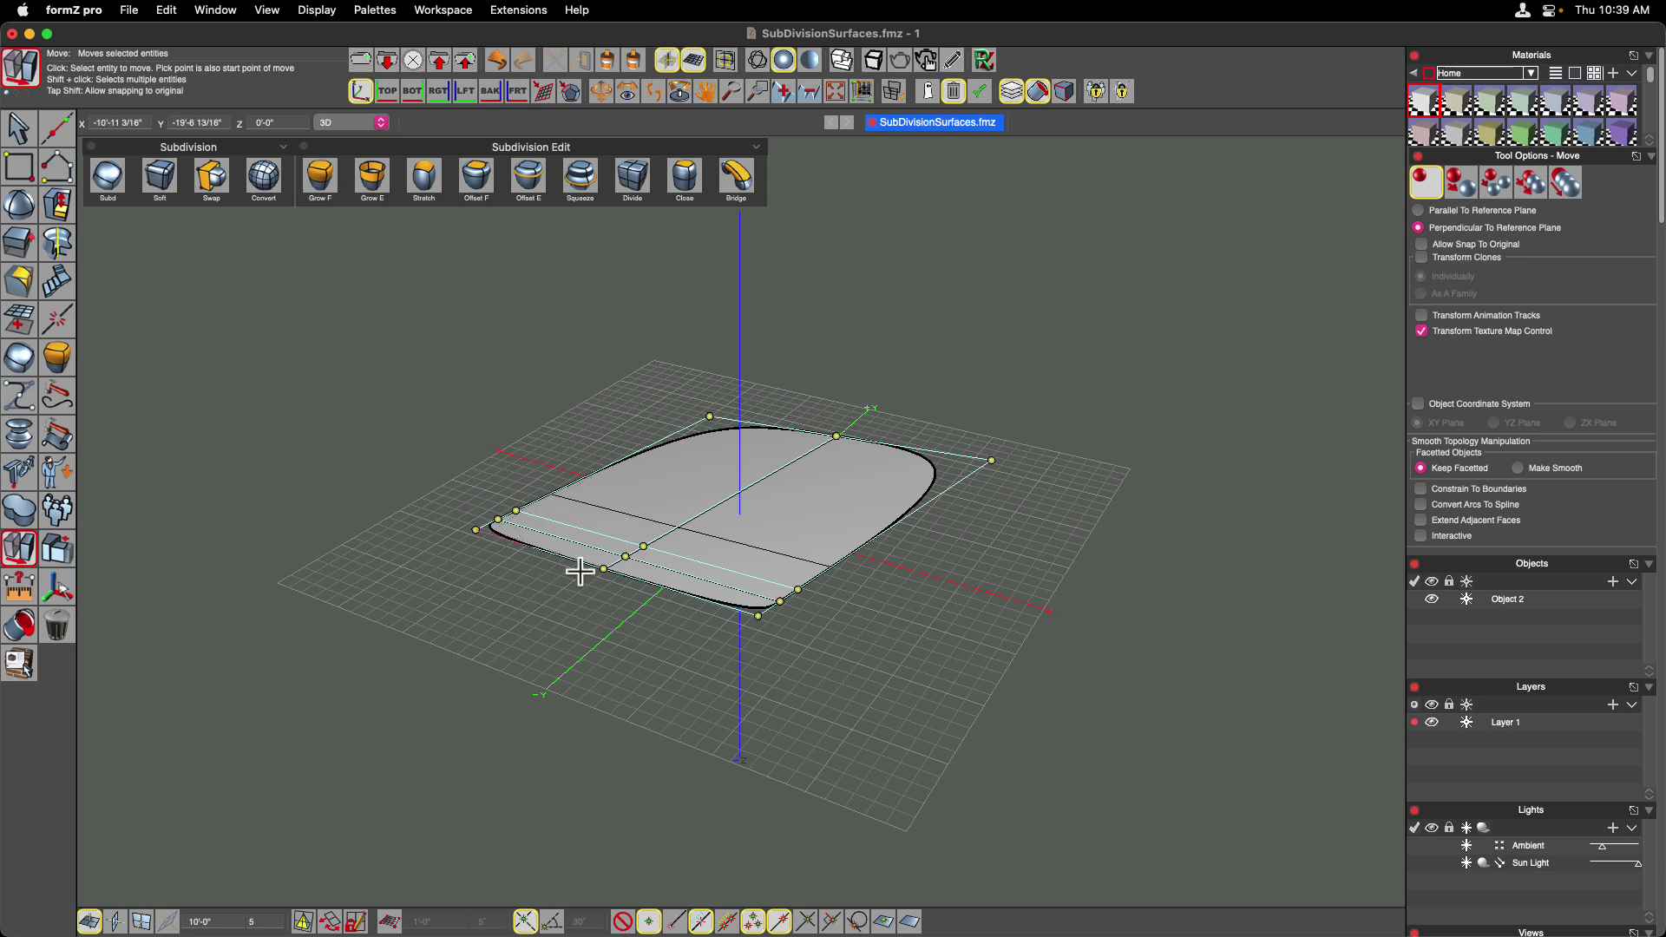
Select the whole central edge sequence running along Y and raise it perpendicular to the reference plane
right_click(749, 489)
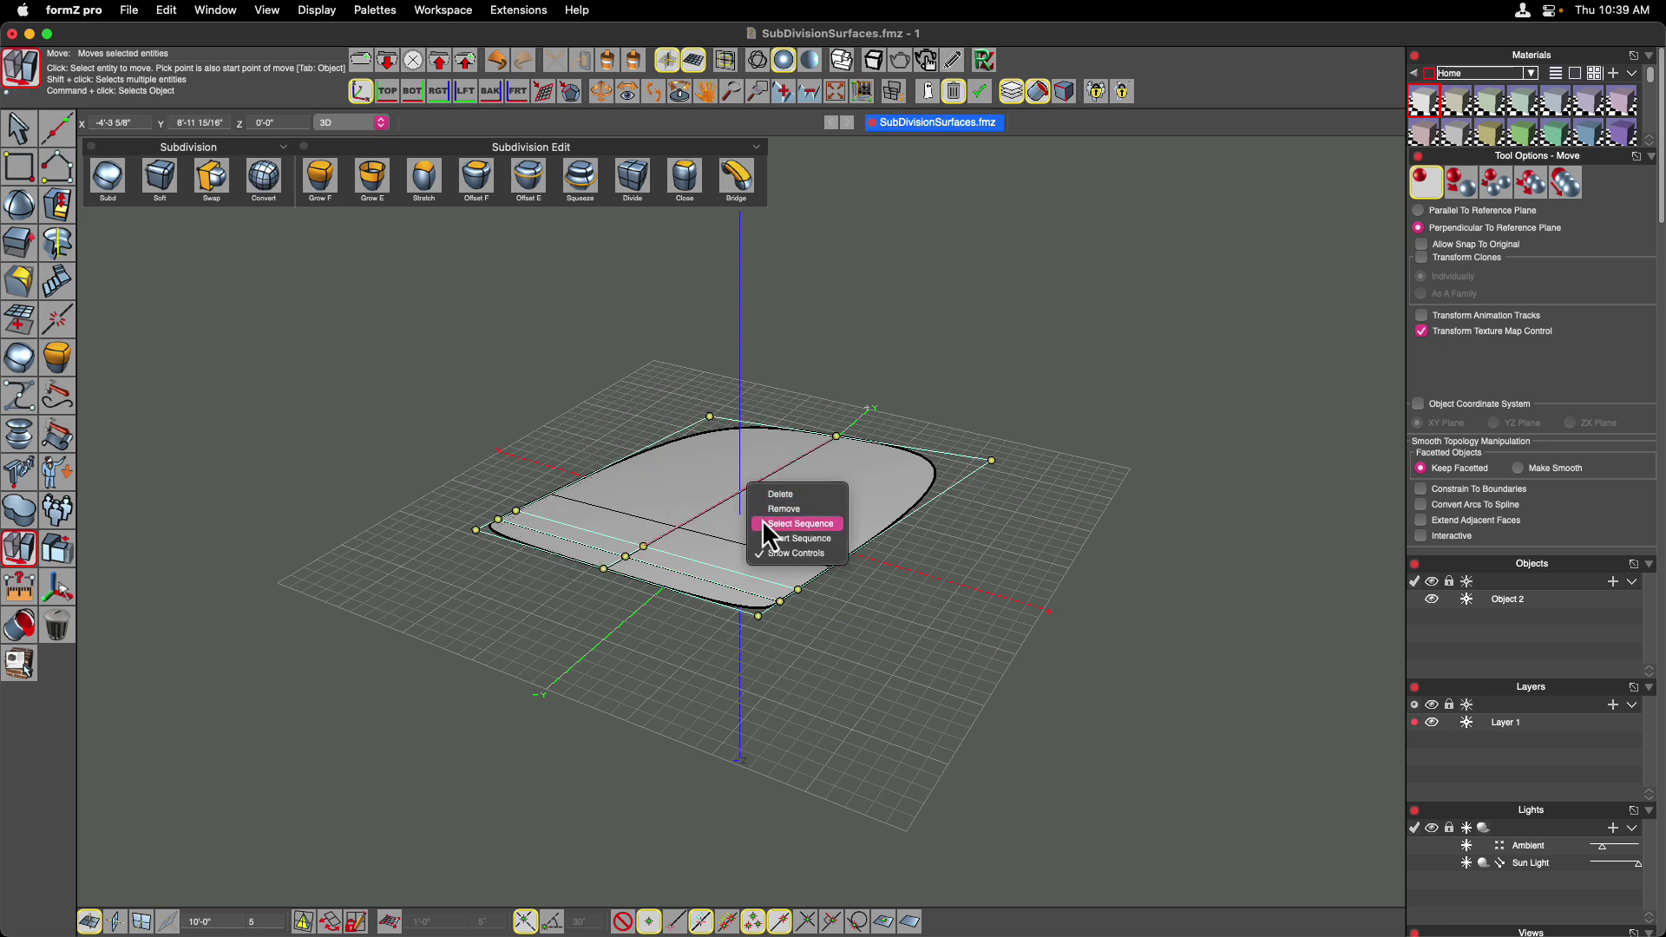
left_click(789, 524)
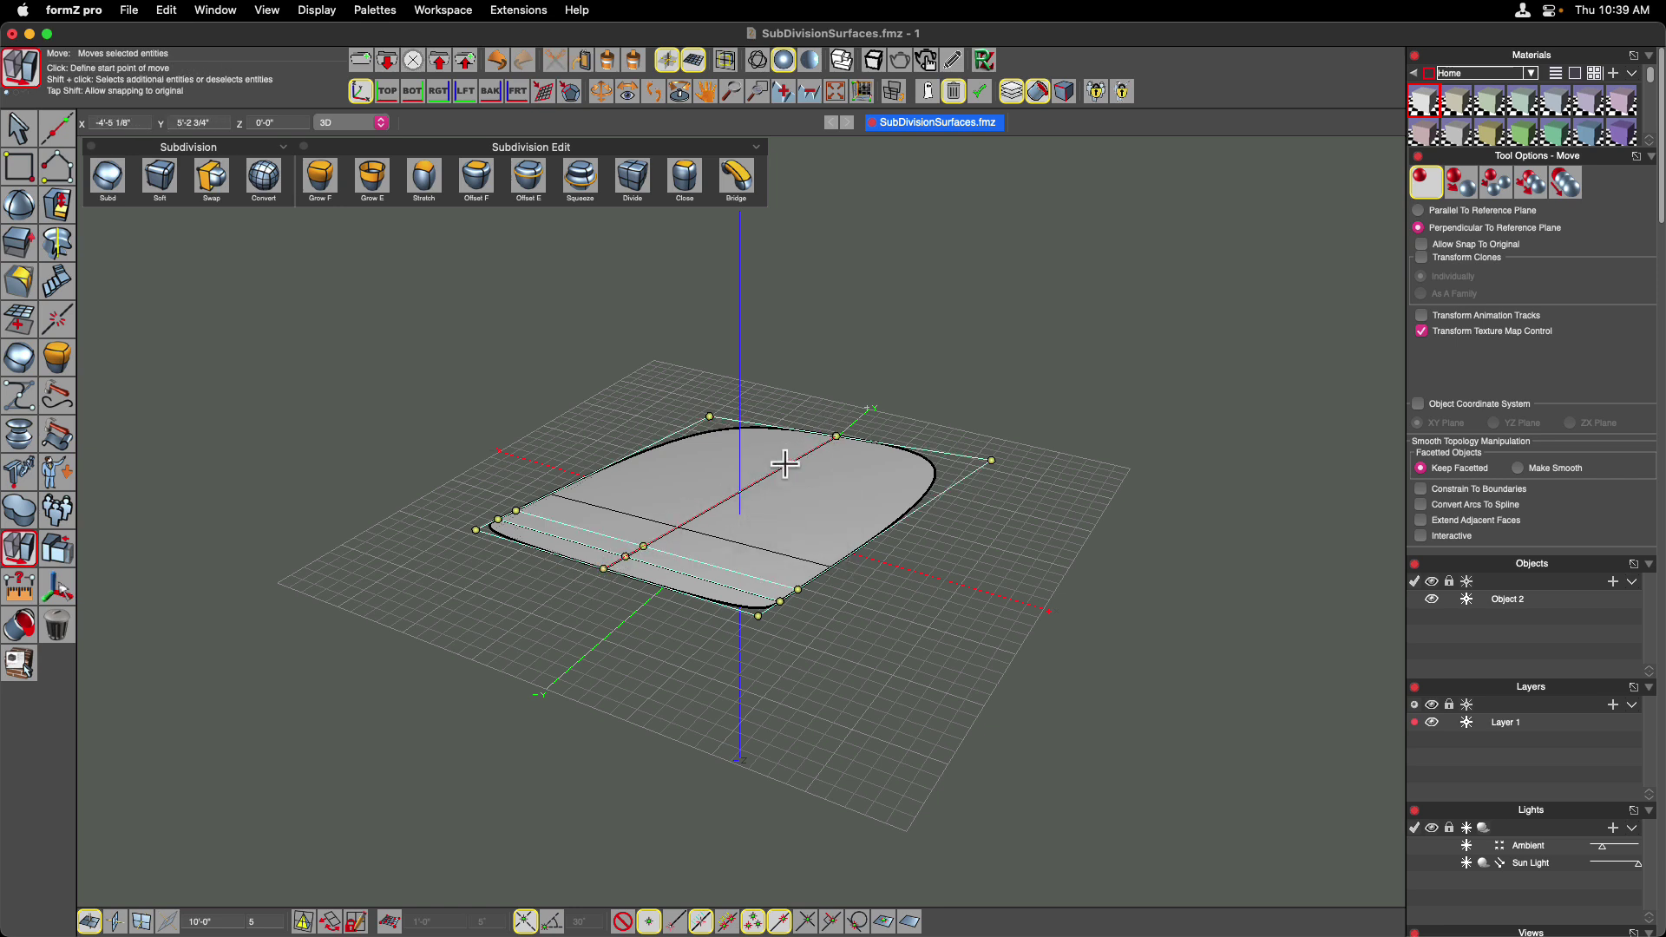
left_click(737, 497)
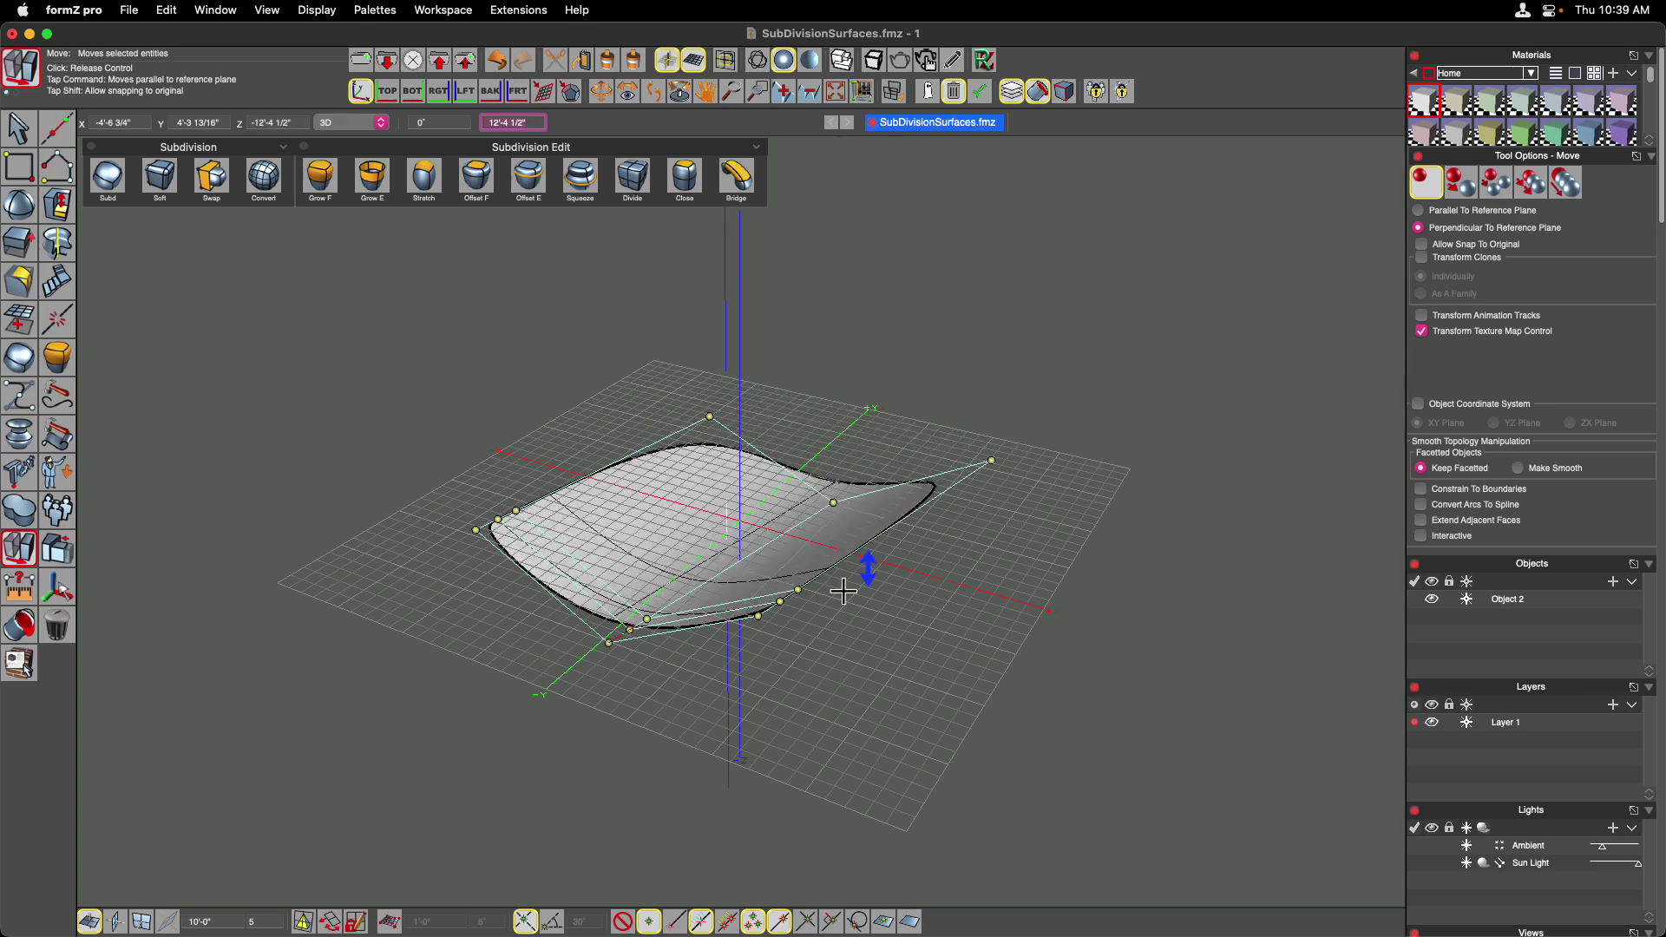
left_click(840, 460)
key("Escape")
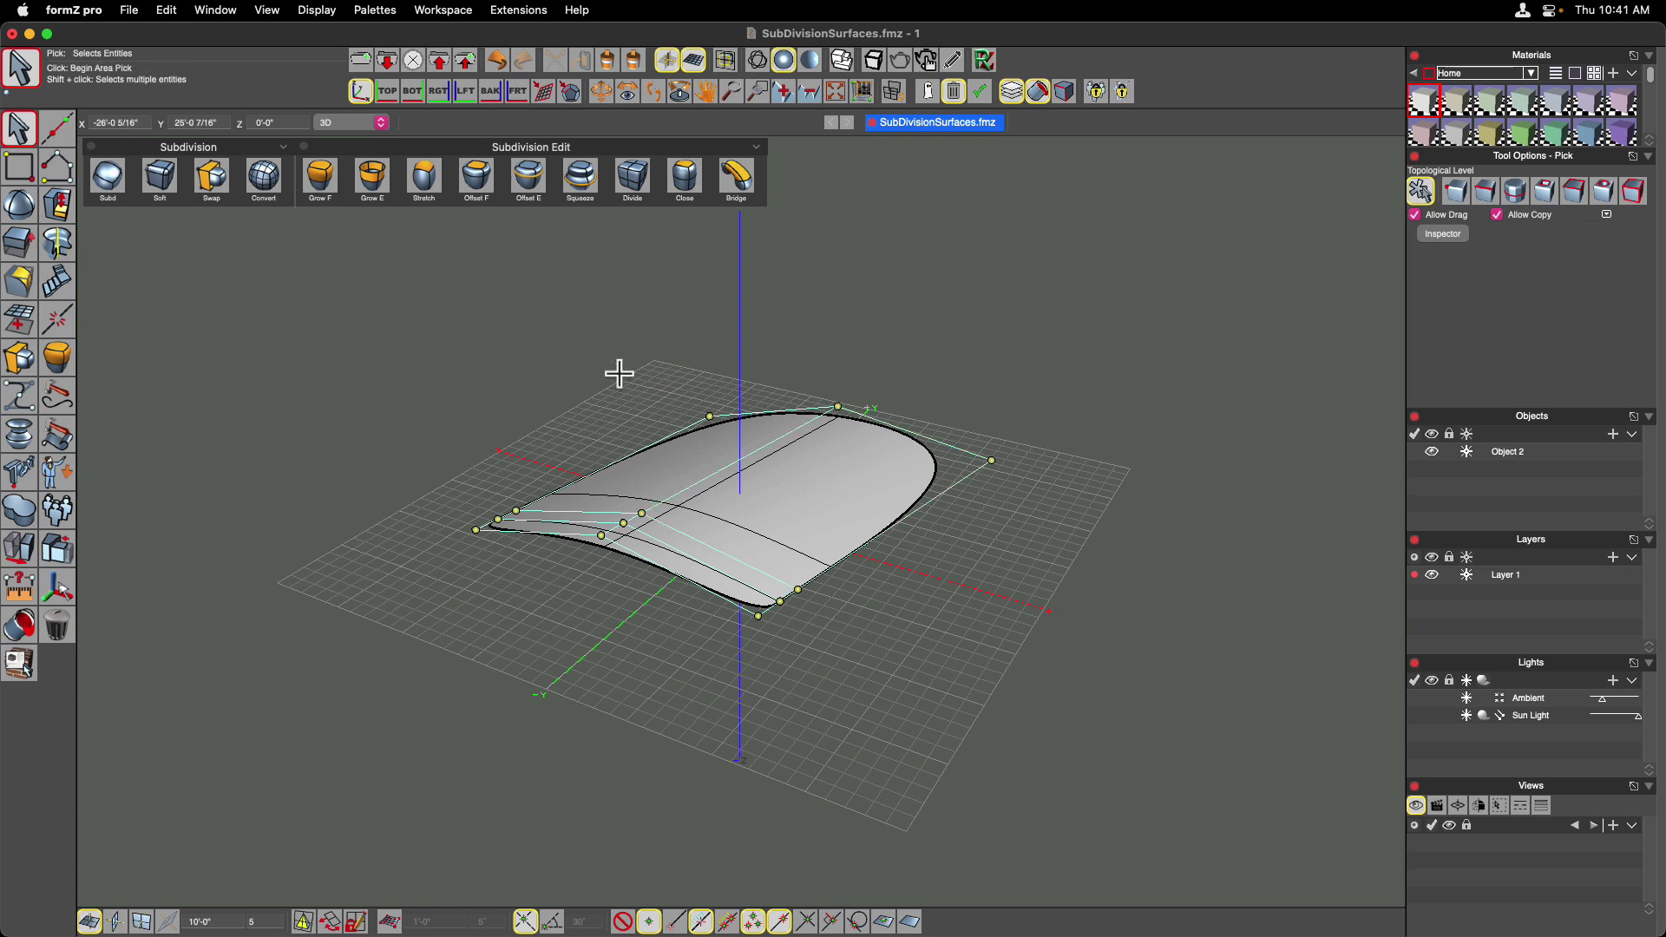
Hide the surface's controls and swap the smooth surface for its subdivision frame with Subdivision Swap
right_click(761, 480)
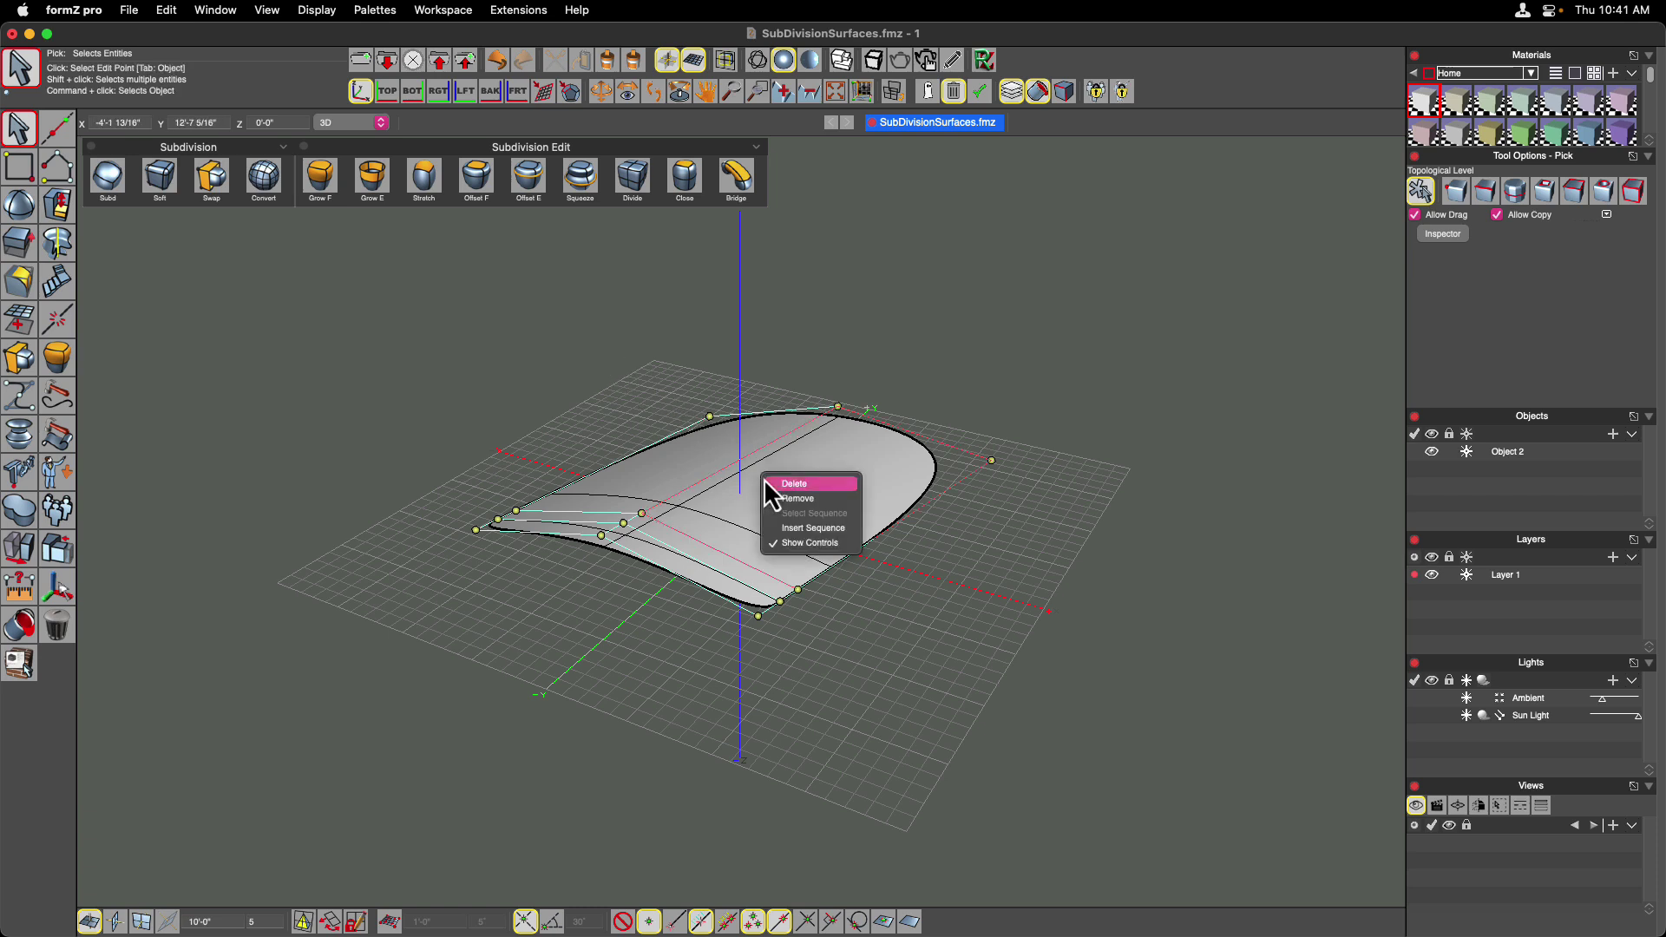
left_click(808, 545)
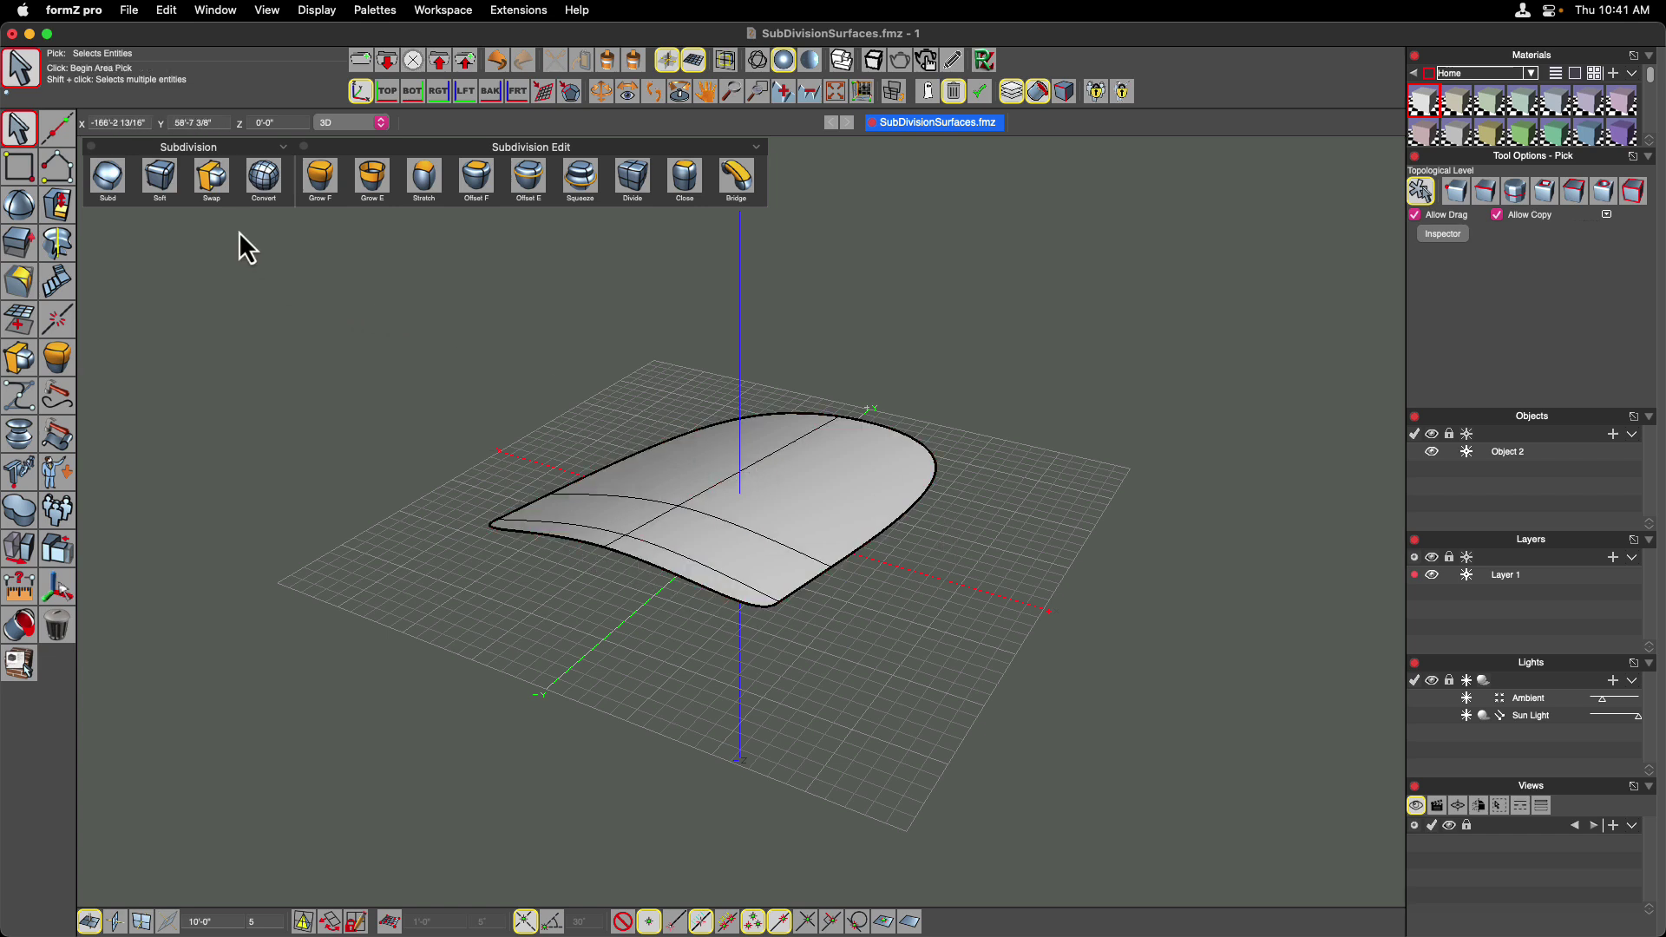
left_click(222, 200)
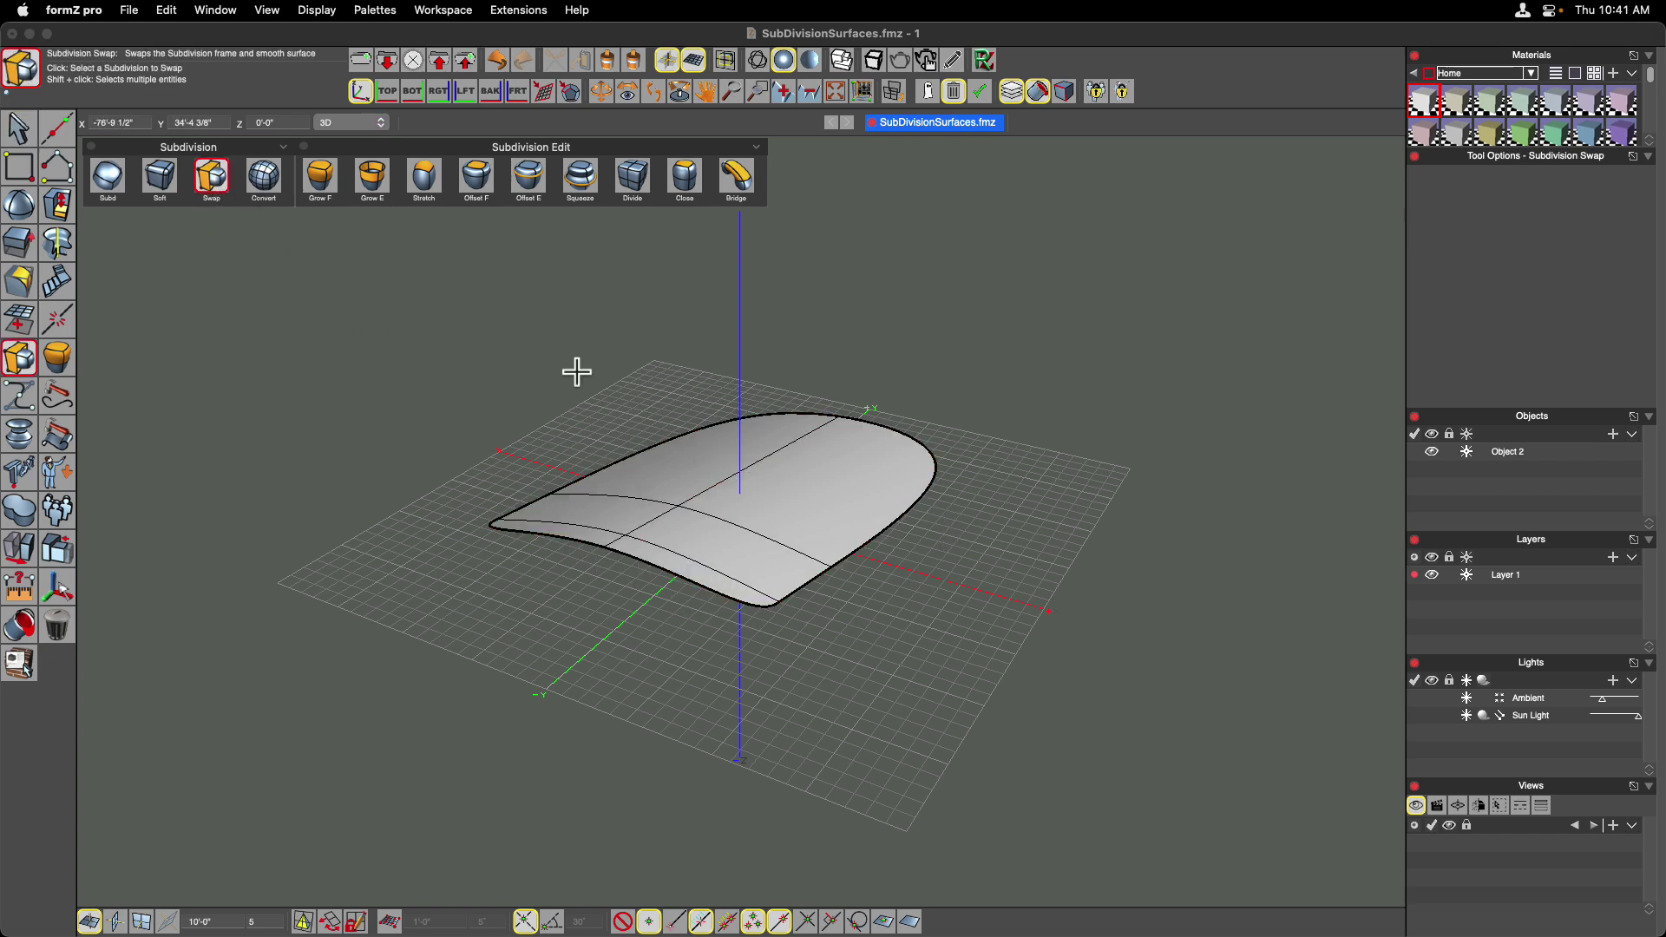
left_click(760, 492)
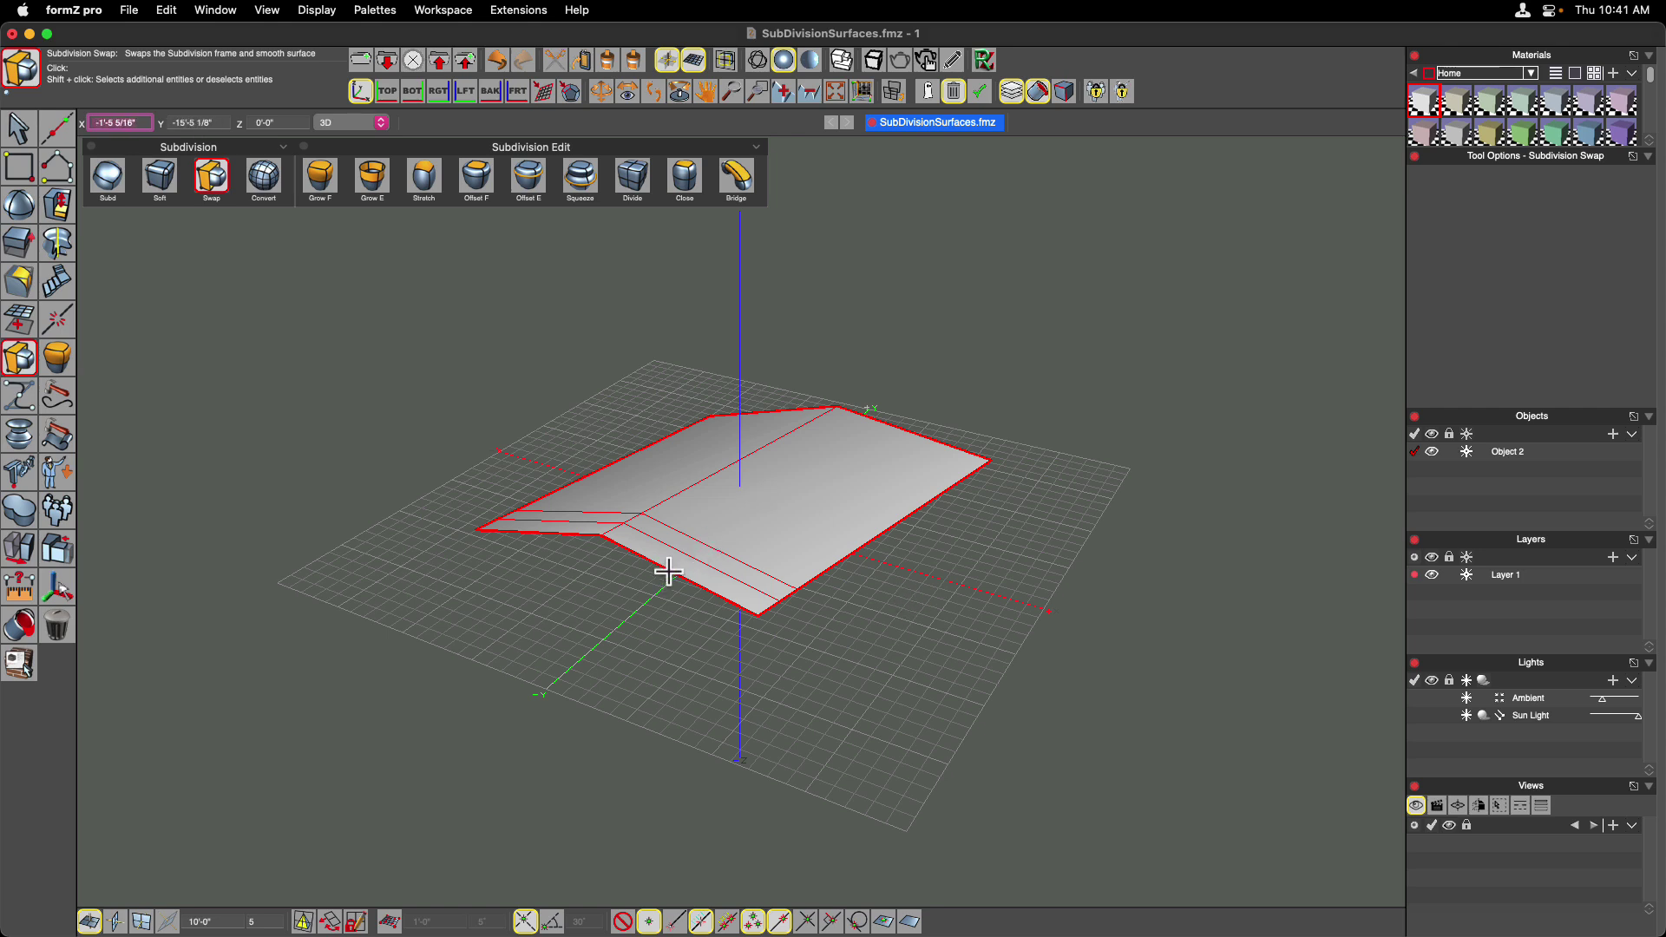
Pick the long segment of the frame's +X edge at segment level and move it upward, perpendicular to the reference plane
left_click(18, 129)
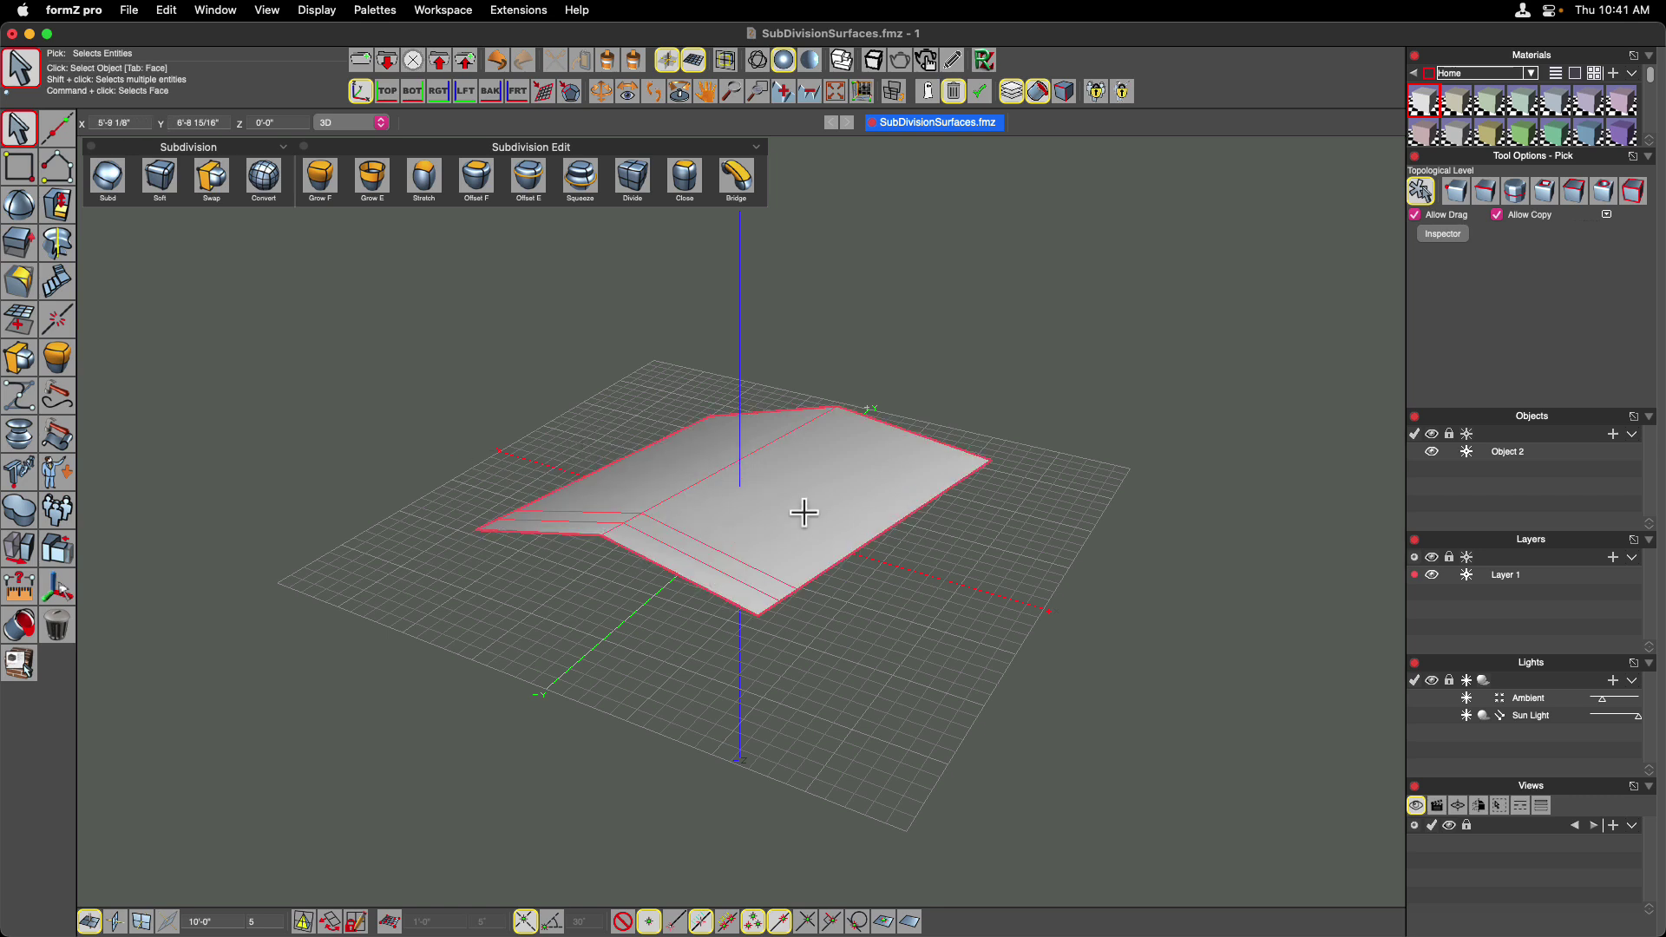
left_click(1486, 193)
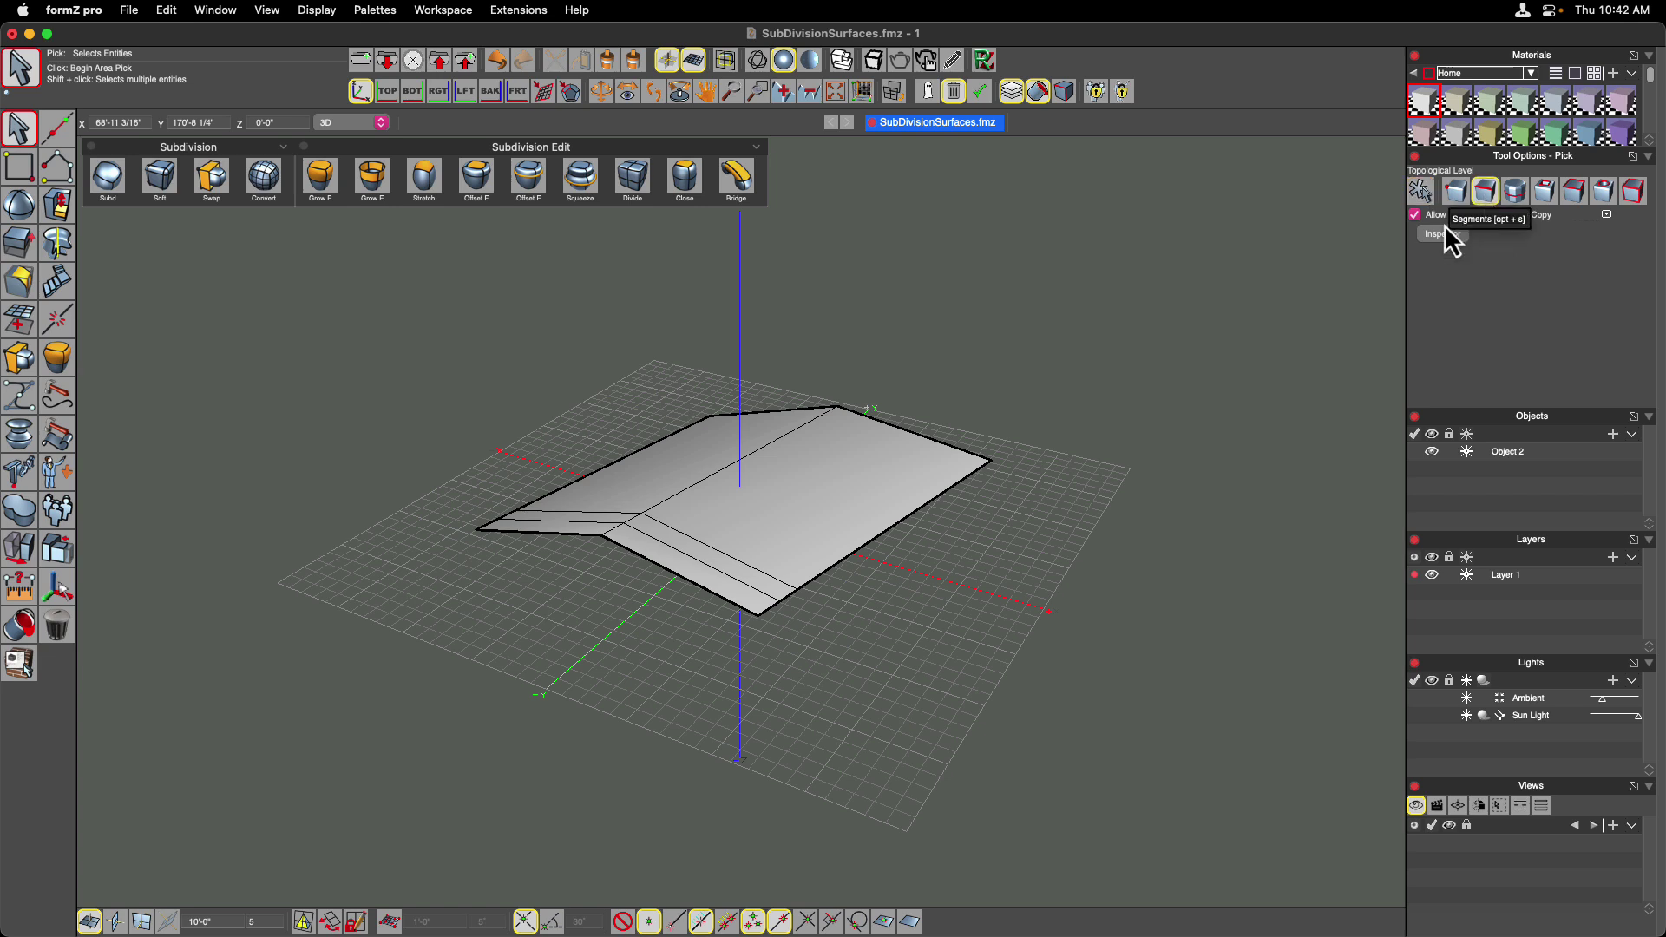
left_click(851, 554)
key("m")
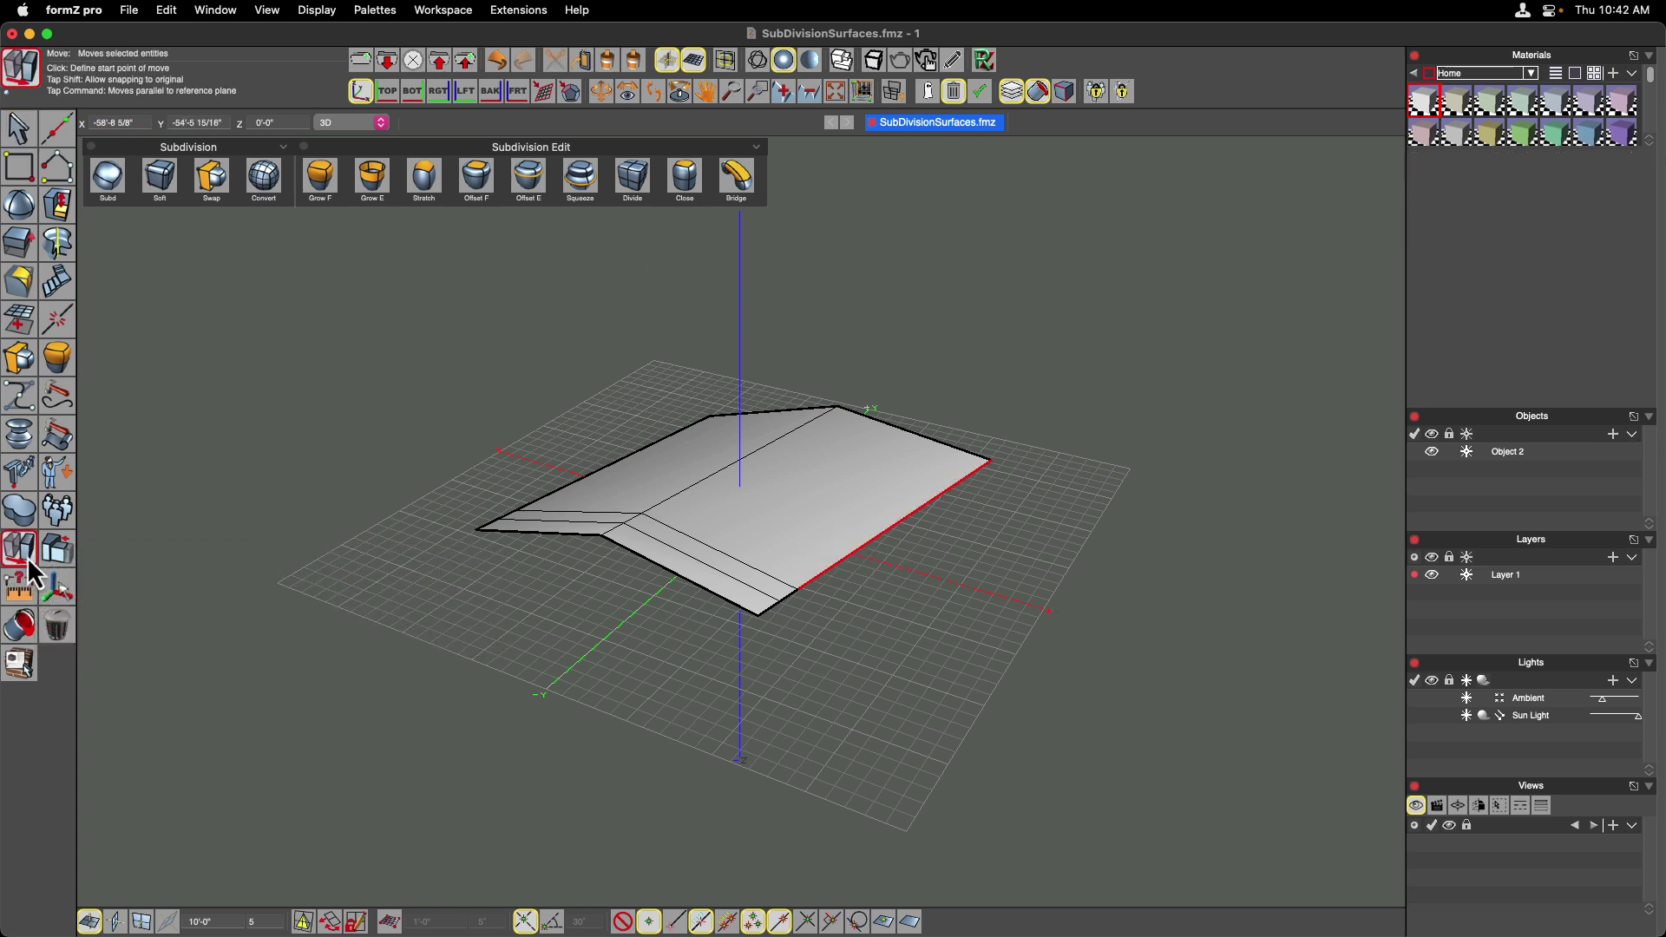
left_click(1026, 512)
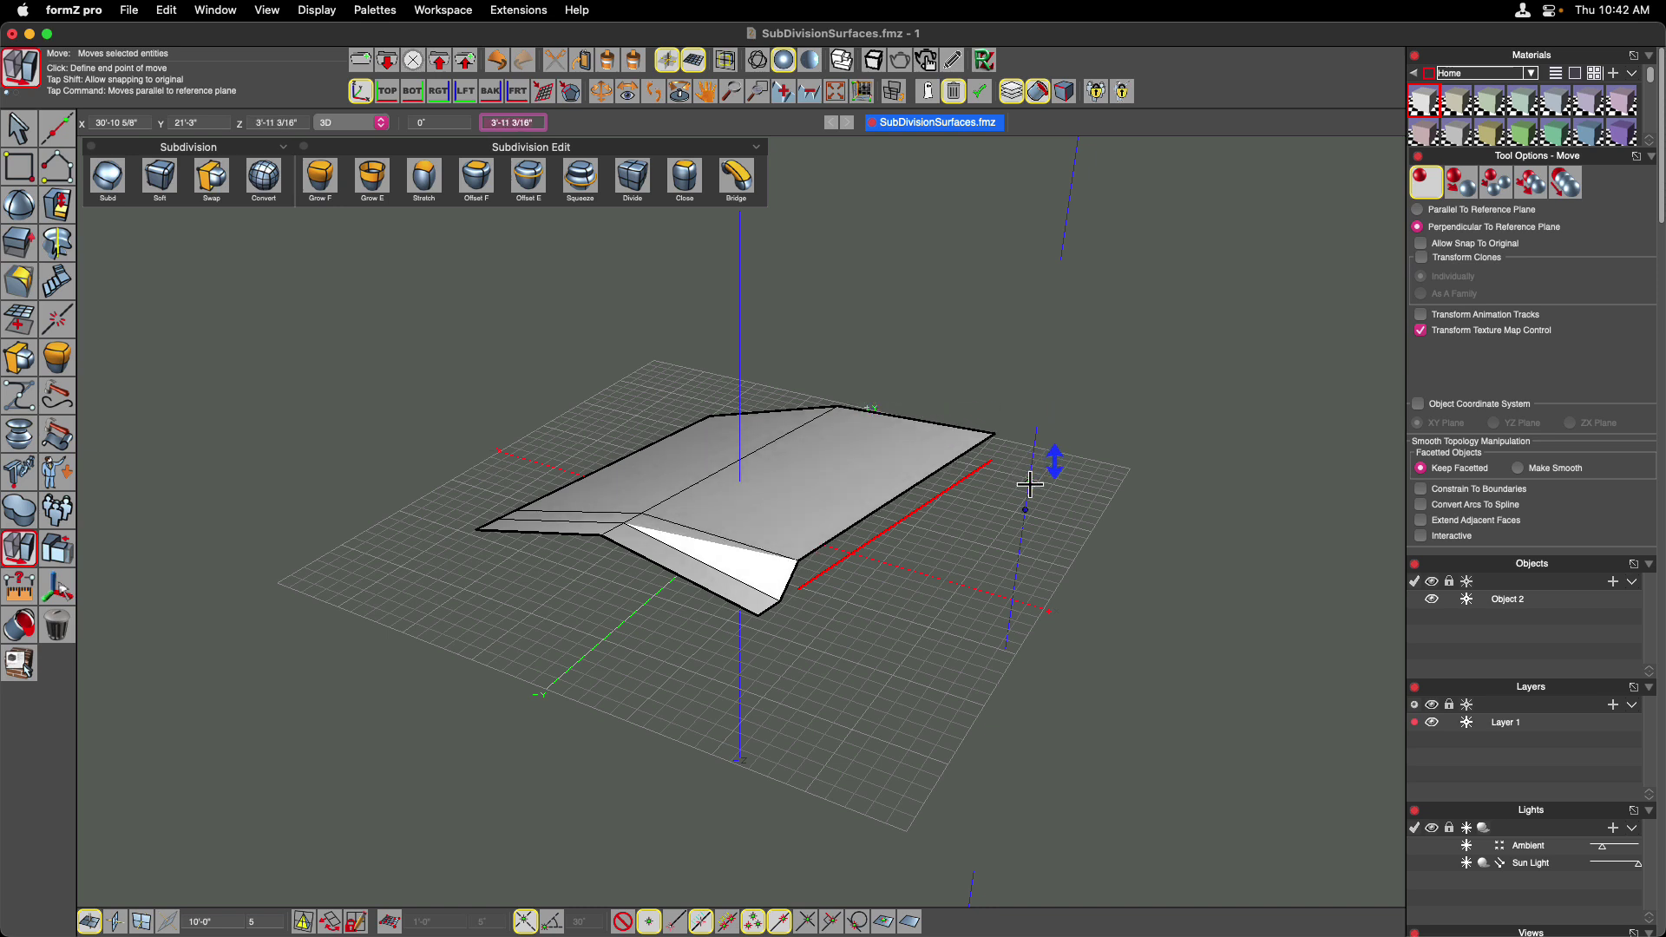
left_click(1026, 460)
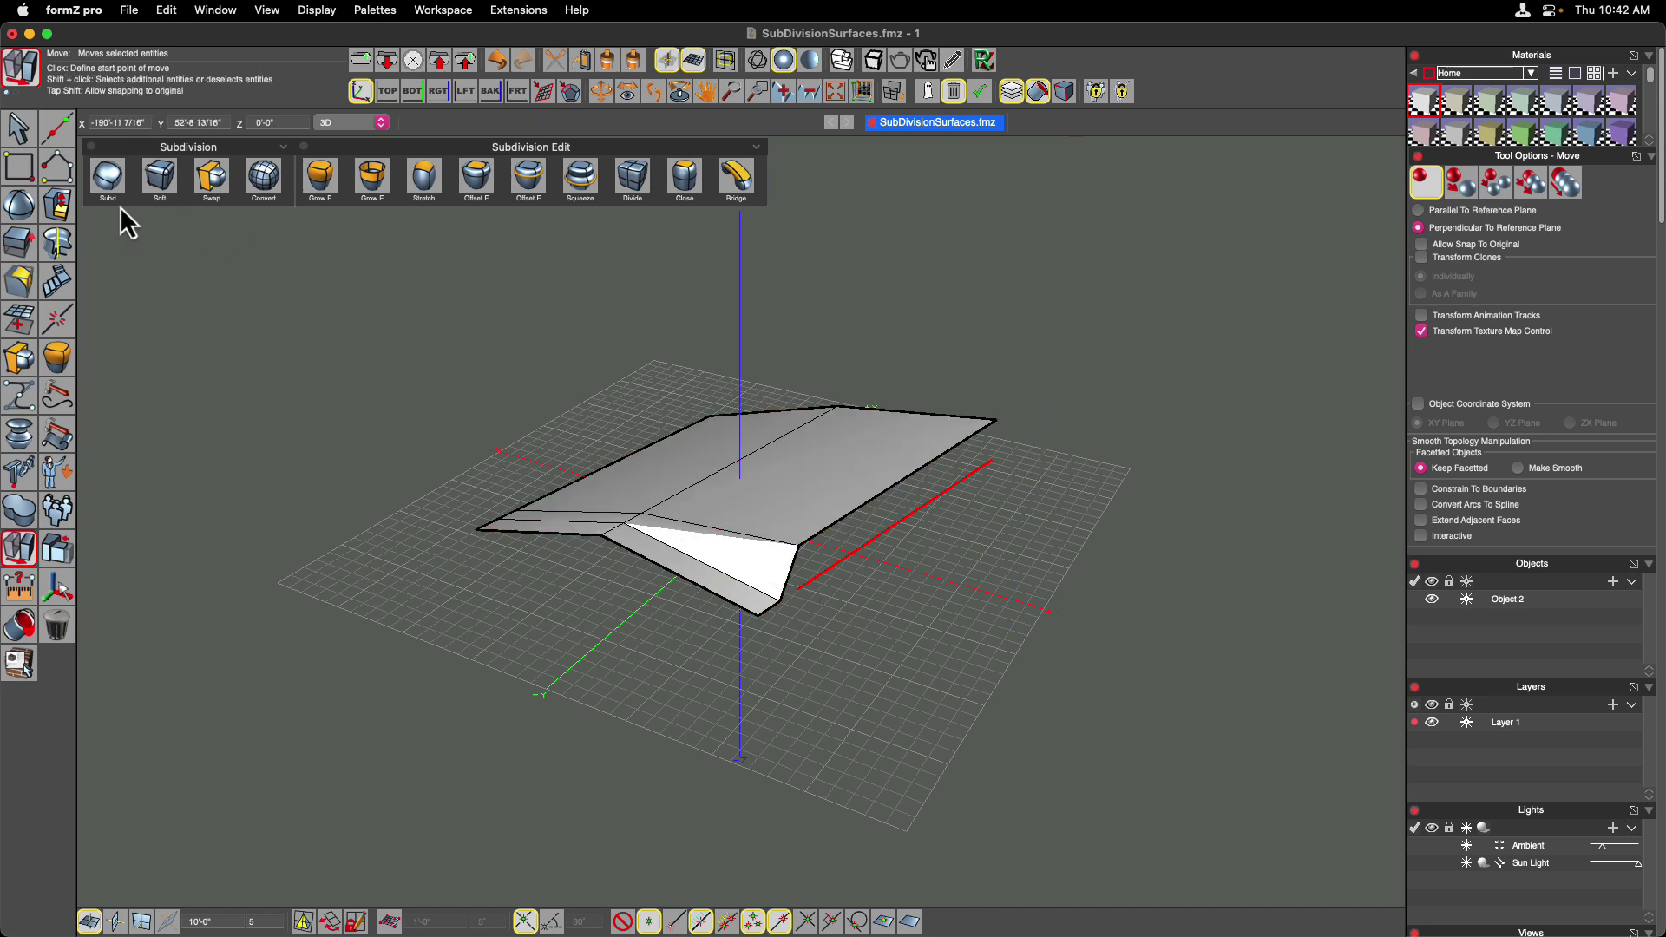
left_click(18, 129)
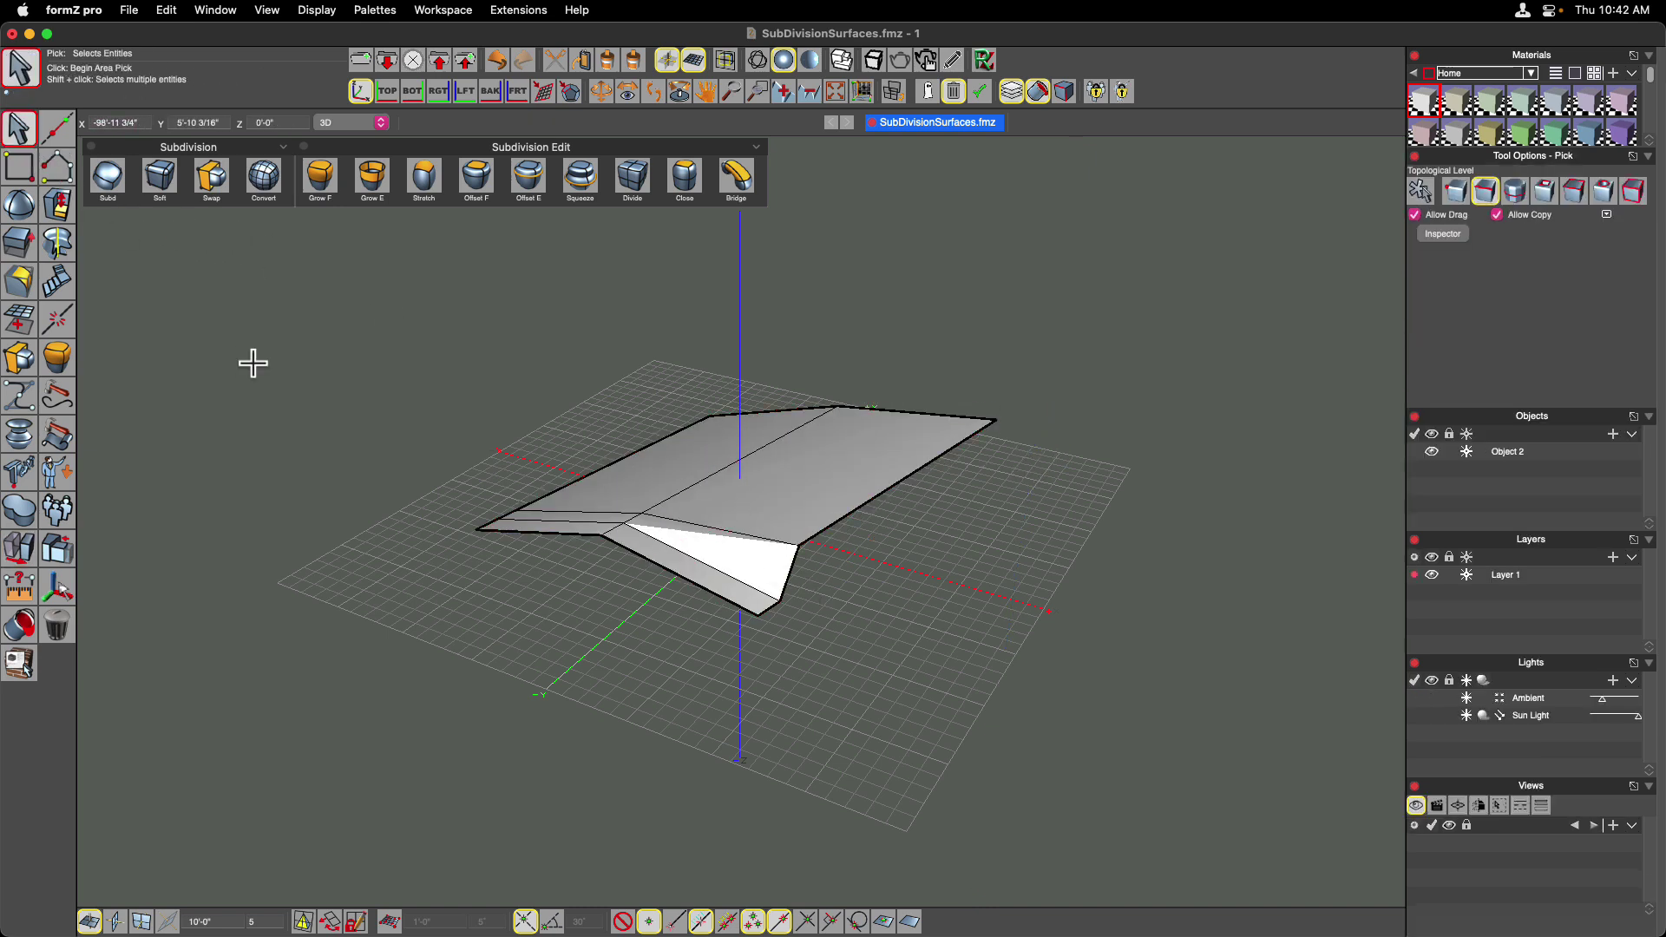
Swap the edited frame back to the smooth surface, toggling between the two forms to compare them
left_click(217, 184)
left_click(680, 483)
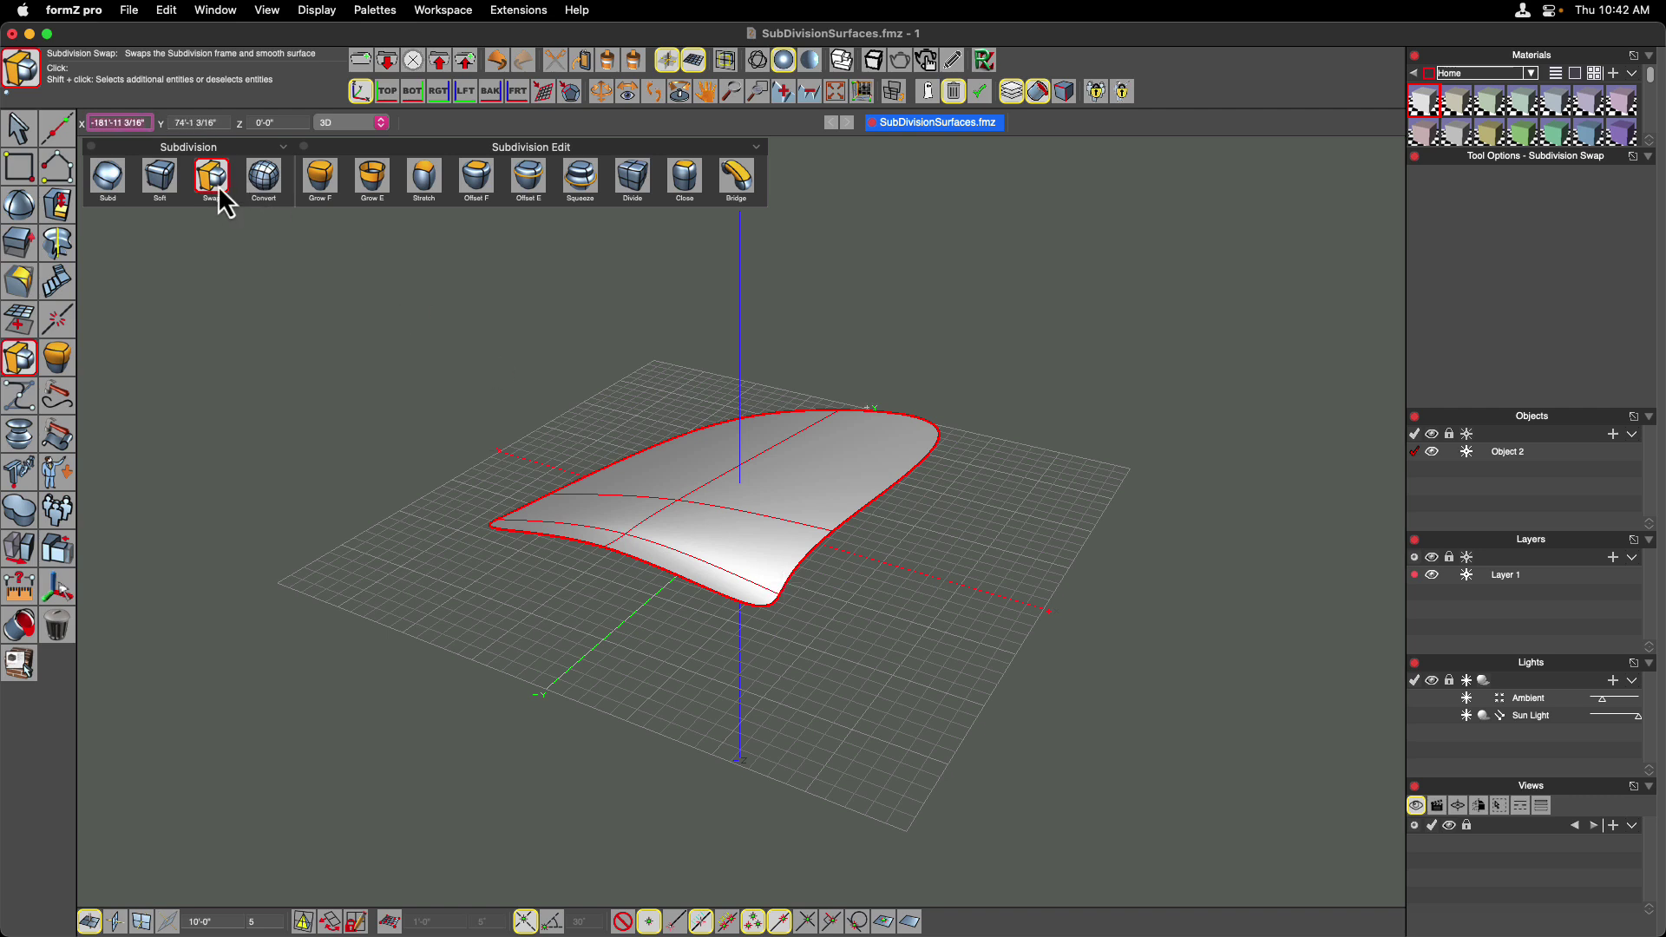
left_click(659, 526)
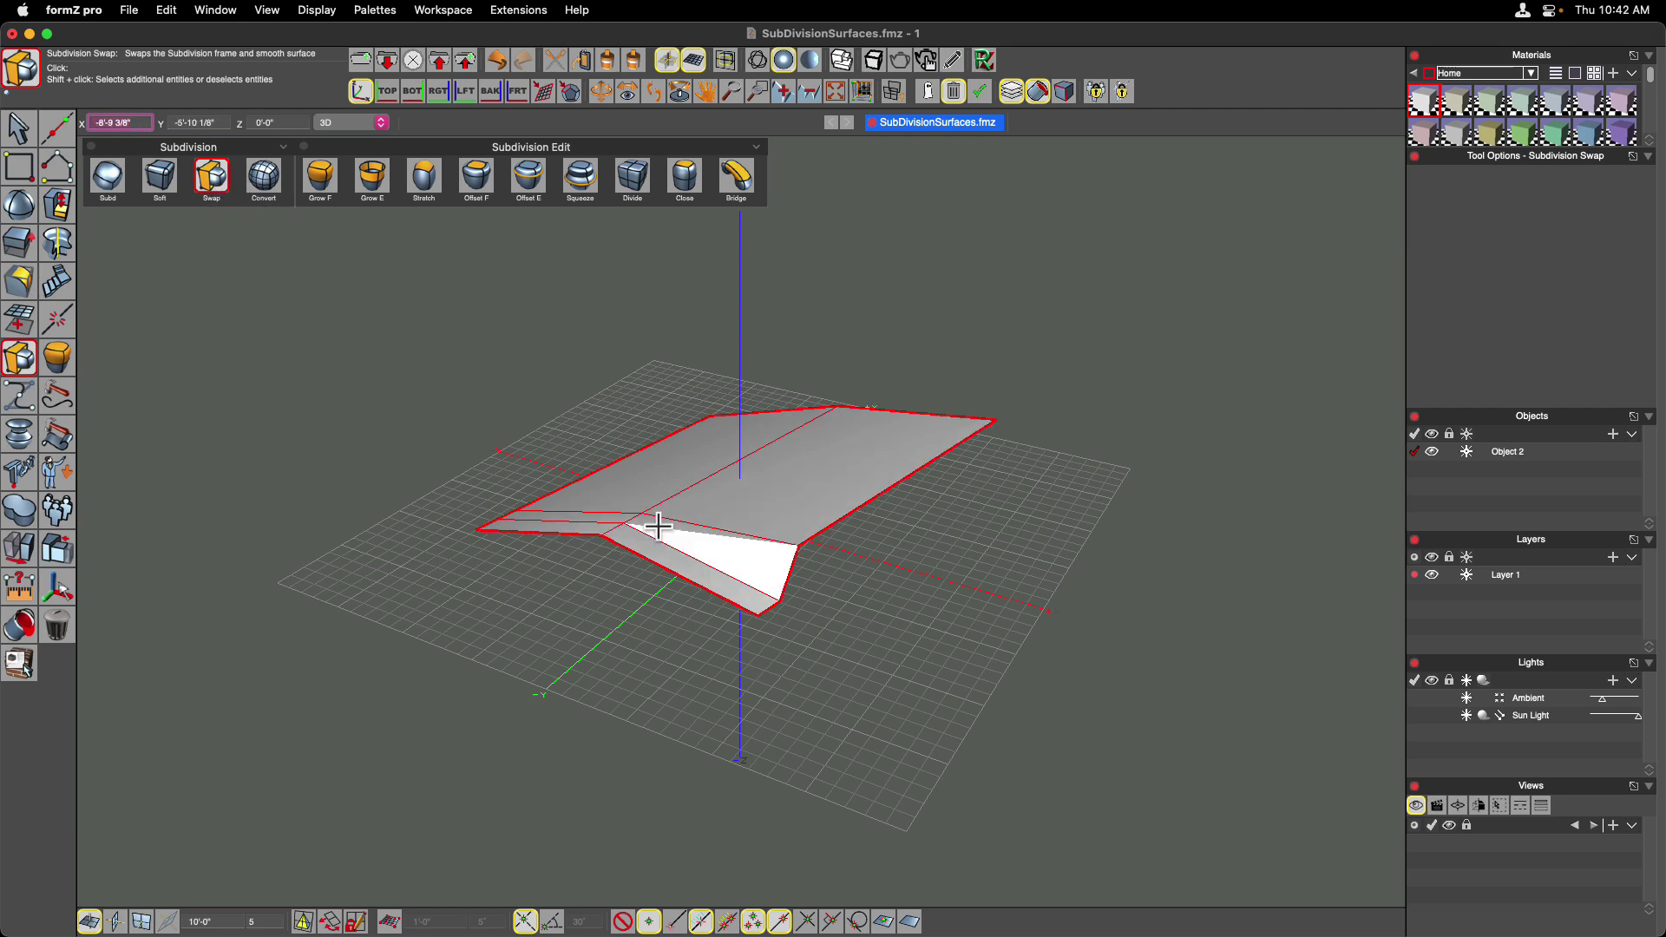
left_click(659, 526)
left_click(659, 526)
left_click(659, 526)
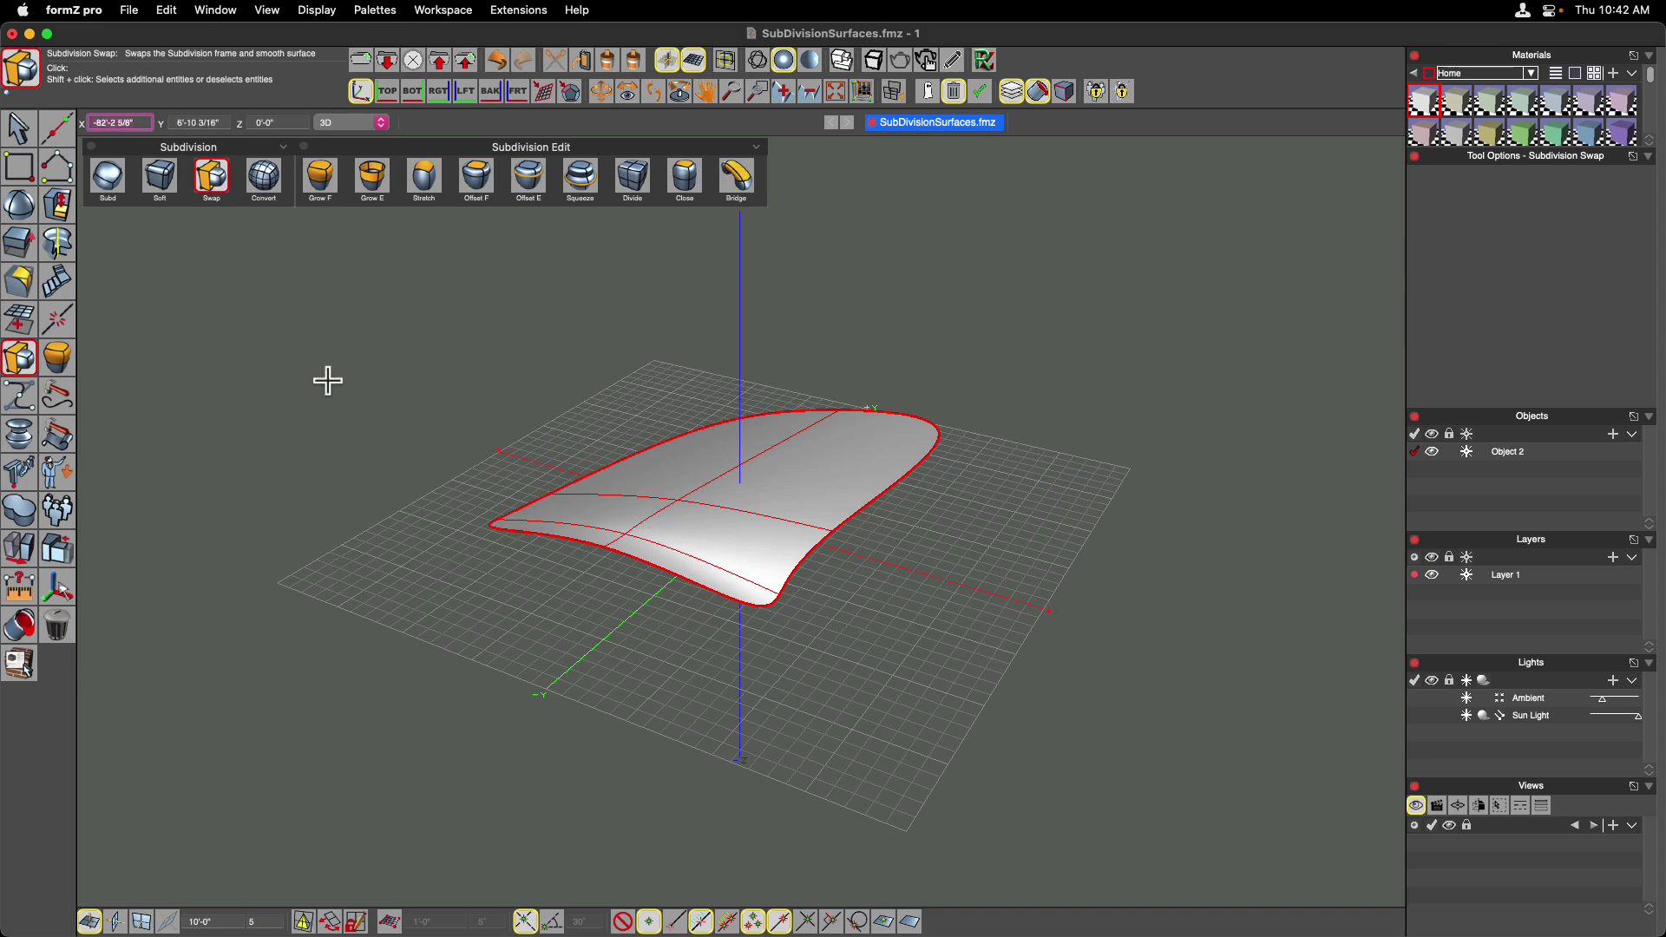
Show the smooth surface's frame controls and turn them off again
right_click(731, 501)
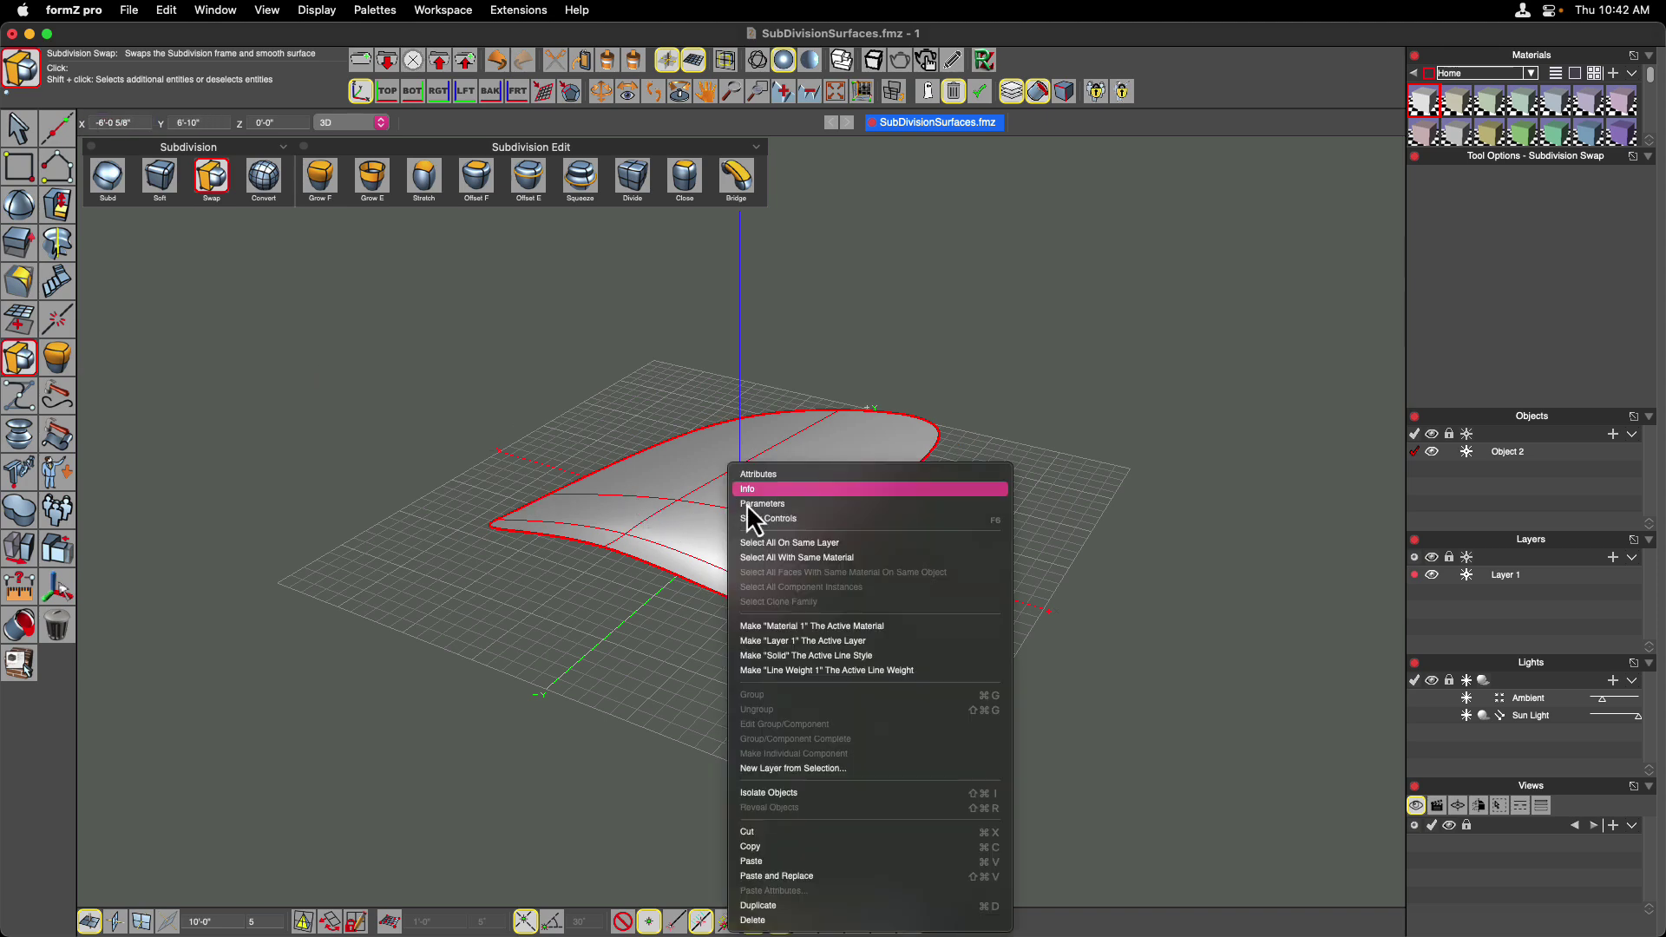
left_click(758, 520)
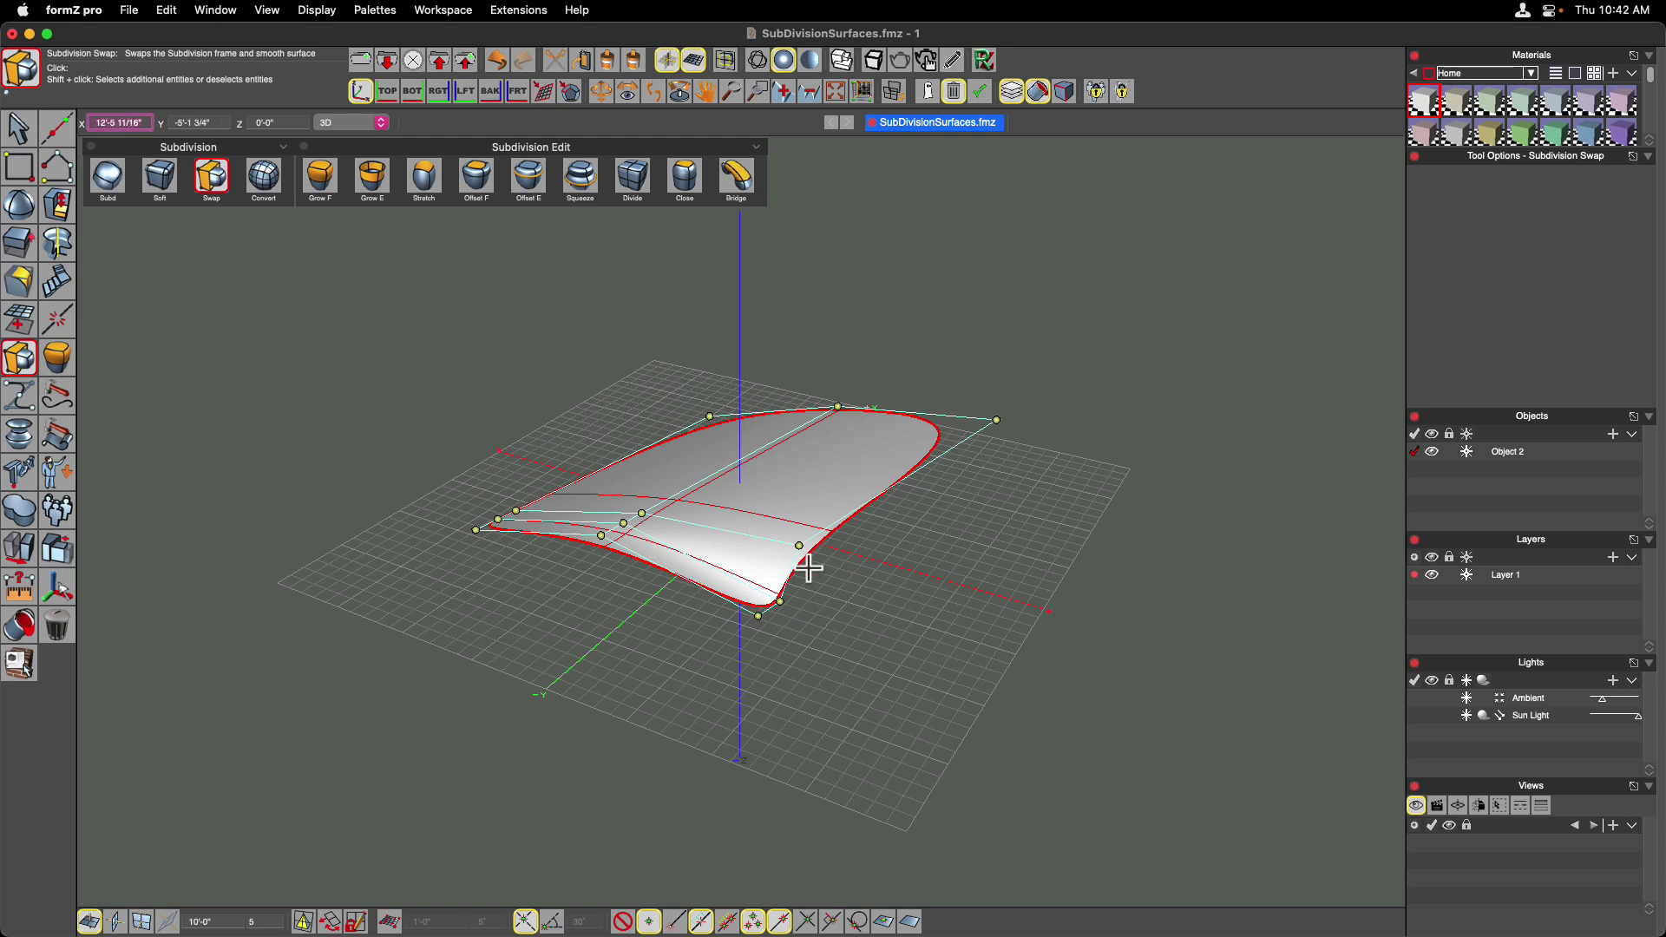
right_click(788, 486)
left_click(815, 549)
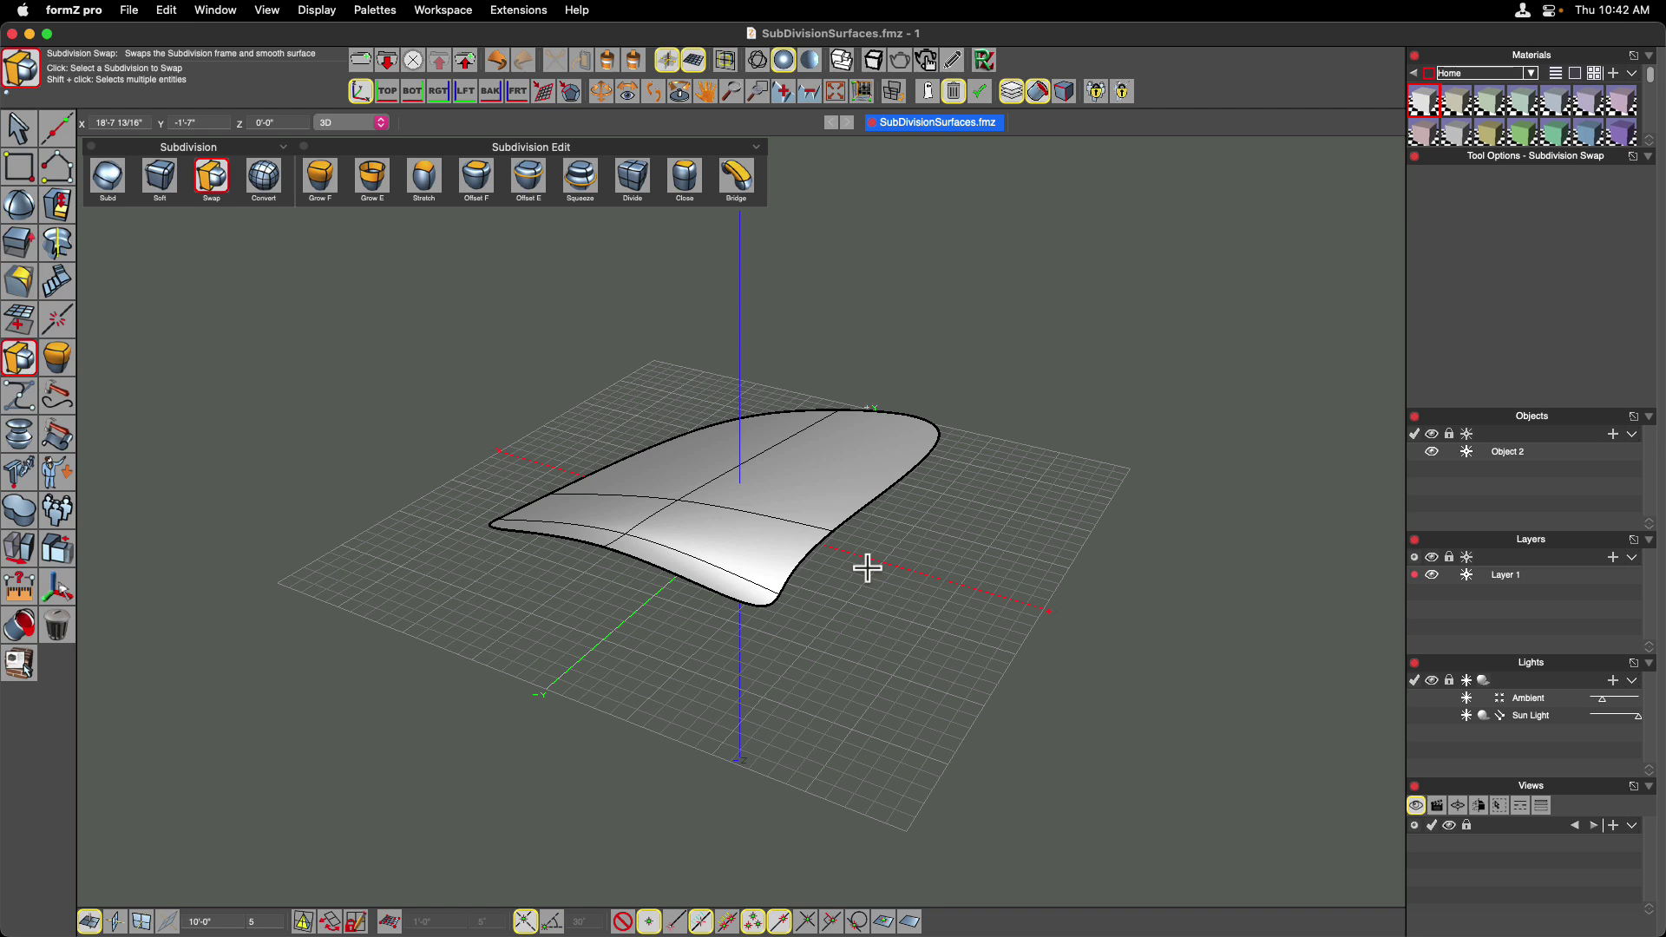
Switch the display to wireframe and examine the subdivision surface's mesh up close
left_click(762, 66)
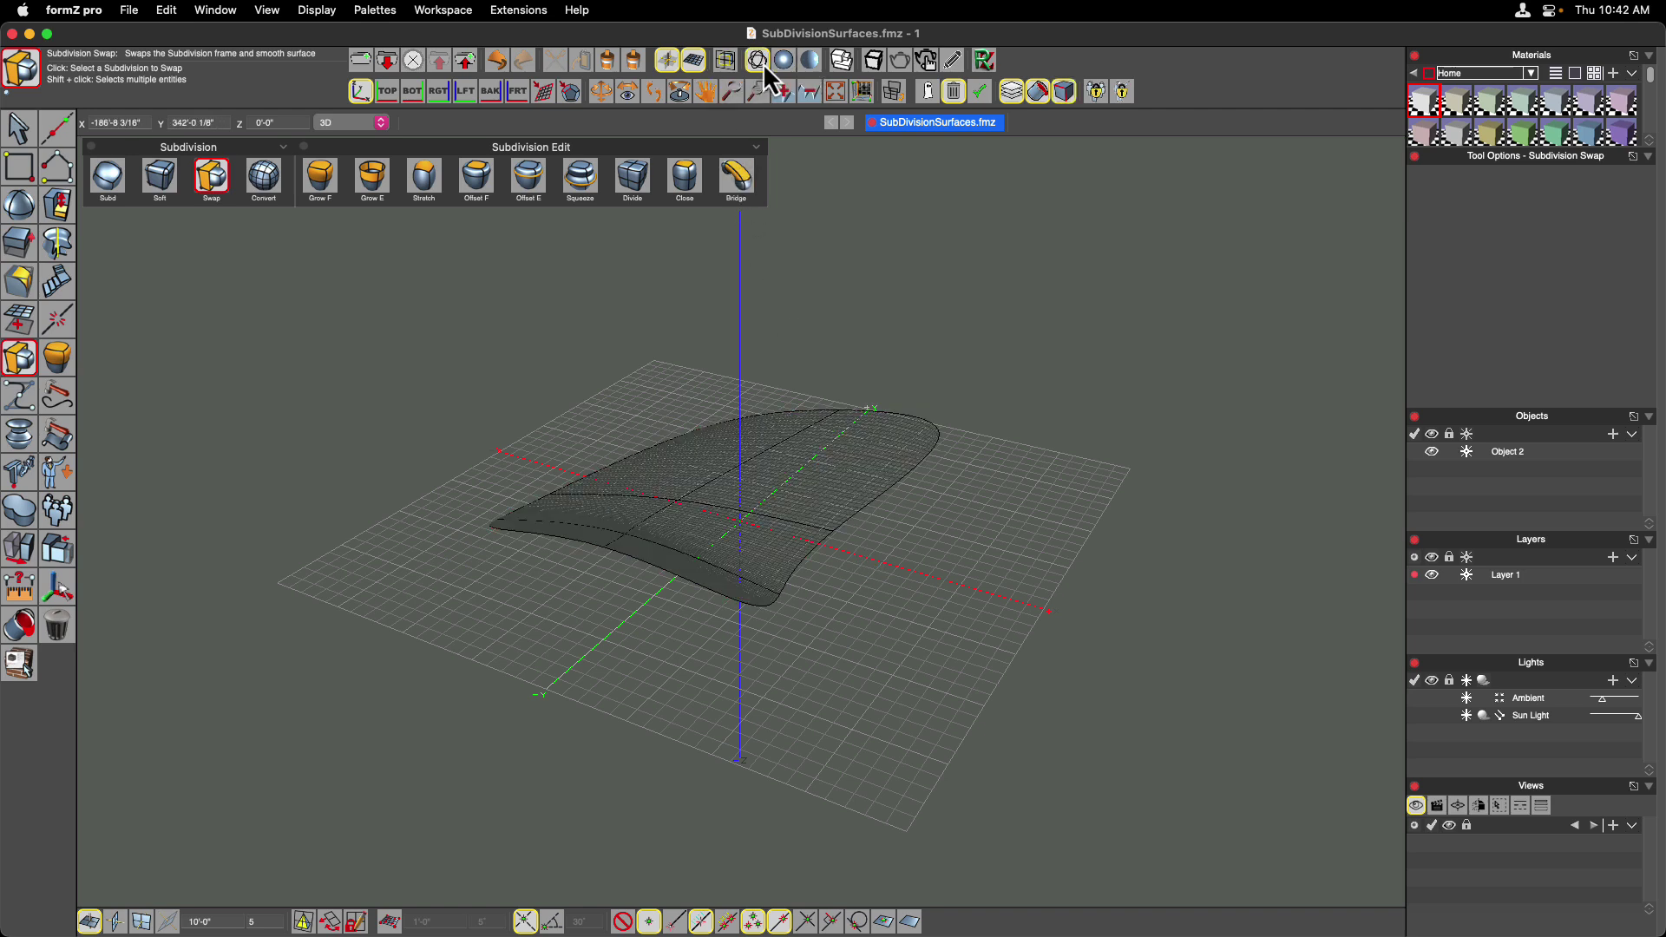
scroll(883, 620, "up", 5)
left_click(883, 620)
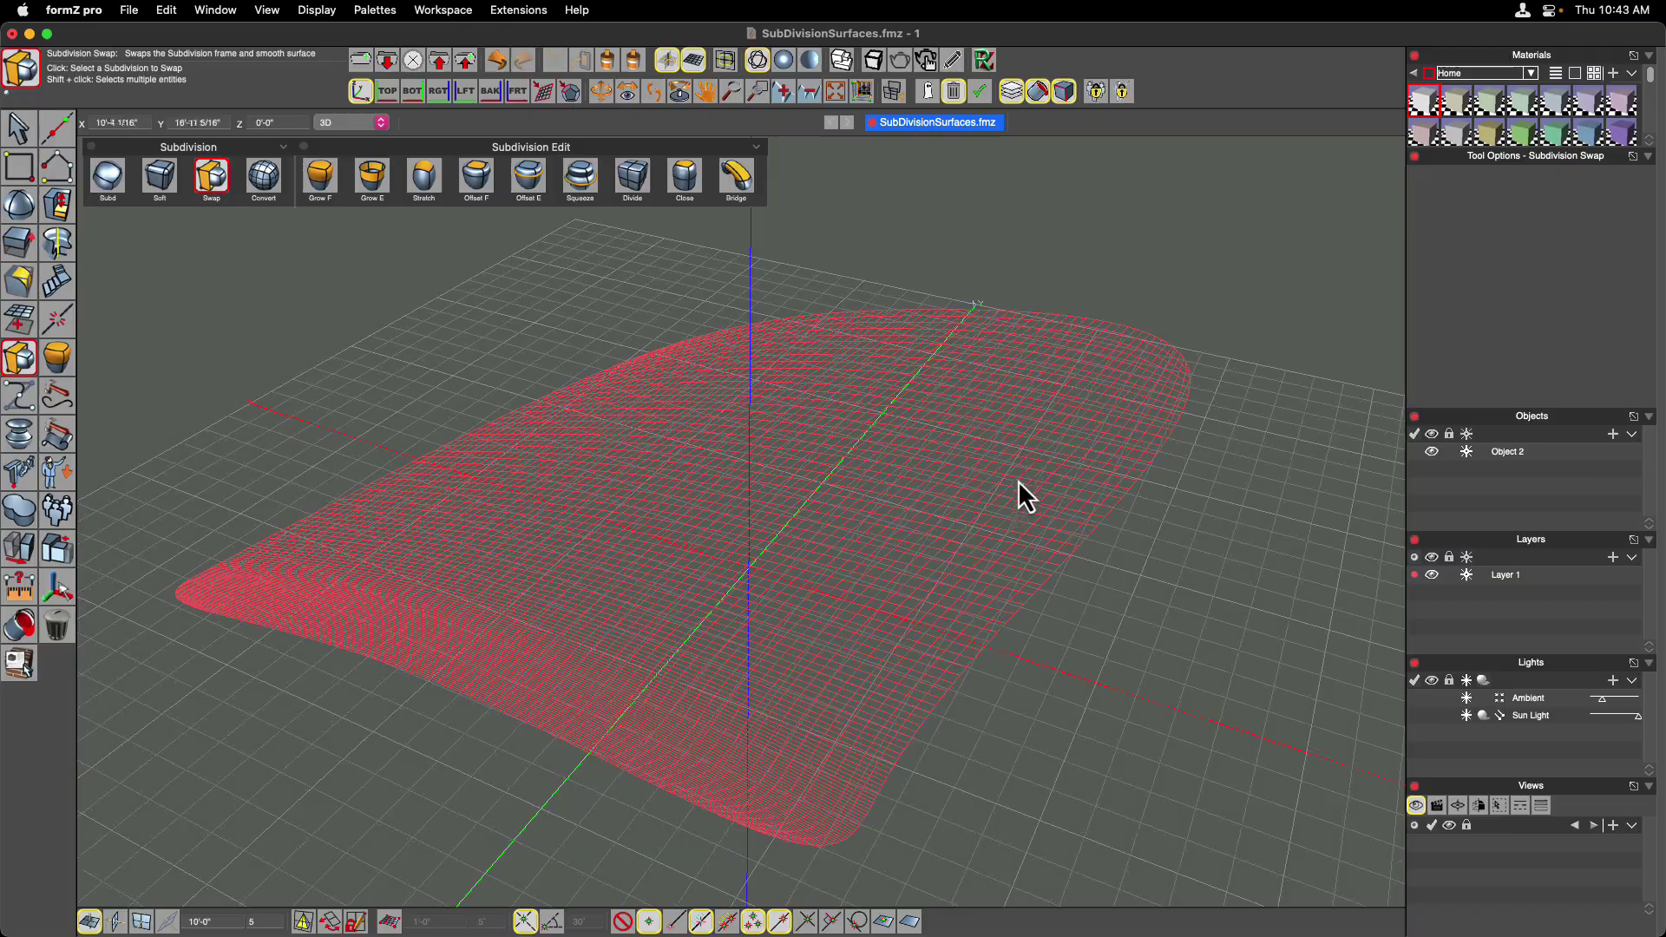
Set the subdivision surface's Iterations to 3 in its object parameters and accept the change
scroll(923, 560, "down", 5)
scroll(923, 558, "up", 5)
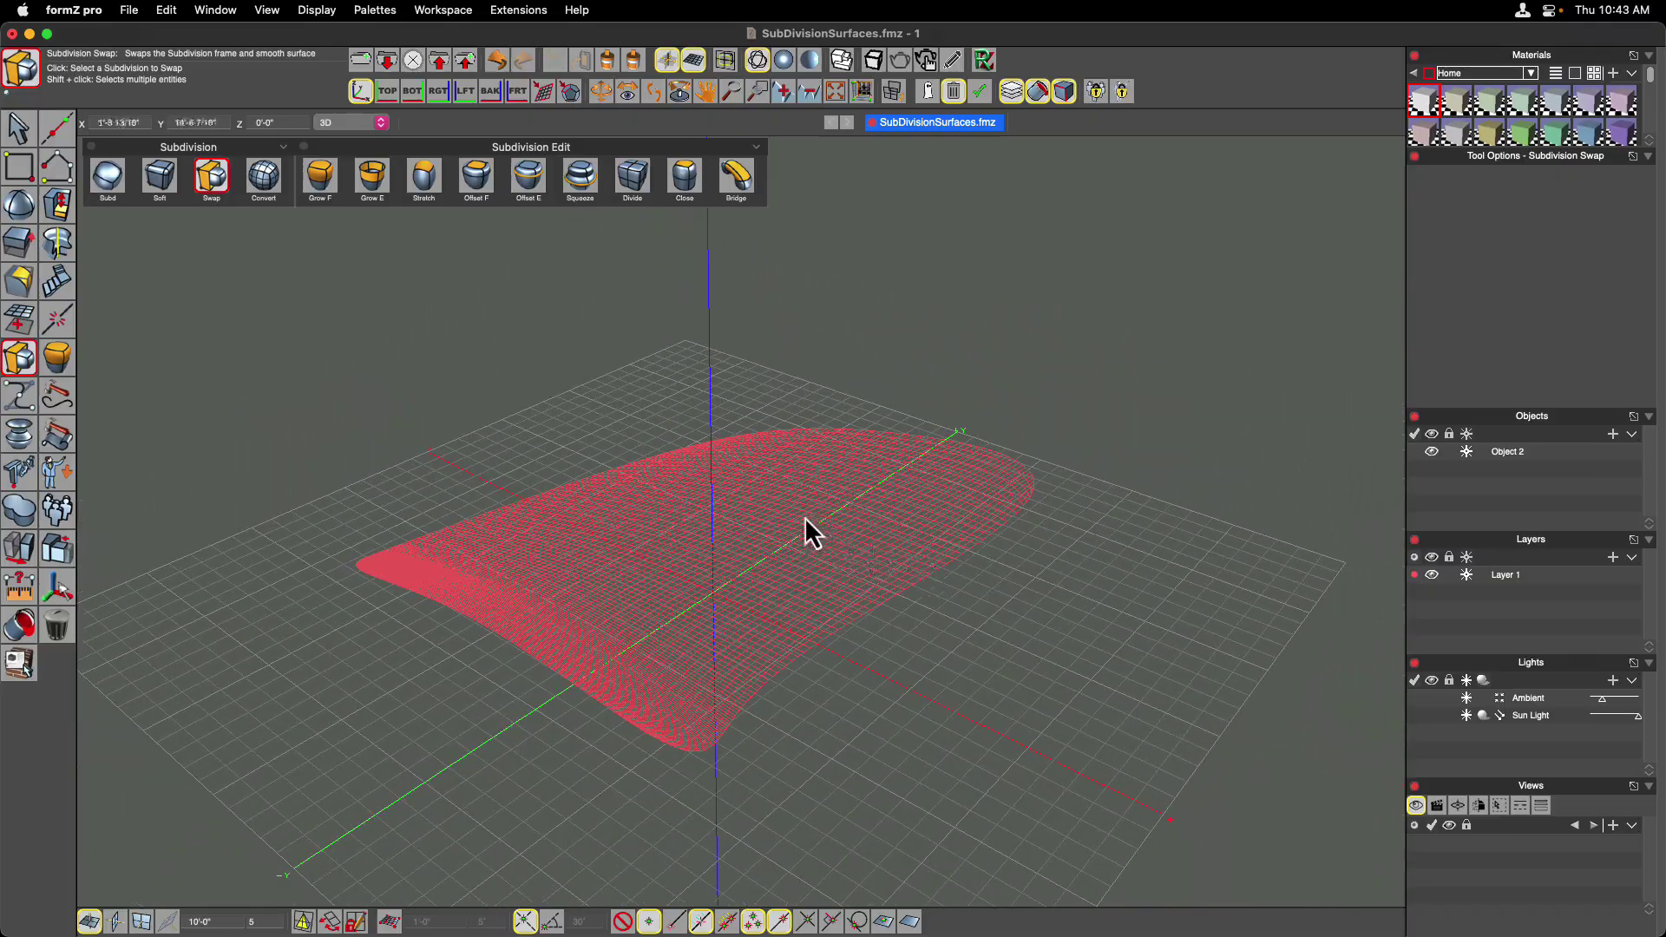
right_click(753, 500)
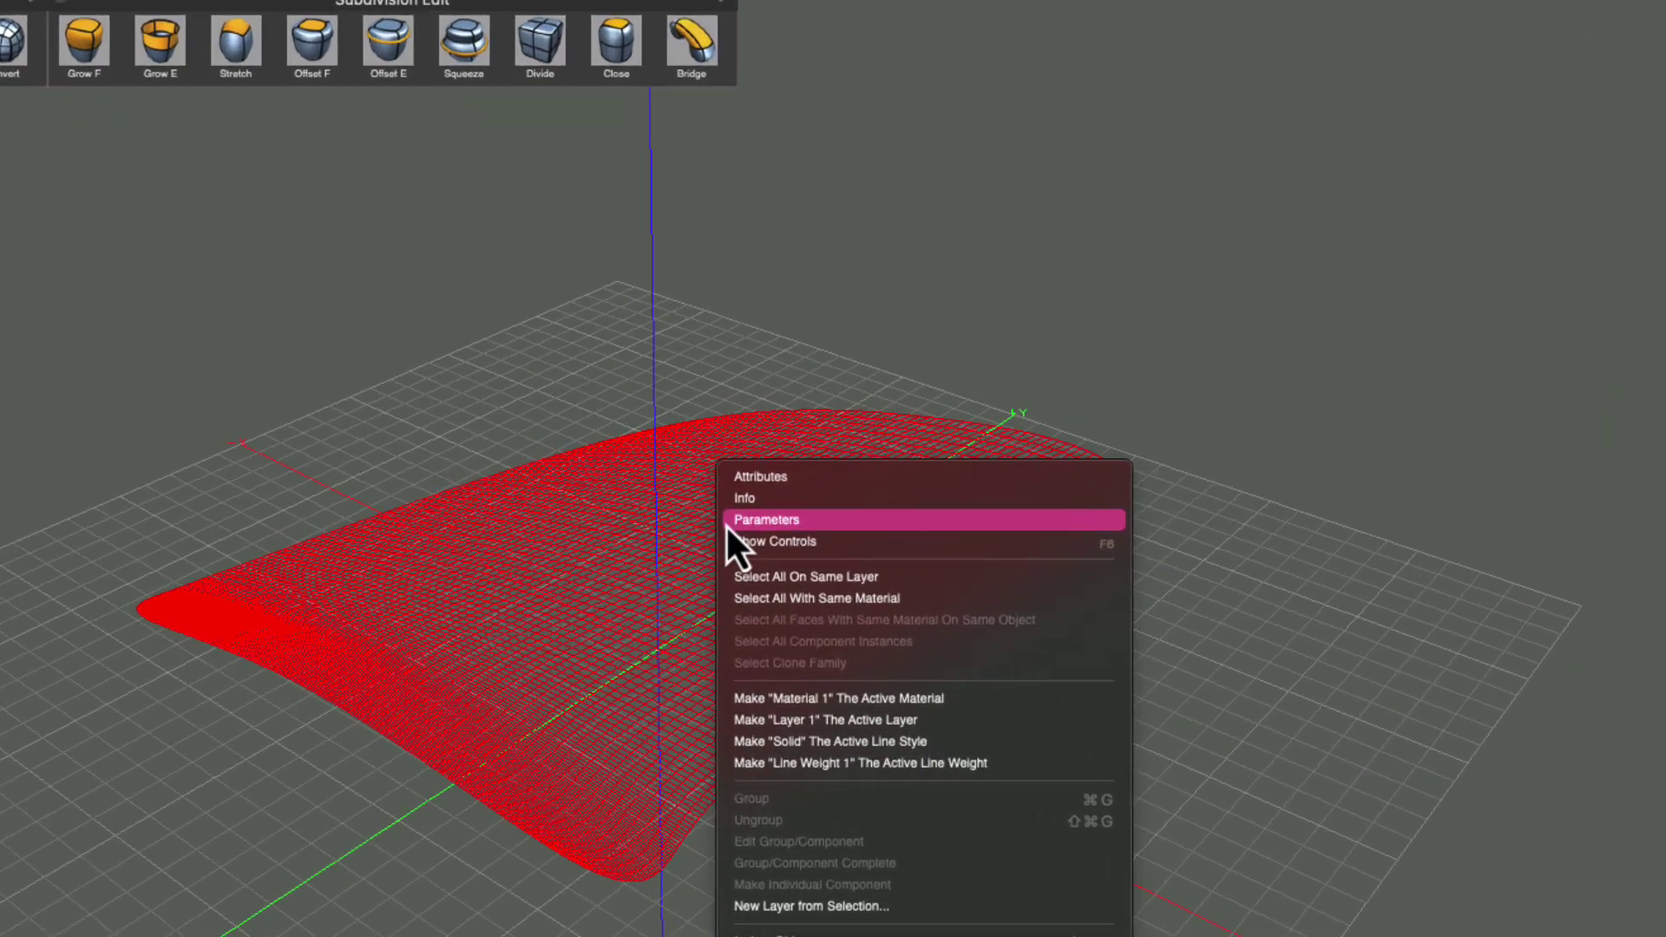
left_click(766, 512)
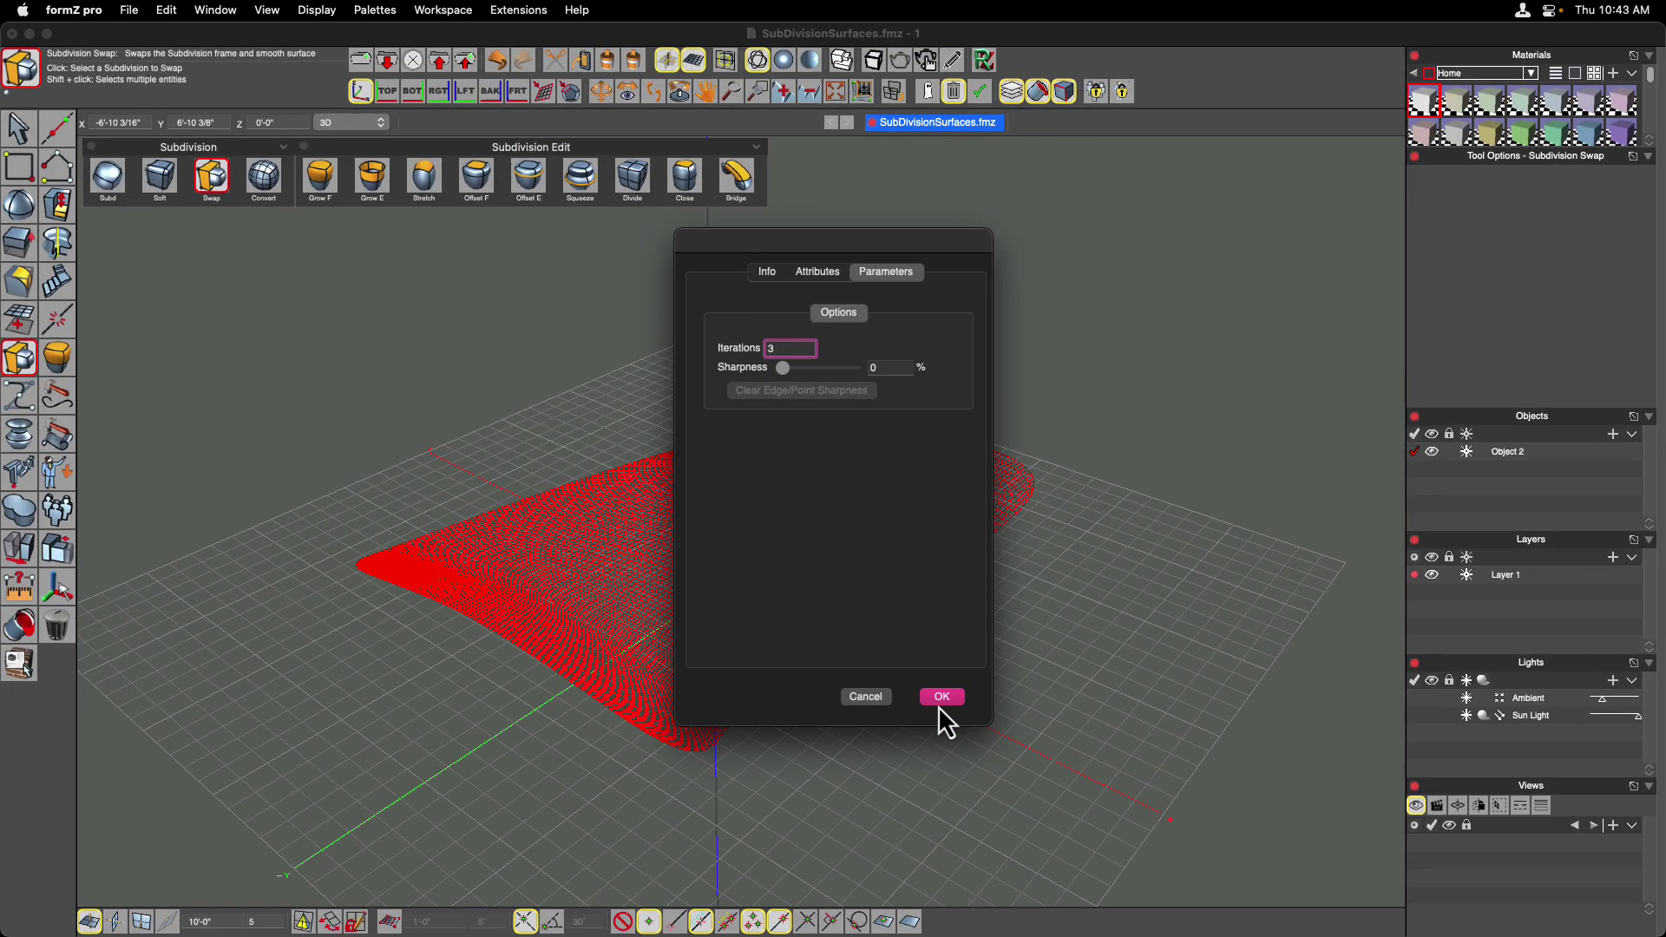
left_click(941, 700)
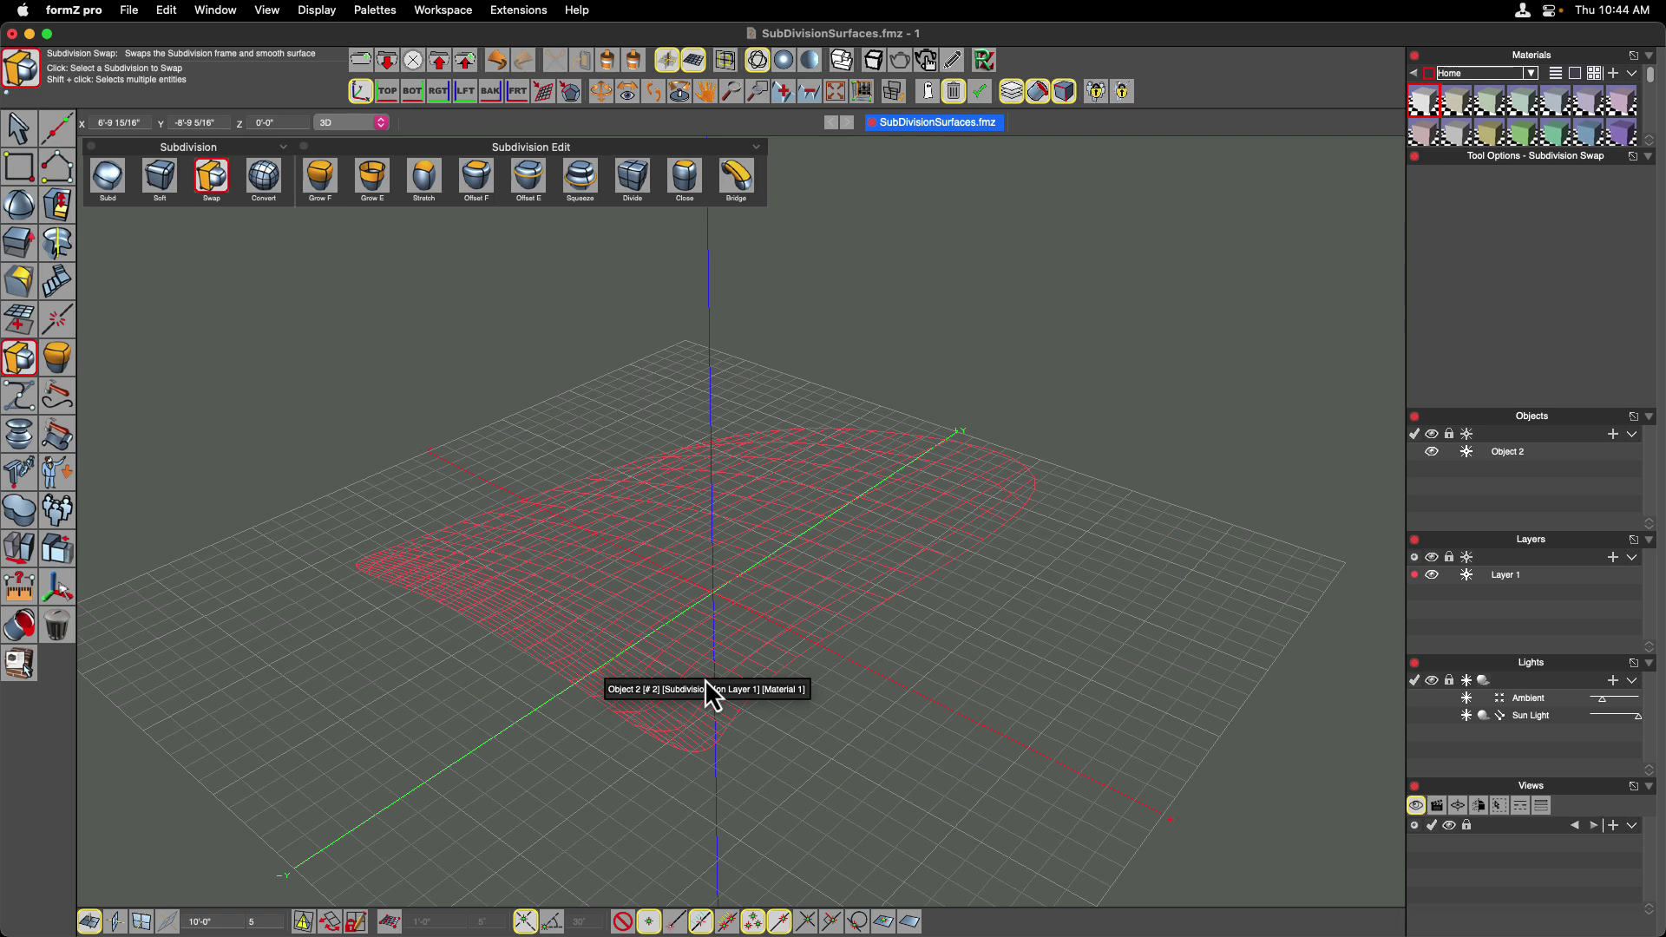
Pick the subdivision surface, show its parameters in the Inspector, and move that palette clear of the model
key("Escape")
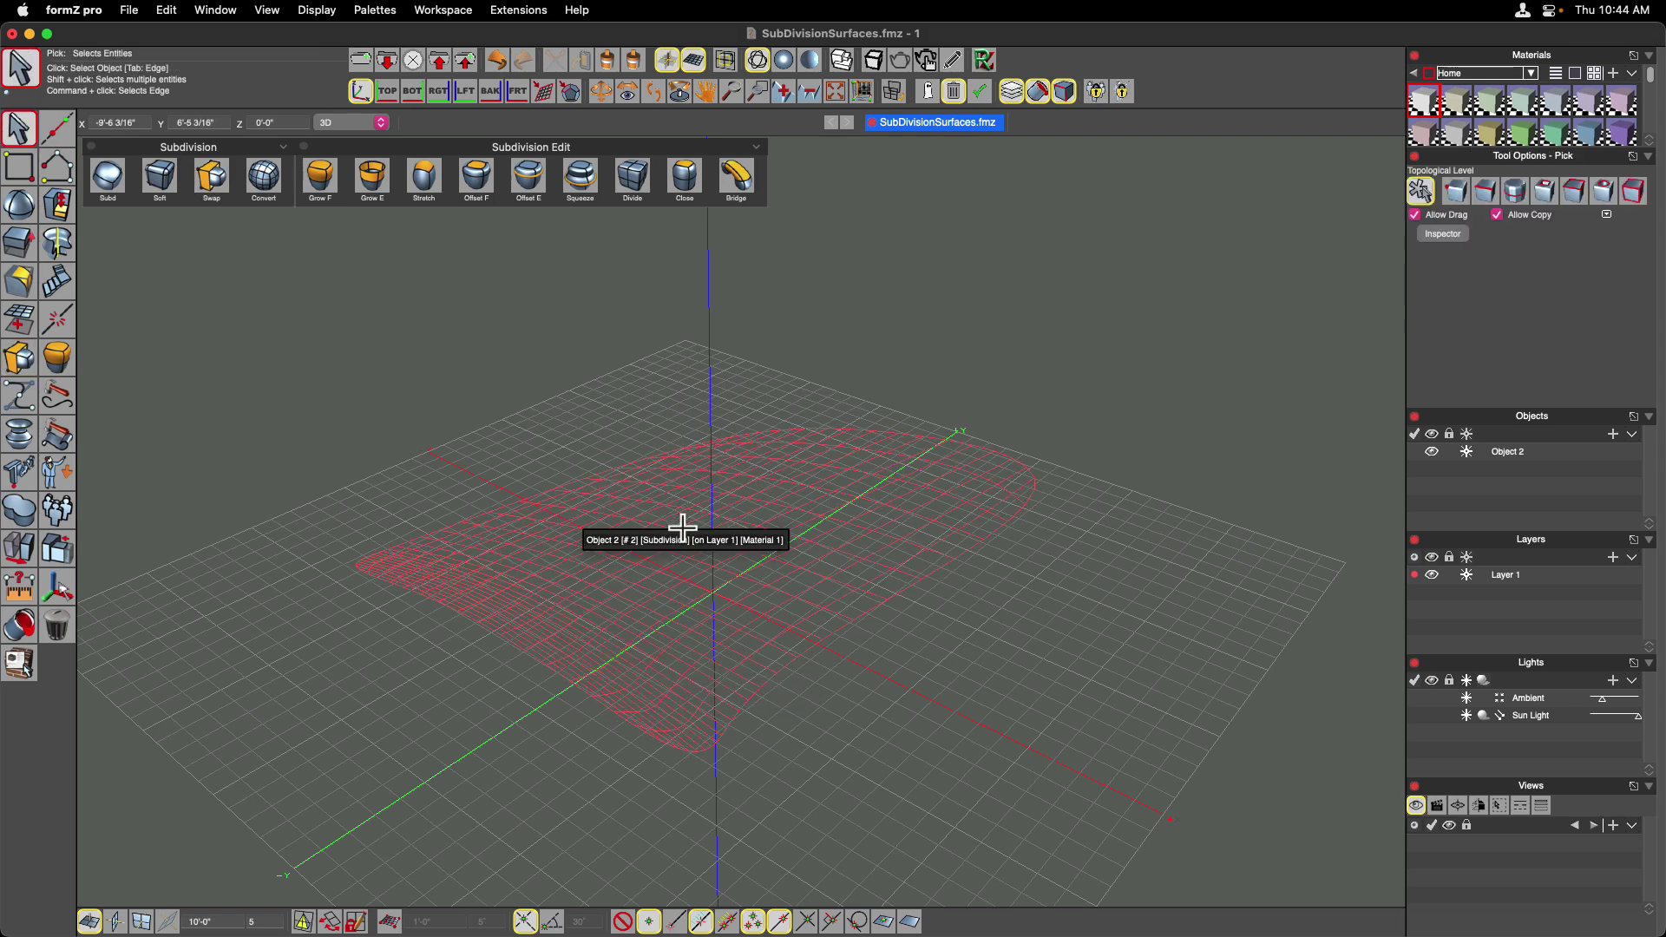
left_click(858, 471)
left_click(1450, 235)
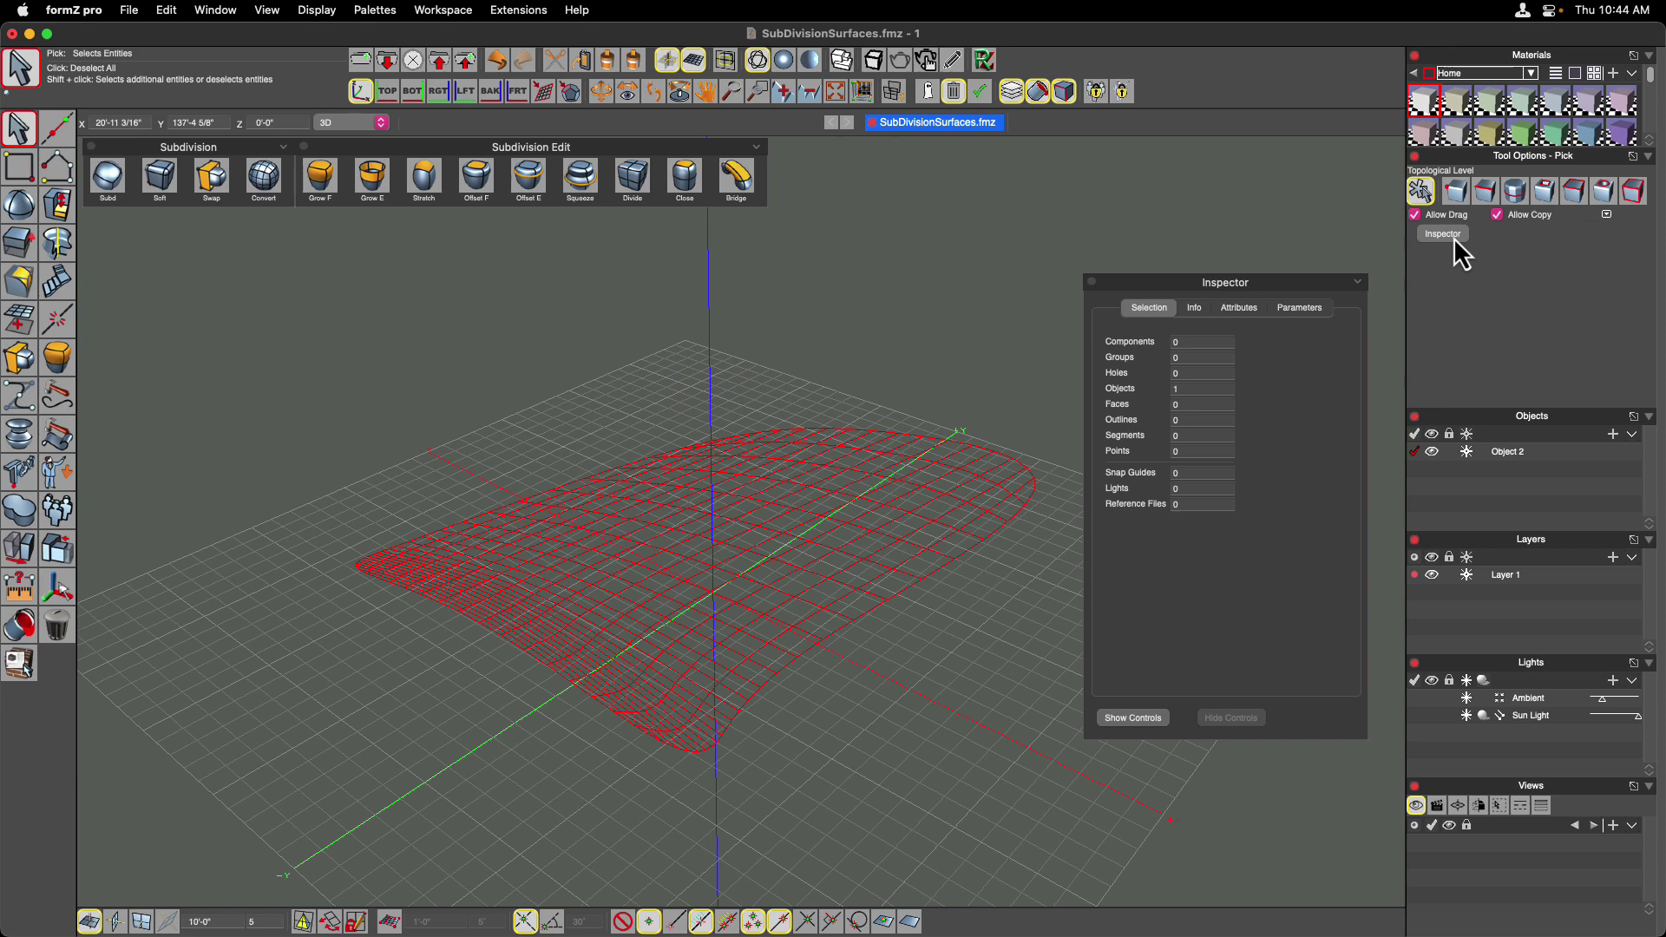
left_click(1306, 313)
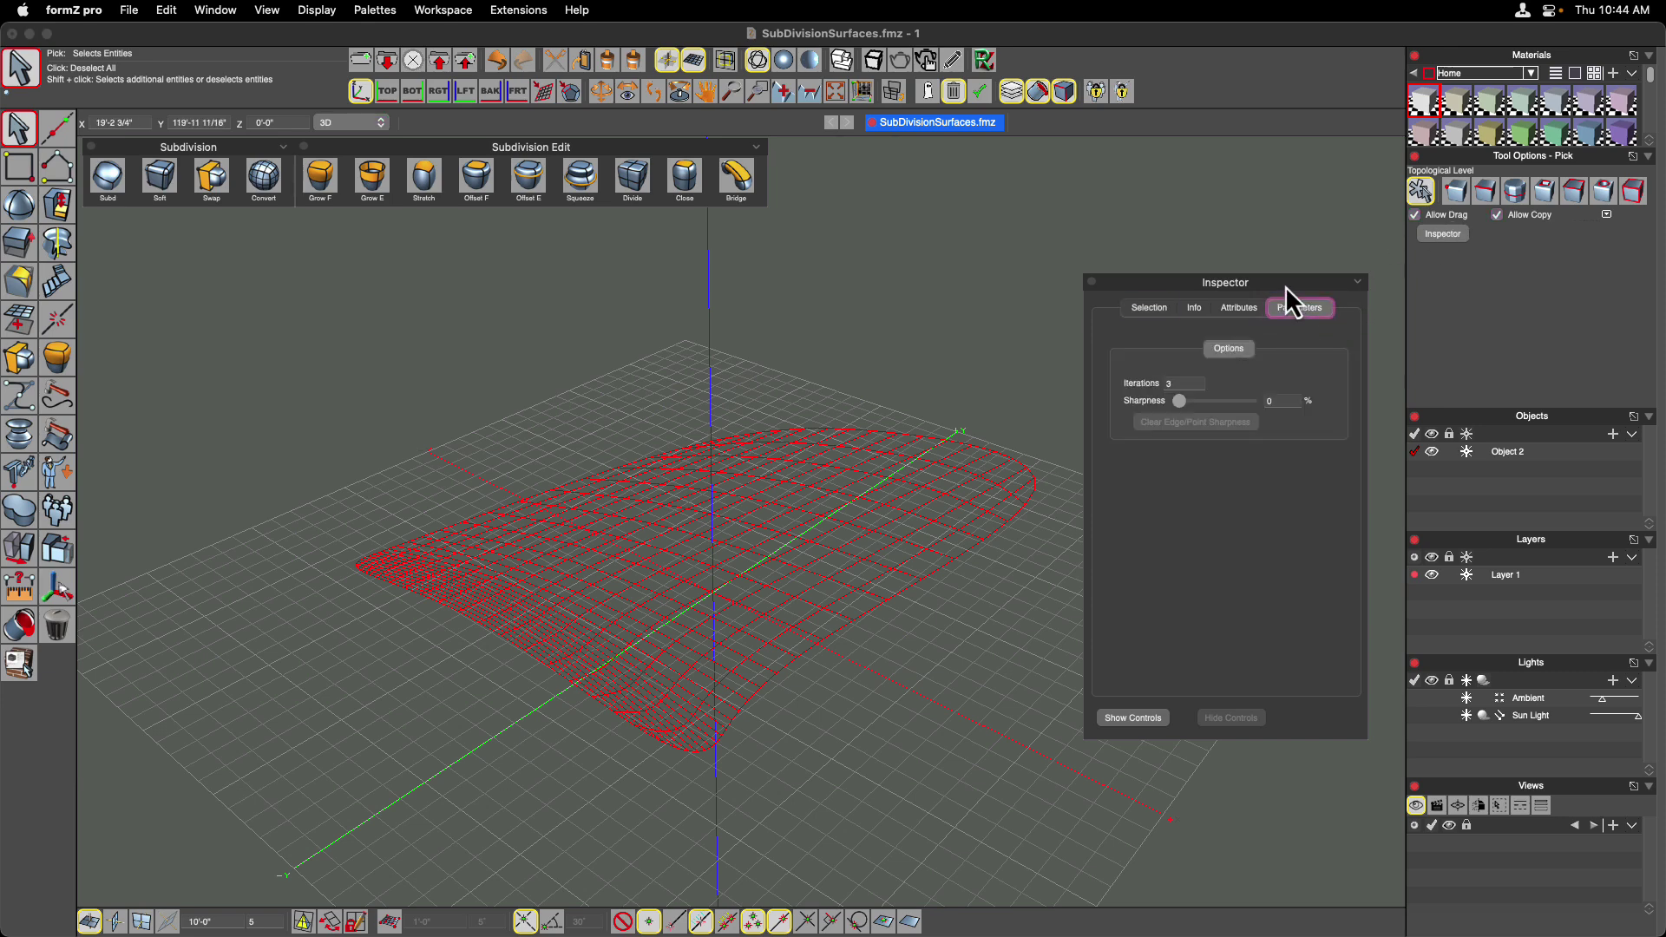
left_click_drag(1284, 284, 1317, 152)
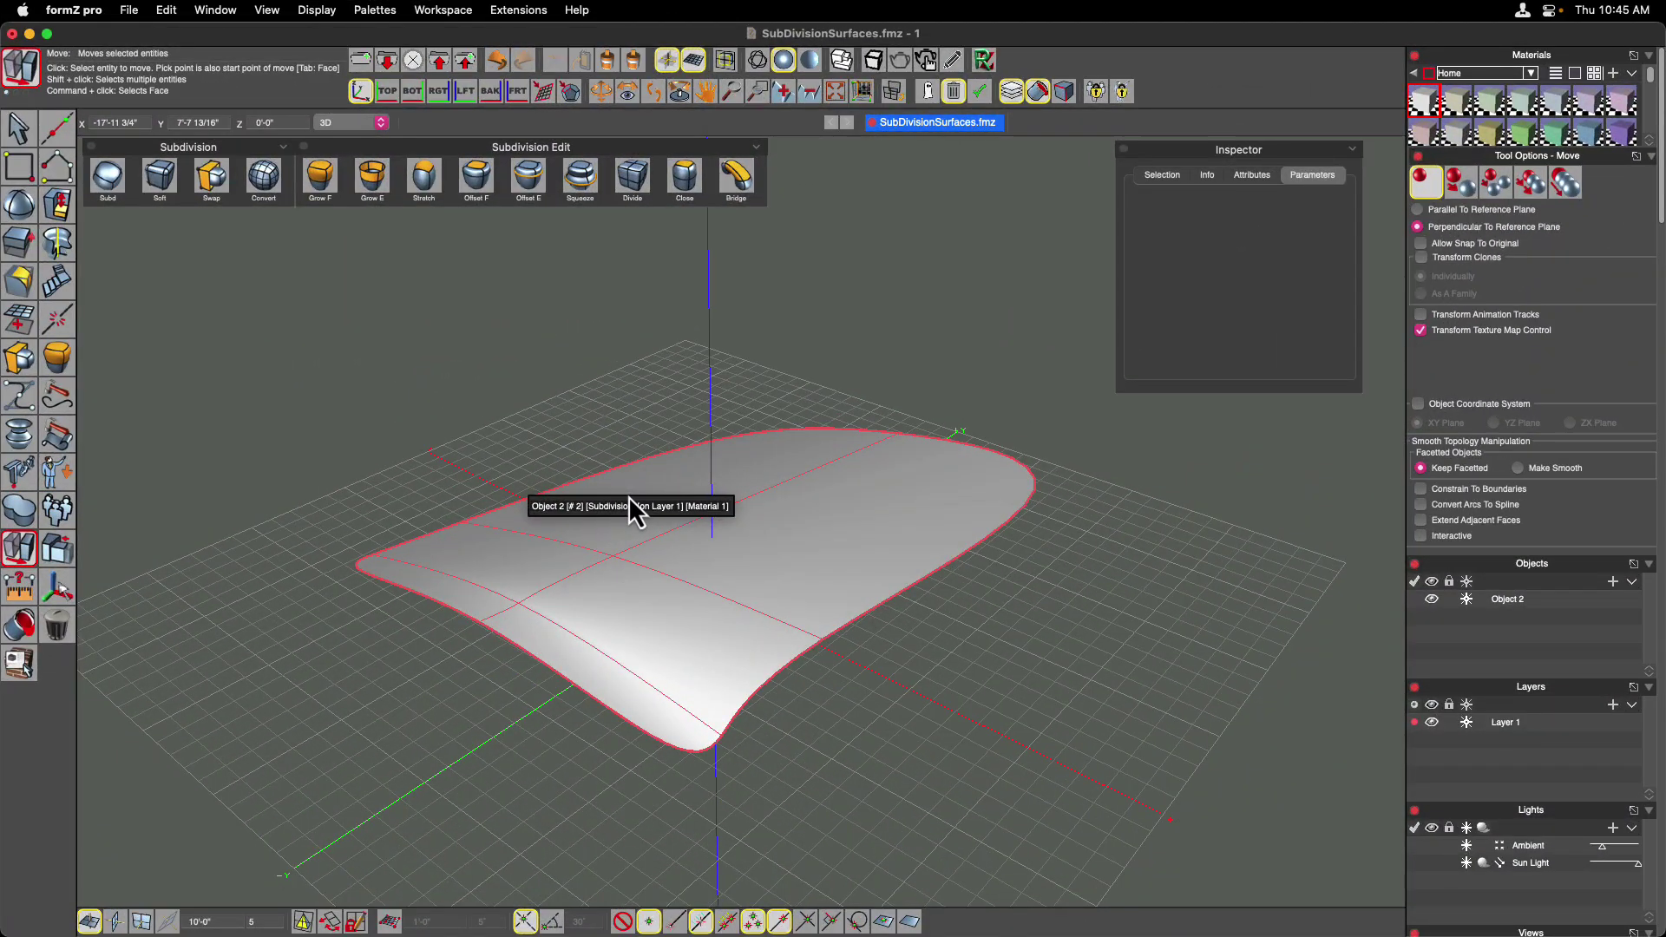
Pick the long segment of the surface's central line at segment level and move it upward, perpendicular to the reference plane
left_click(17, 128)
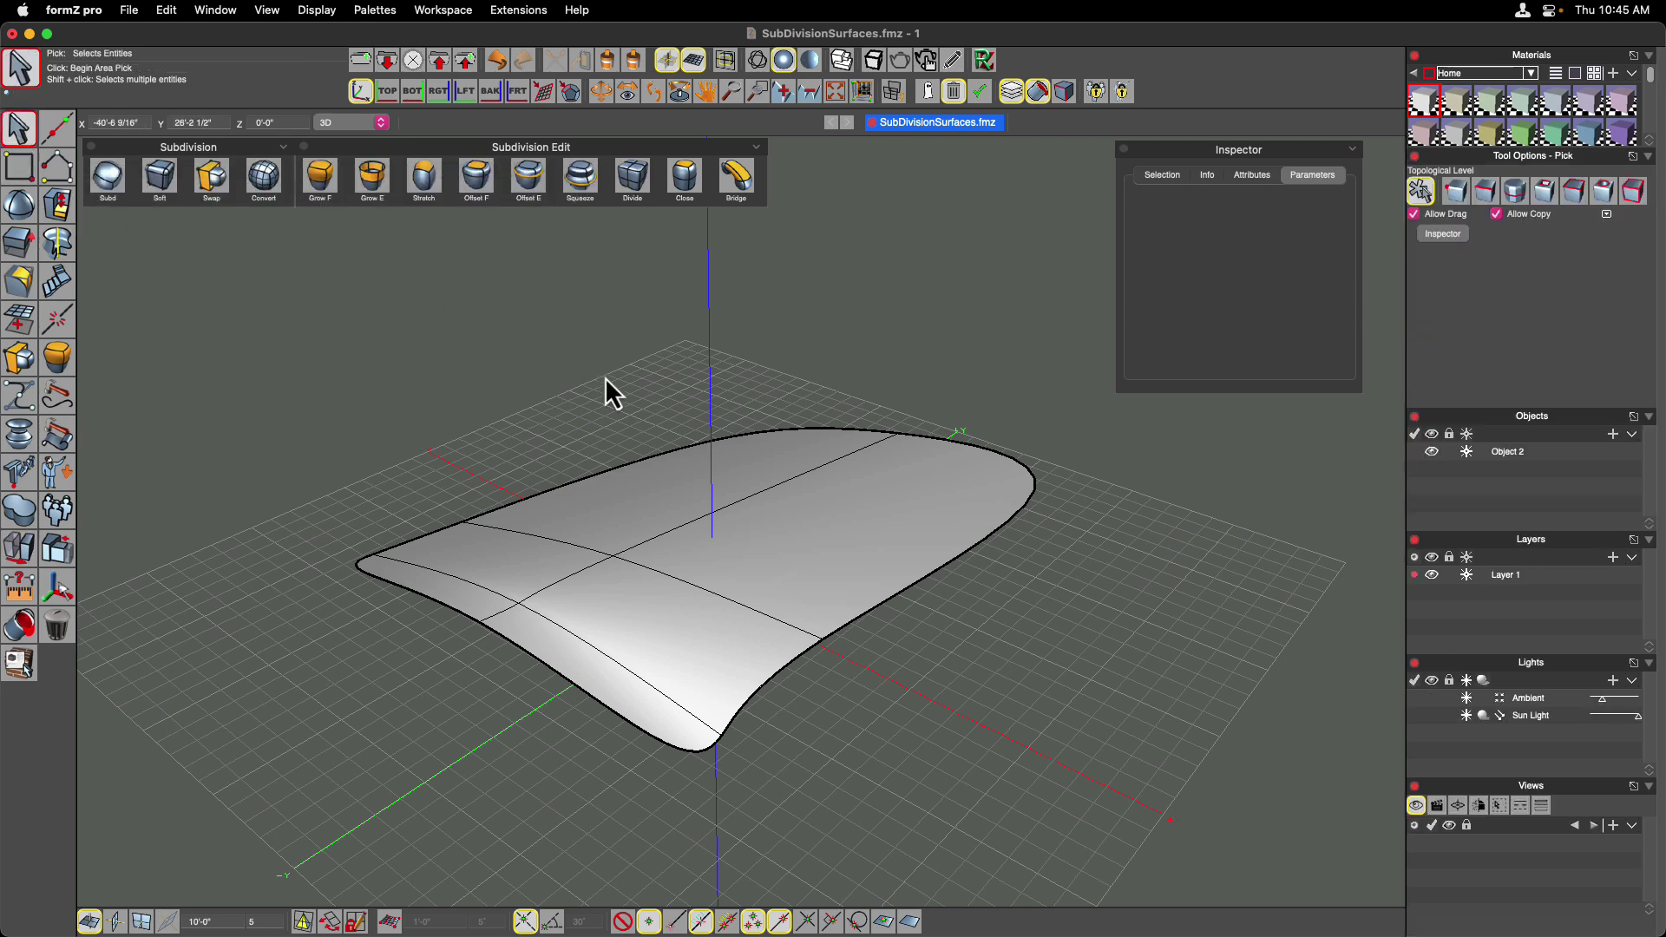
left_click(1484, 198)
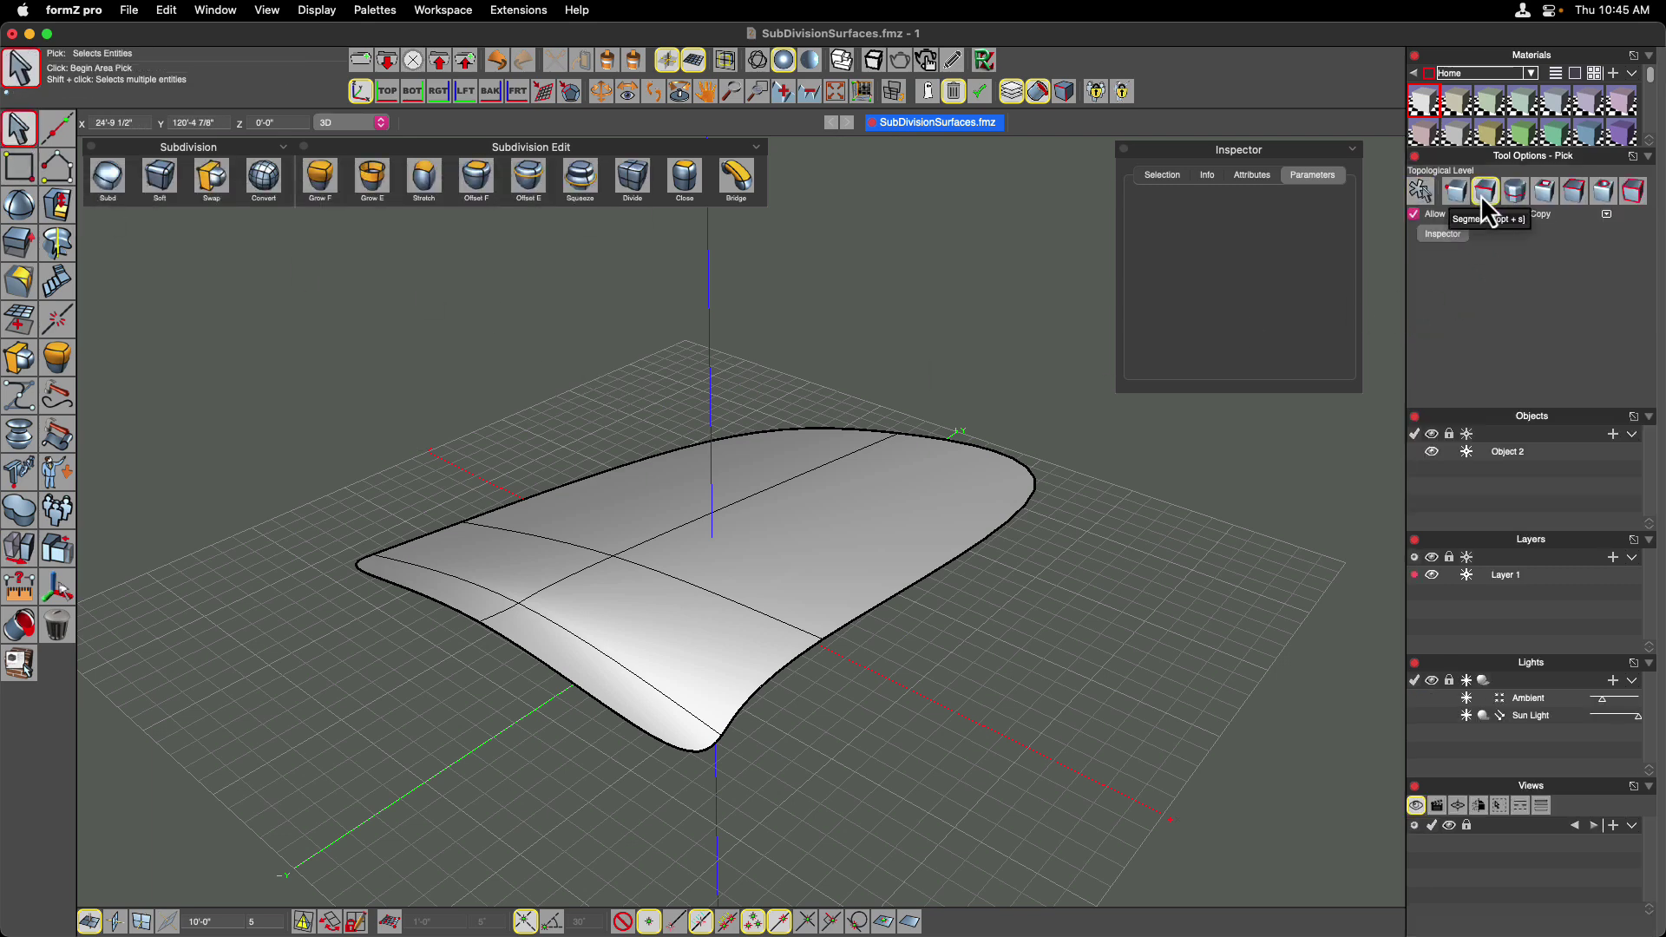
left_click(716, 517)
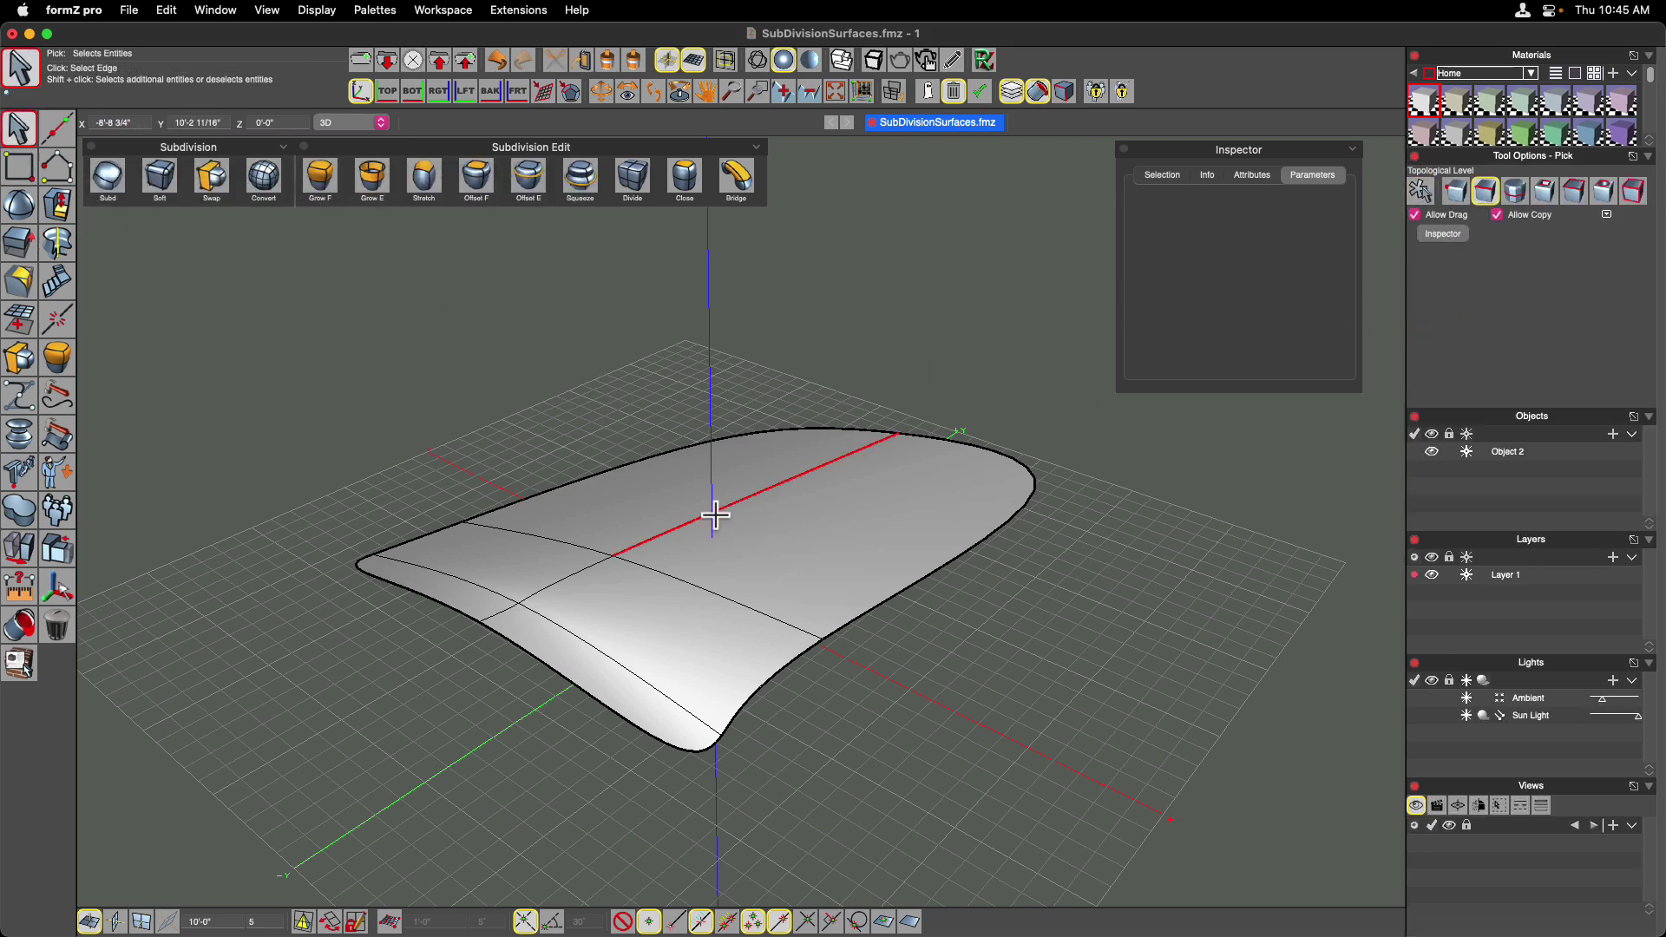
left_click(20, 548)
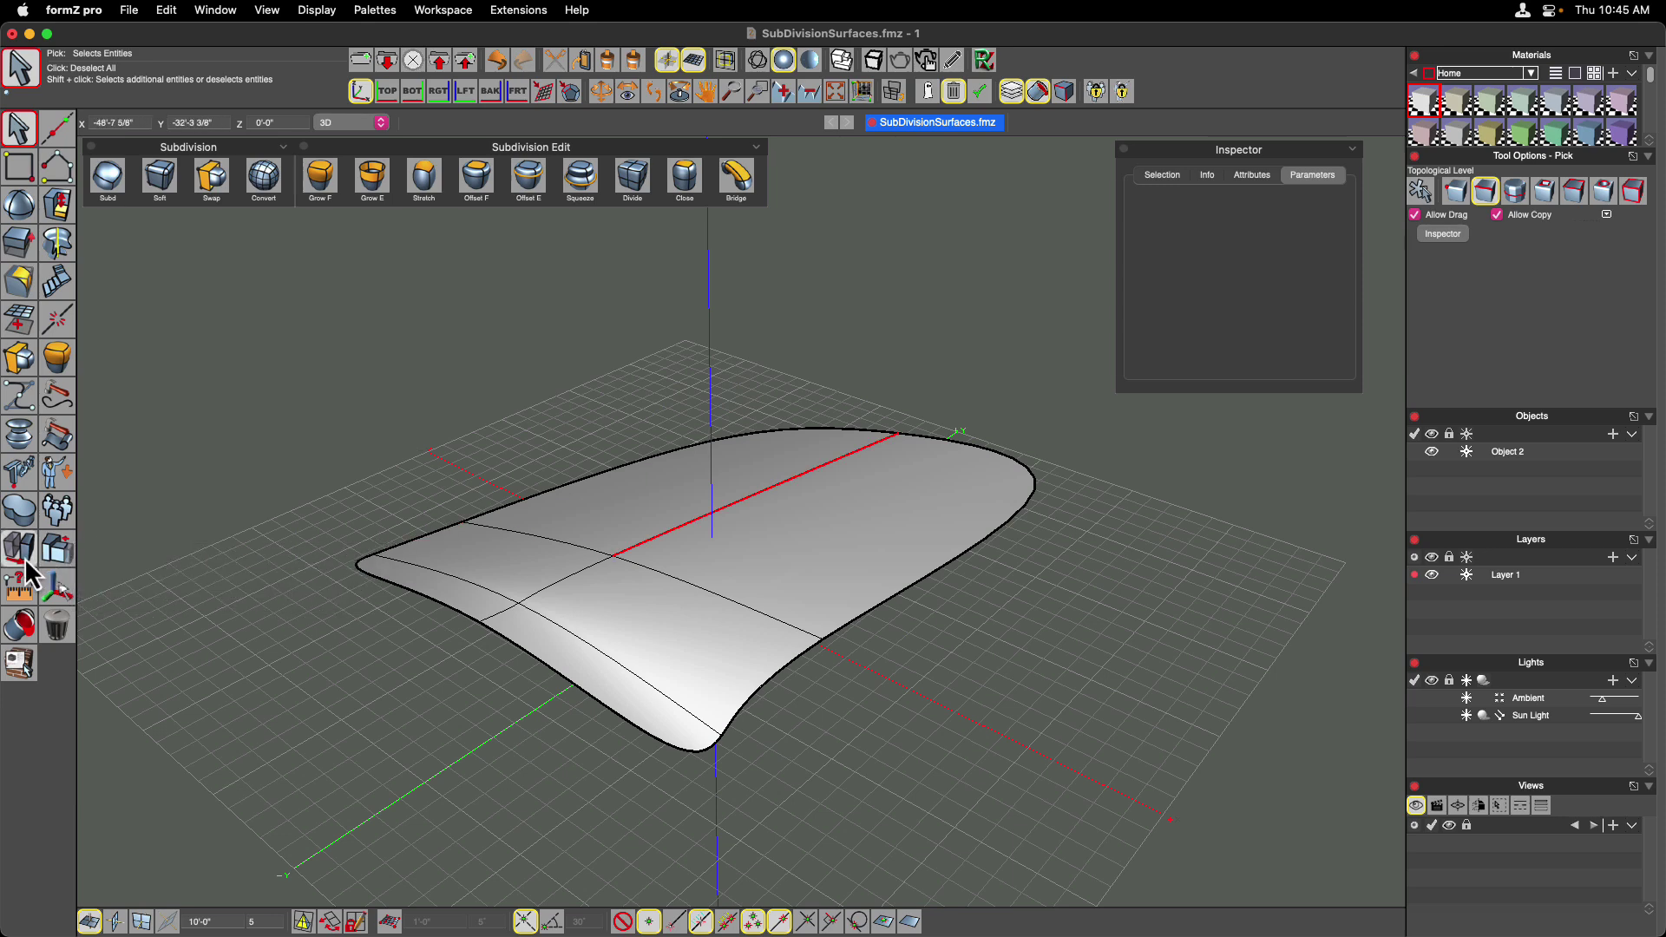
left_click(743, 514)
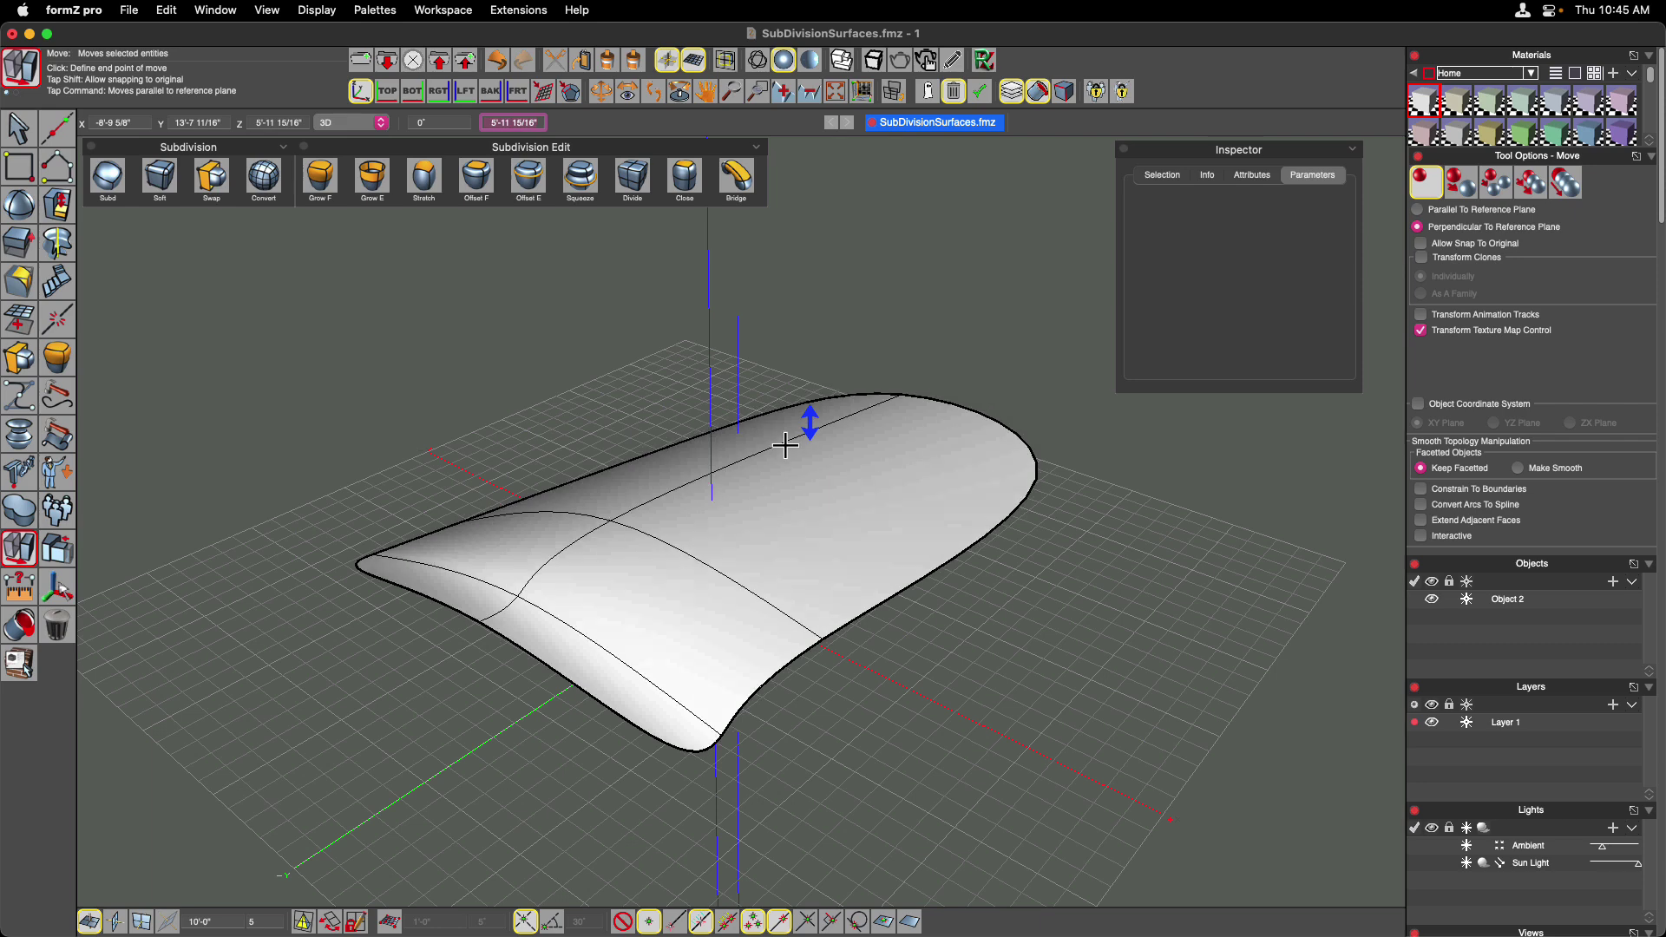
left_click(802, 412)
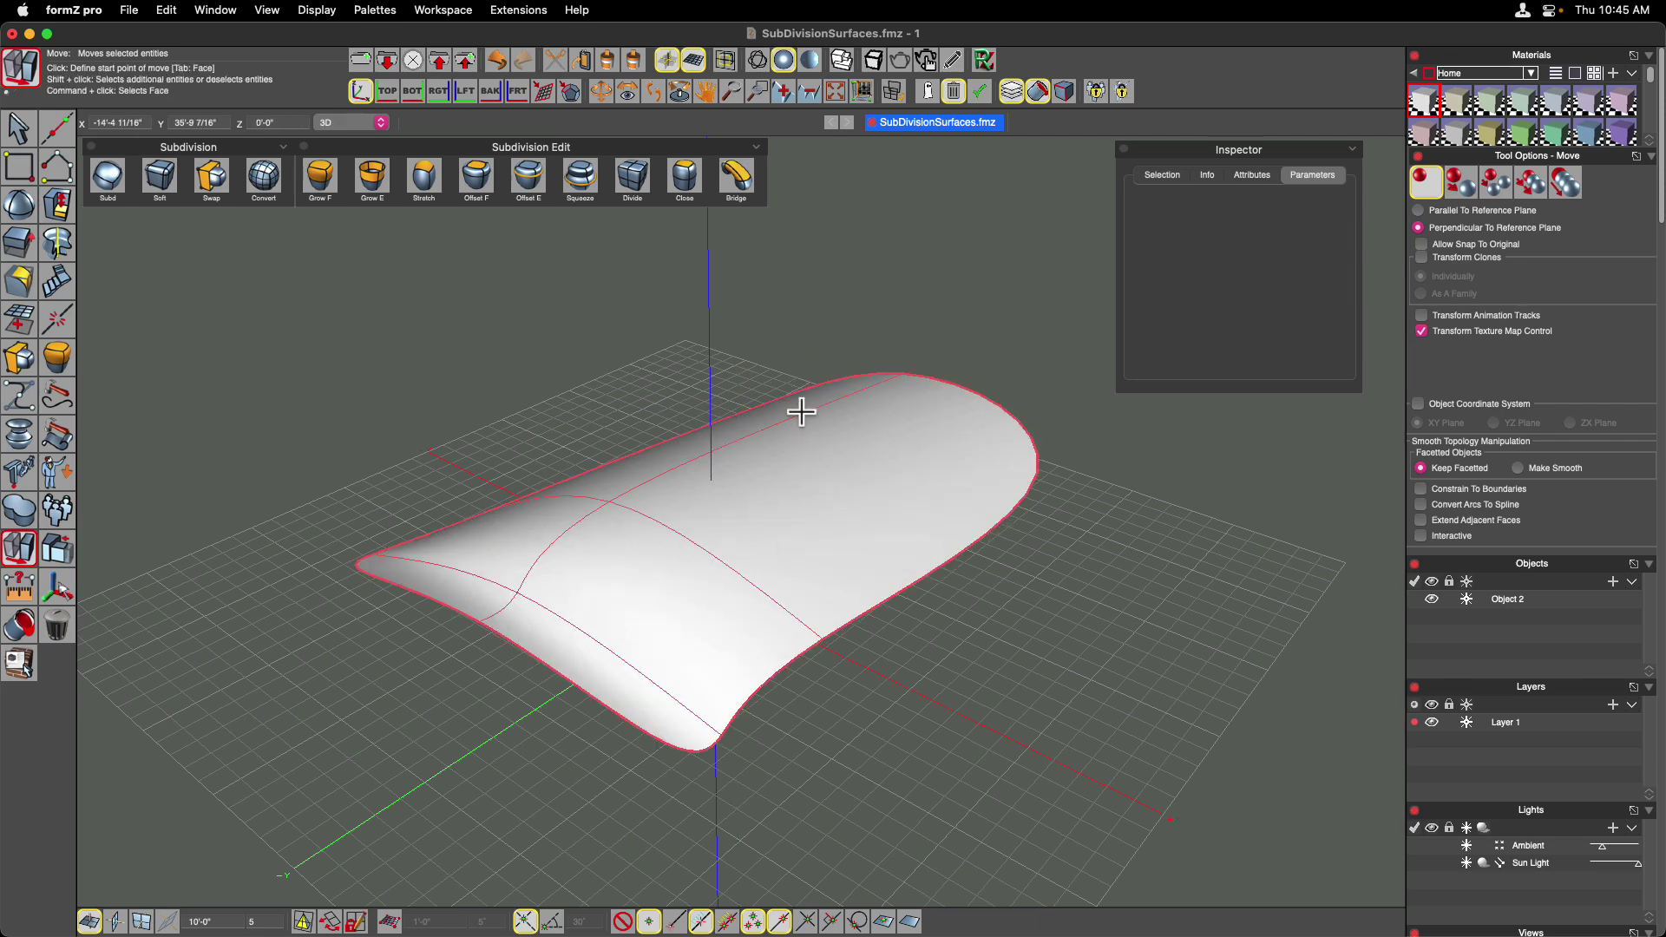
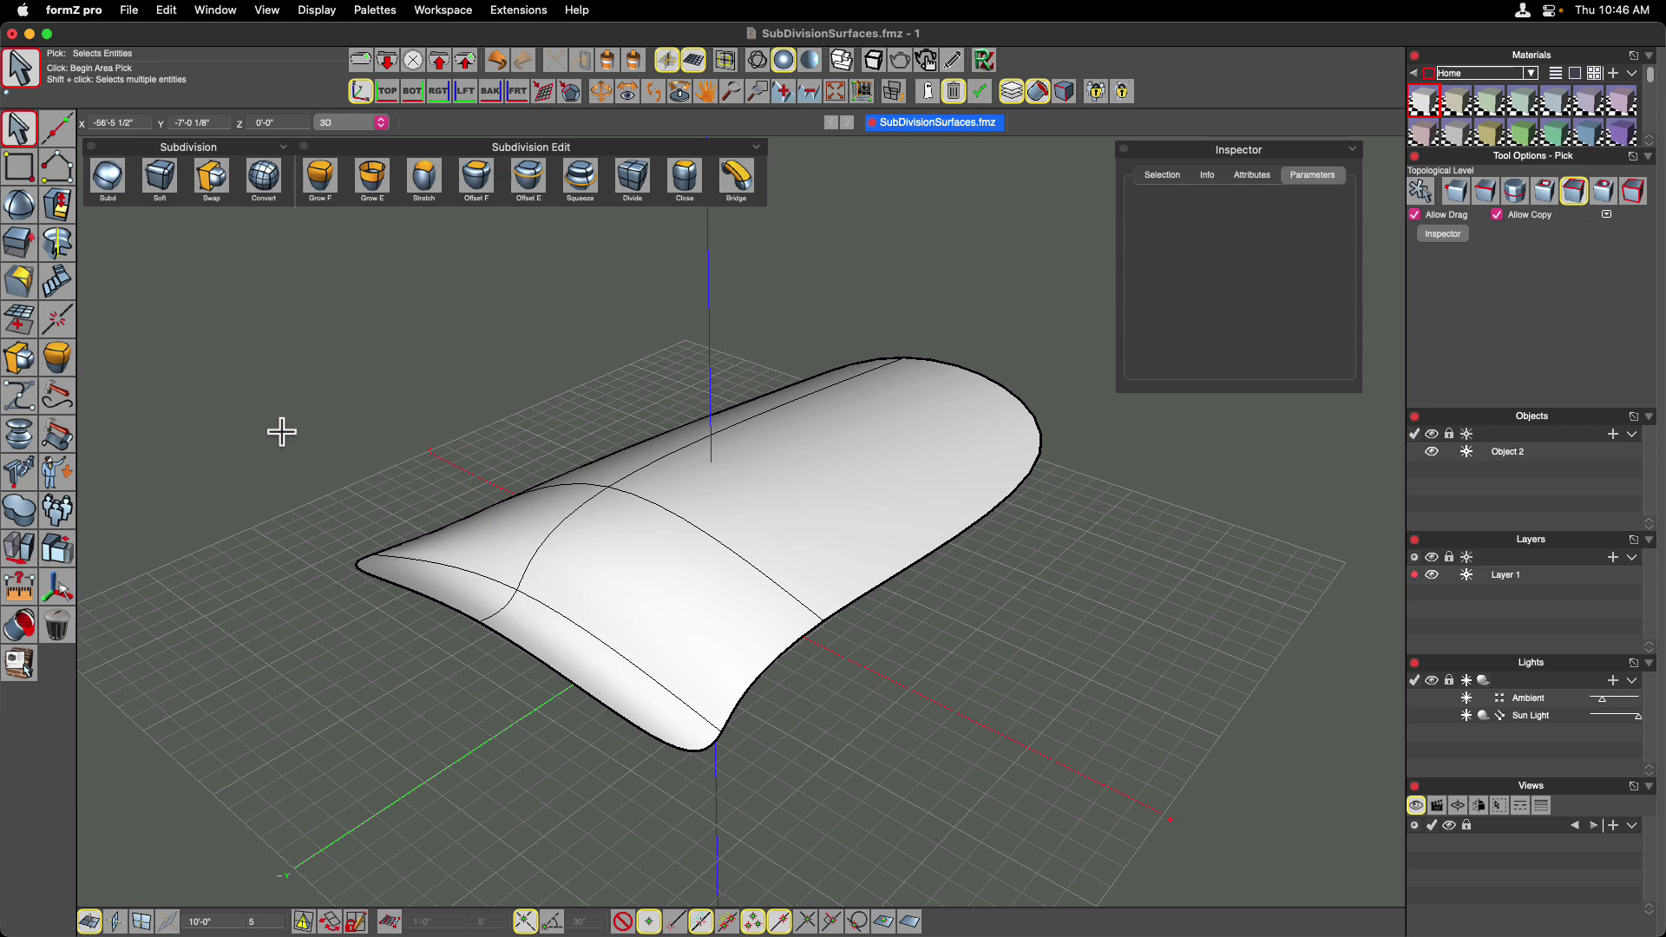
Float the T-form tool palette in the workspace and assign the keystroke t as the Transform tool's shortcut
left_click(19, 549)
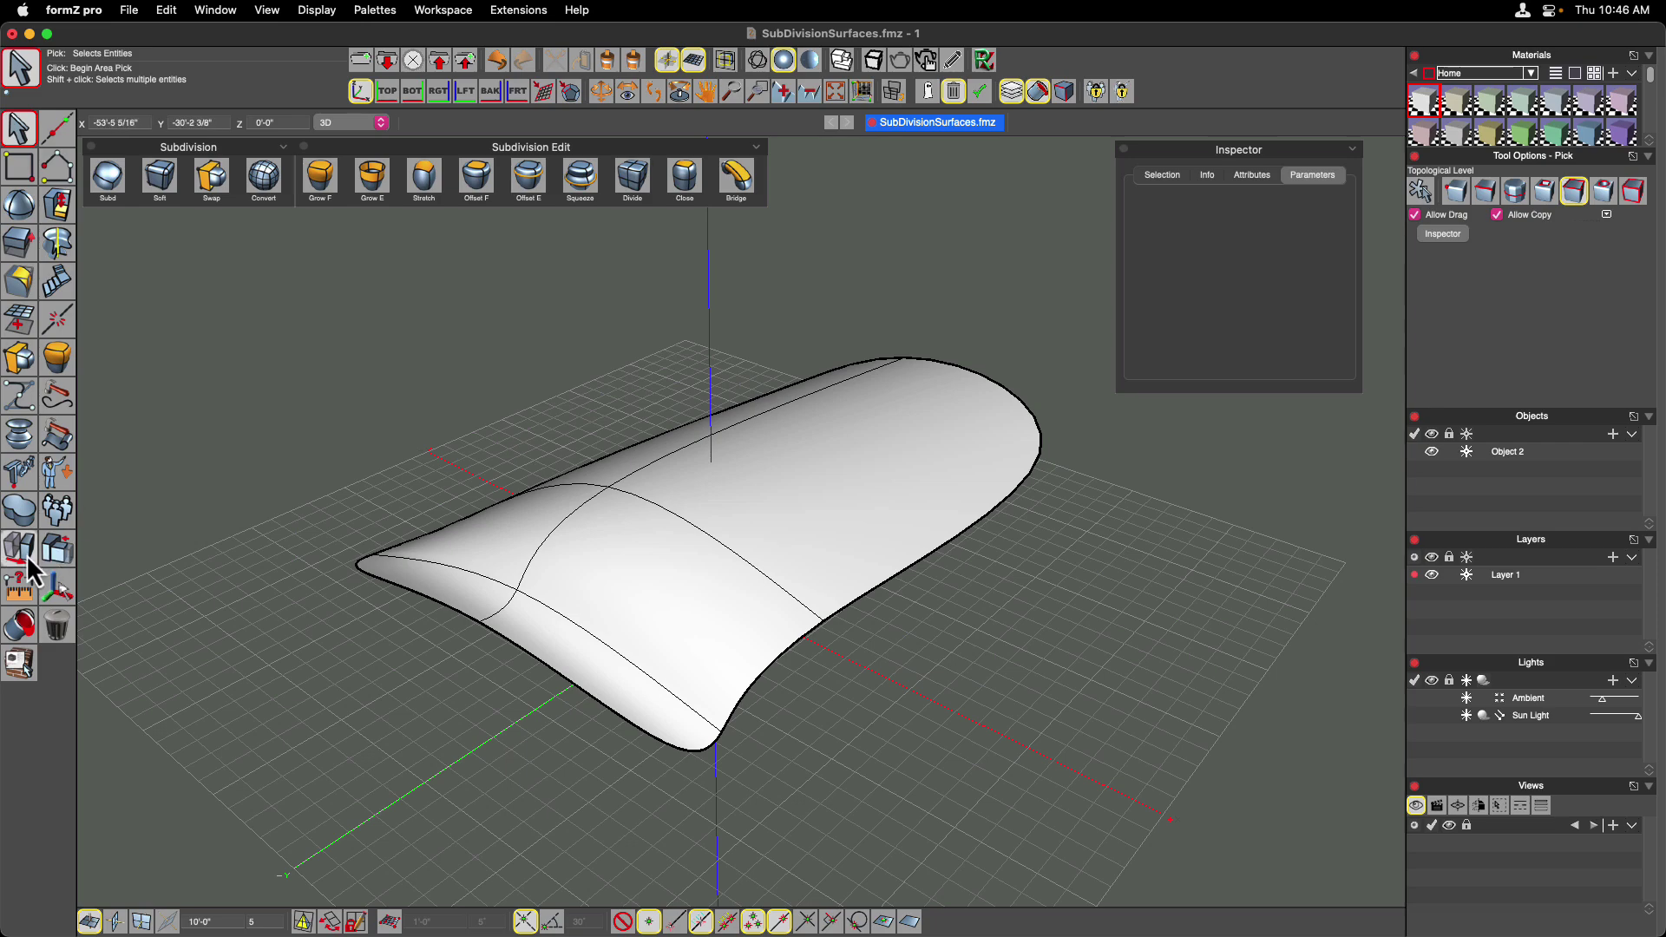
left_click_drag(57, 573, 111, 224)
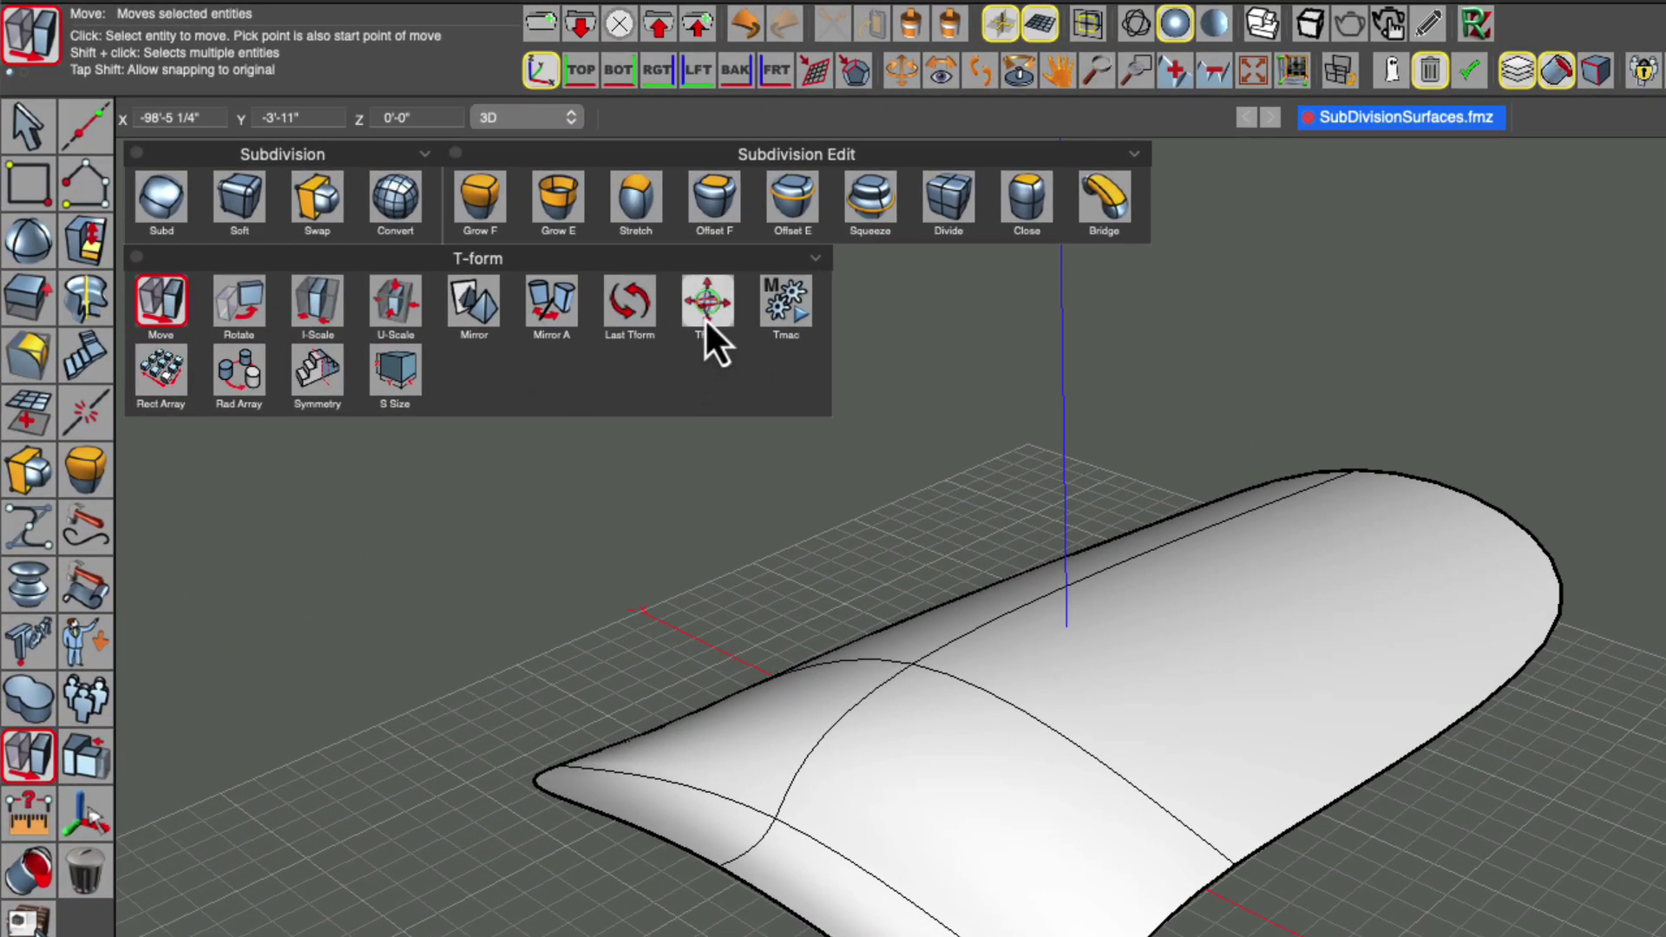
left_click(706, 315)
right_click(710, 314)
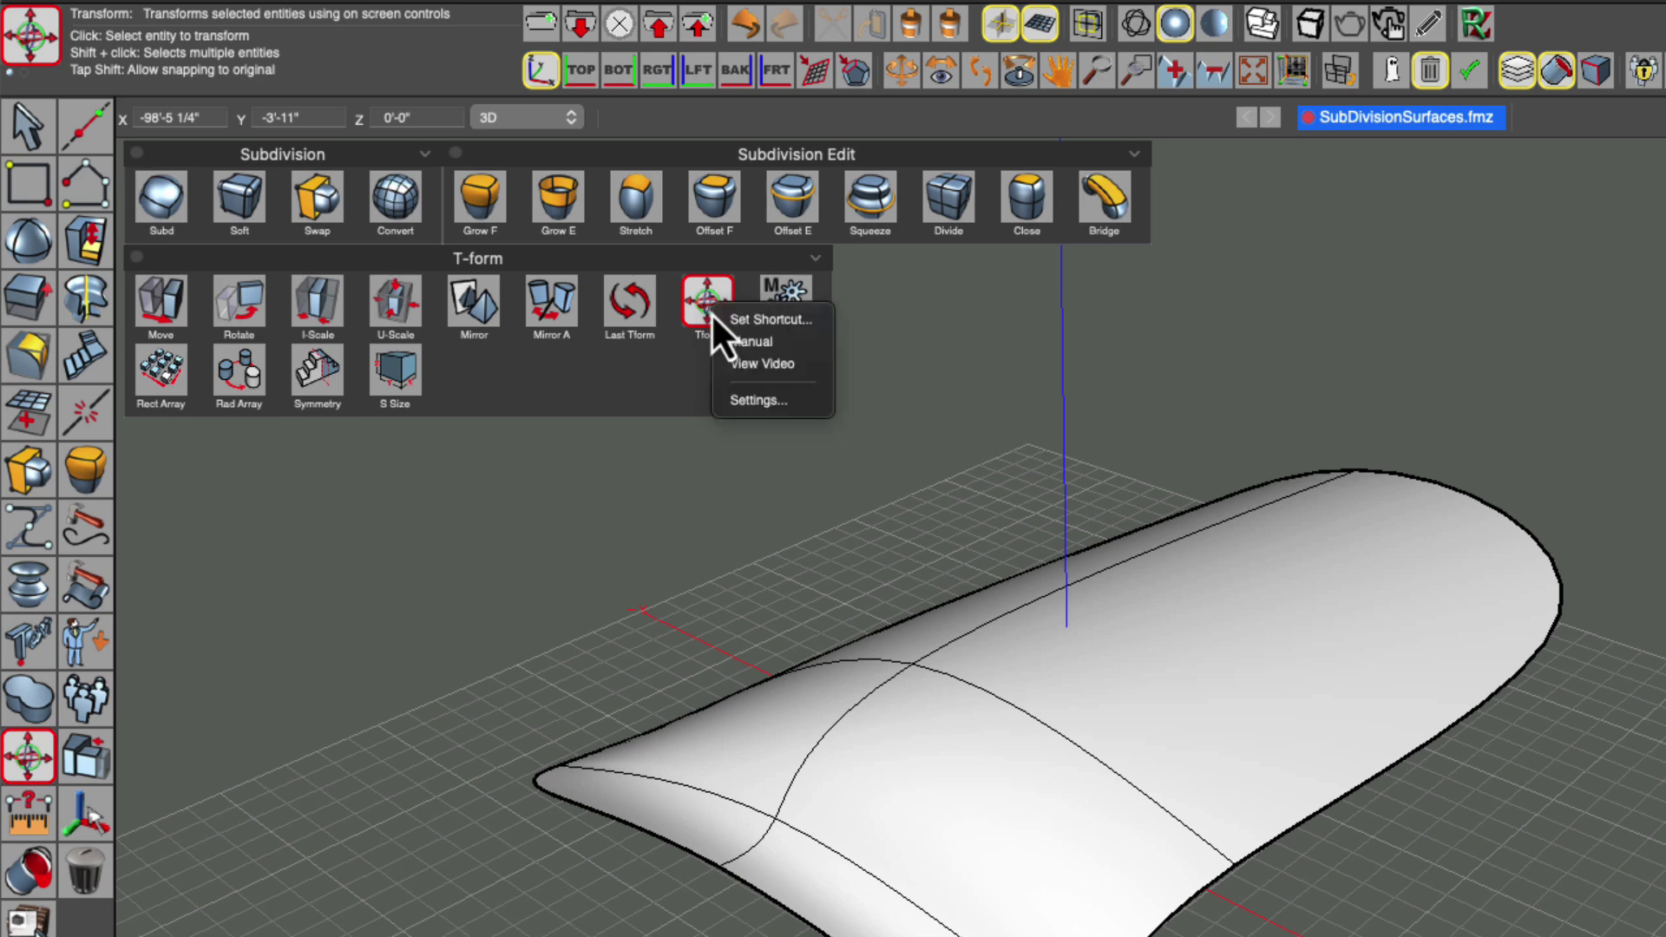
left_click(729, 318)
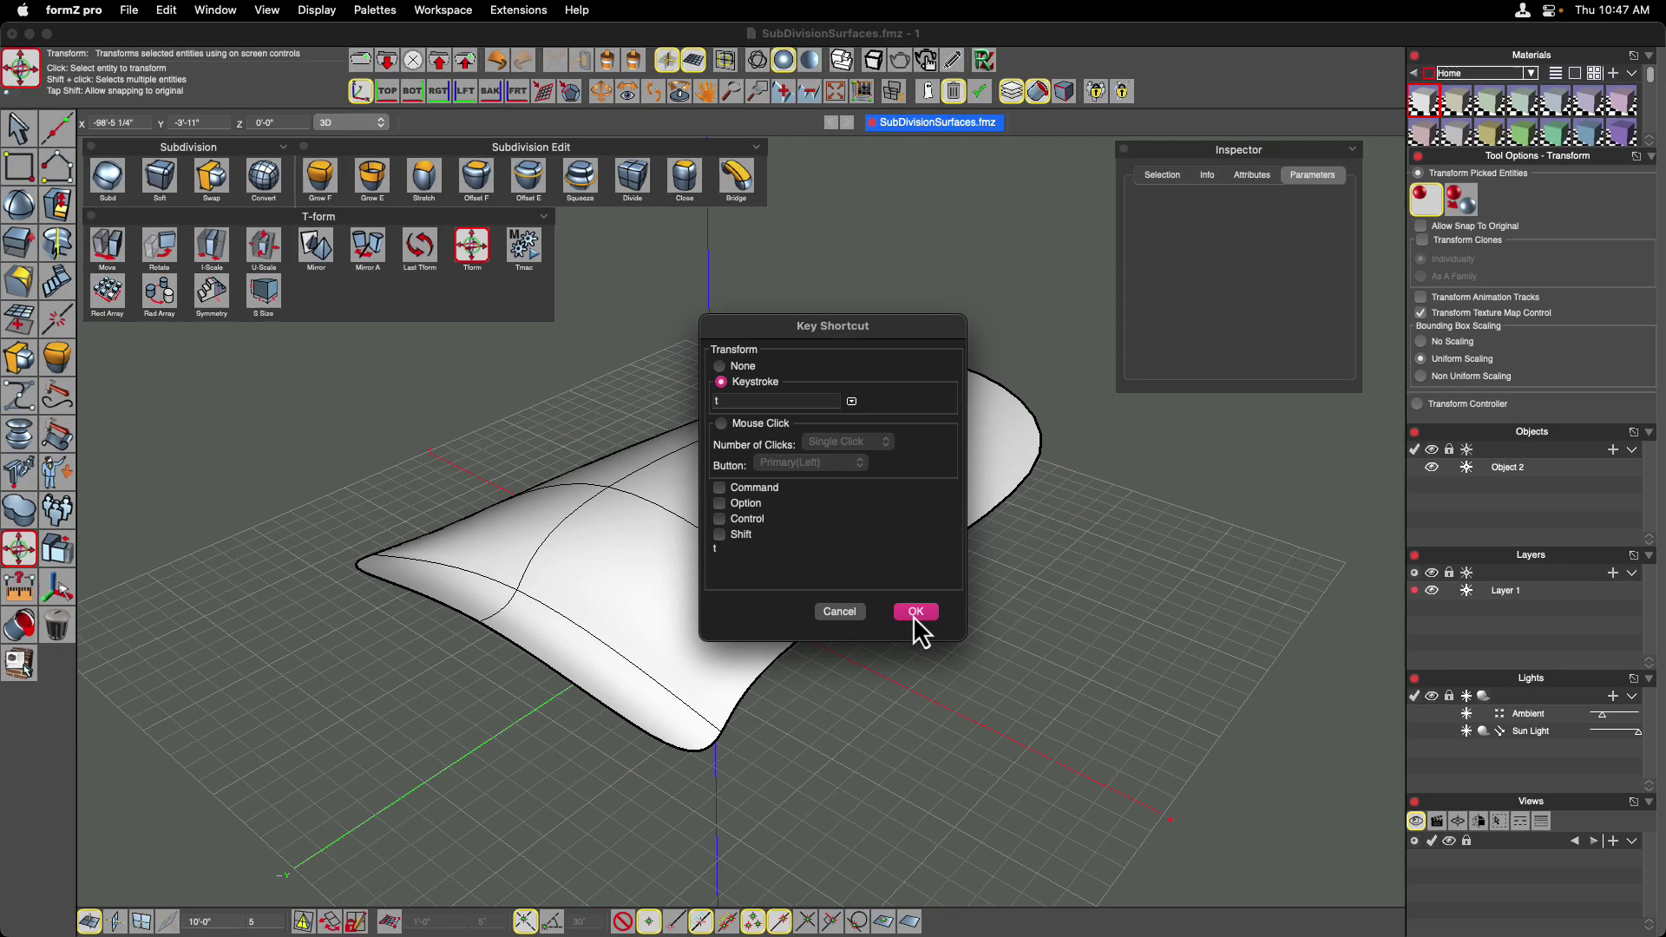
left_click(916, 611)
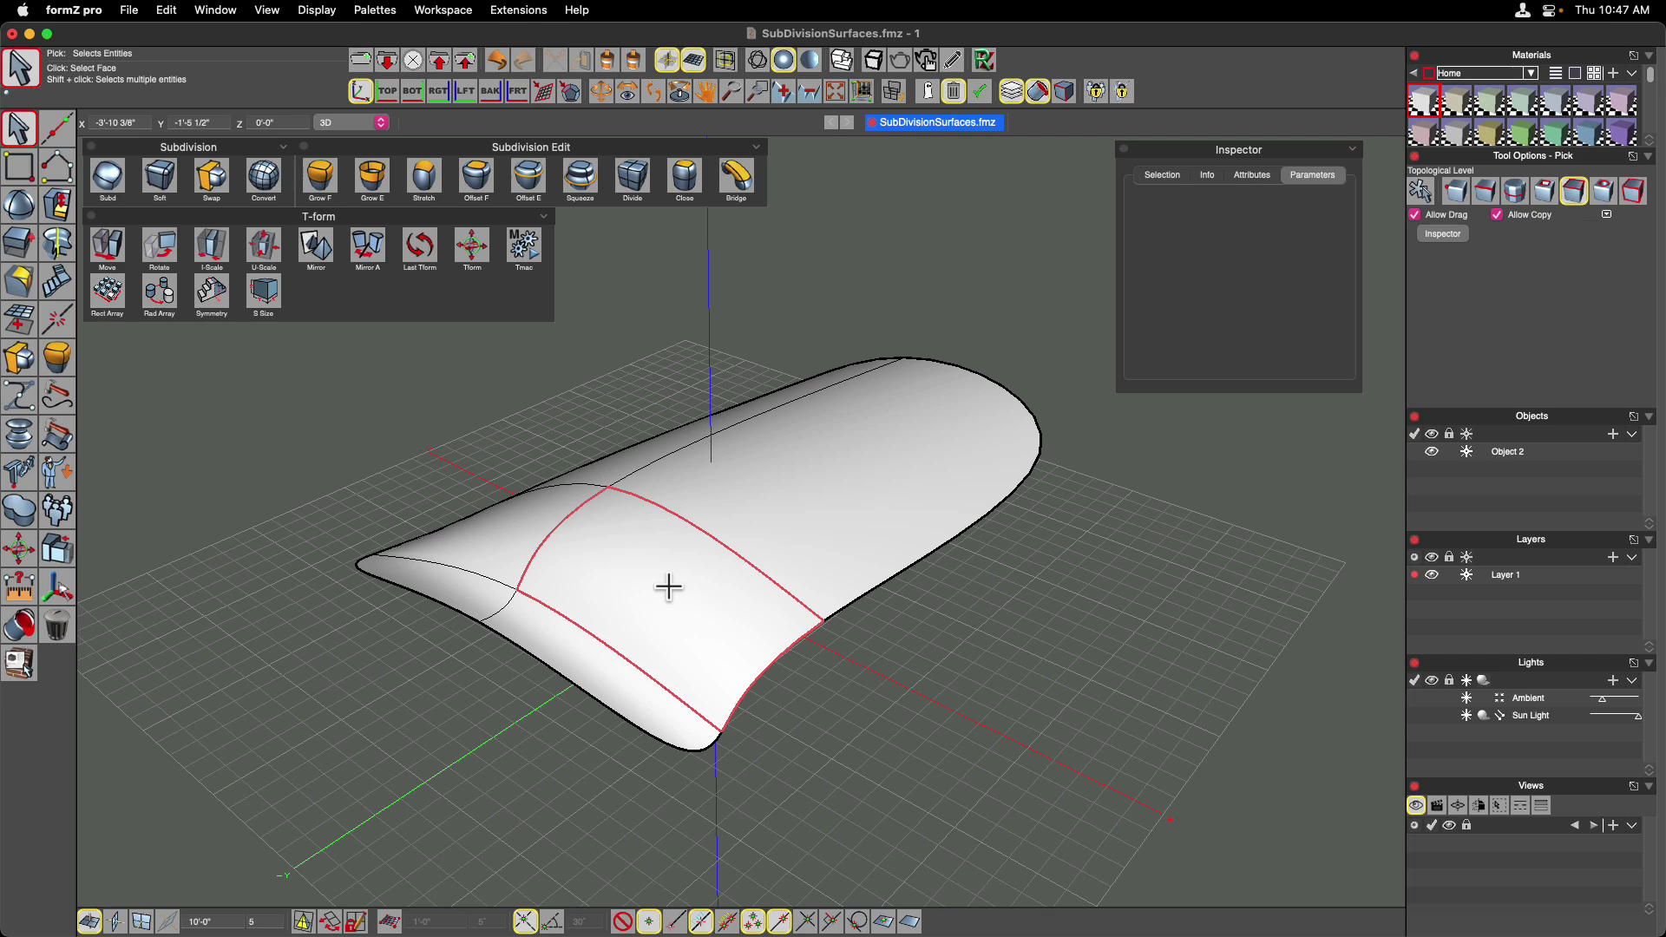
Pick the three faces on the surface's +X side and reposition them vertically and along X with the Transform controls
left_click(571, 656)
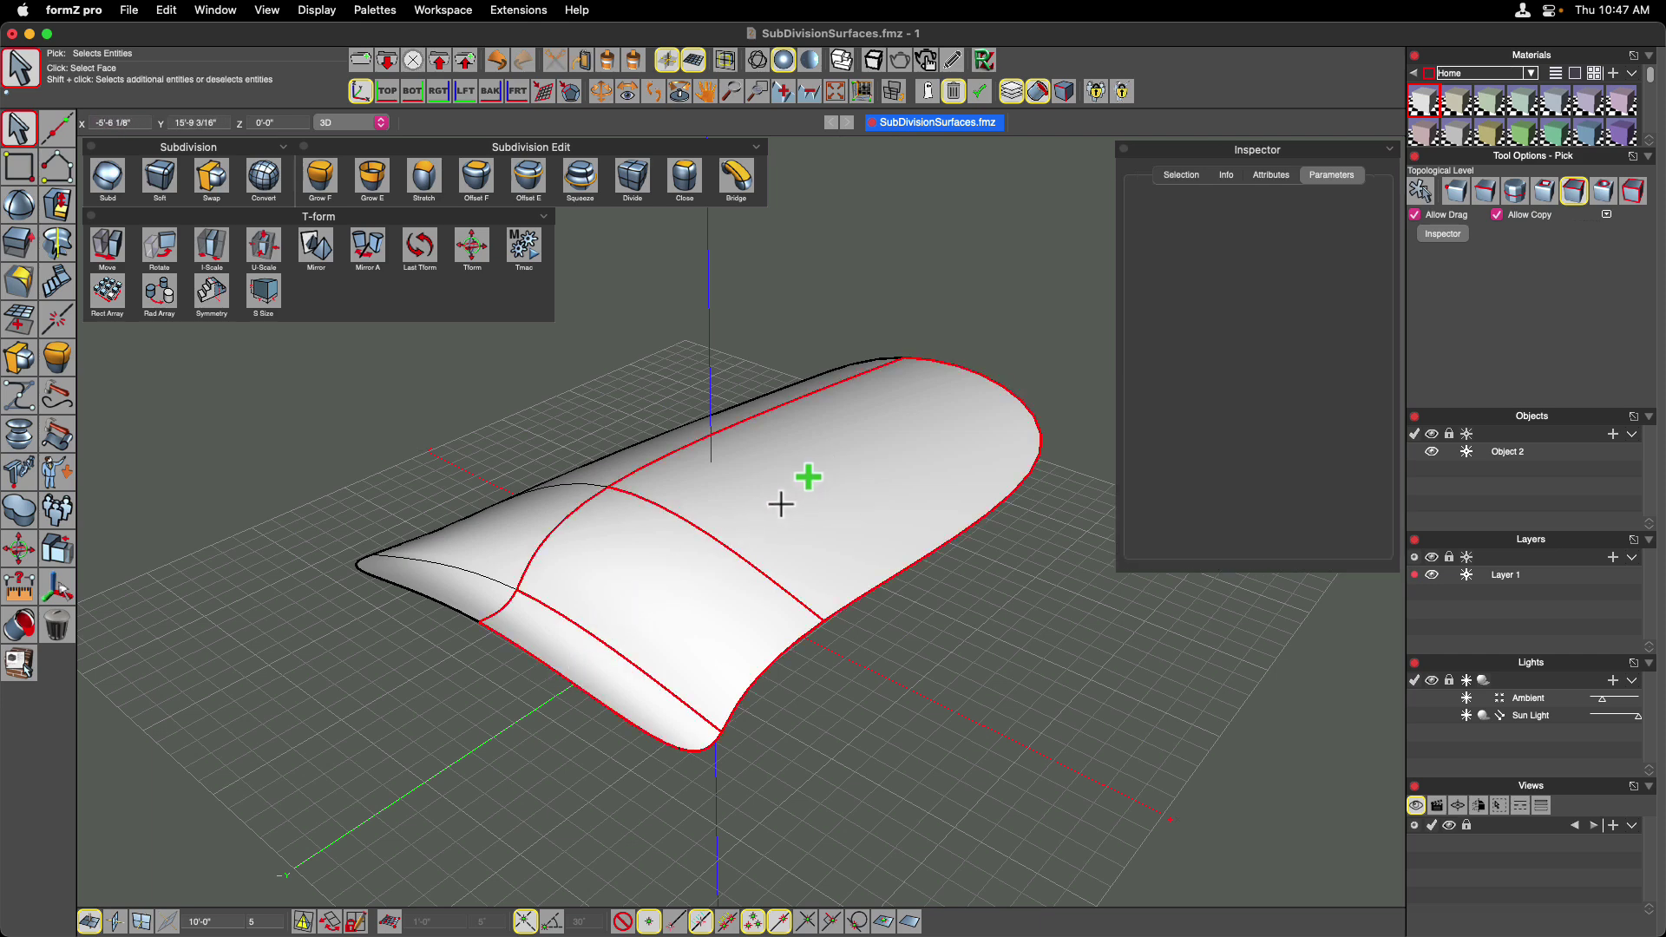
key("t")
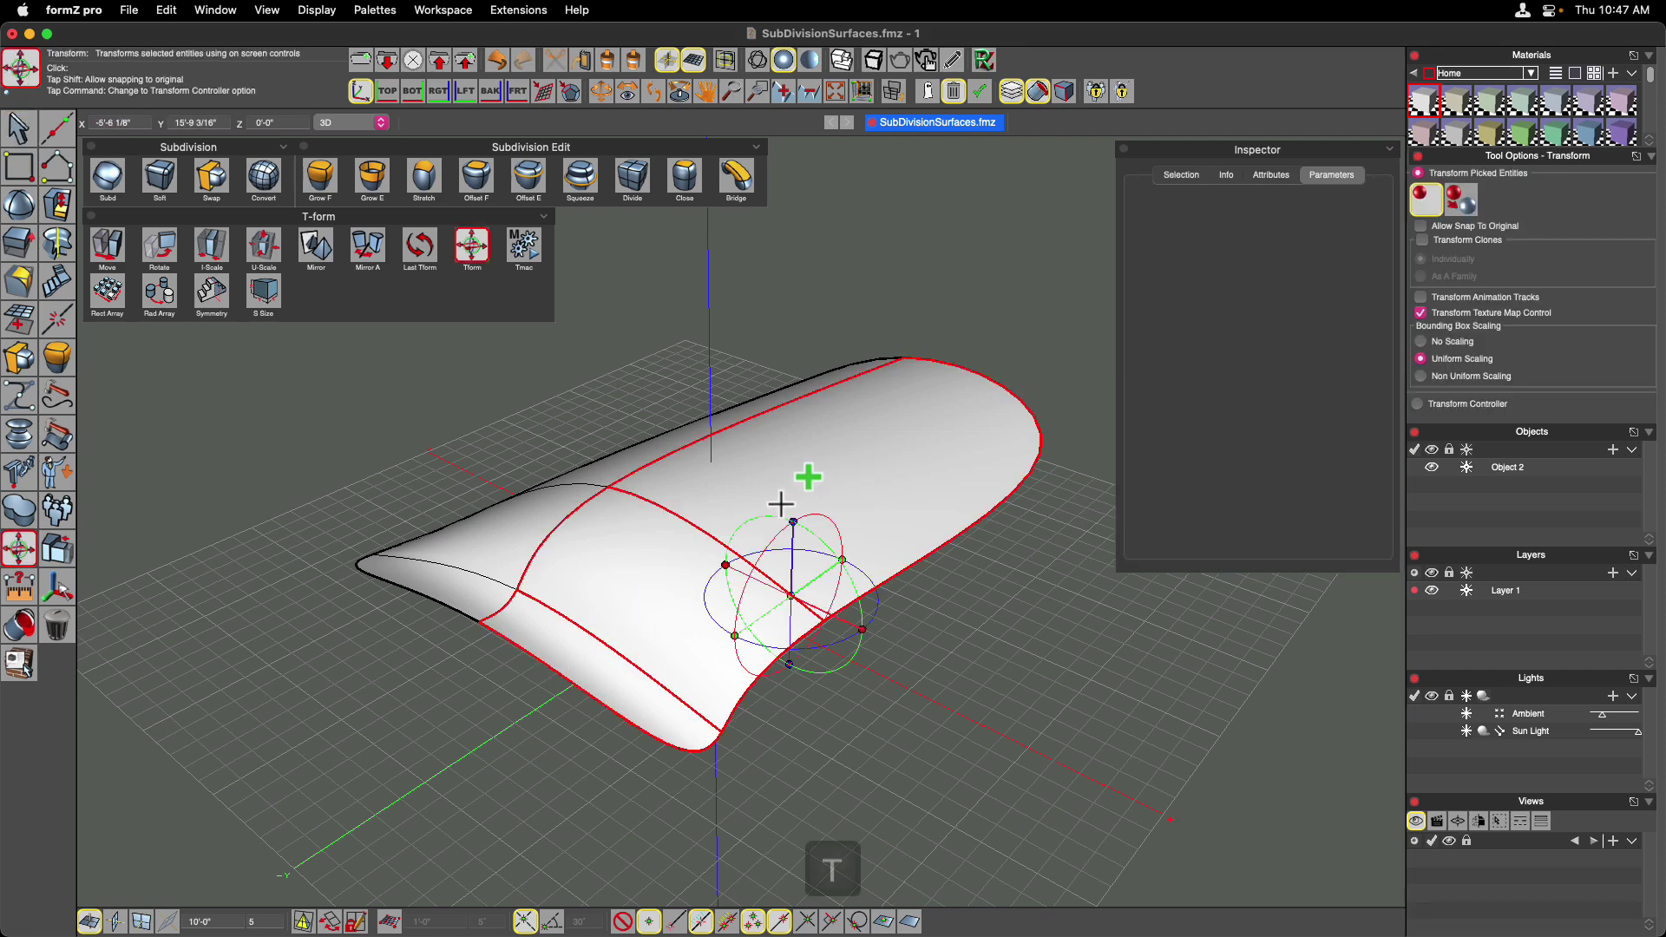
left_click(794, 567)
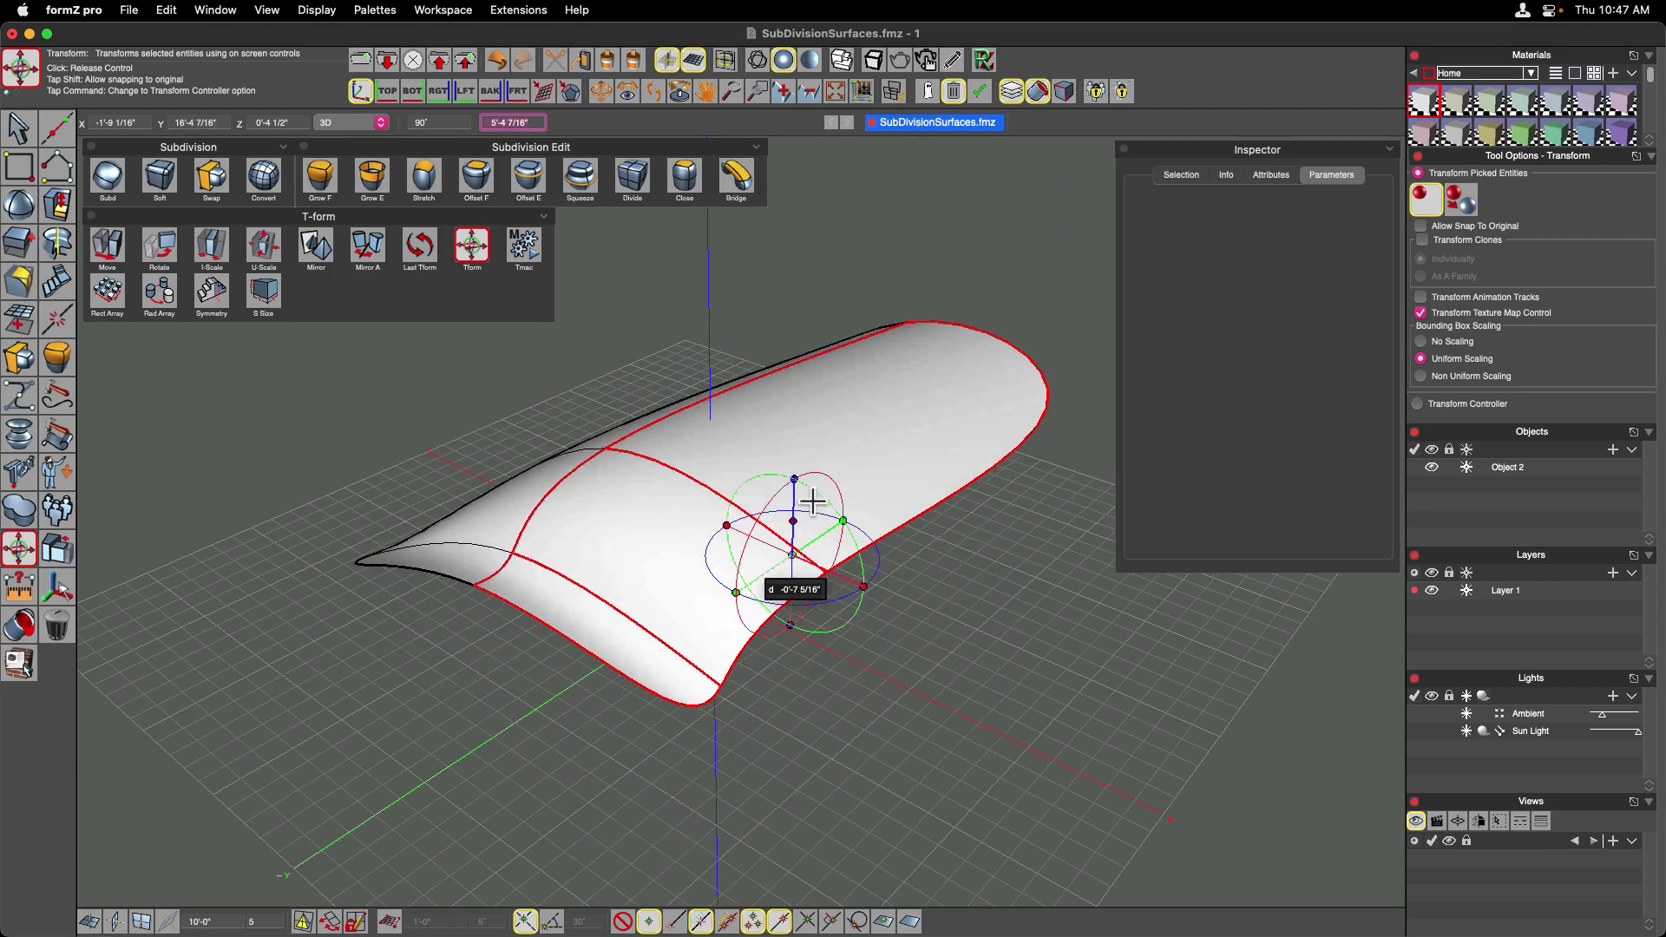
left_click(815, 549)
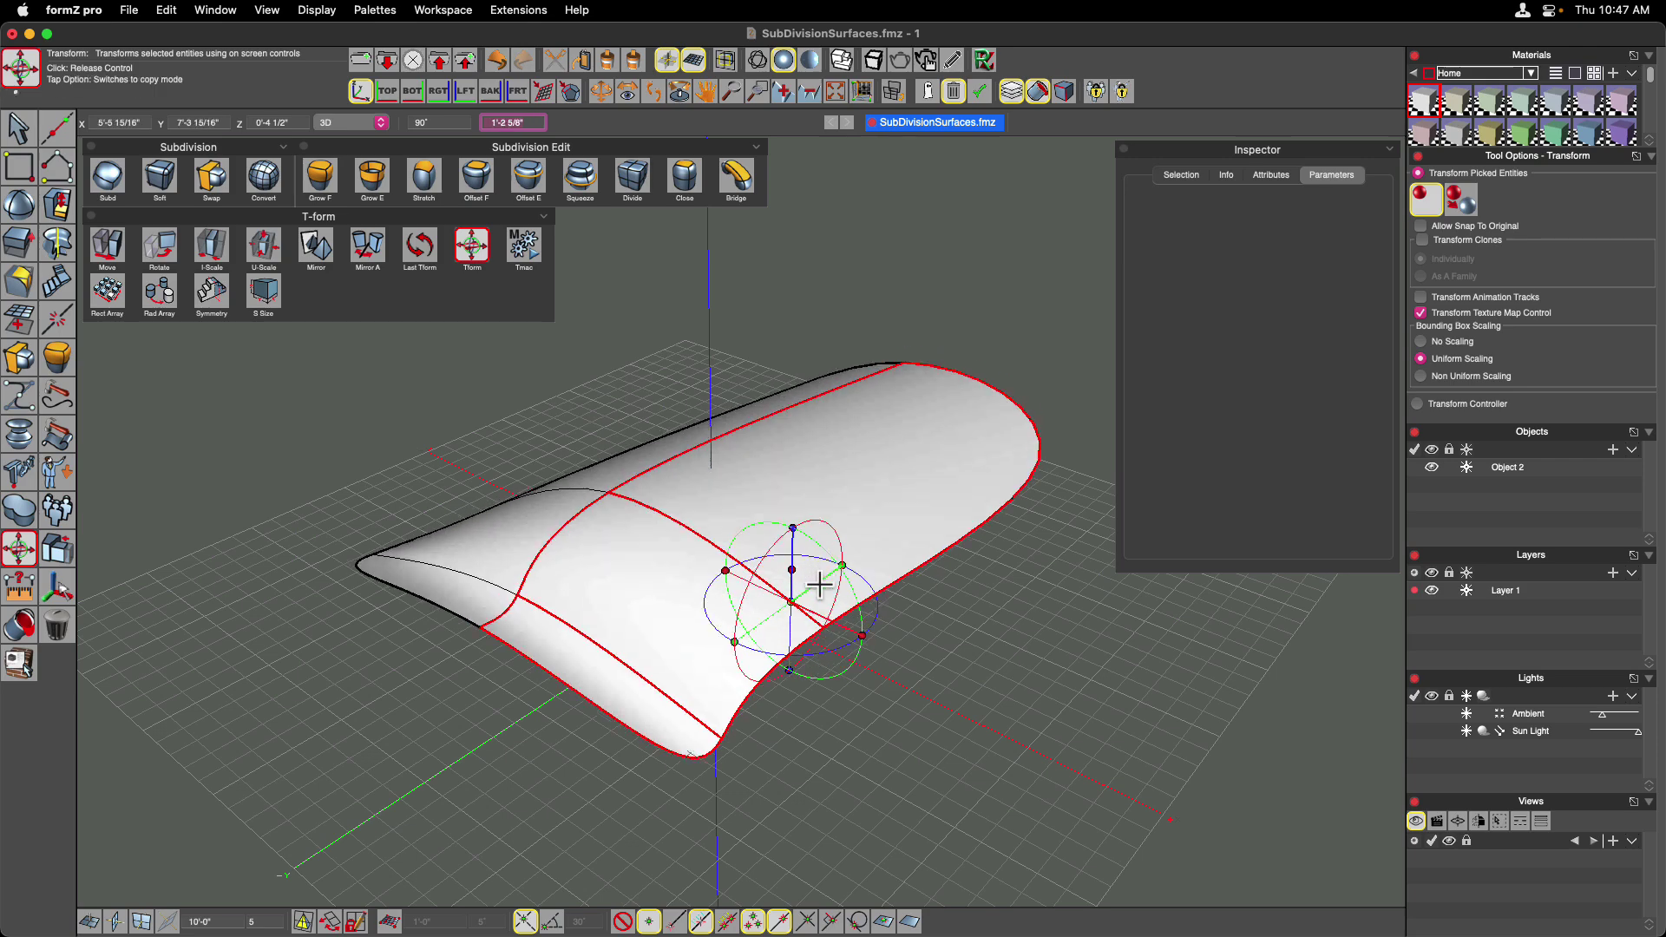
left_click(778, 555)
left_click(766, 565)
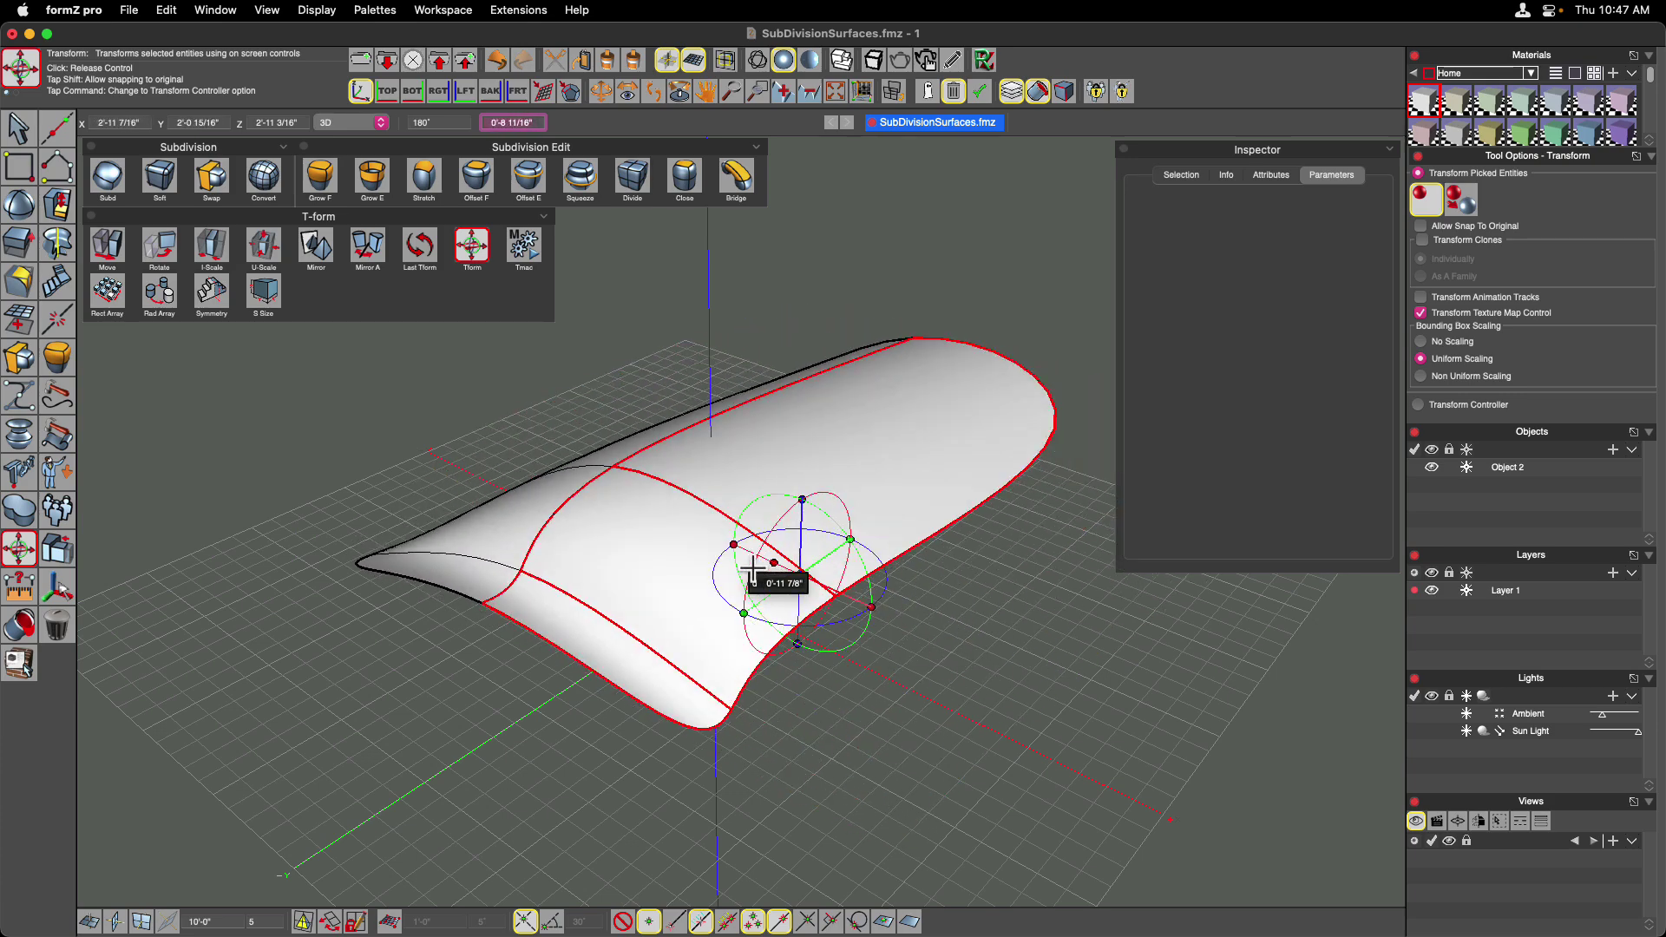
left_click(856, 632)
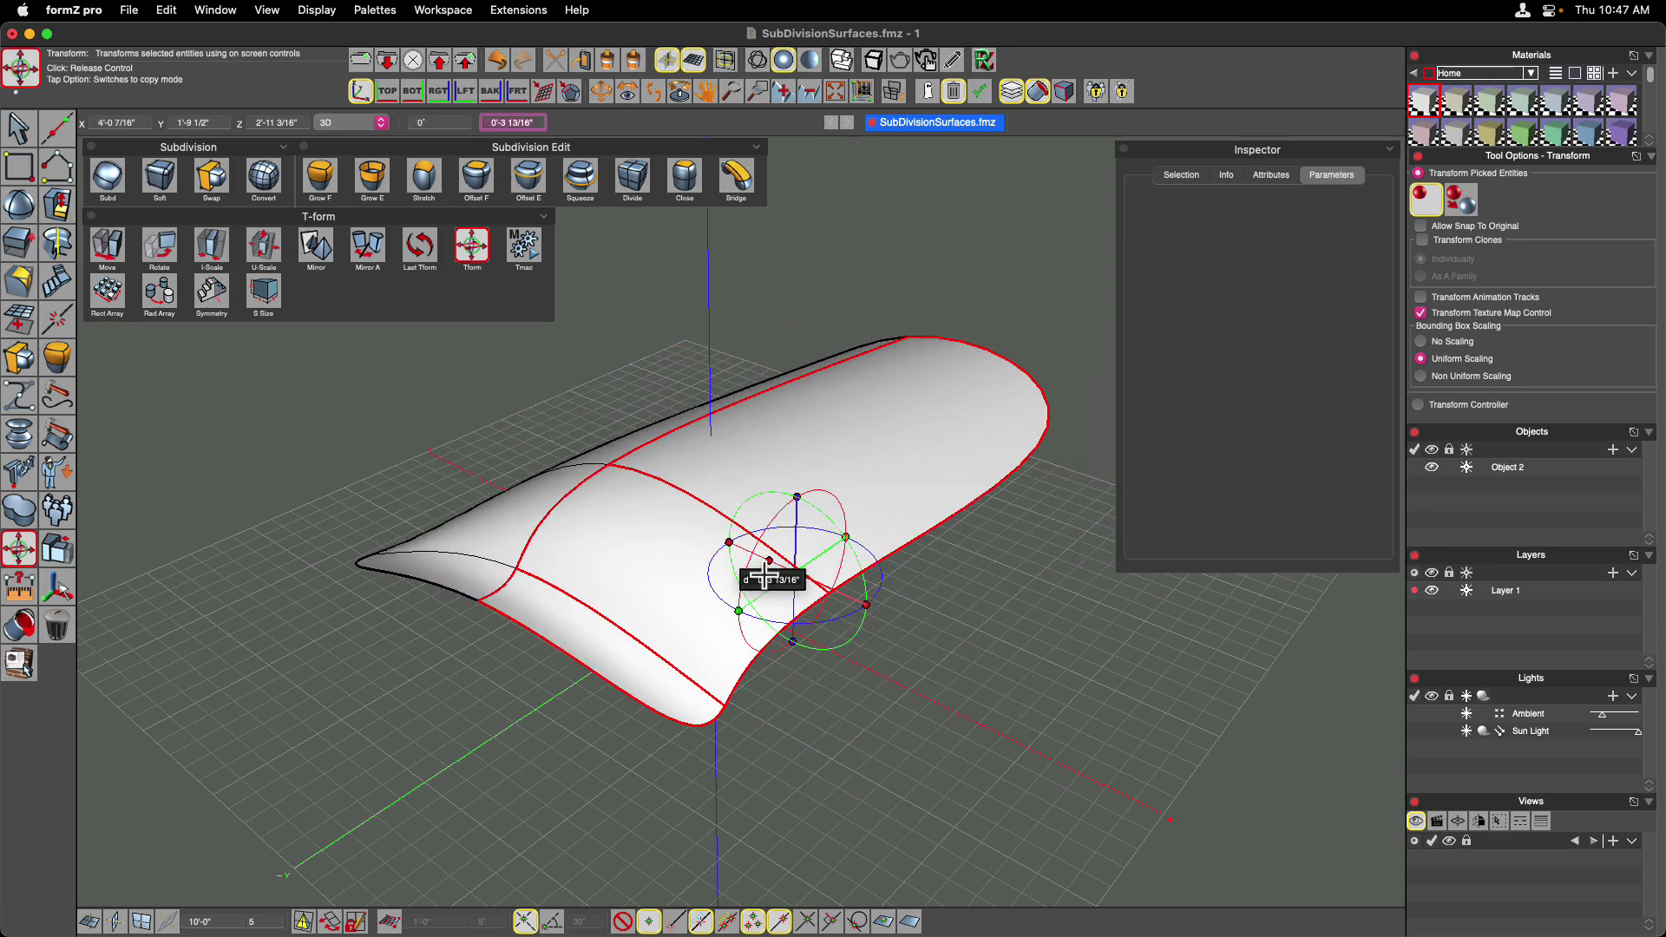
Rotate the three picked faces about the Y axis and then the Z axis with the Transform controls, and deselect them
left_click(850, 644)
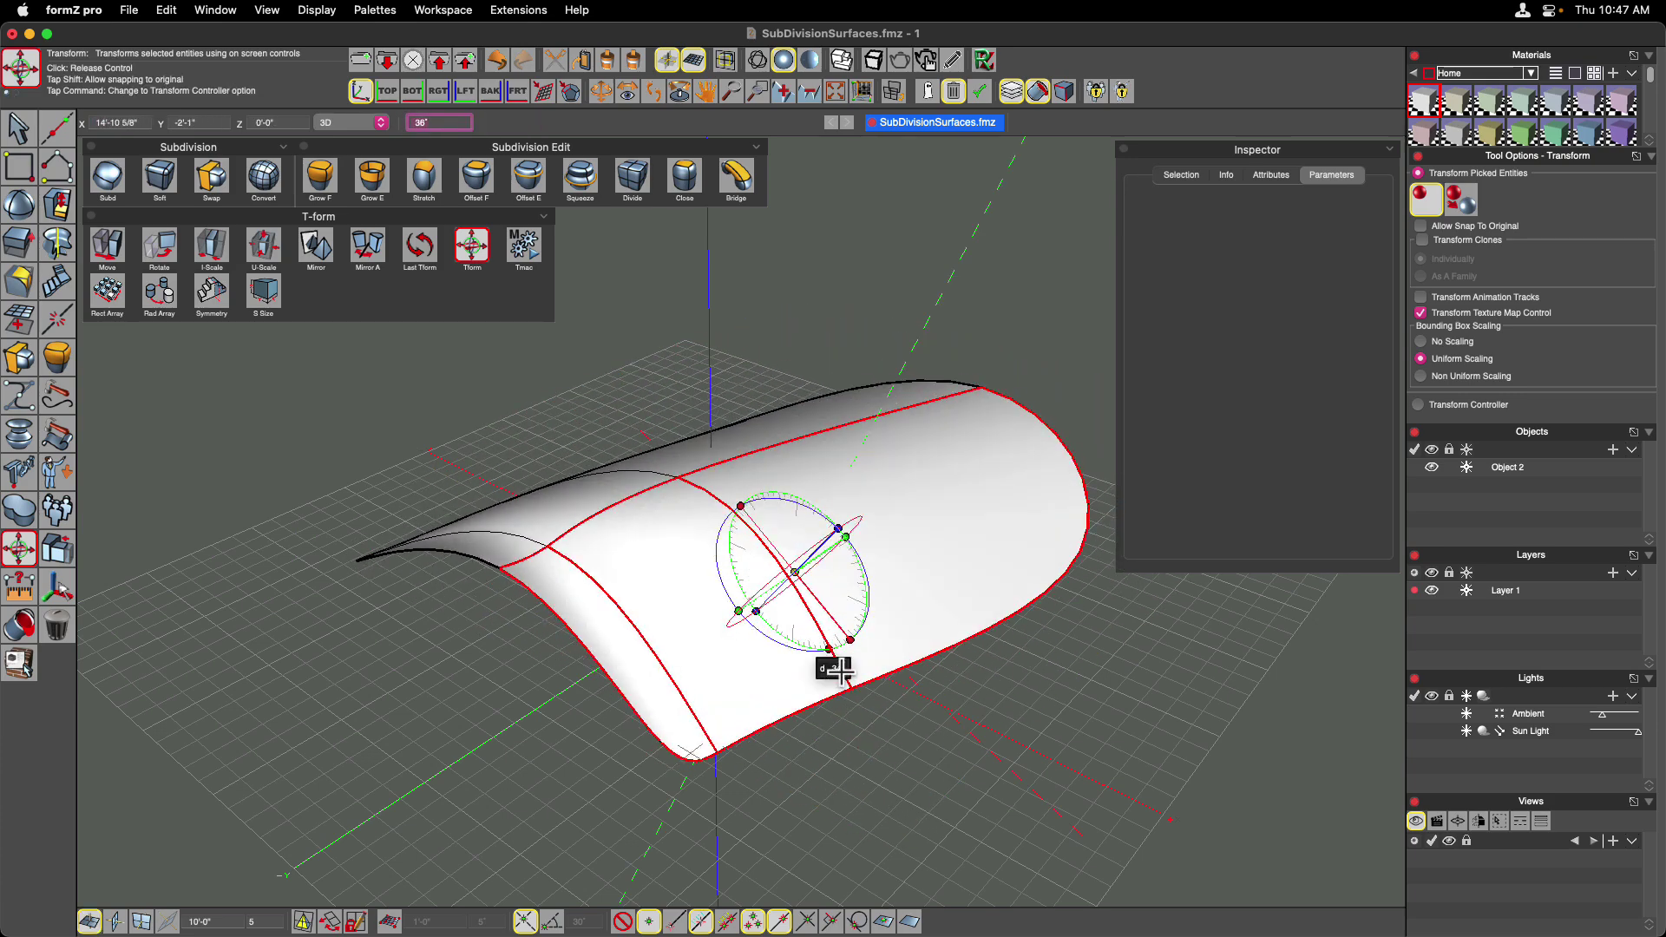
left_click(880, 642)
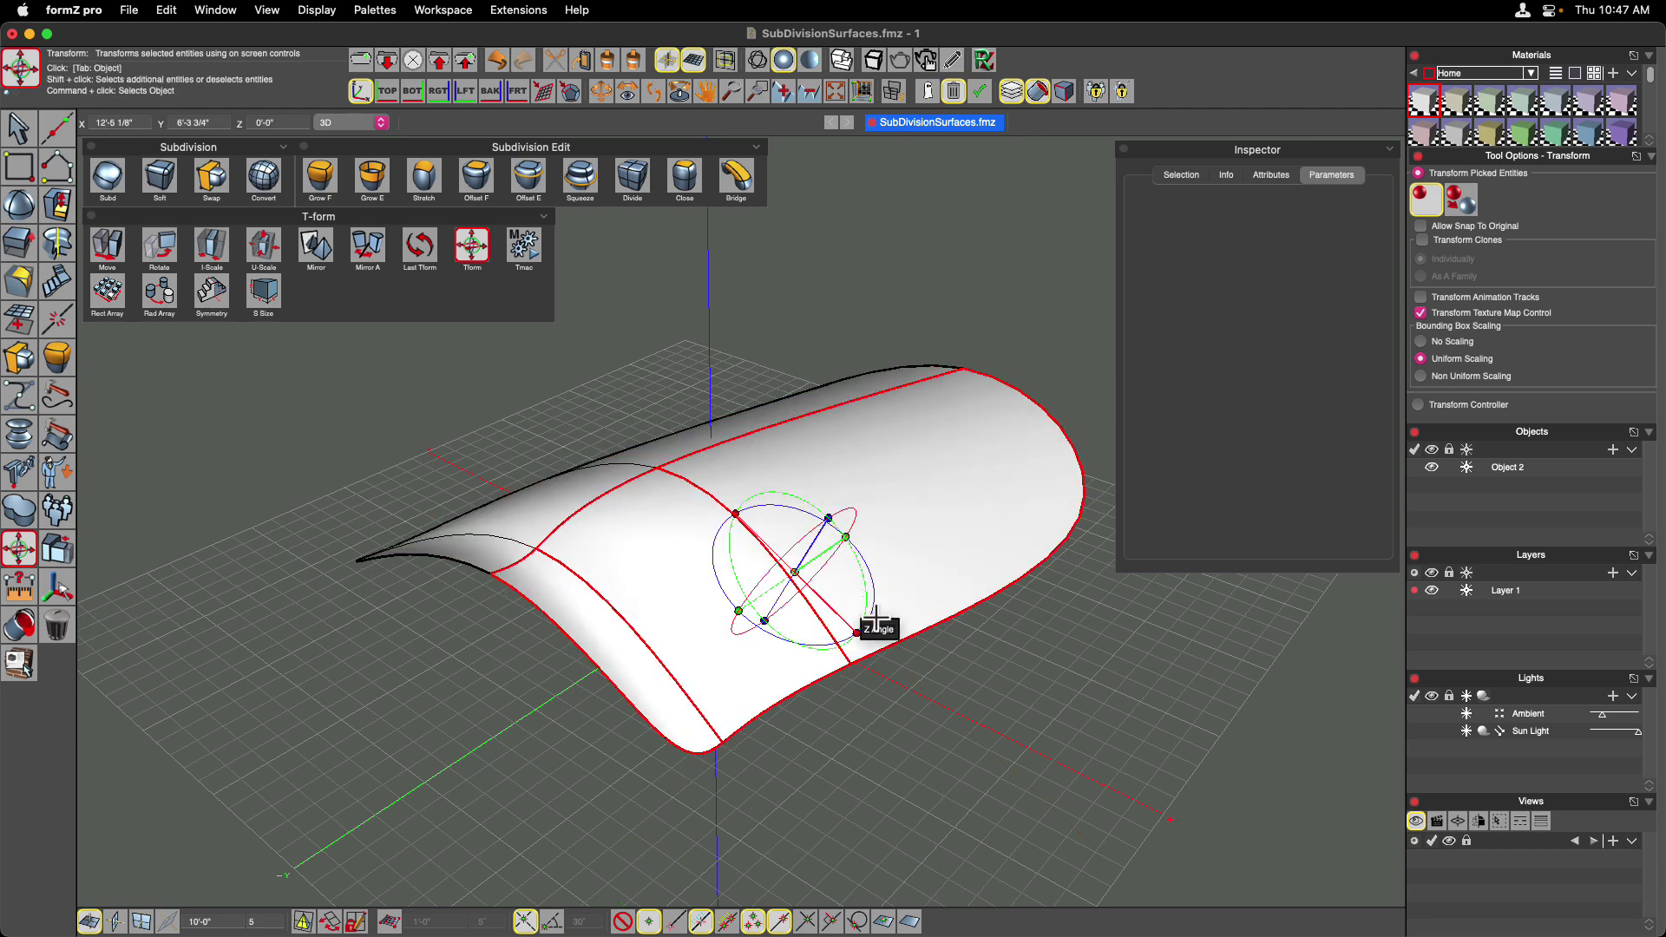
left_click(713, 574)
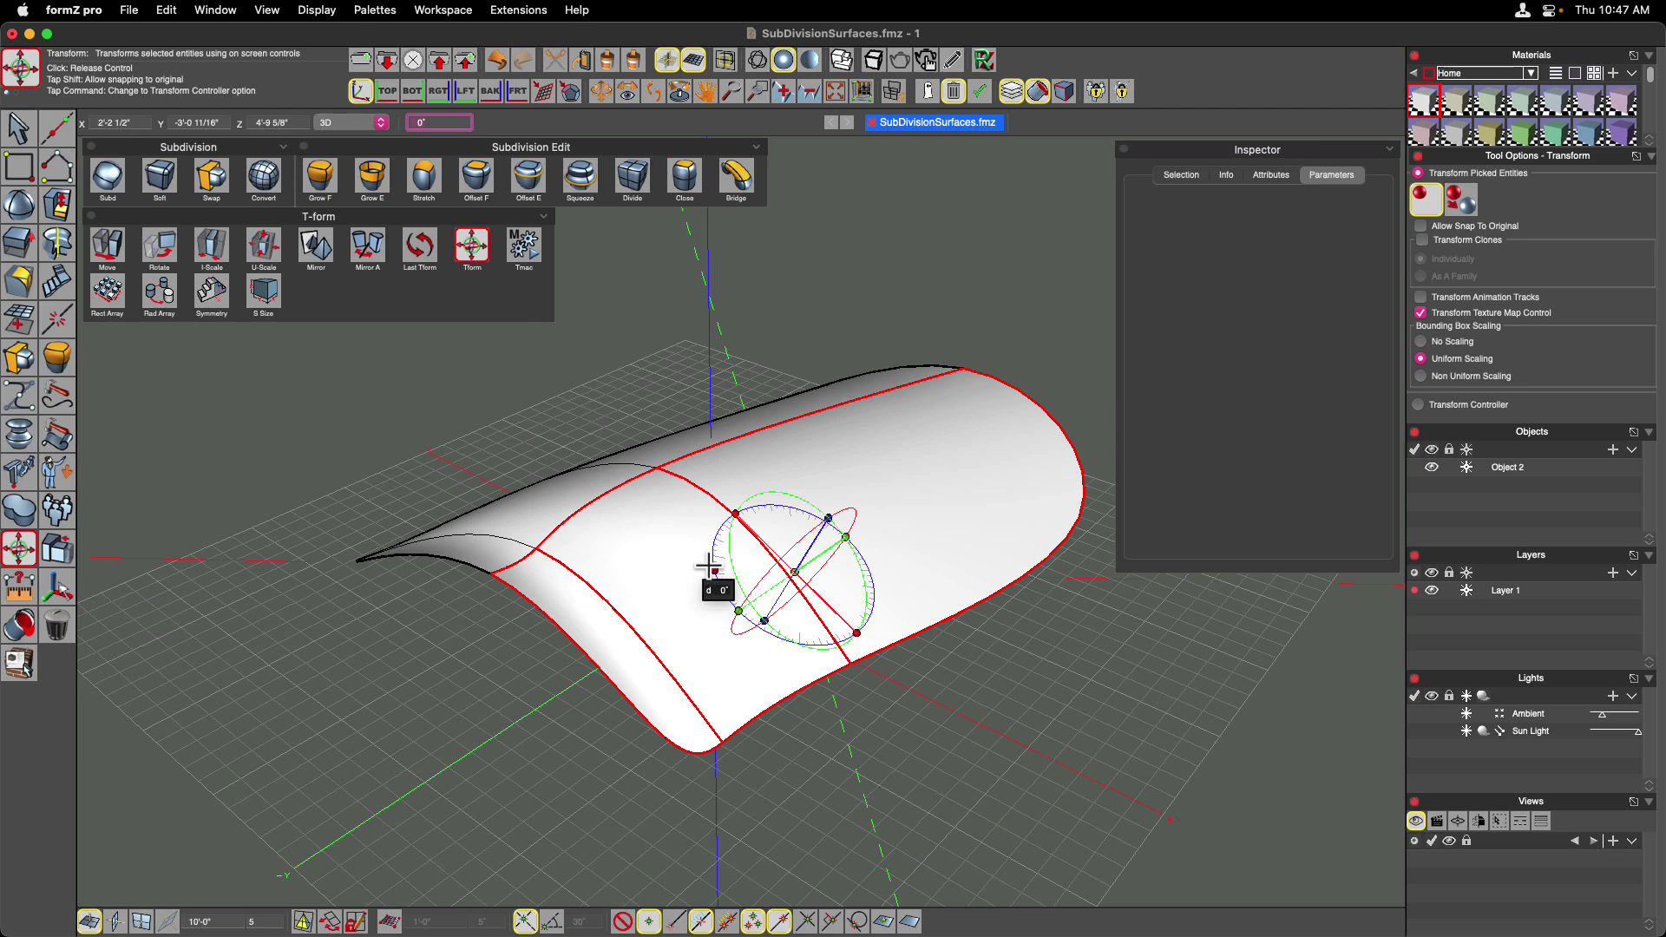
left_click(728, 607)
left_click(495, 404)
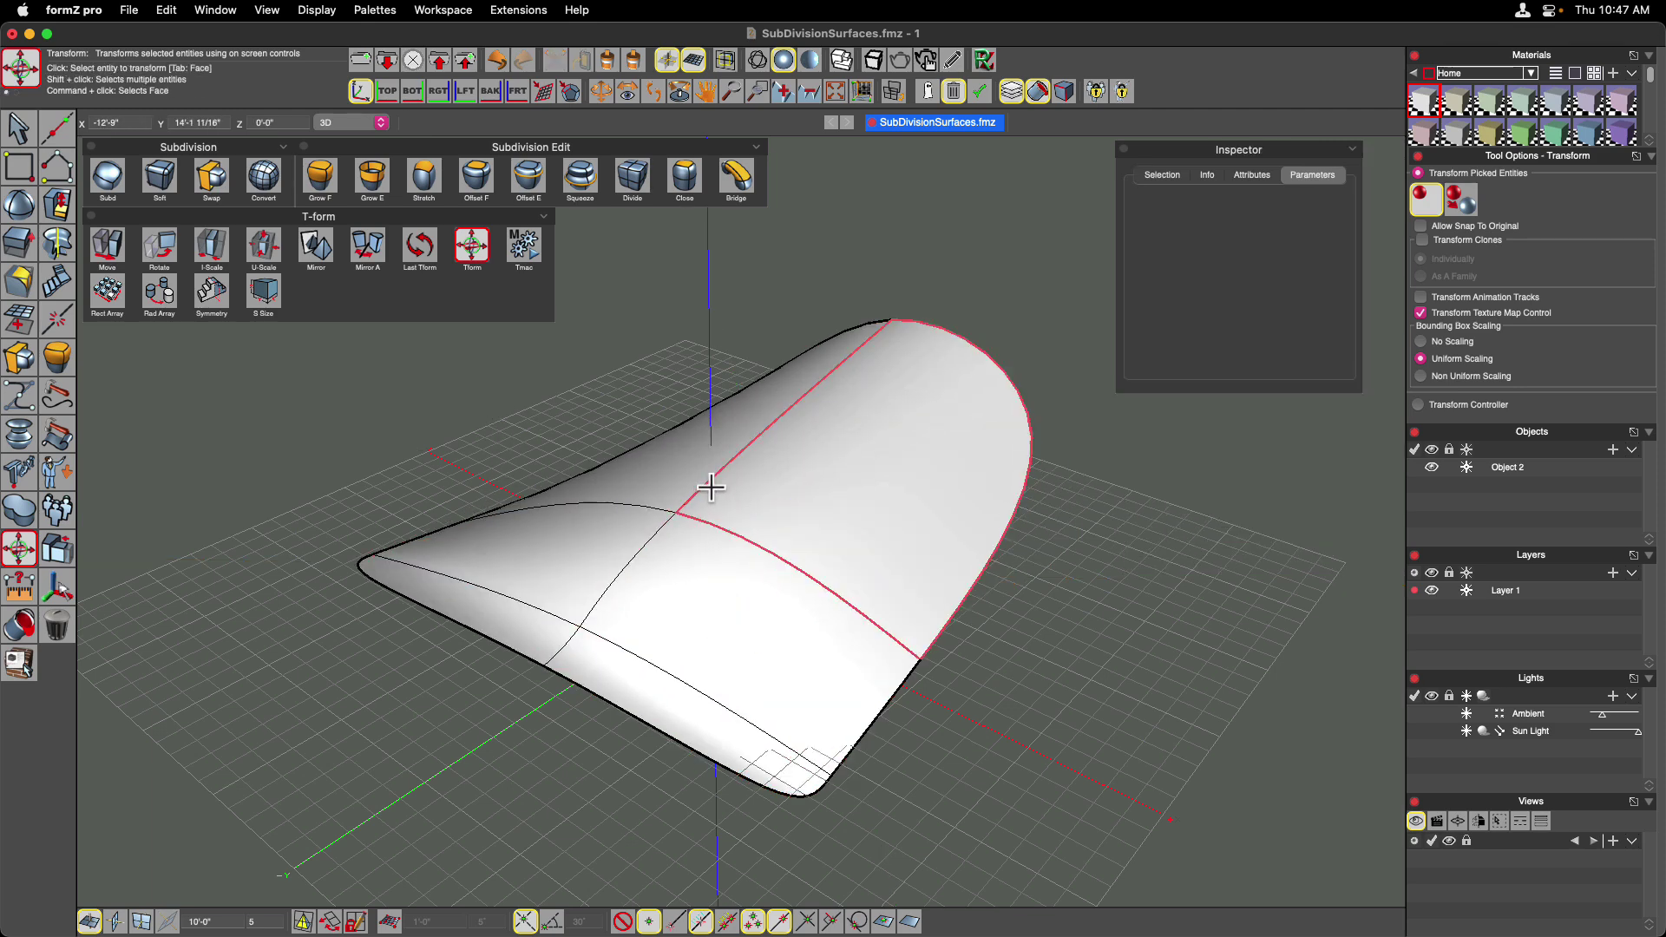
Transform the short segment of the surface's central line, raising it vertically by about 2'-5", and deselect it
left_click(632, 556)
key("Tab")
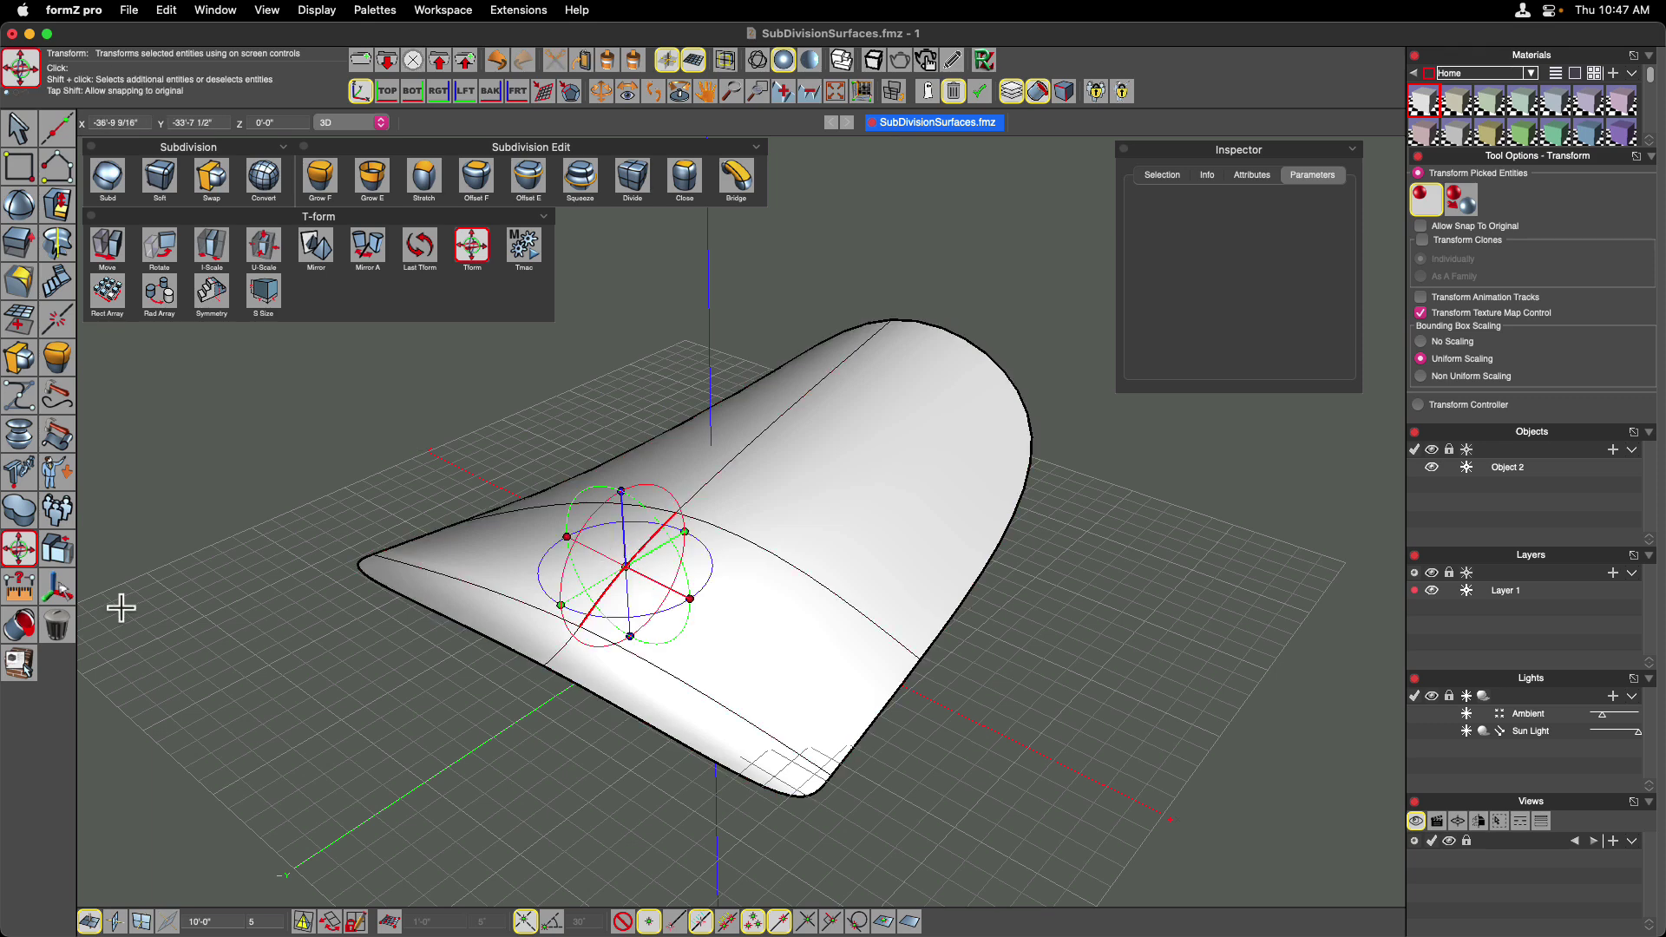
left_click(608, 552)
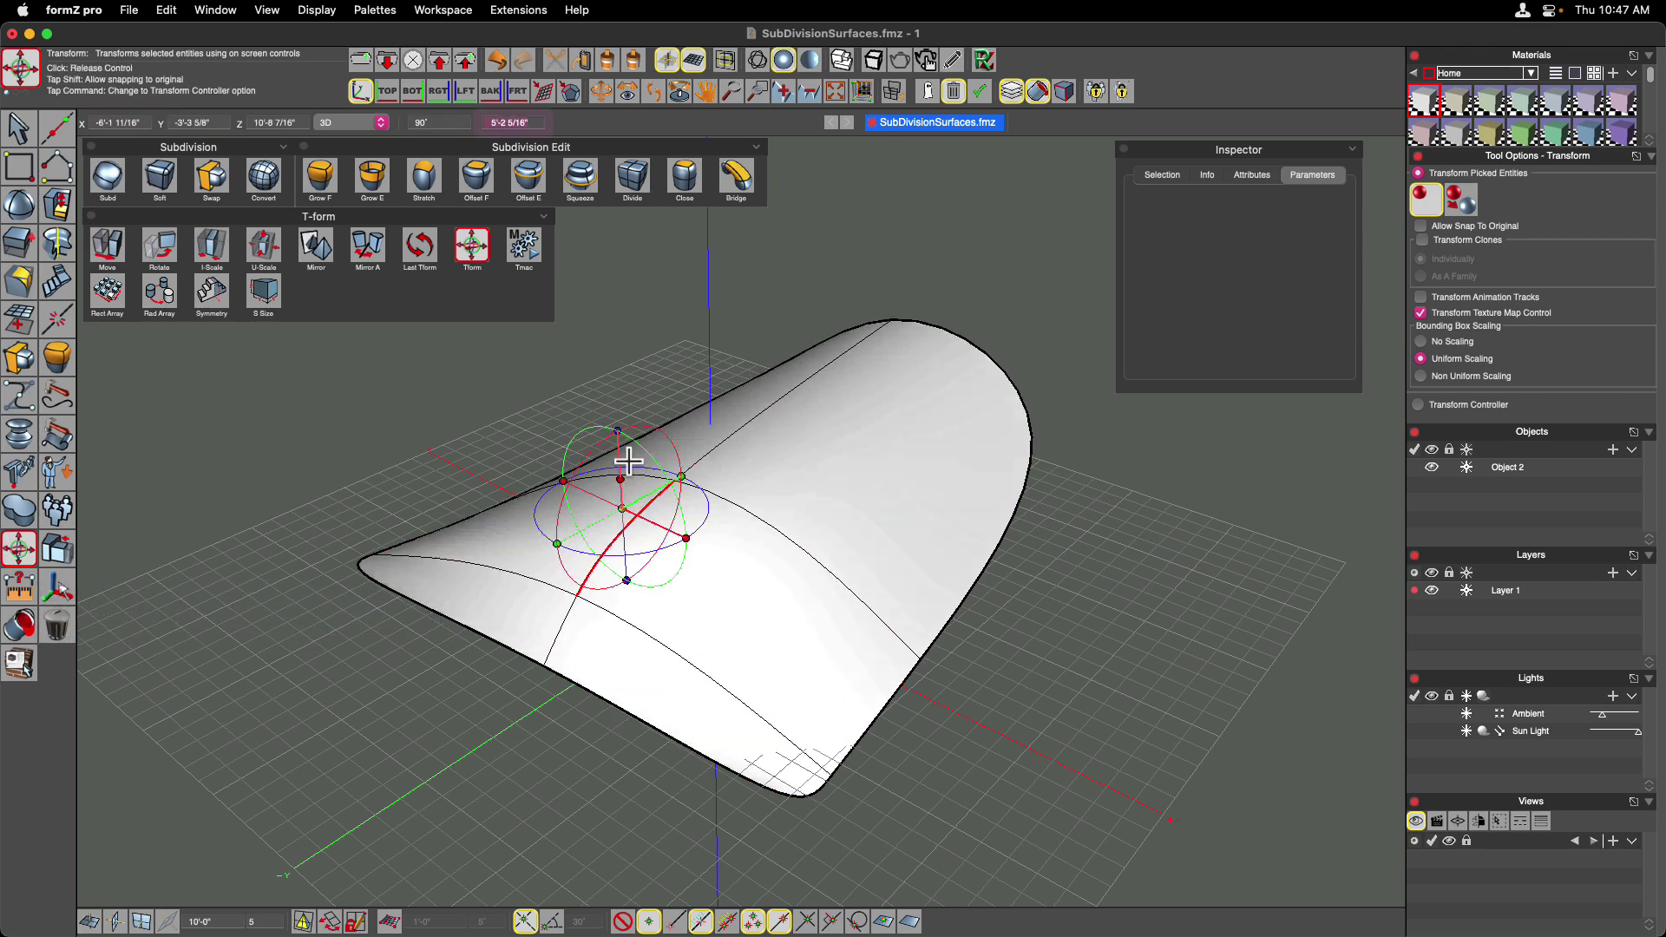
left_click(626, 512)
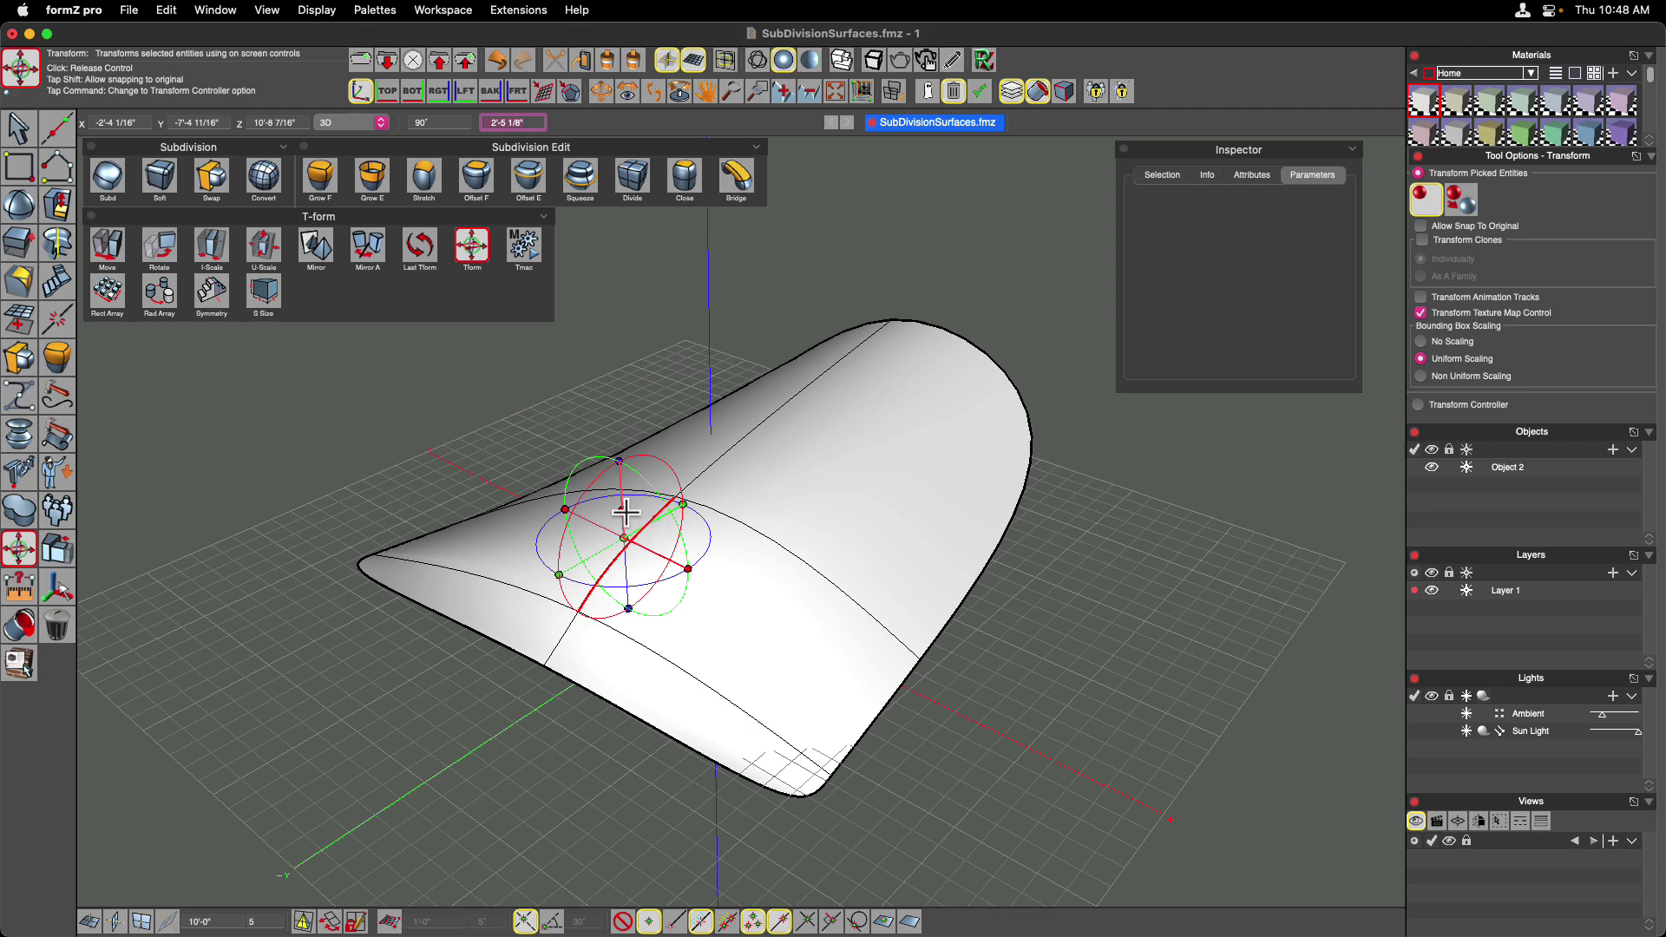
left_click(487, 434)
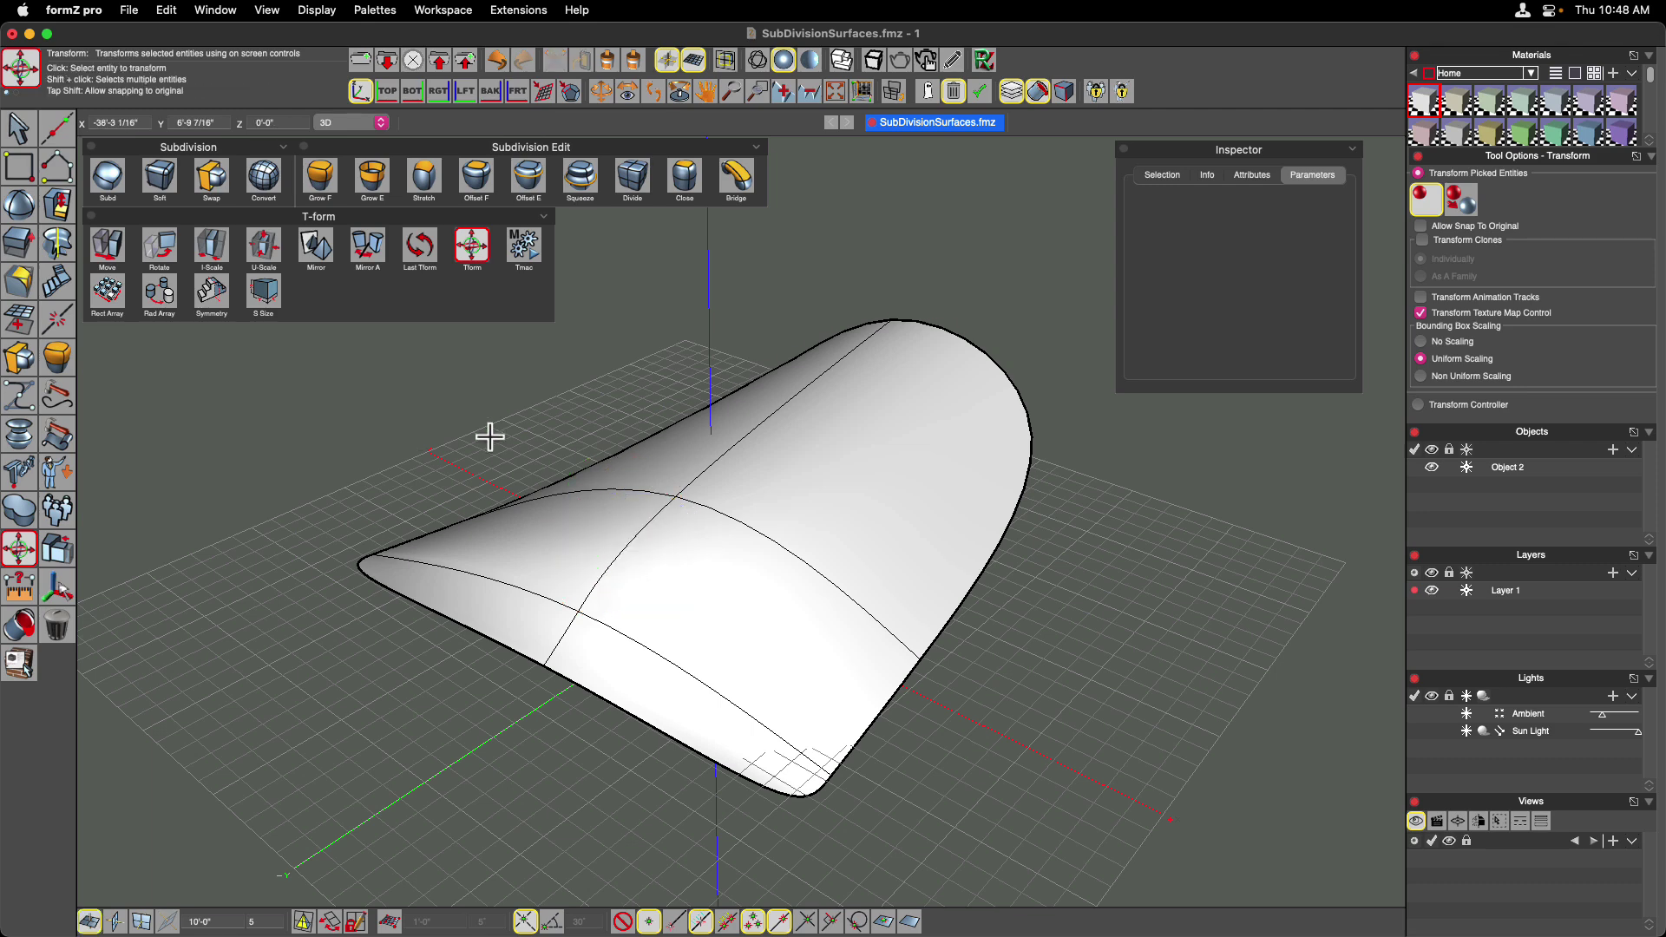
Transform the long segment of the surface's central line, lowering it vertically by about 0'-11 1/2", and deselect it
left_click(791, 401)
left_click(793, 345)
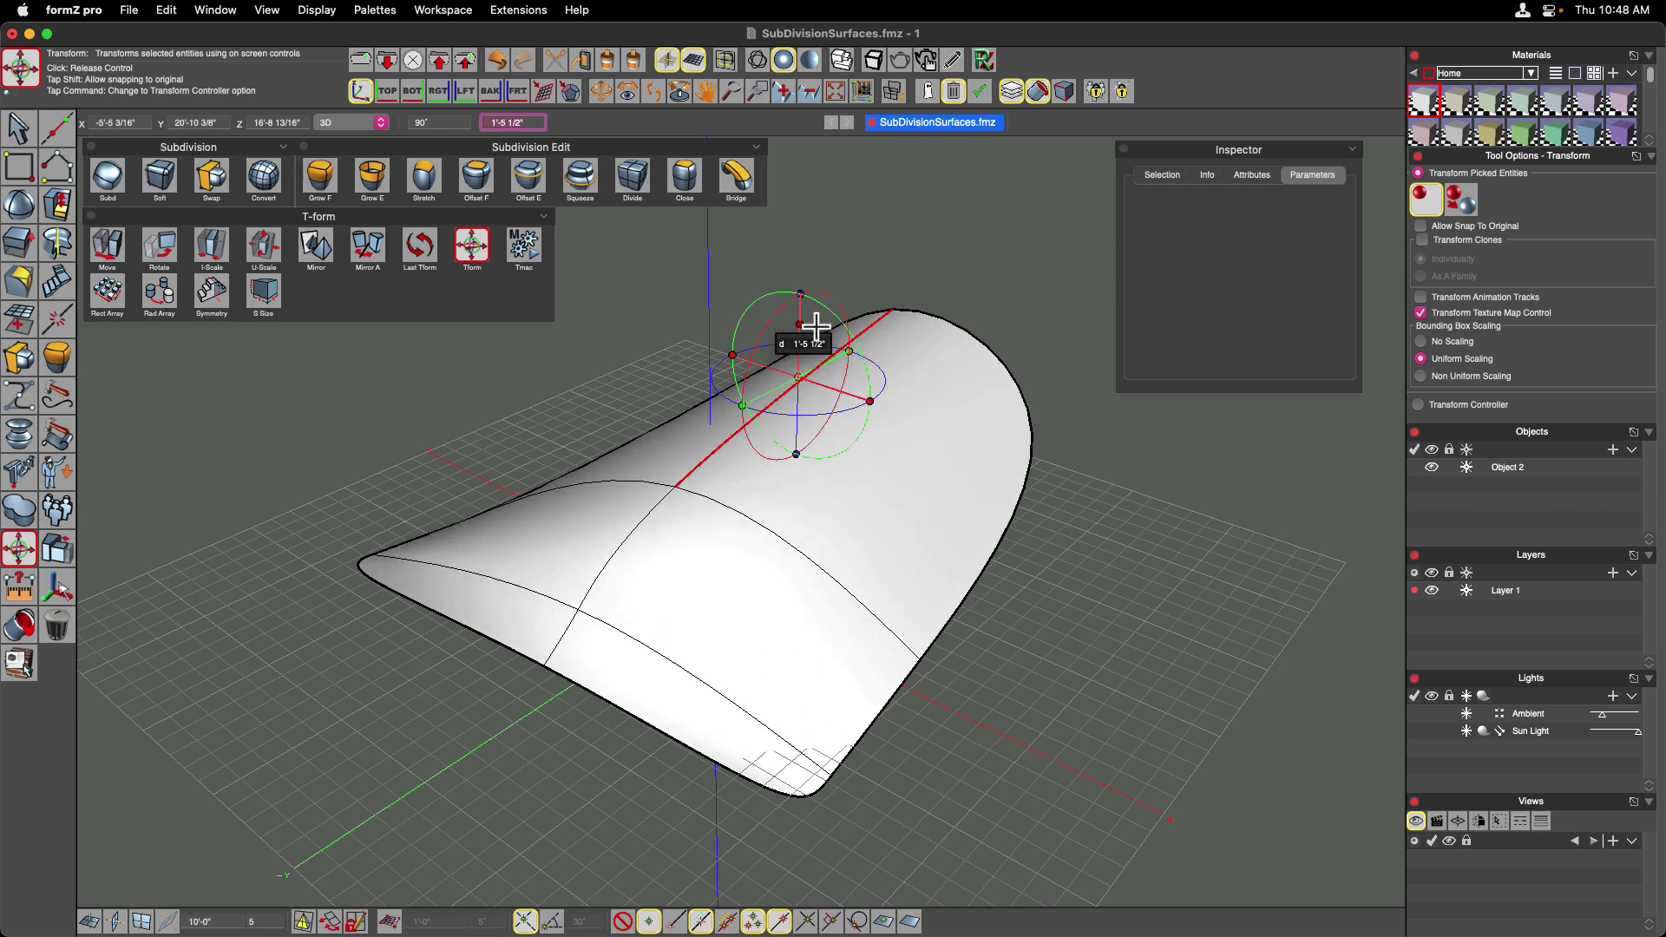
left_click(736, 357)
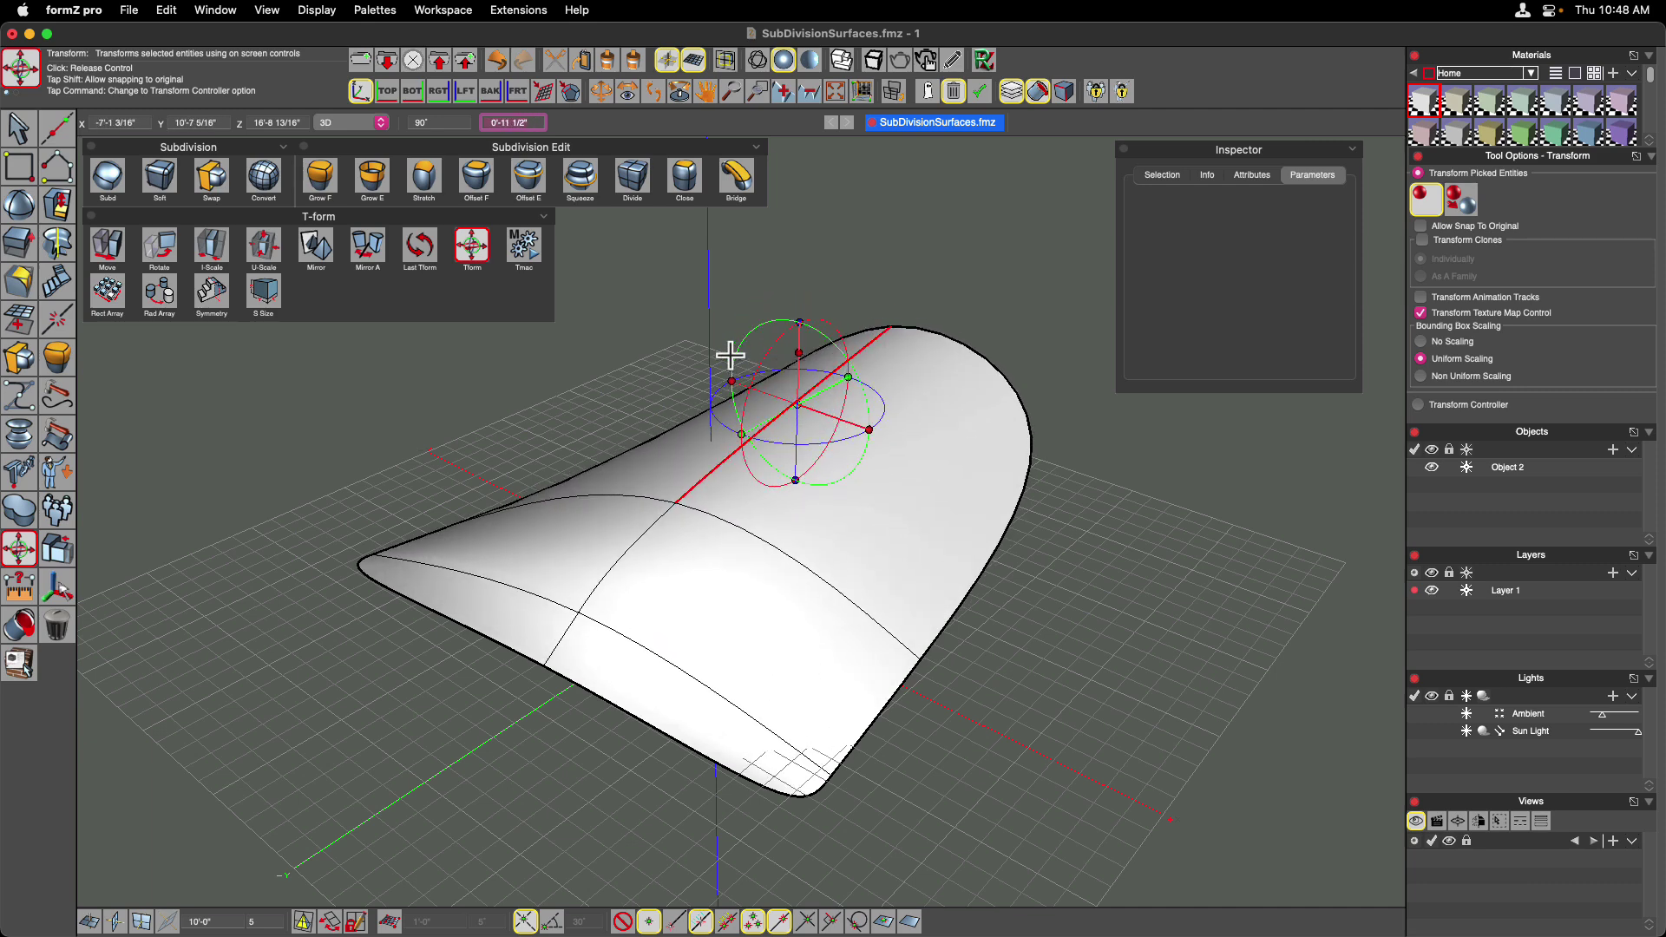
left_click(611, 422)
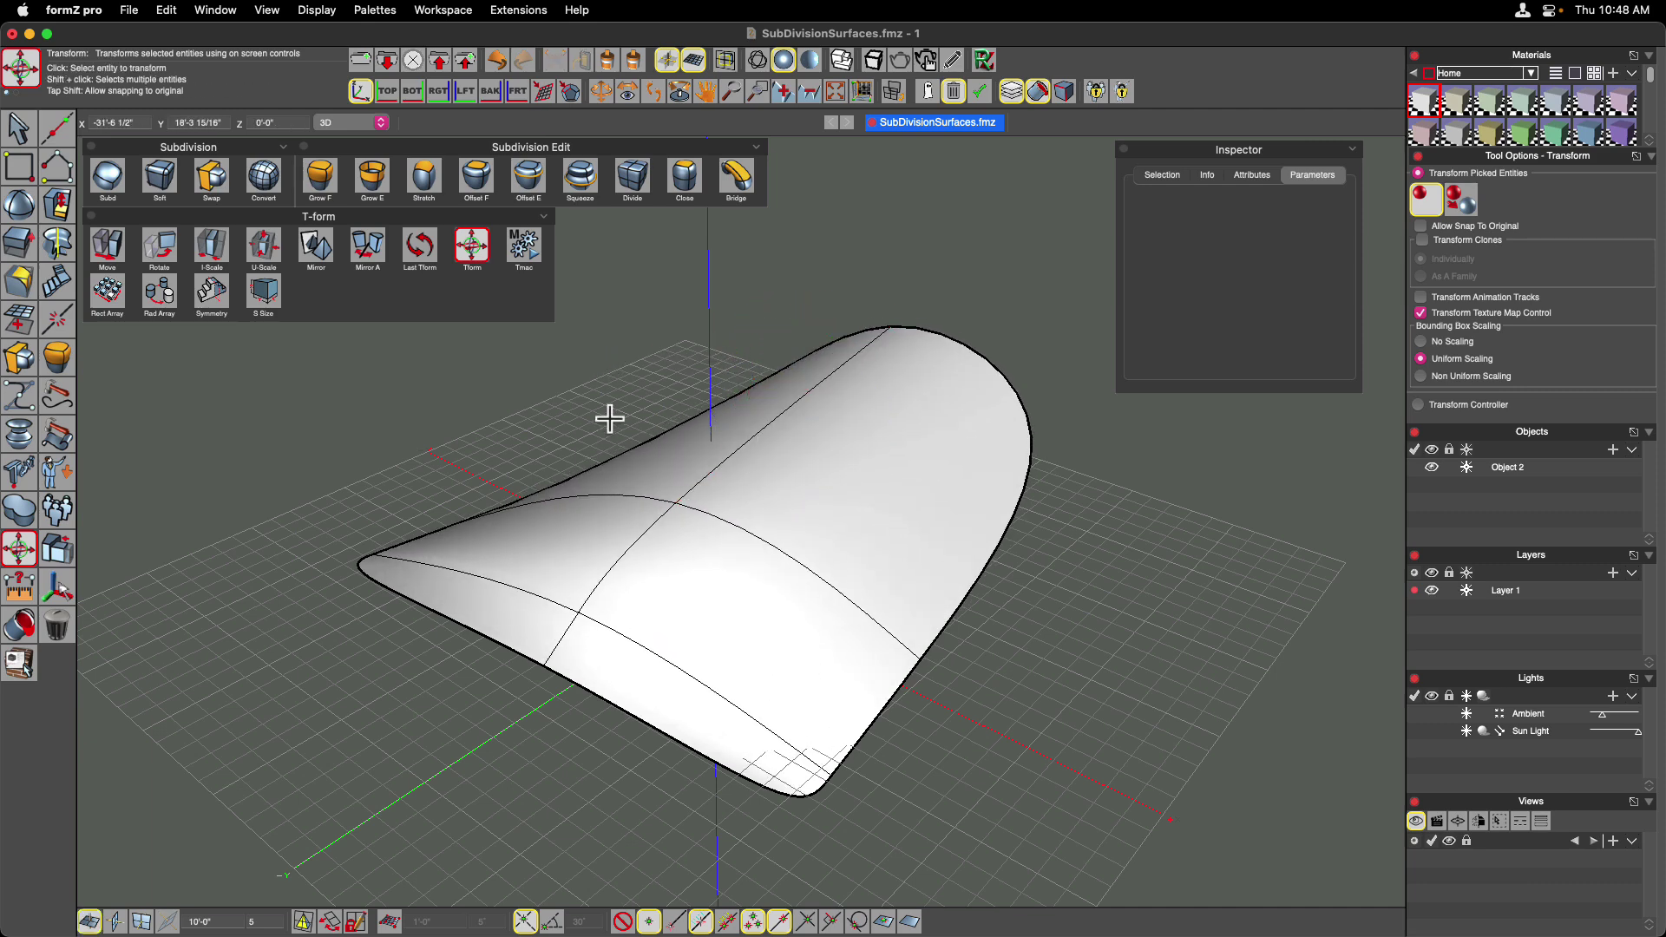
Transform the outer edge segment on the surface's +X side, moving it inward along X by about 6'
left_click(1009, 532)
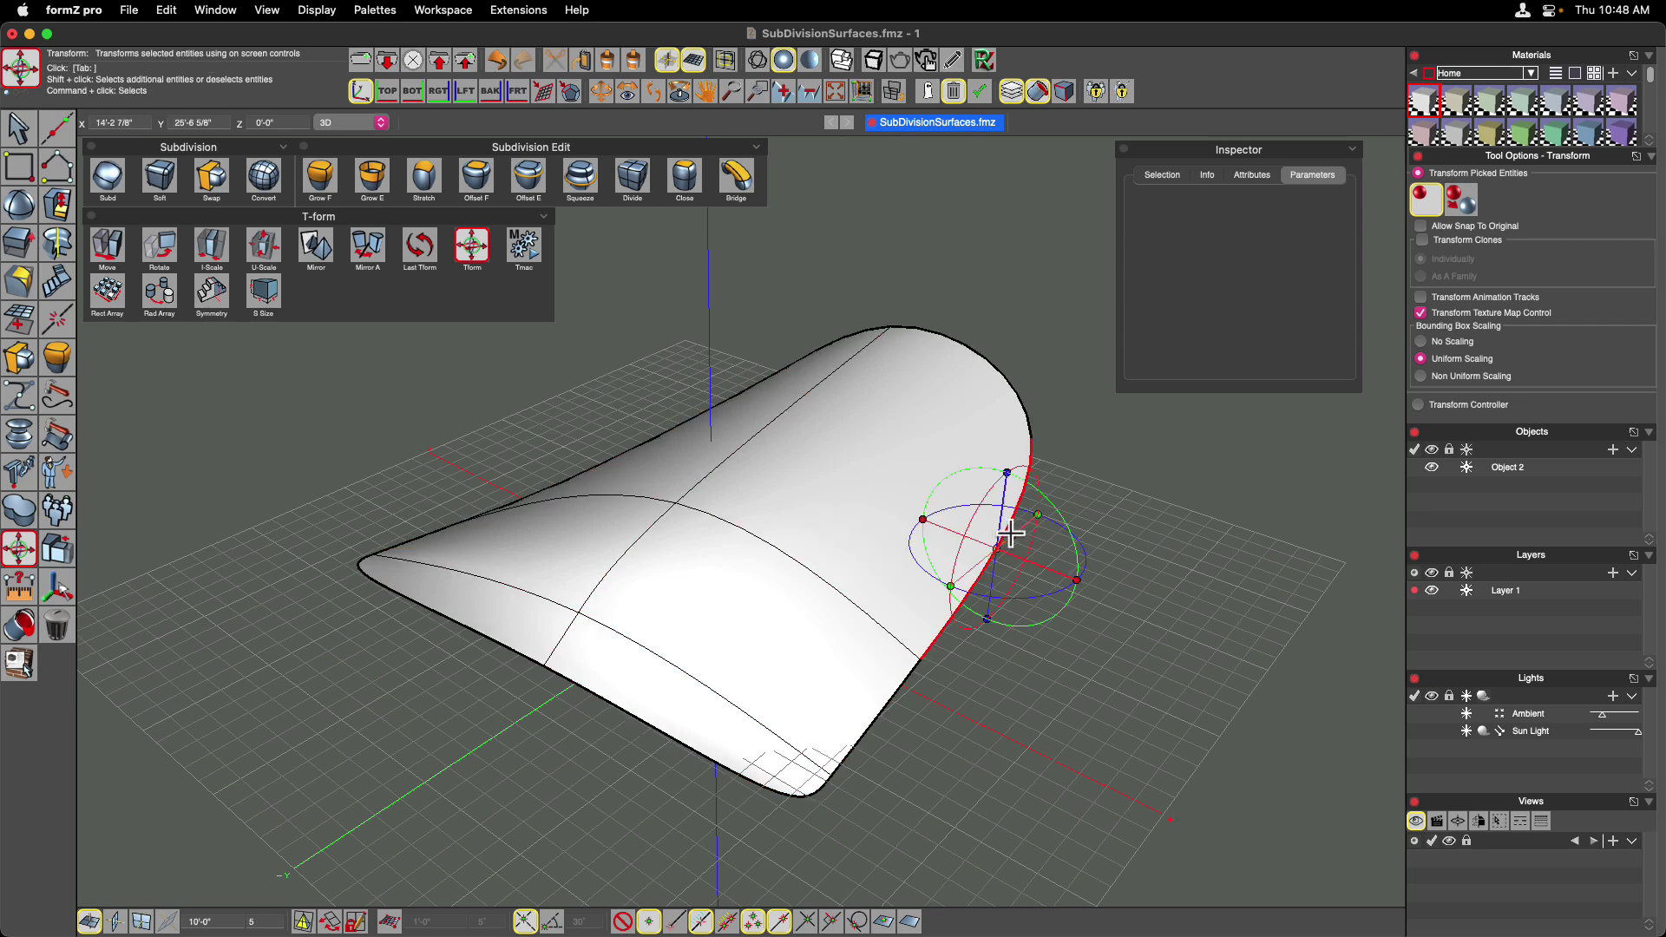
left_click(1038, 565)
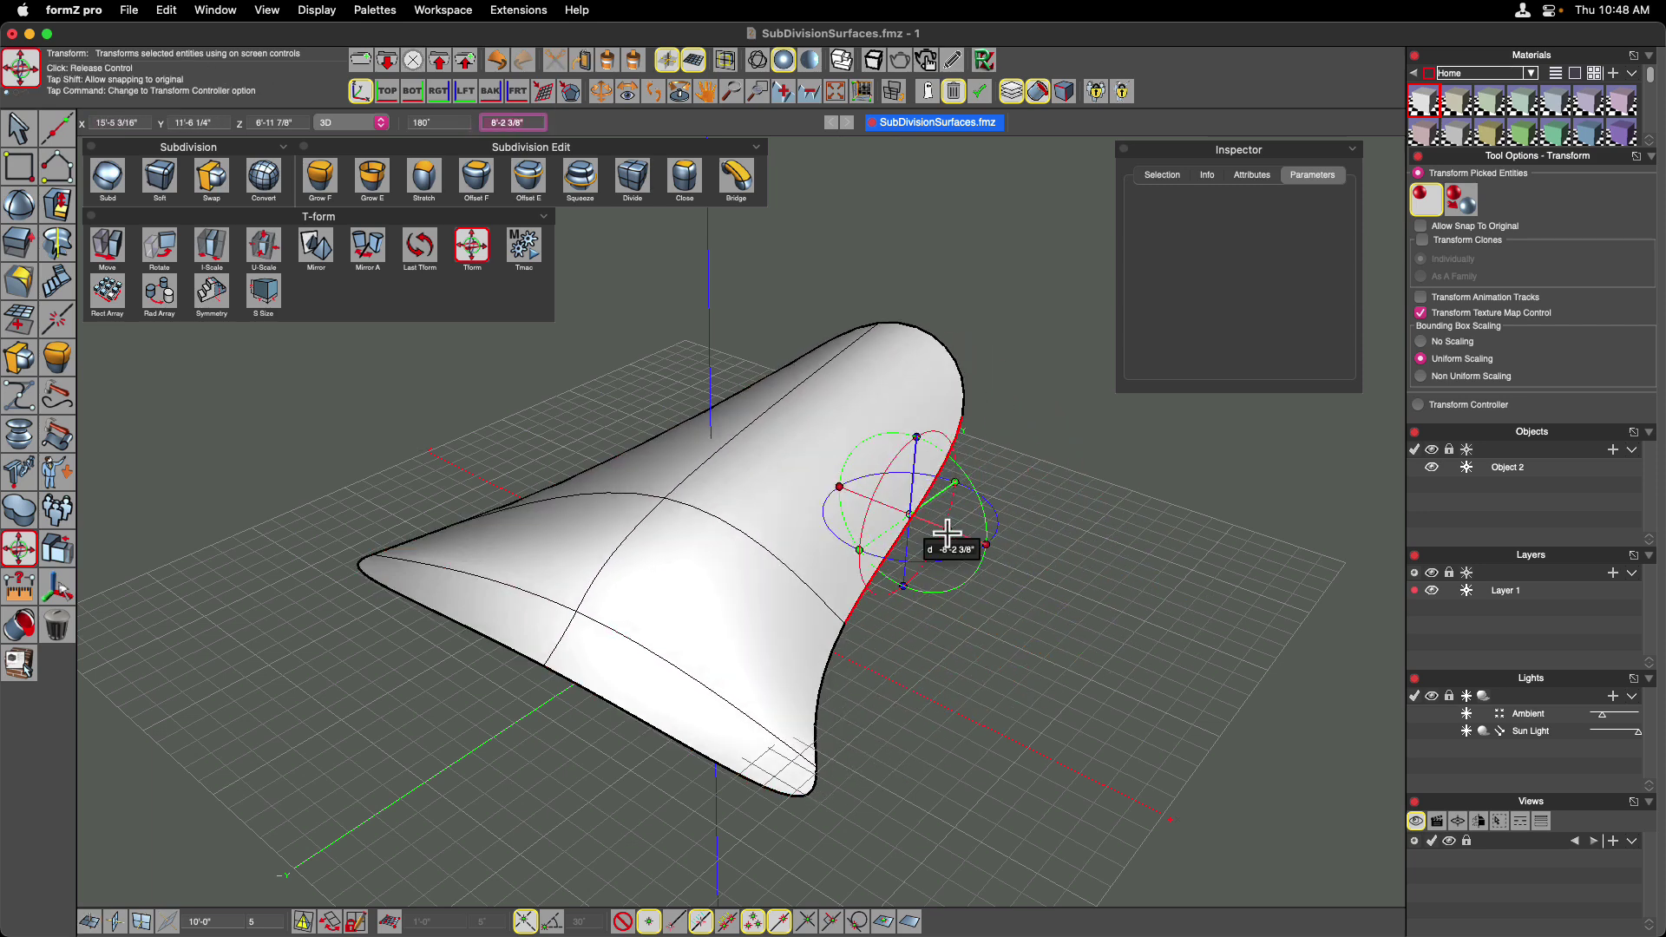
left_click(934, 540)
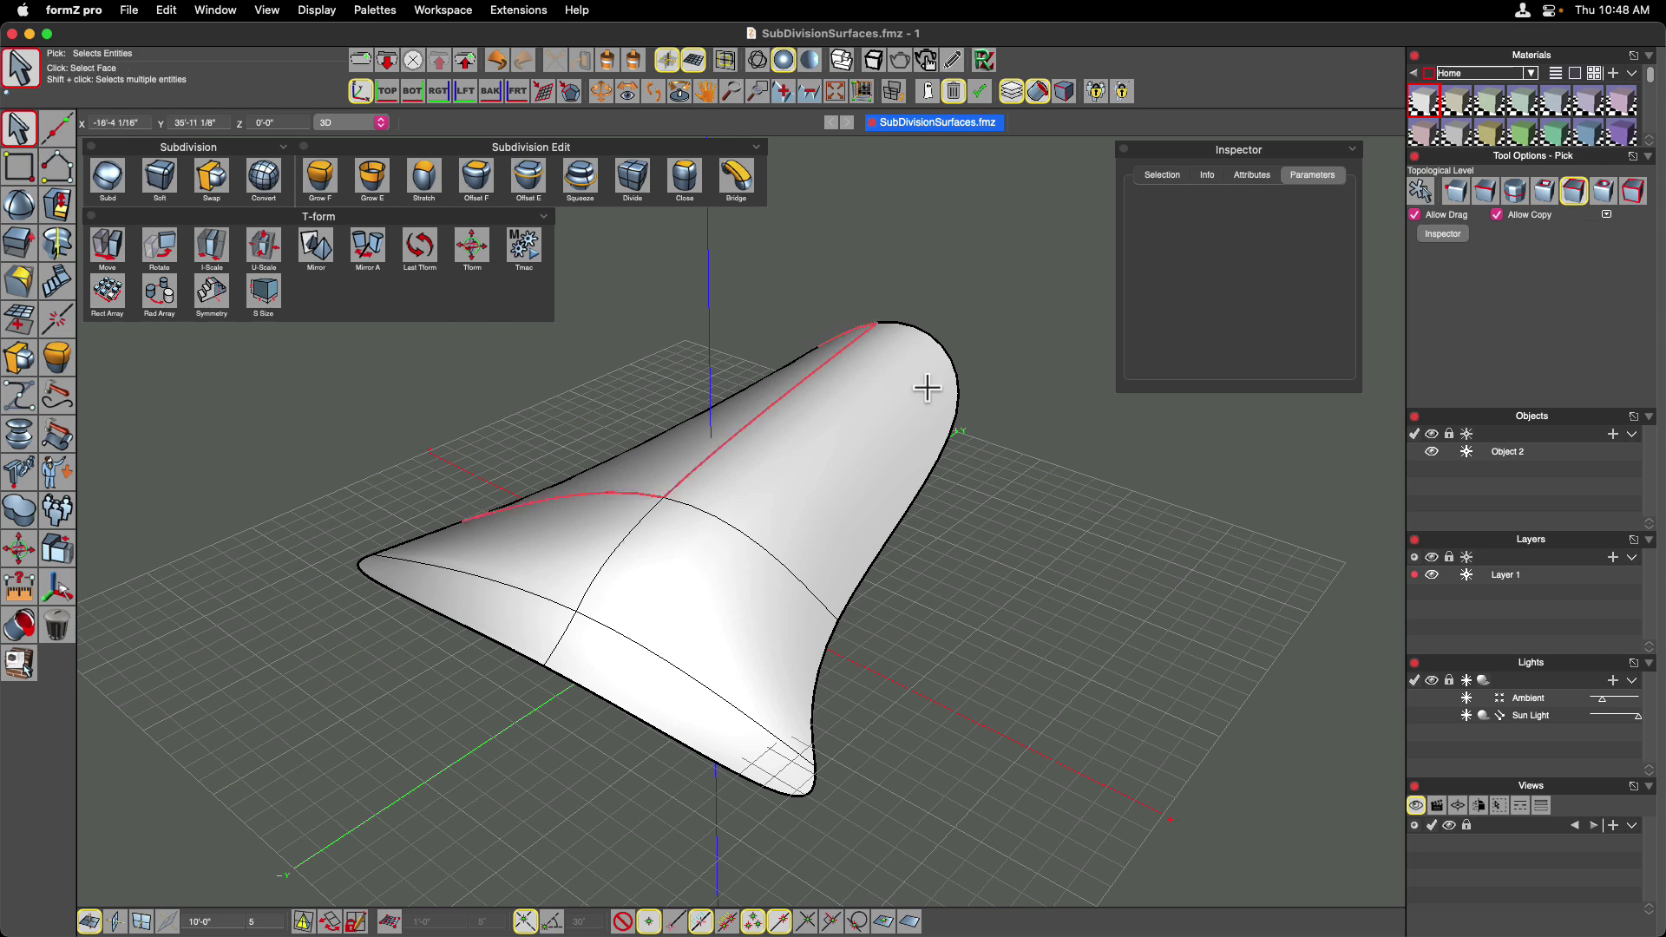
Set Pick to the automatic topological level, pick the whole subdivision surface and show its controls, and deselect it
left_click(1419, 196)
left_click(696, 531)
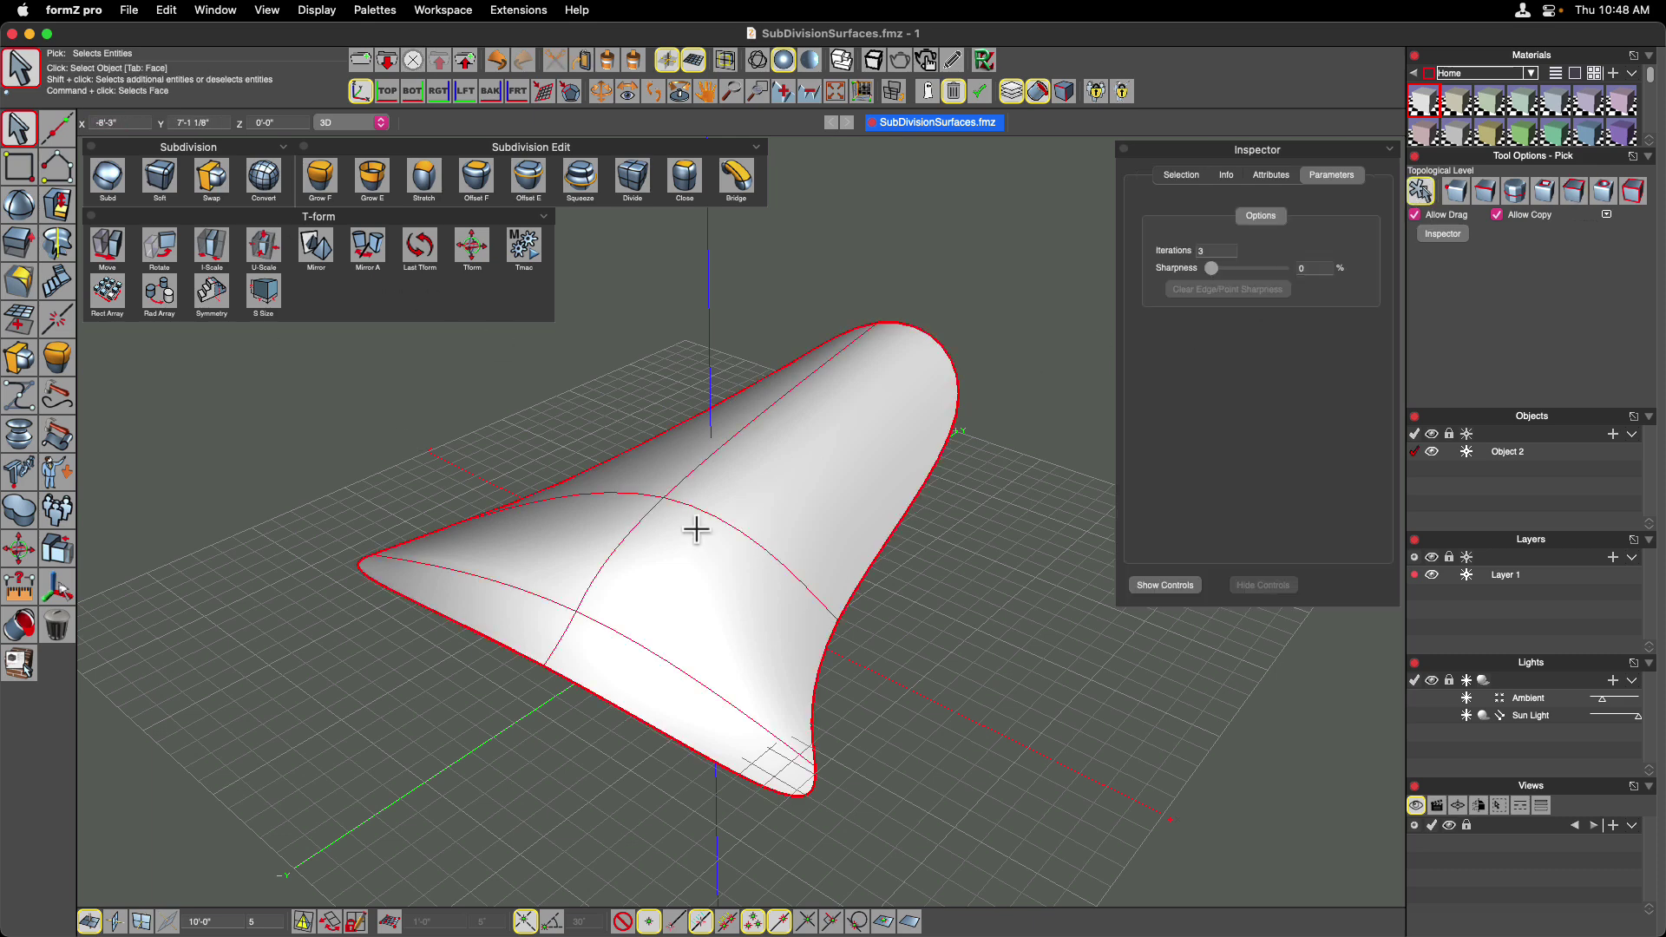
left_click(1178, 587)
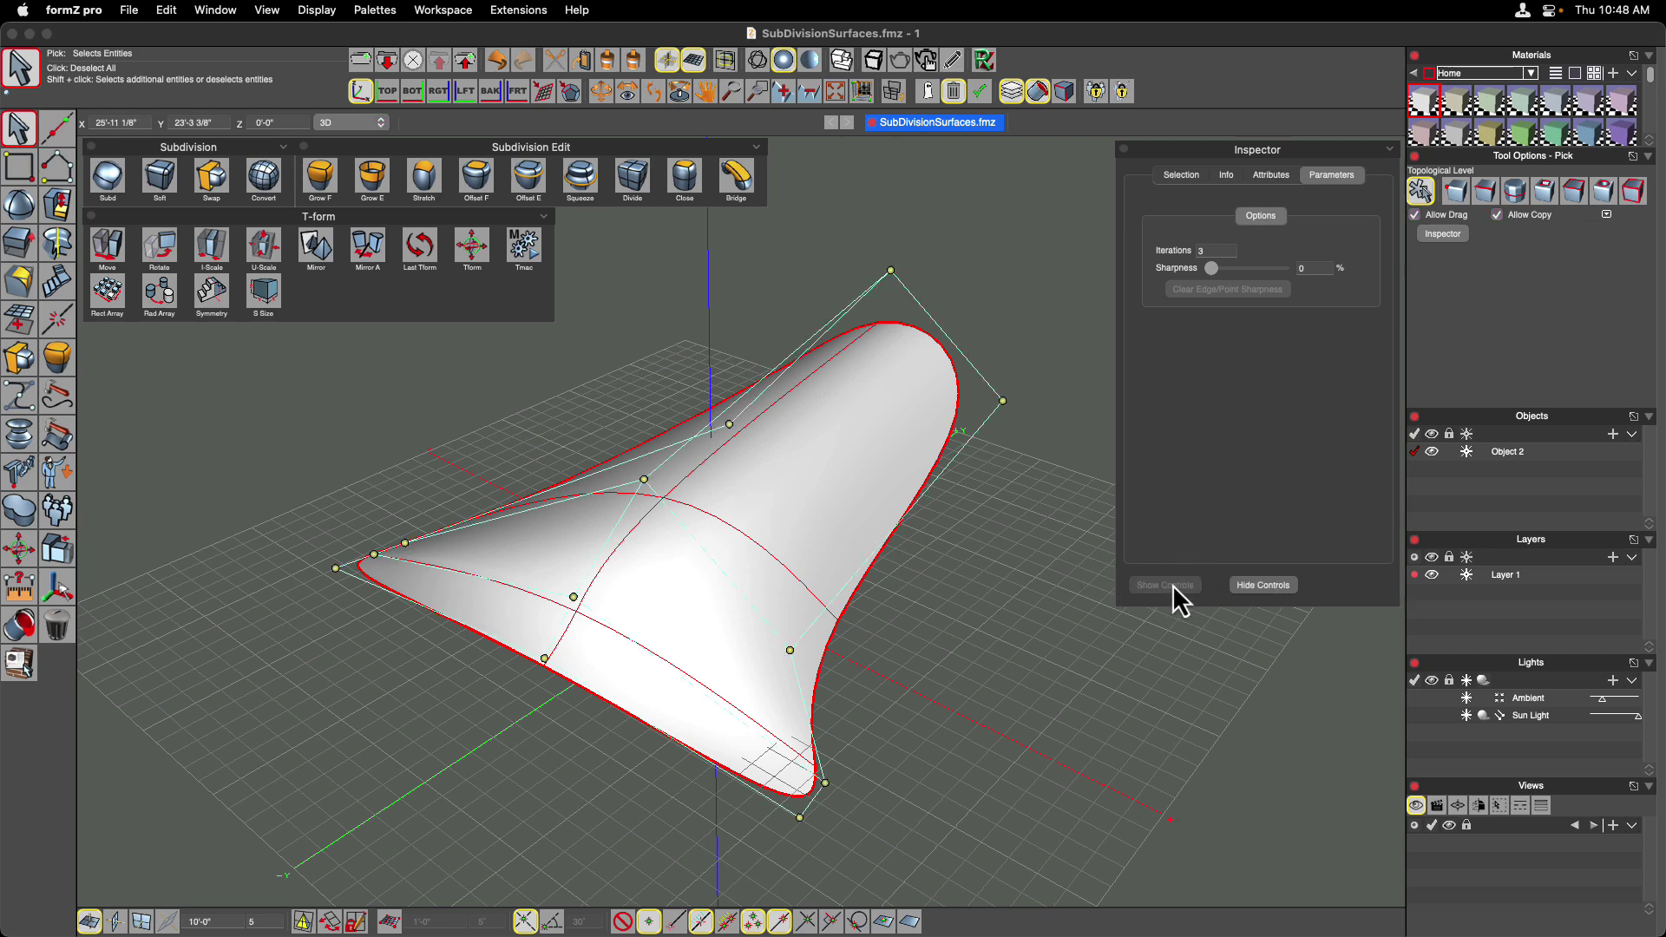
right_click(779, 484)
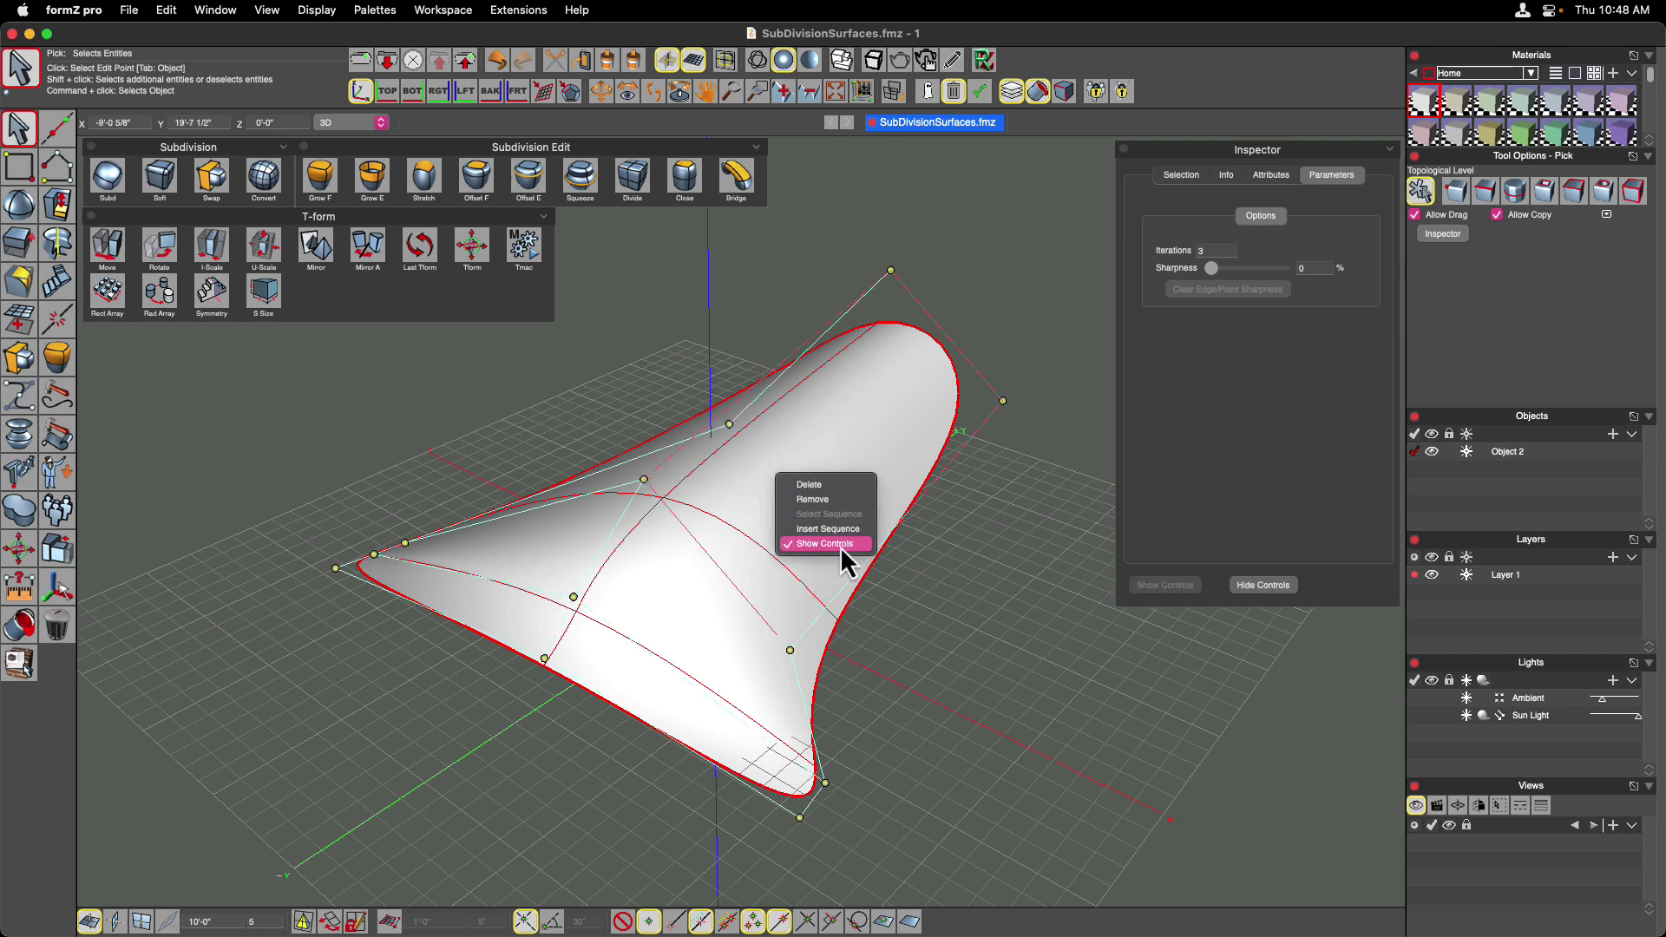
left_click(900, 576)
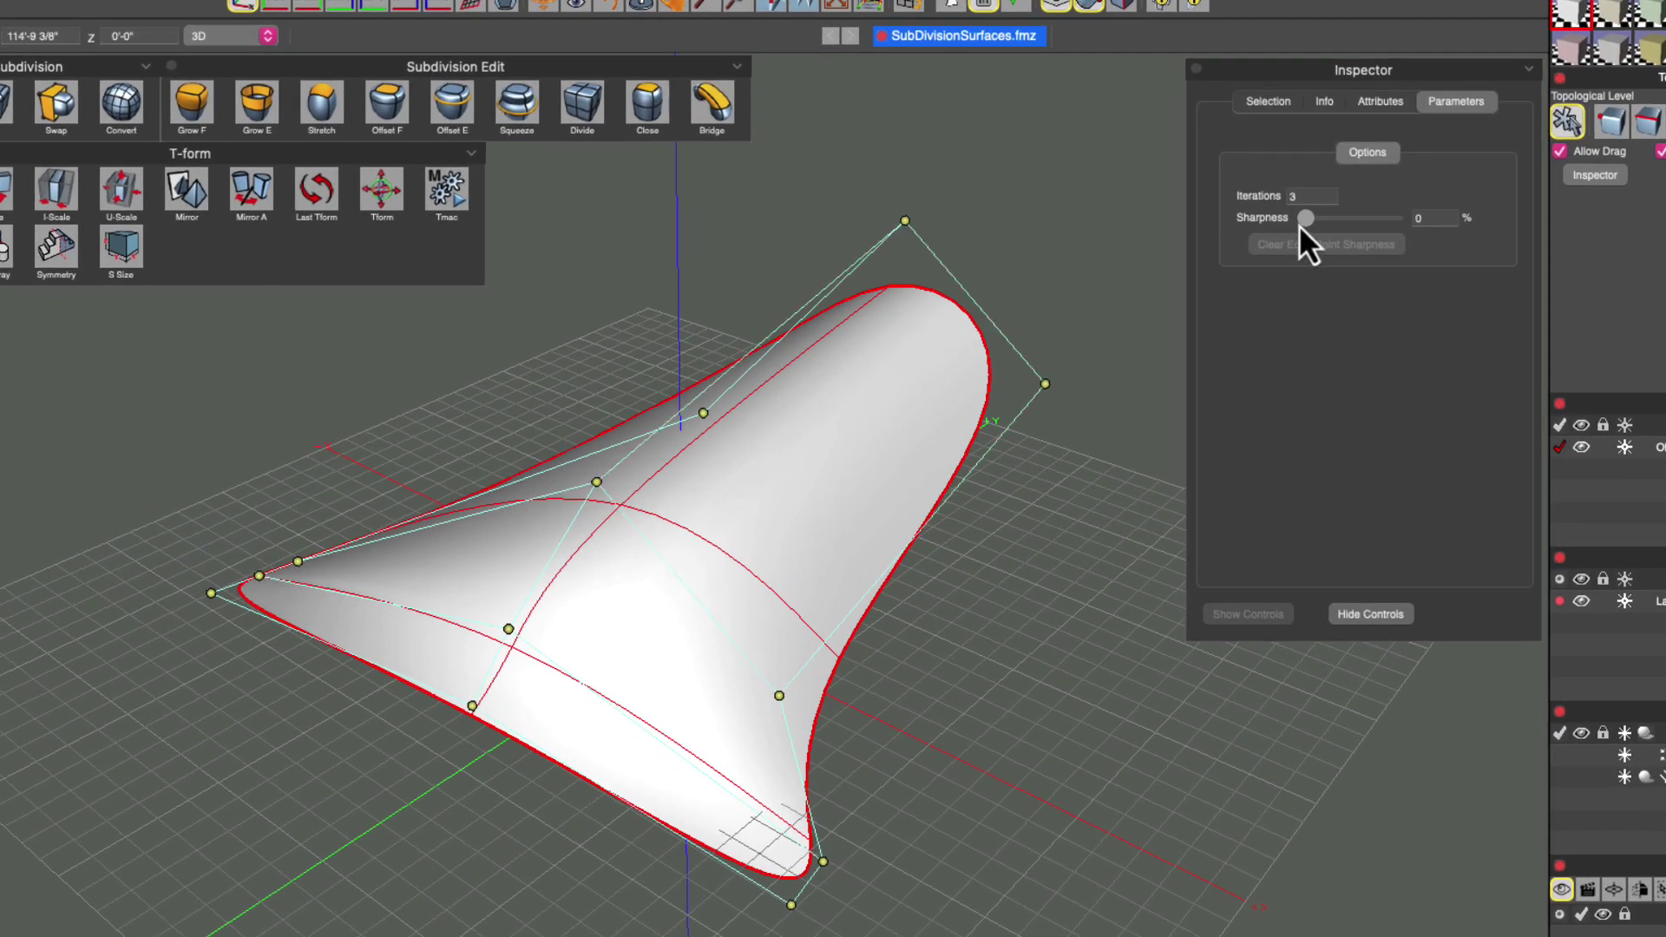
mouse_move(1306, 221)
left_mouse_down()
mouse_move(1387, 226)
mouse_move(1283, 229)
left_mouse_up()
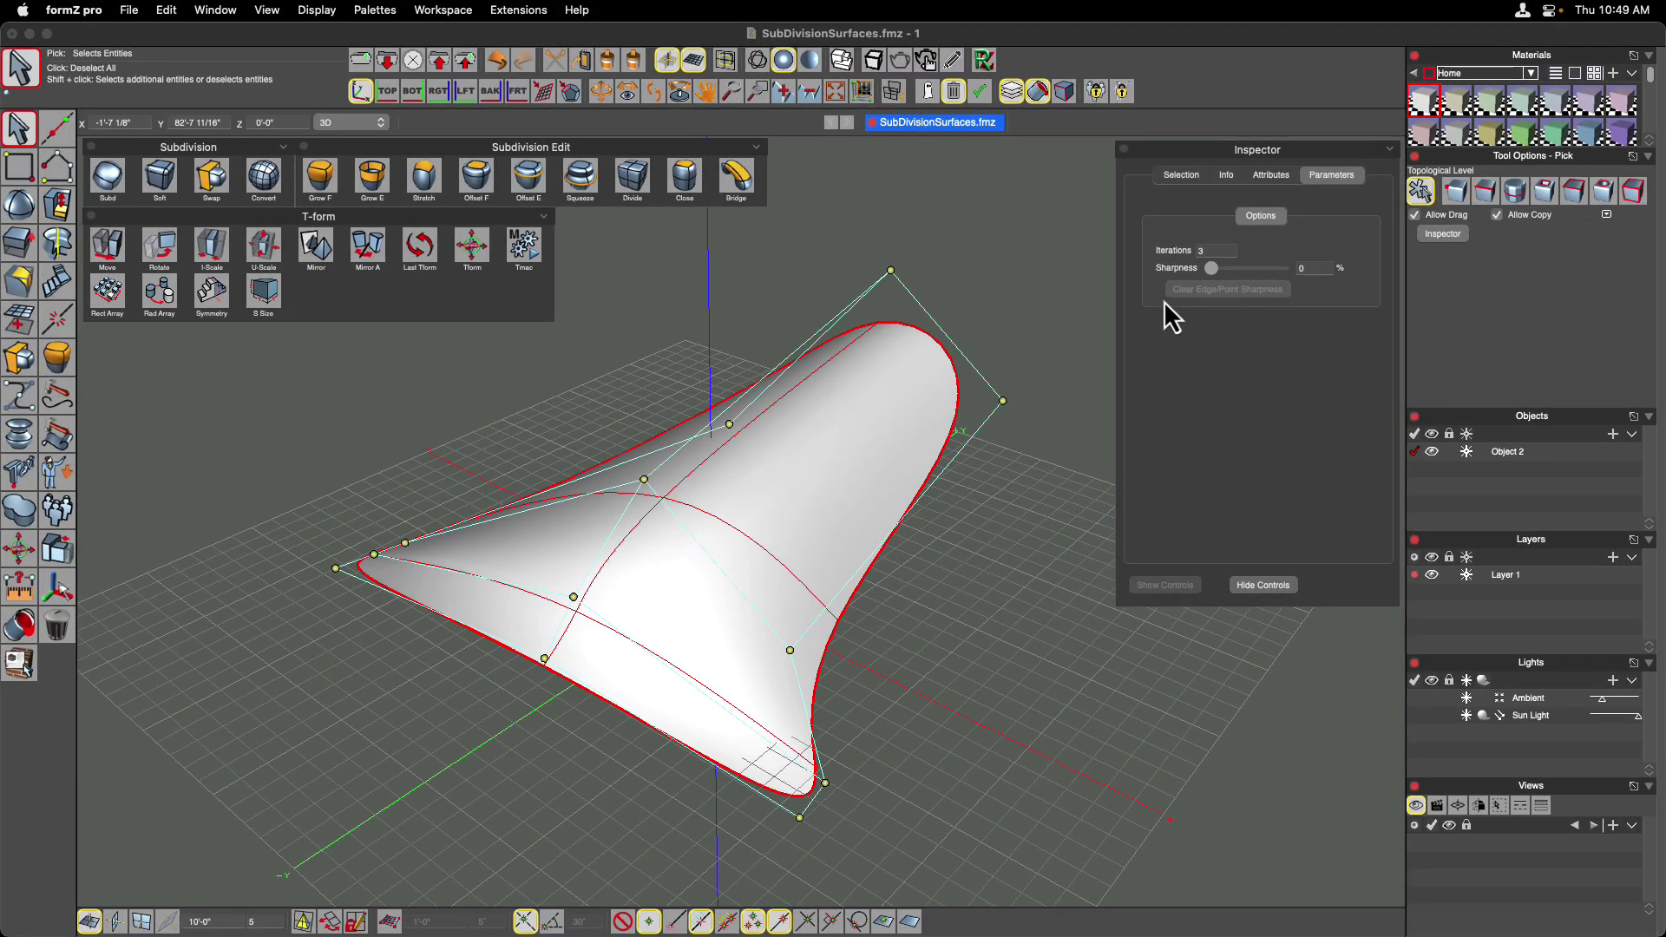
left_click(984, 316)
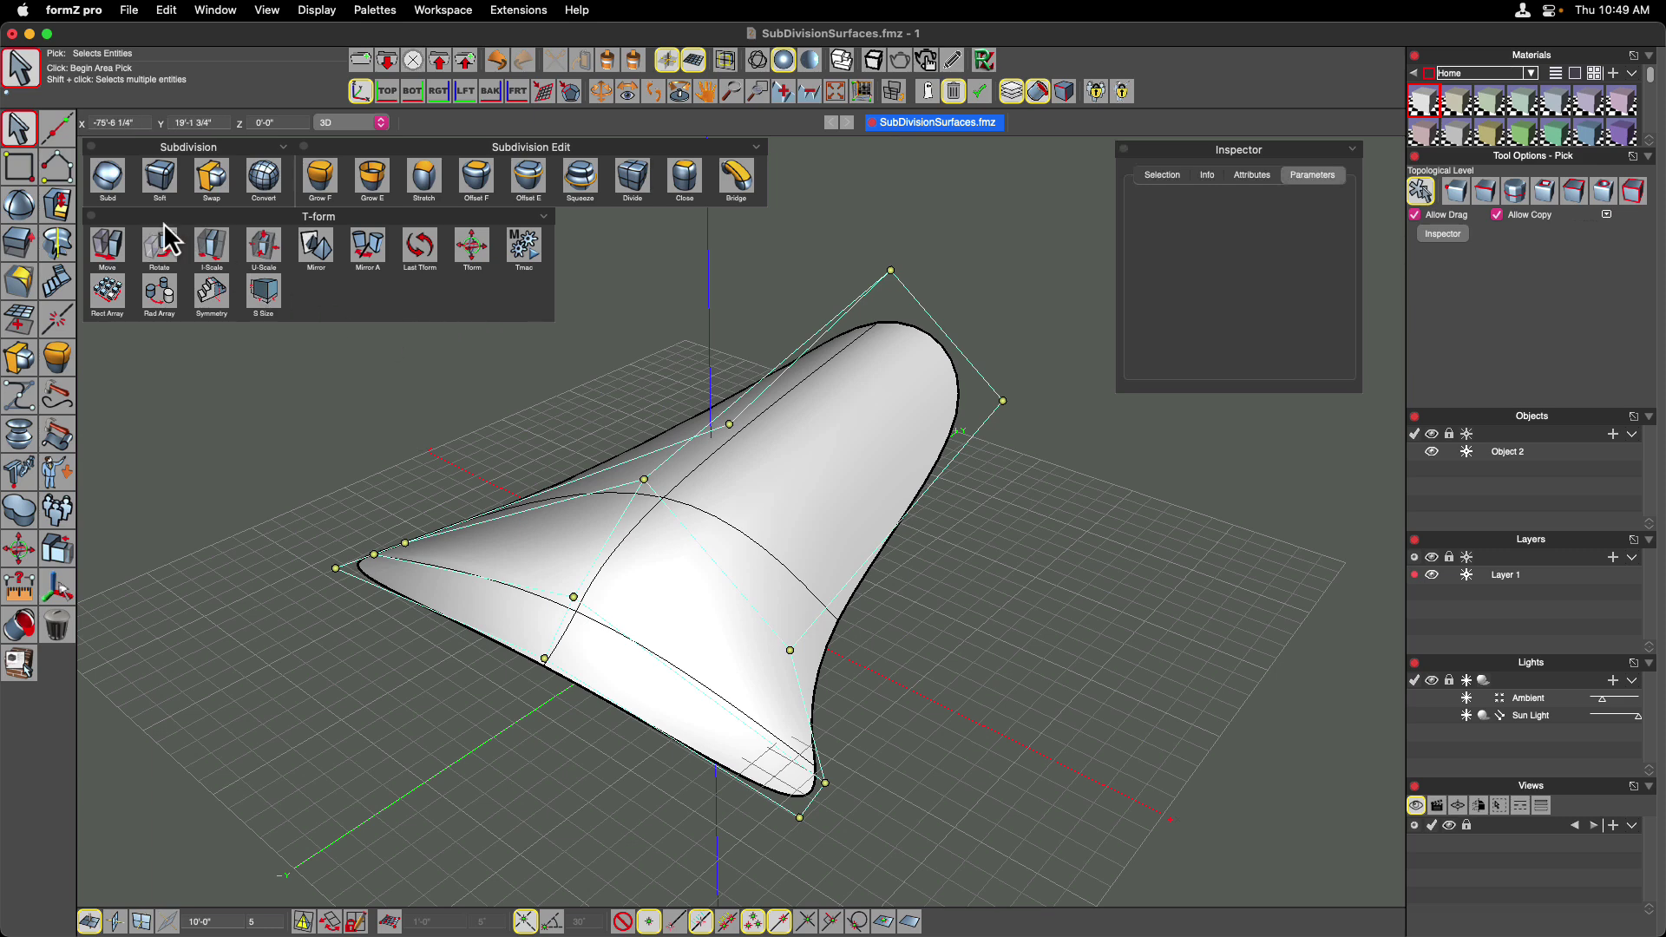
Display the surface's control cage for editing with the Subdivision tool
left_click(120, 189)
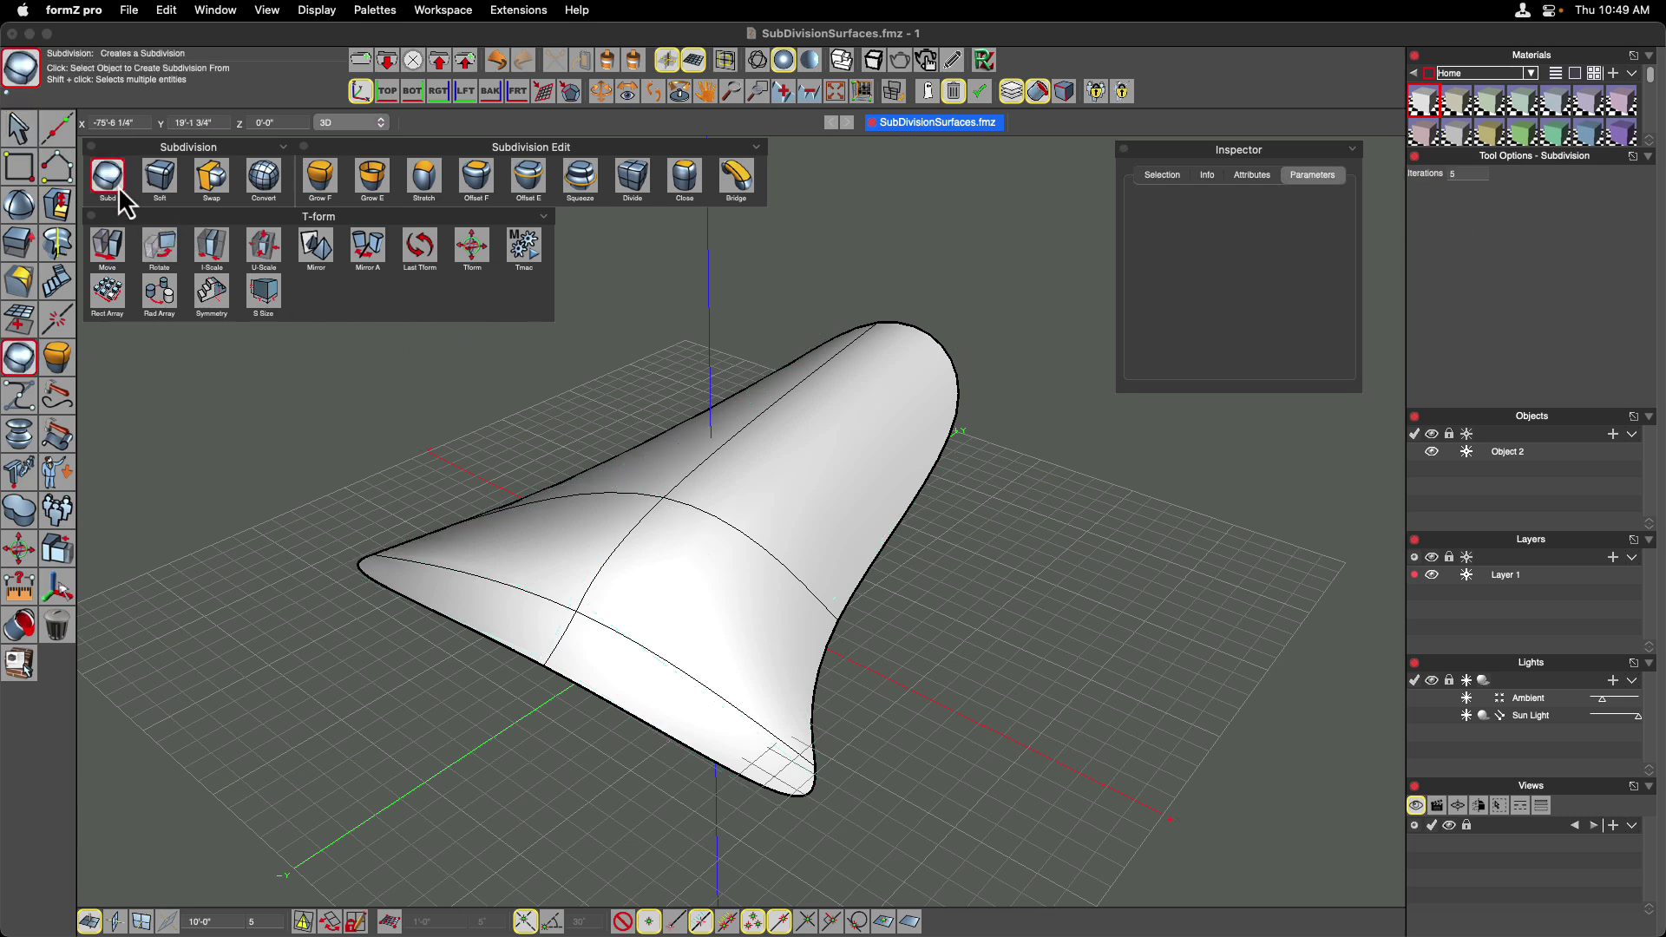
left_click(686, 568)
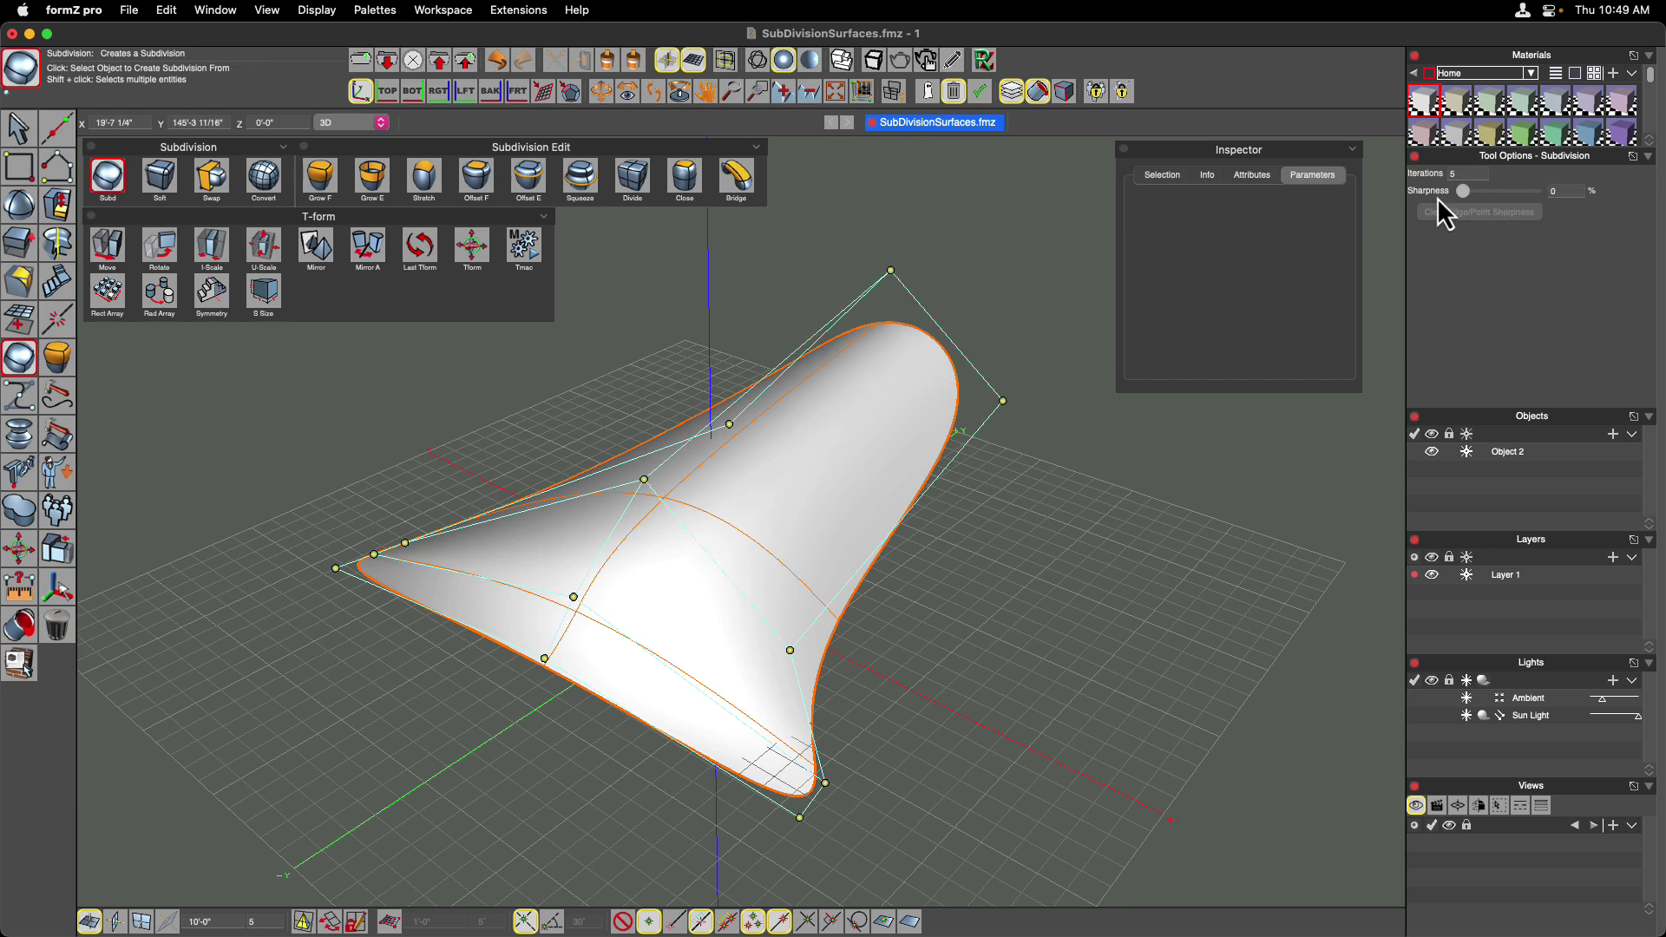
mouse_move(1464, 198)
left_mouse_down()
mouse_move(1489, 204)
mouse_move(1436, 209)
left_mouse_up()
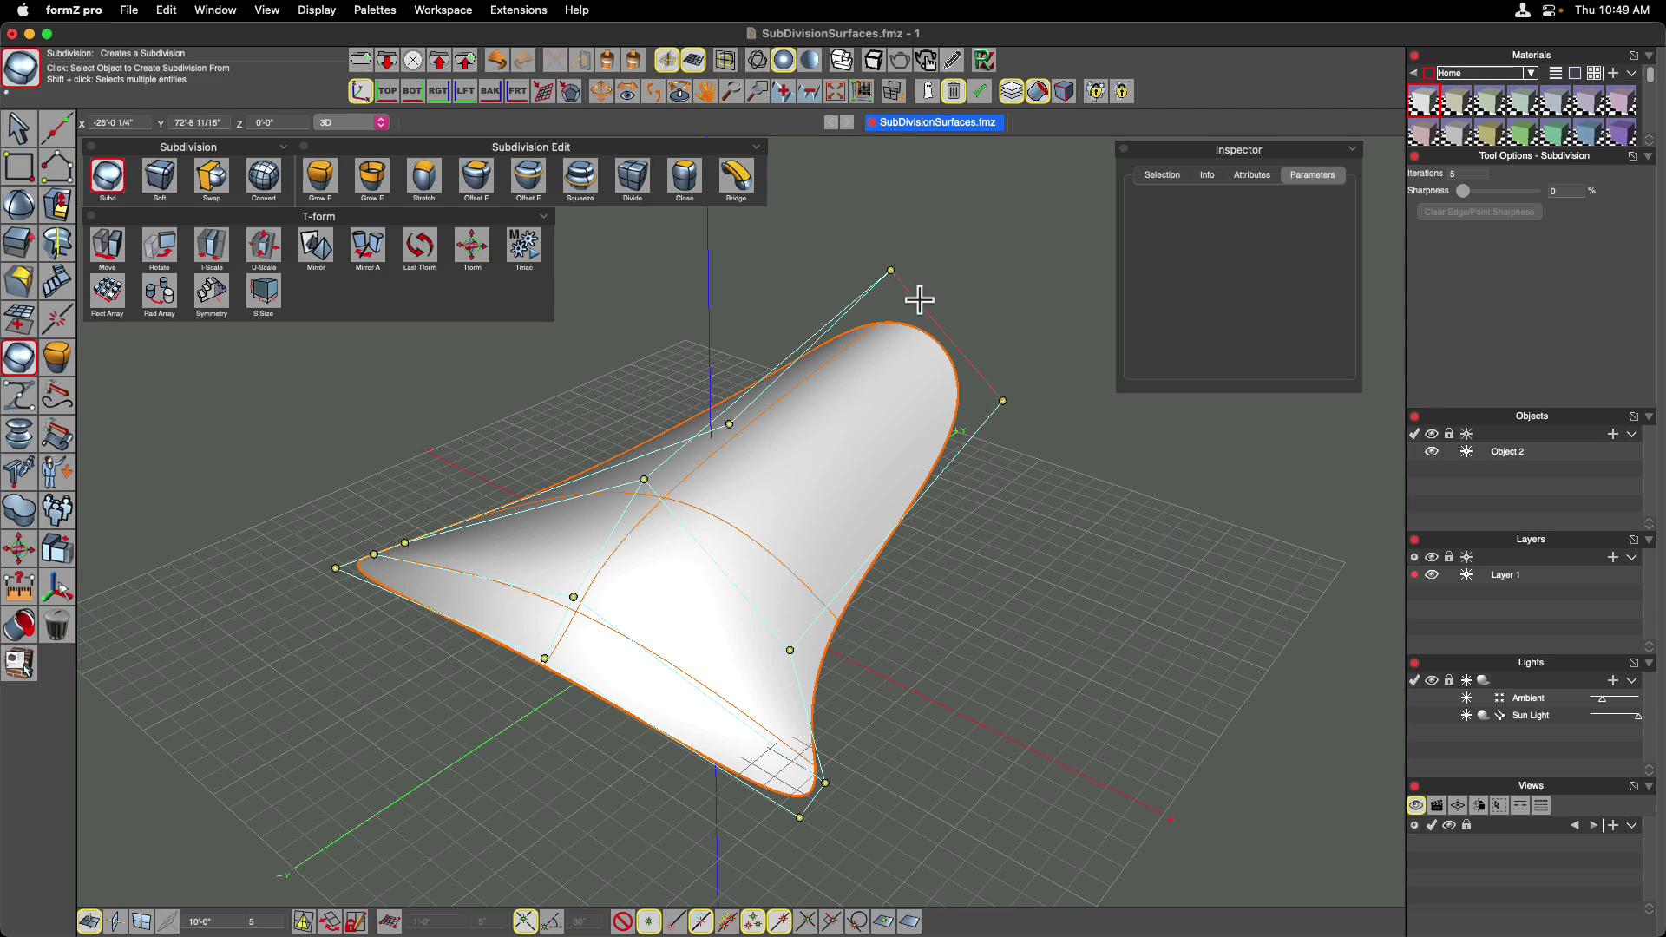
Select the two control edges across the surface's +Y end and set their sharpness to 33%
scroll(947, 291, "up", 5)
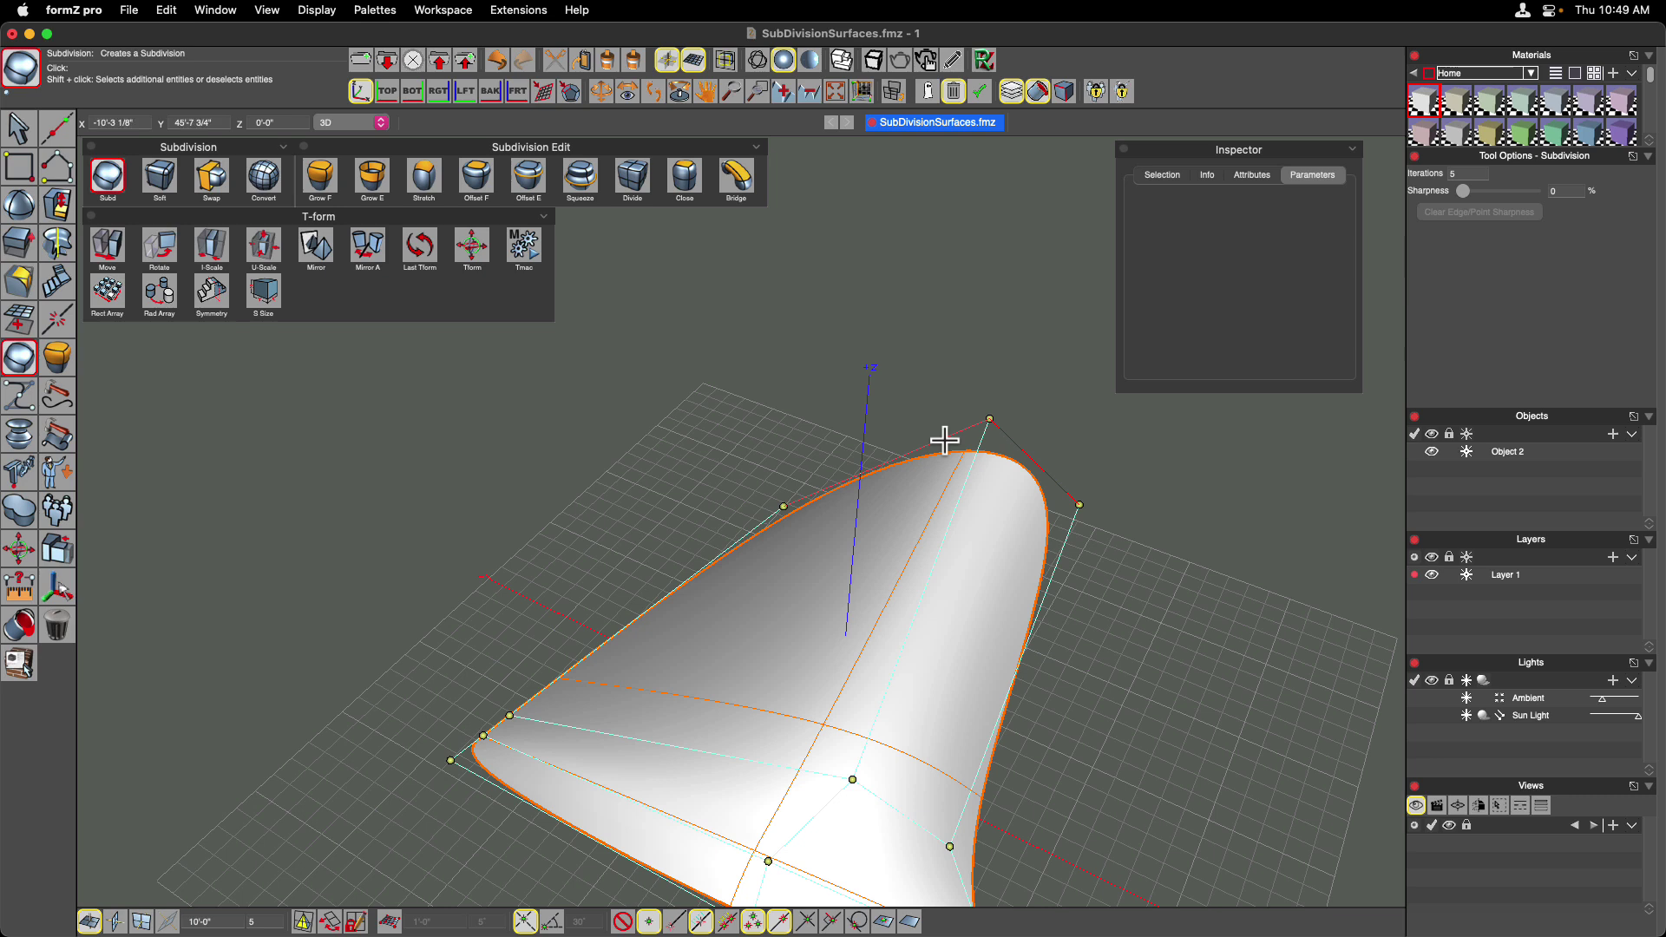
left_click(975, 409, "shift")
mouse_move(1465, 215)
left_mouse_down()
mouse_move(1518, 207)
mouse_move(1440, 217)
mouse_move(1506, 208)
mouse_move(1462, 213)
mouse_move(1487, 210)
left_mouse_up()
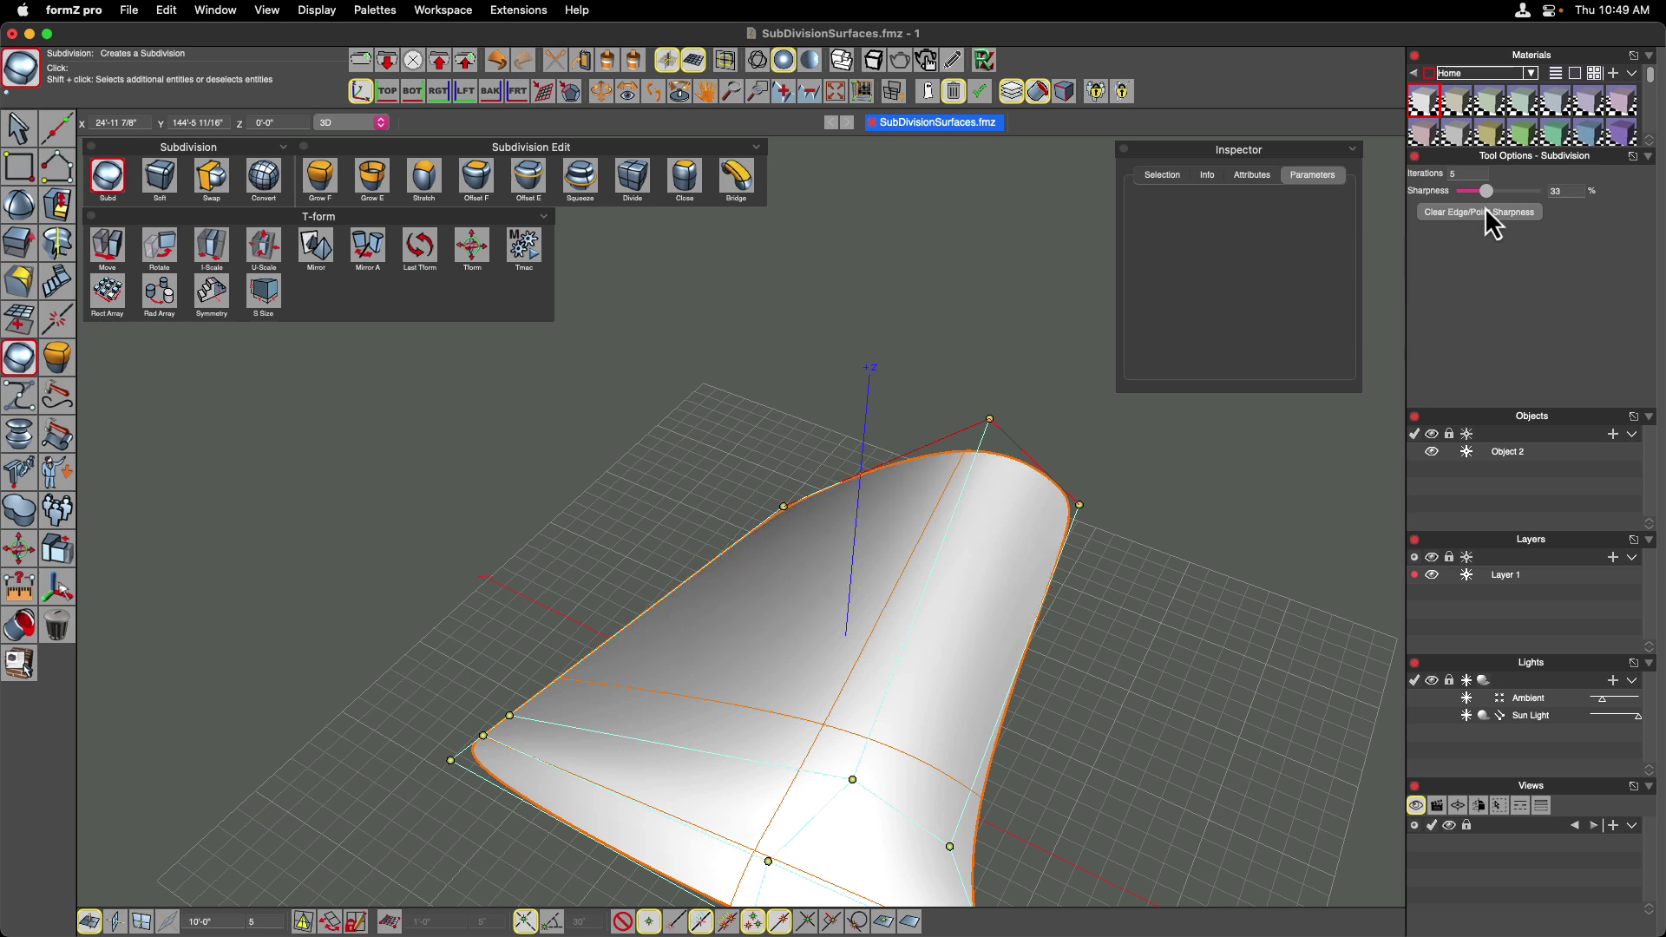
left_click(1491, 217)
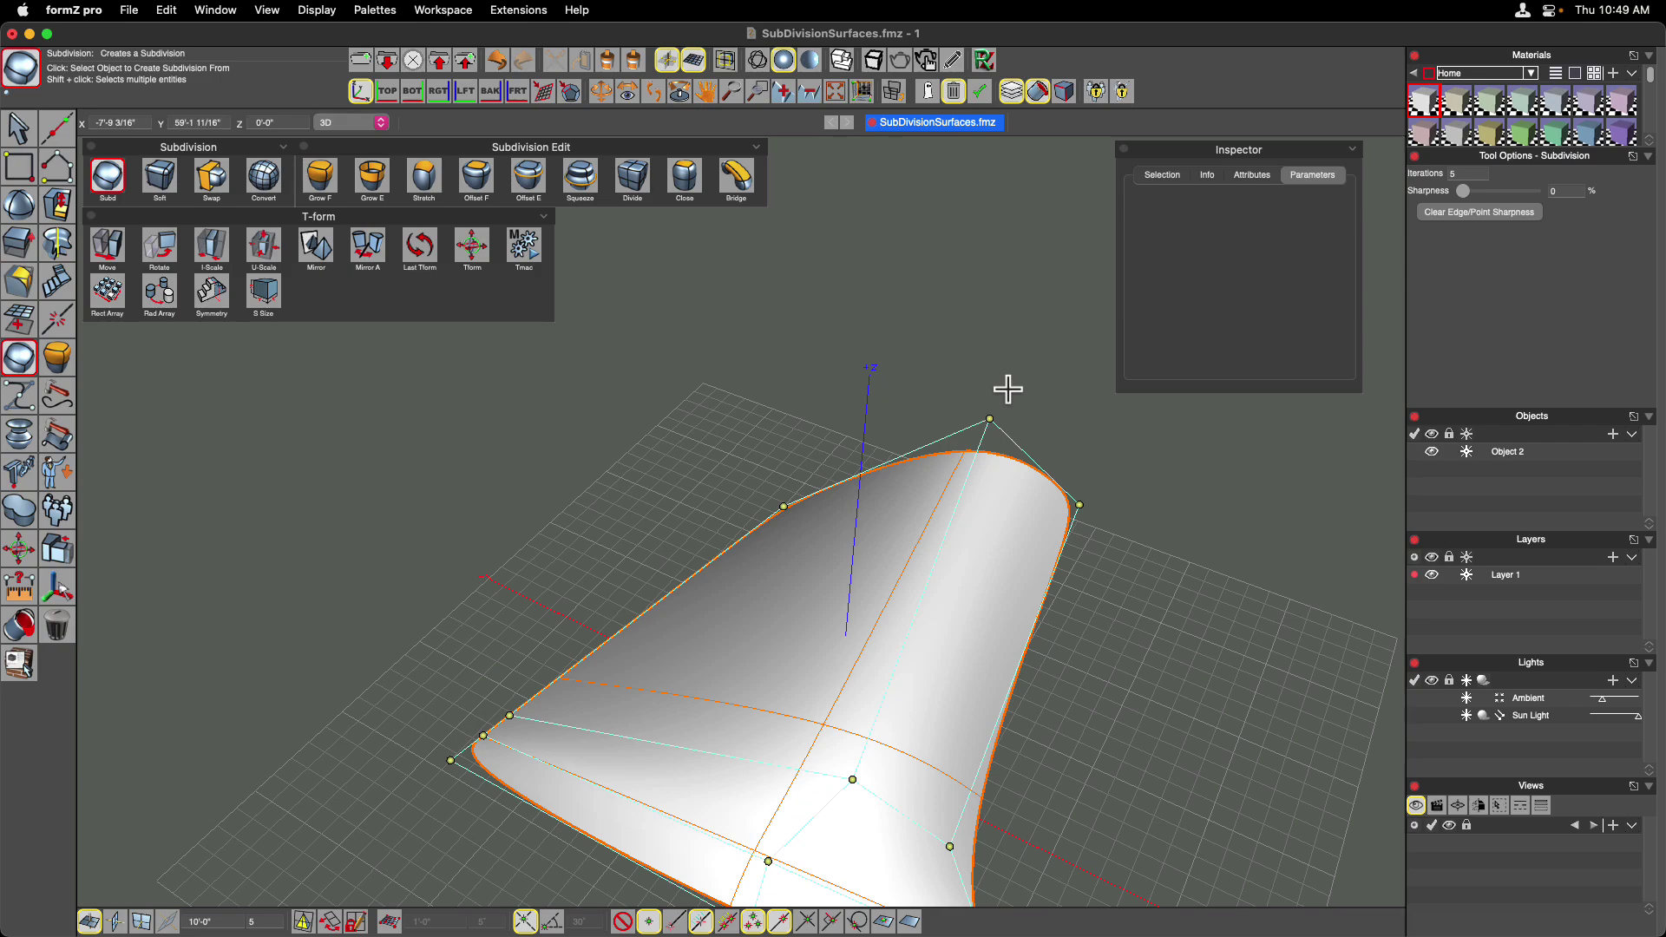
Select the three control points along the base of the surface's -Y end, set their sharpness to 100%, and deselect them
scroll(1008, 390, "right", 10)
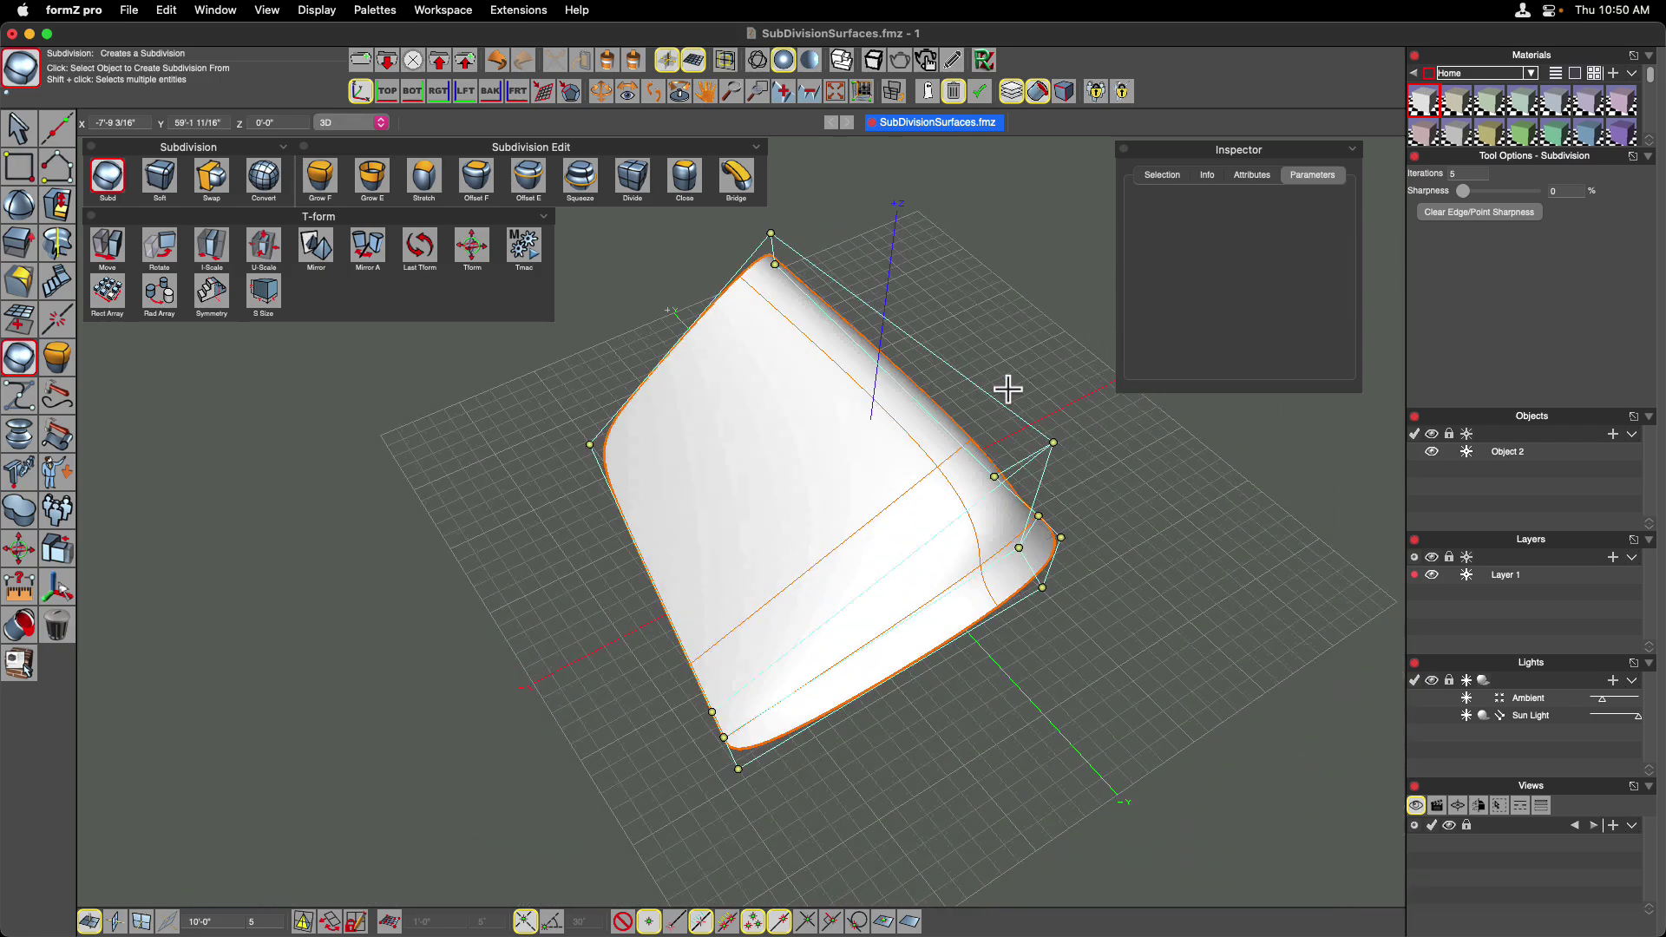
scroll(1008, 390, "up", 5)
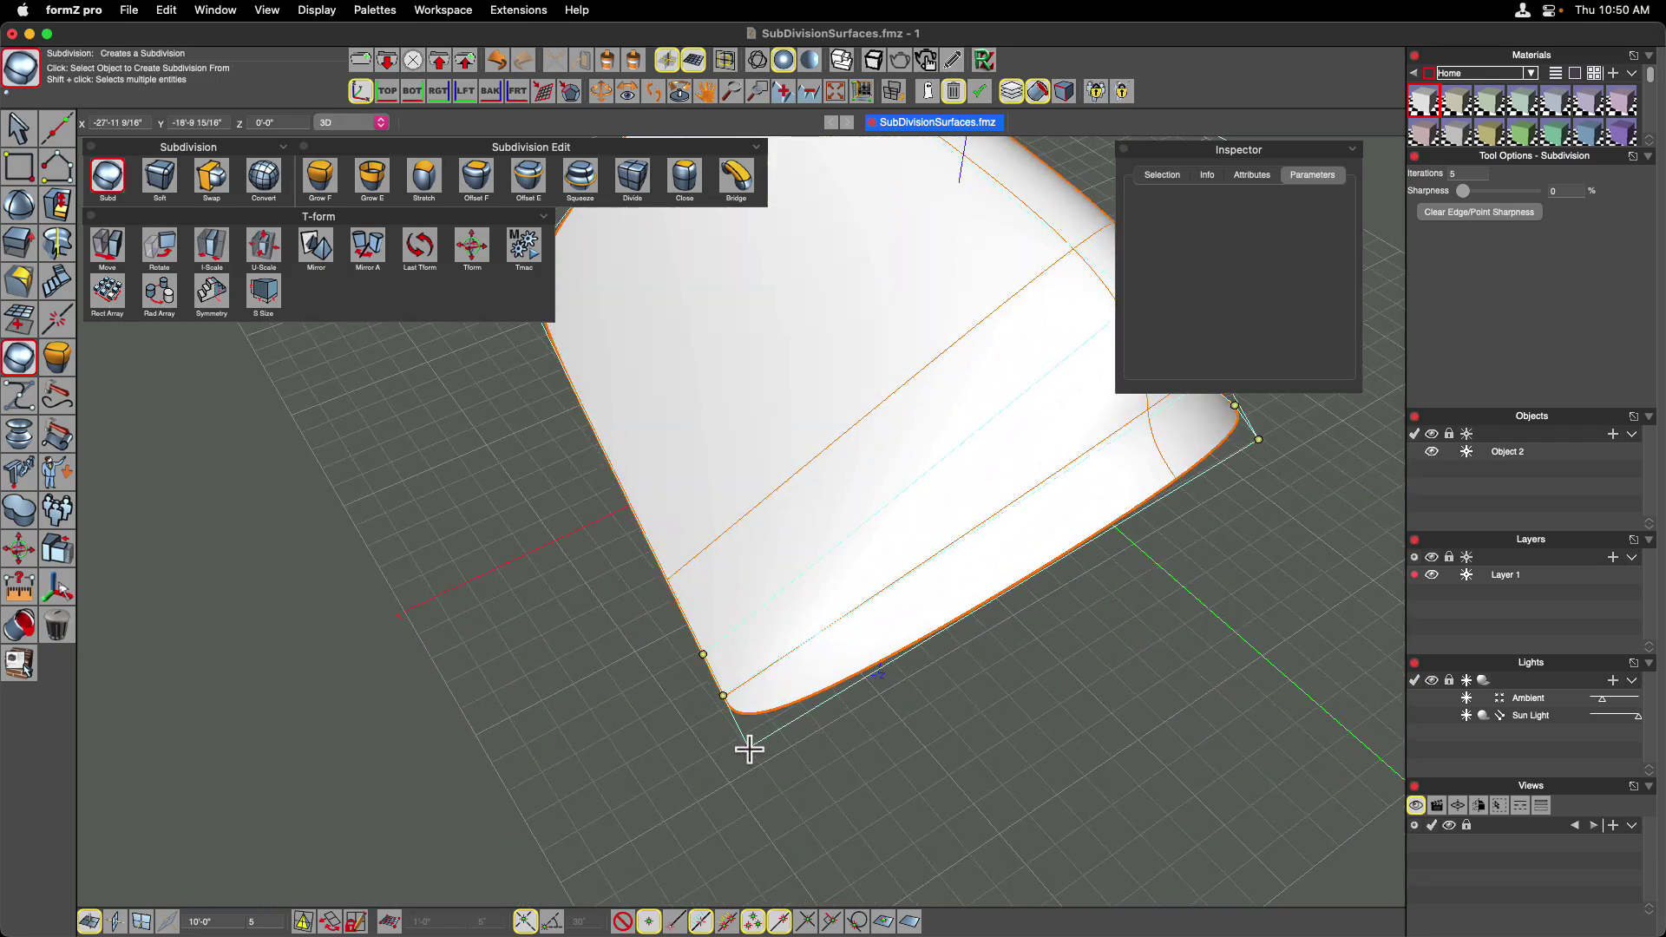
left_click(749, 748)
scroll(929, 759, "left", 10)
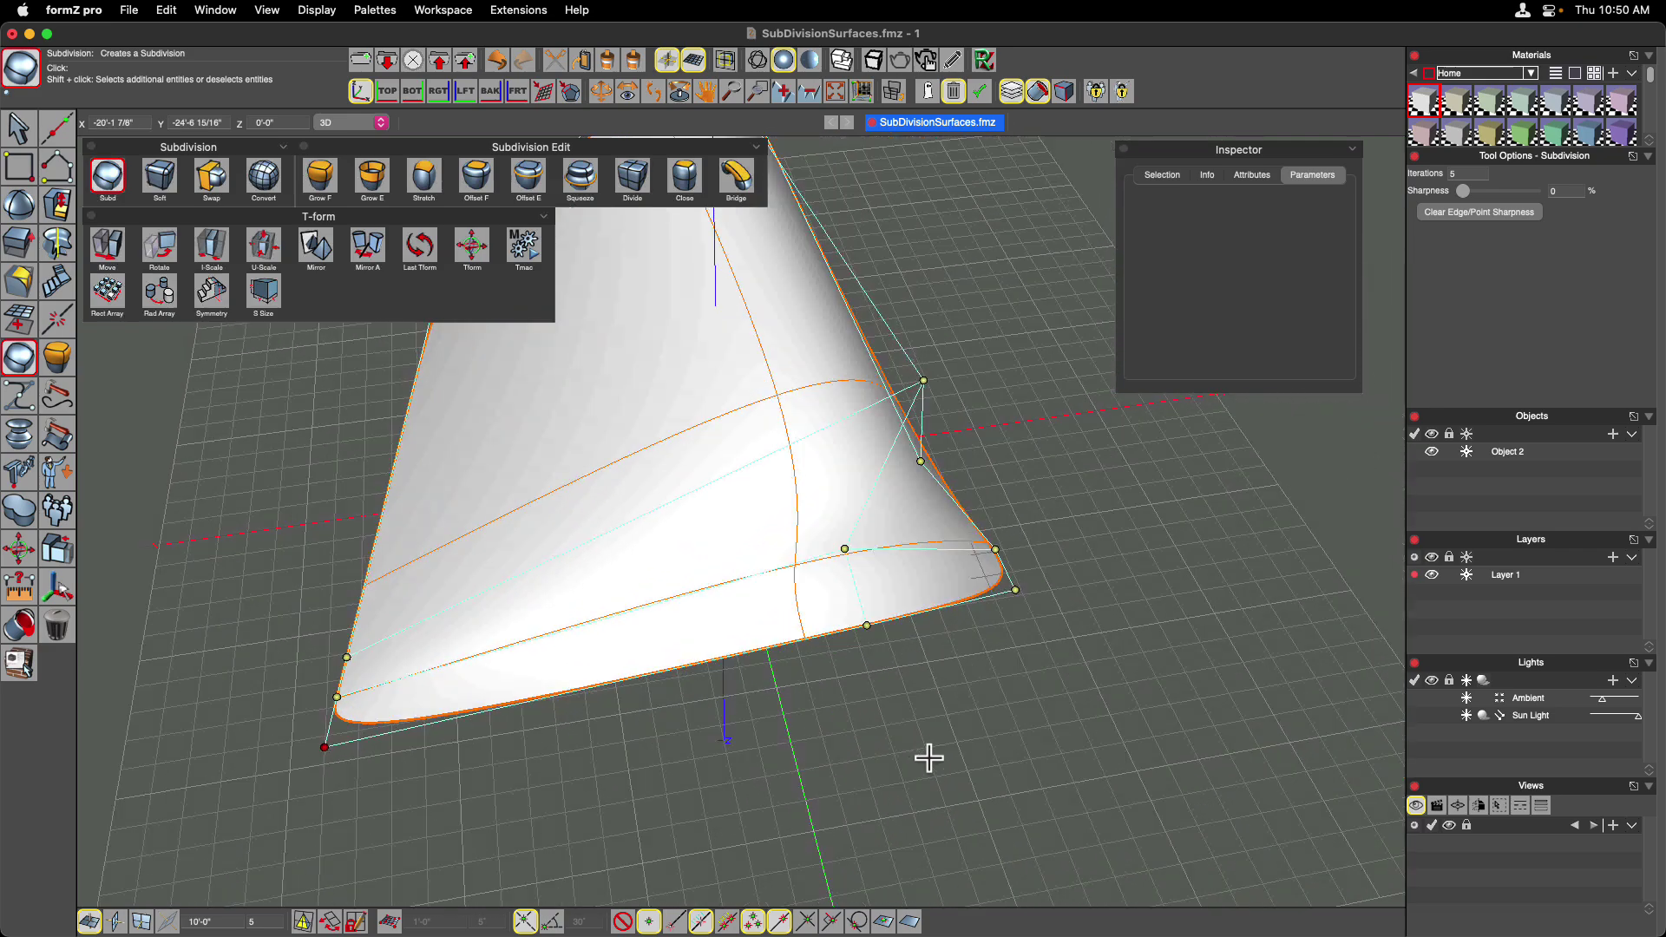
left_click(864, 625, "shift")
left_click(1014, 591, "shift")
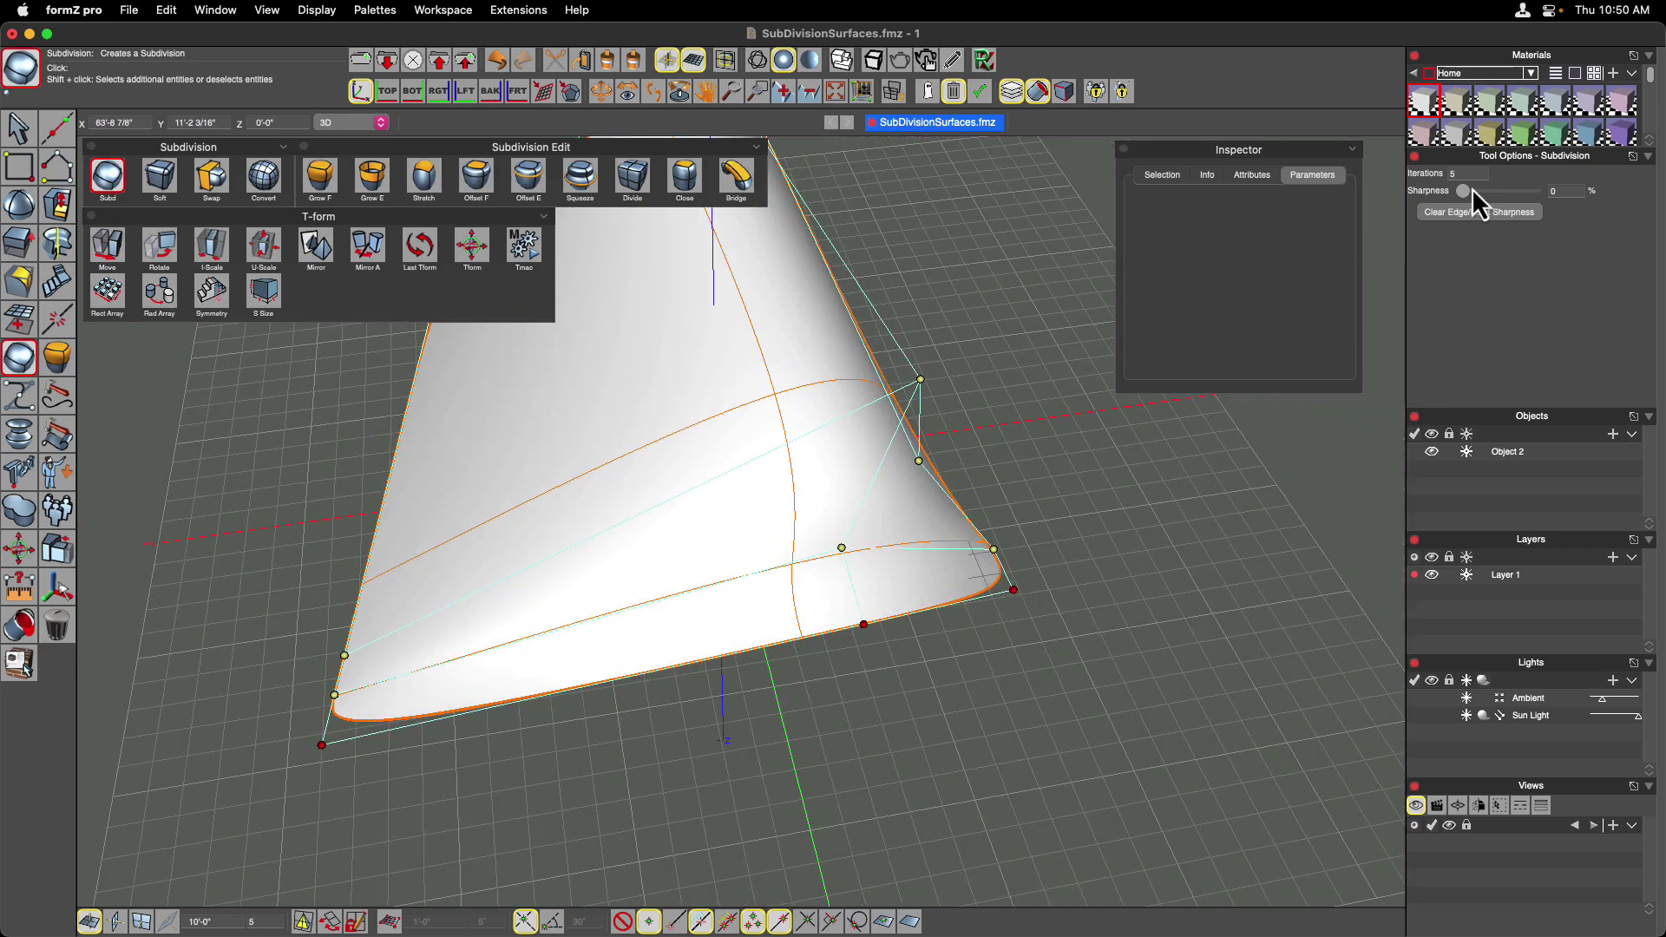
left_click_drag(1463, 191, 1518, 189)
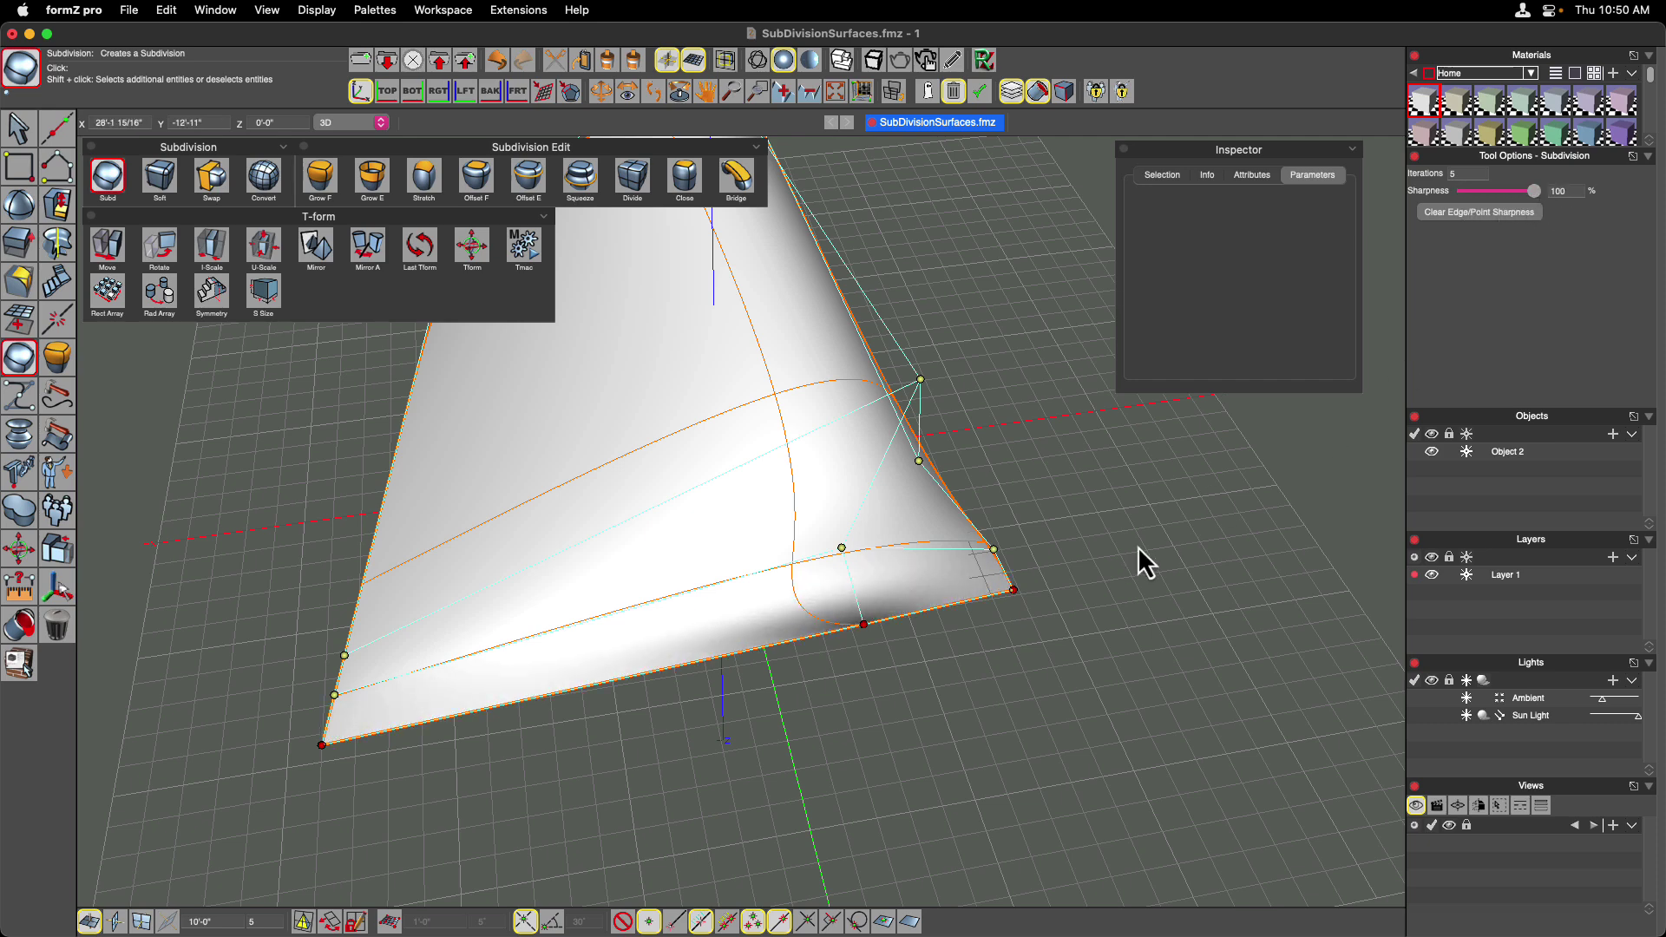
left_click(1029, 605)
Hide the surface's controls to review the sharpened ends, and undo the sharpness changes
right_click(728, 427)
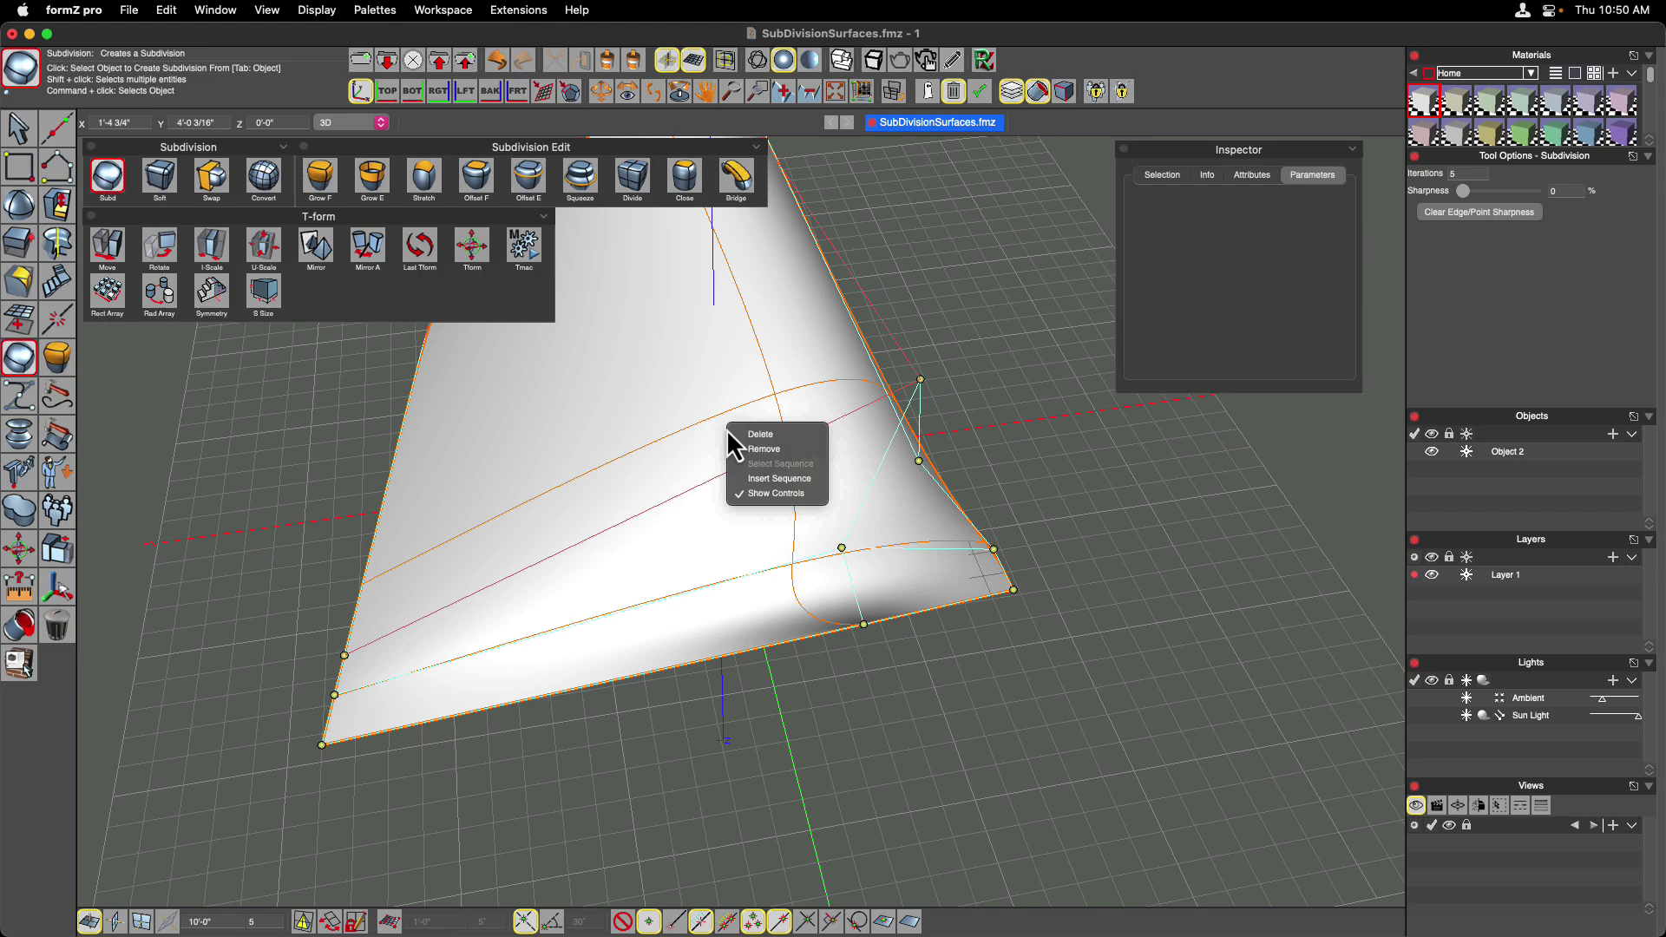
left_click(759, 494)
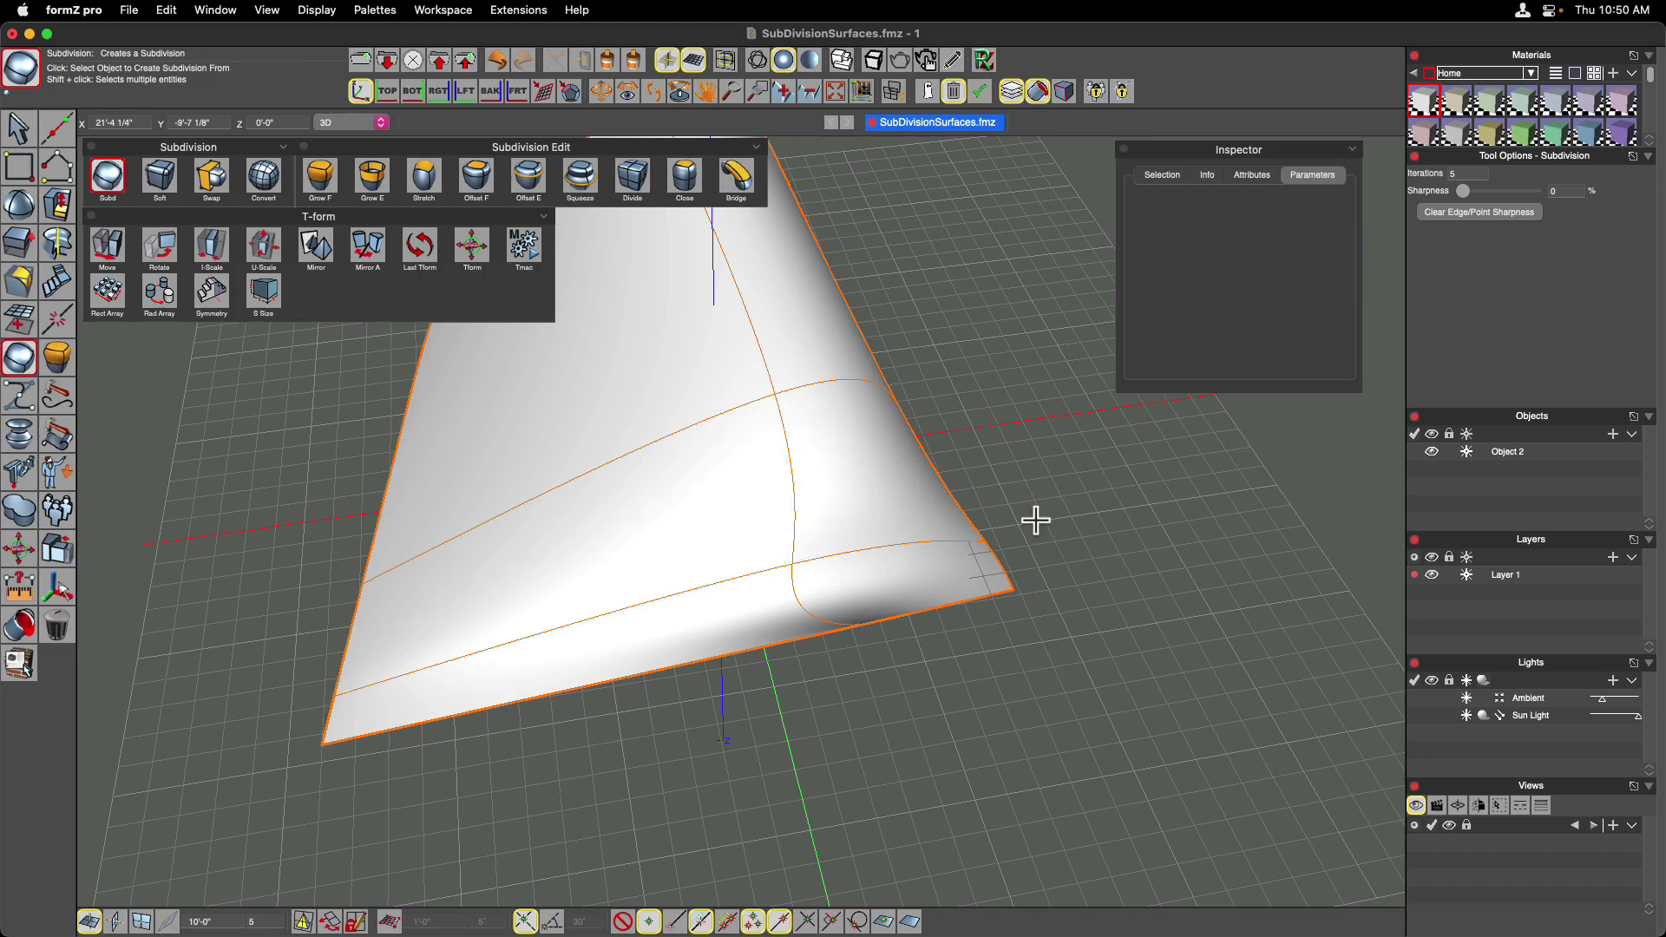
middle_click_drag(1035, 521, 433, 397)
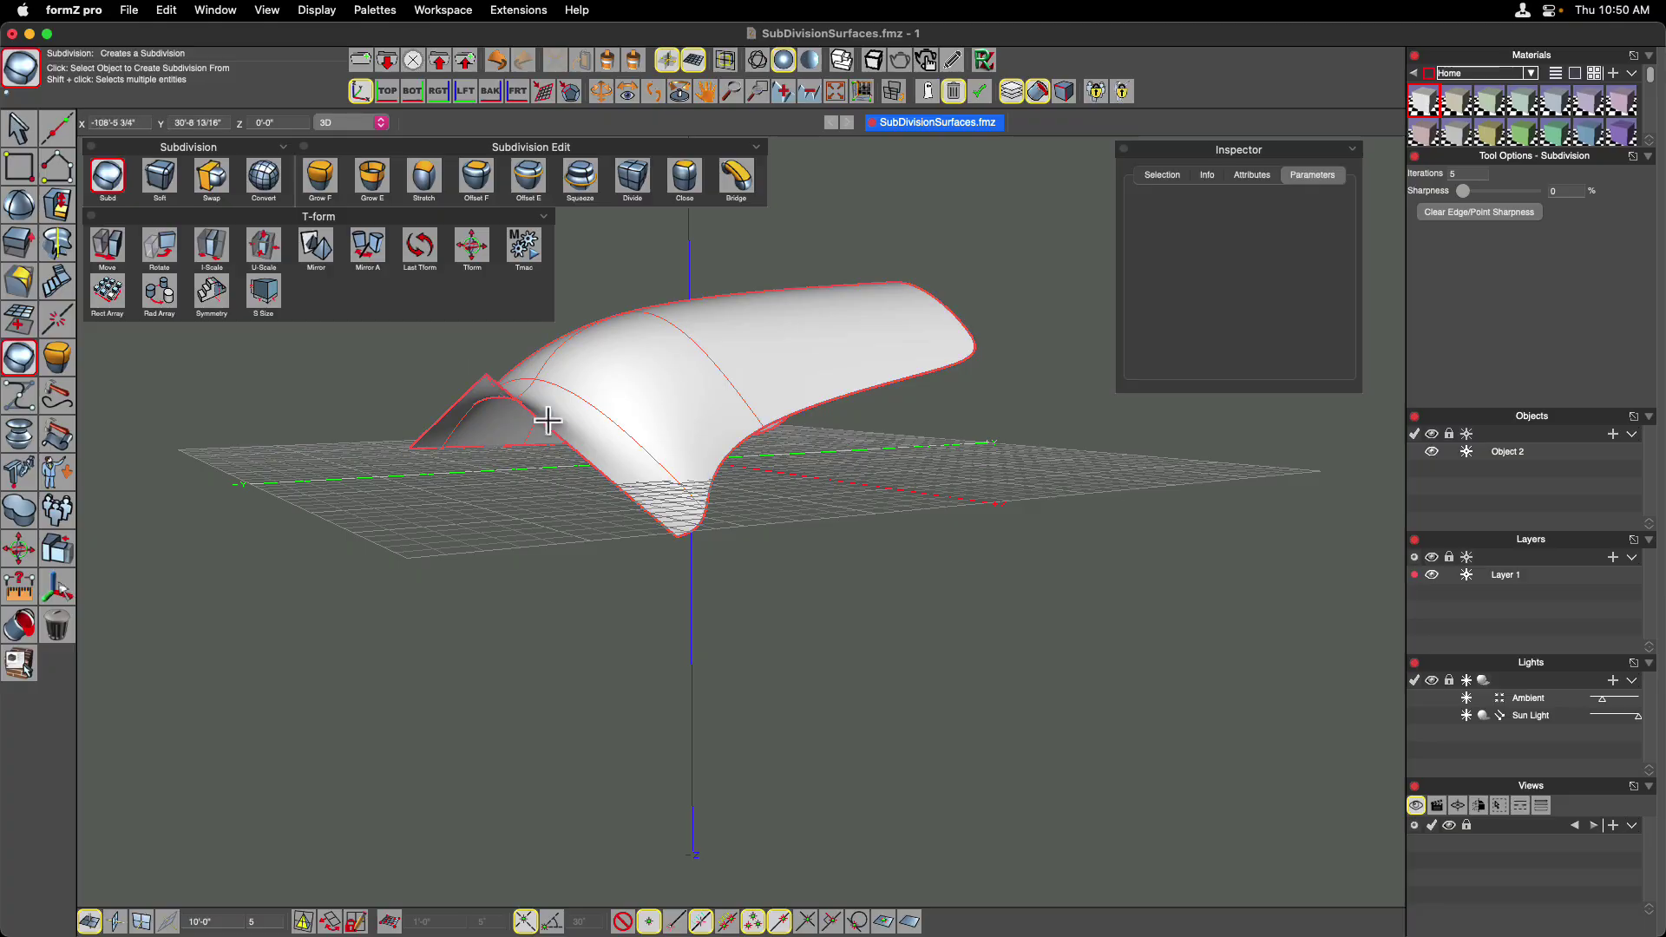
middle_click_drag(547, 421, 899, 612)
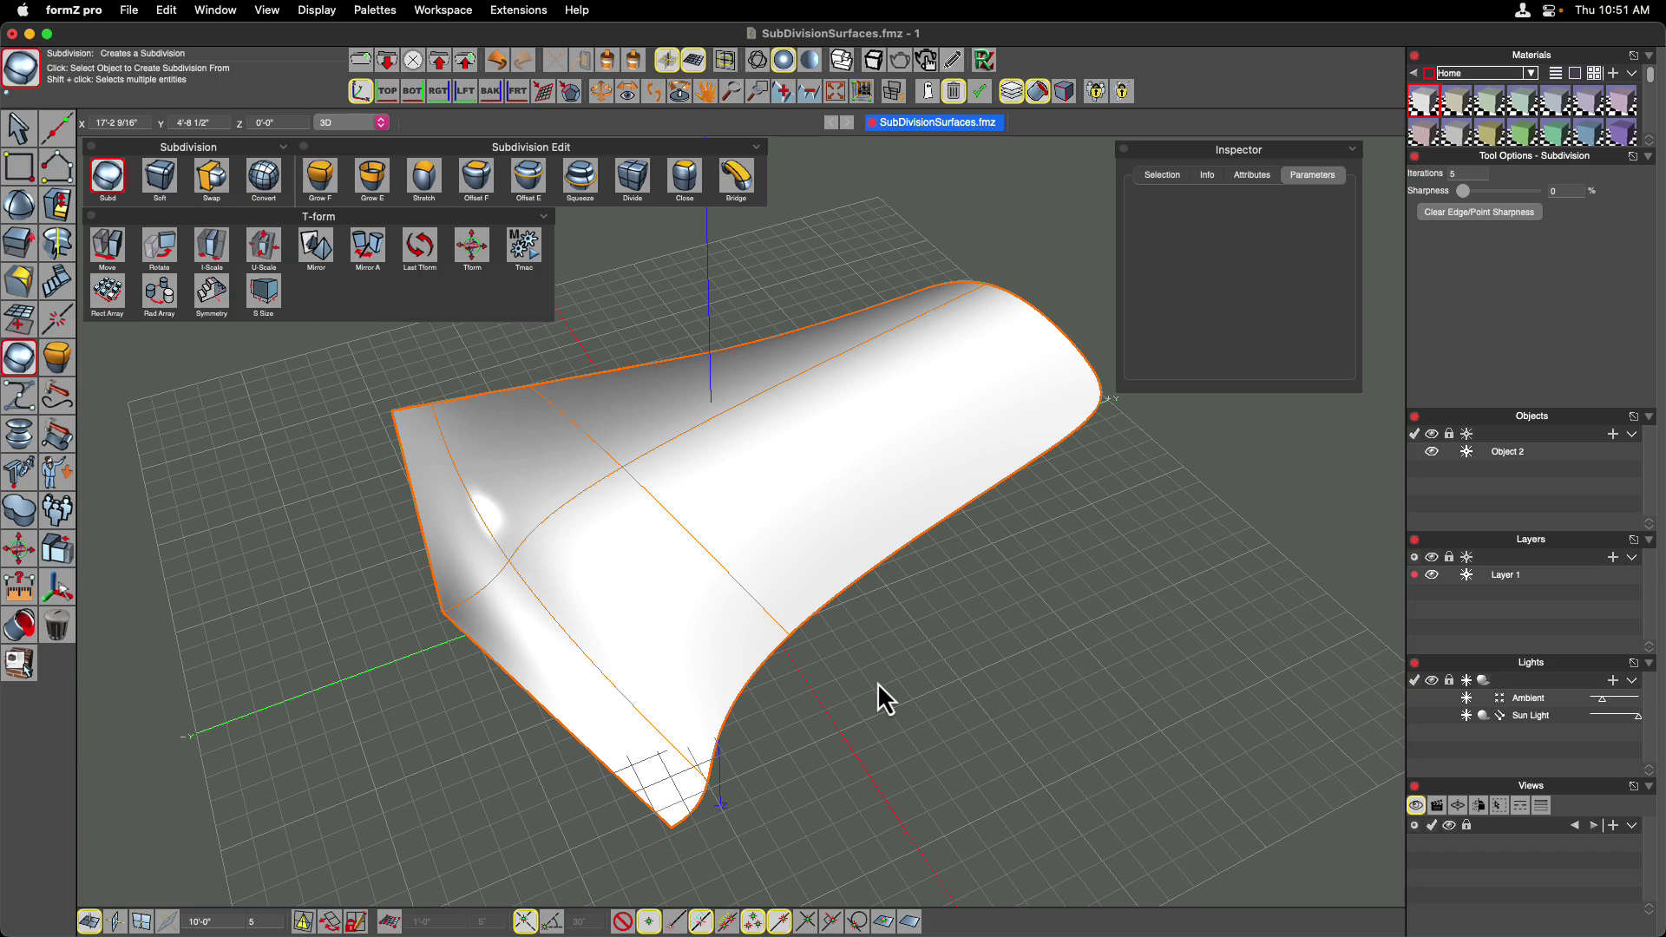
key("super+z")
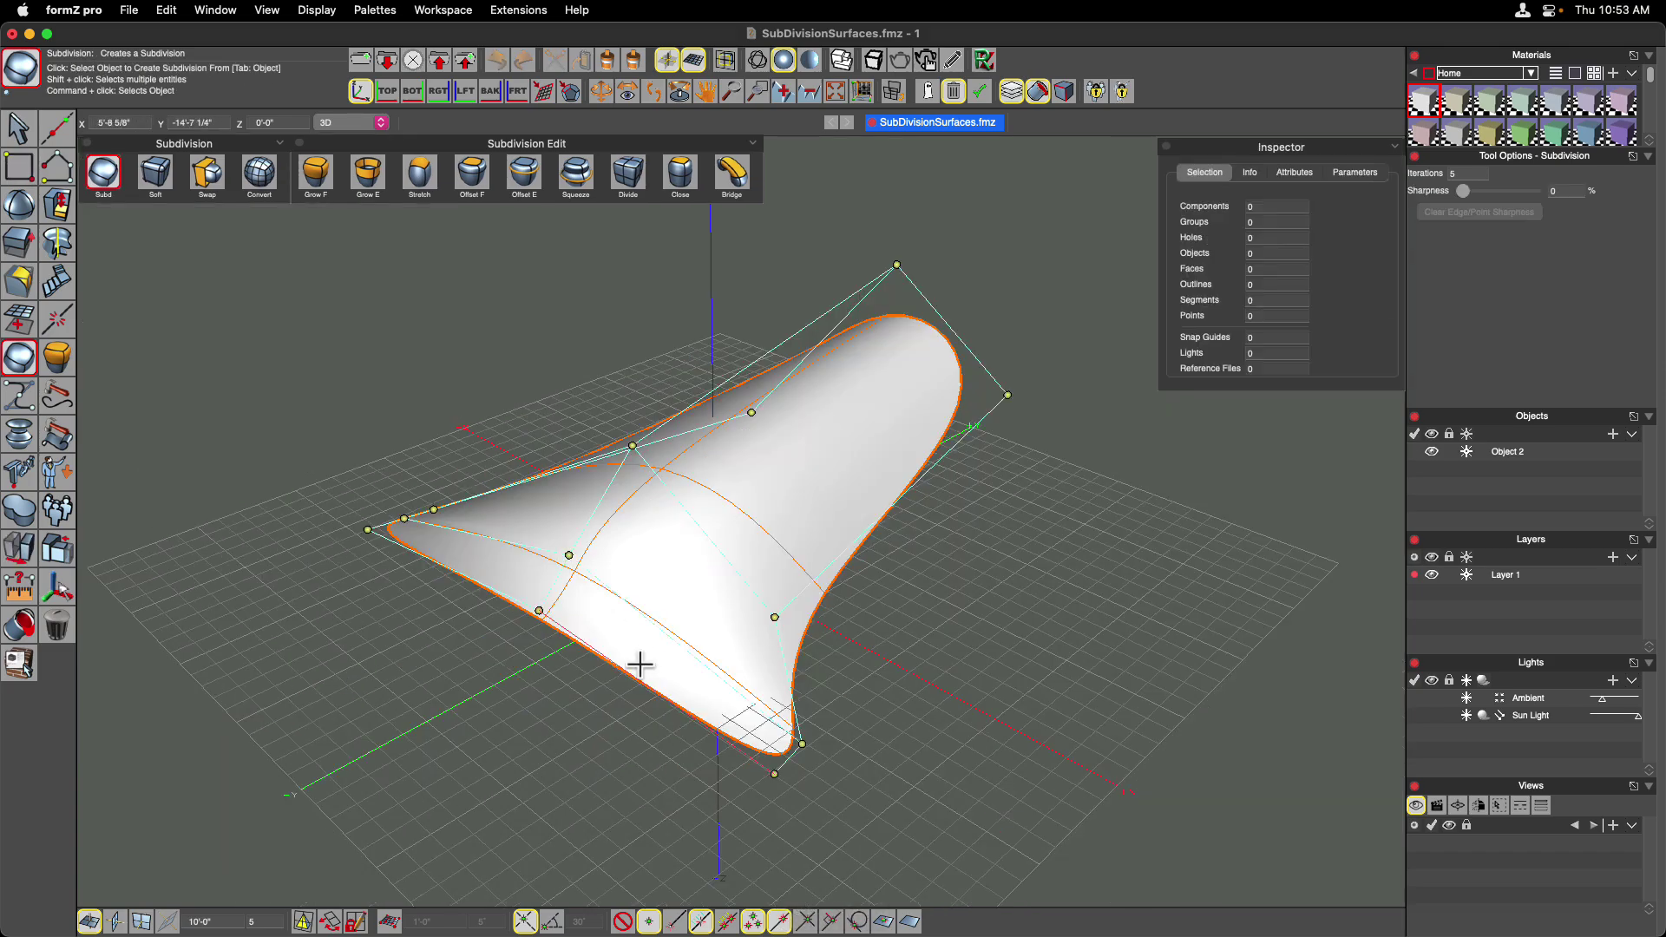
Insert a new sequence across the control cage close to the surface's +Y end, and inspect the tightened end from several angles
scroll(639, 664, "up", 5)
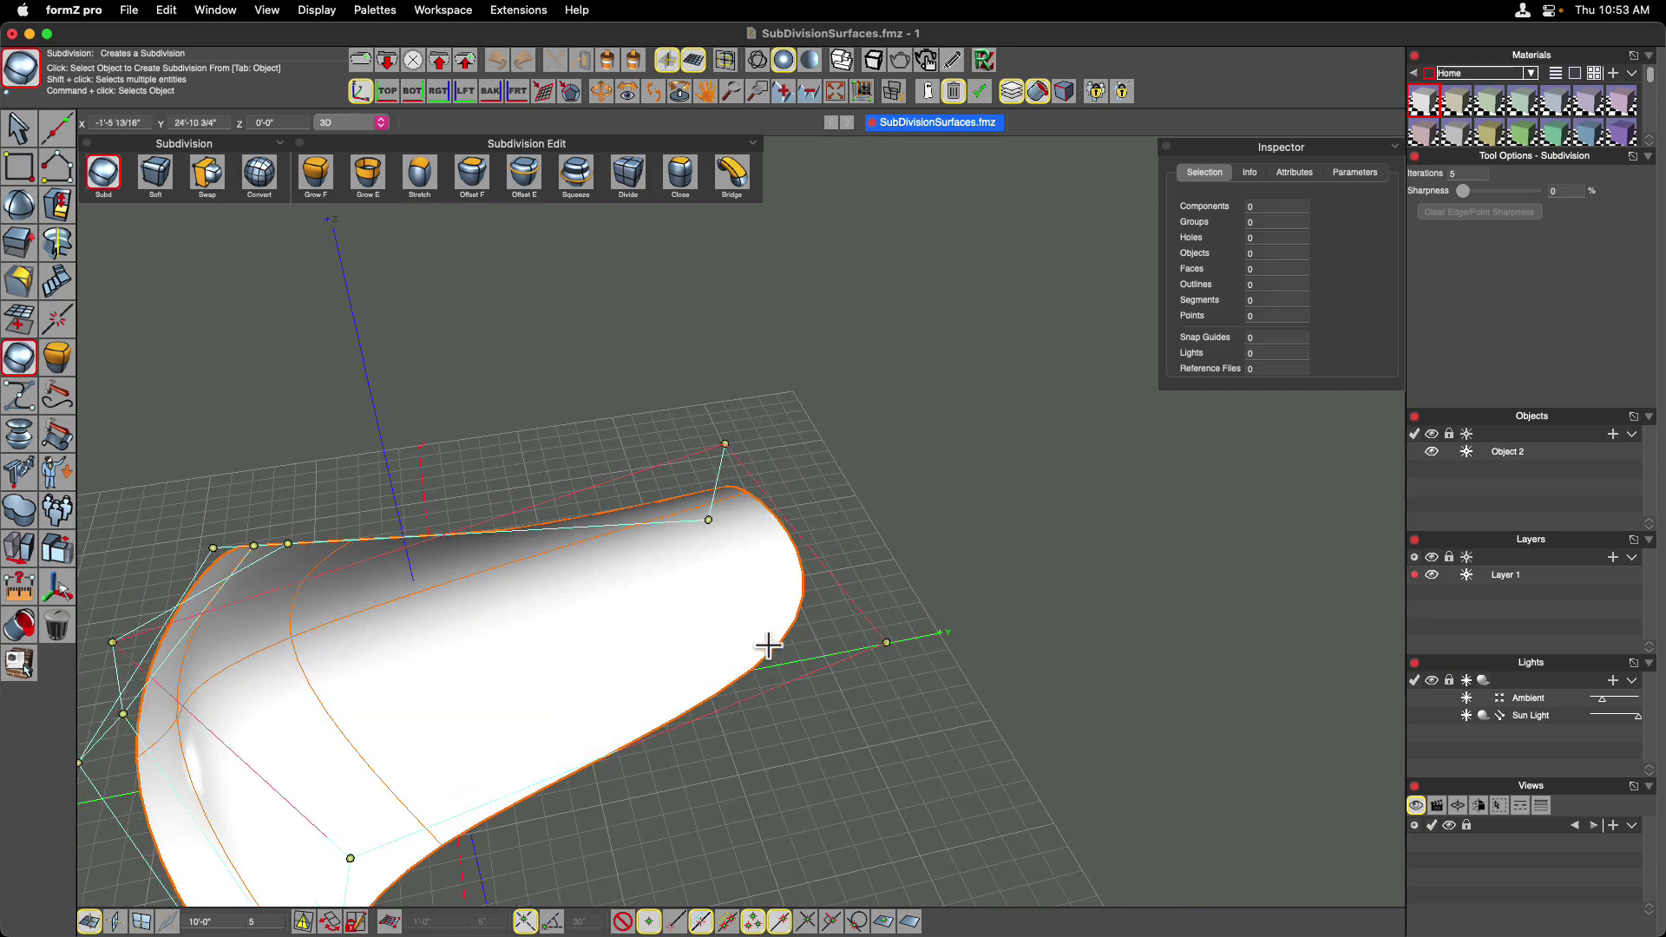
scroll(737, 431, "up", 5)
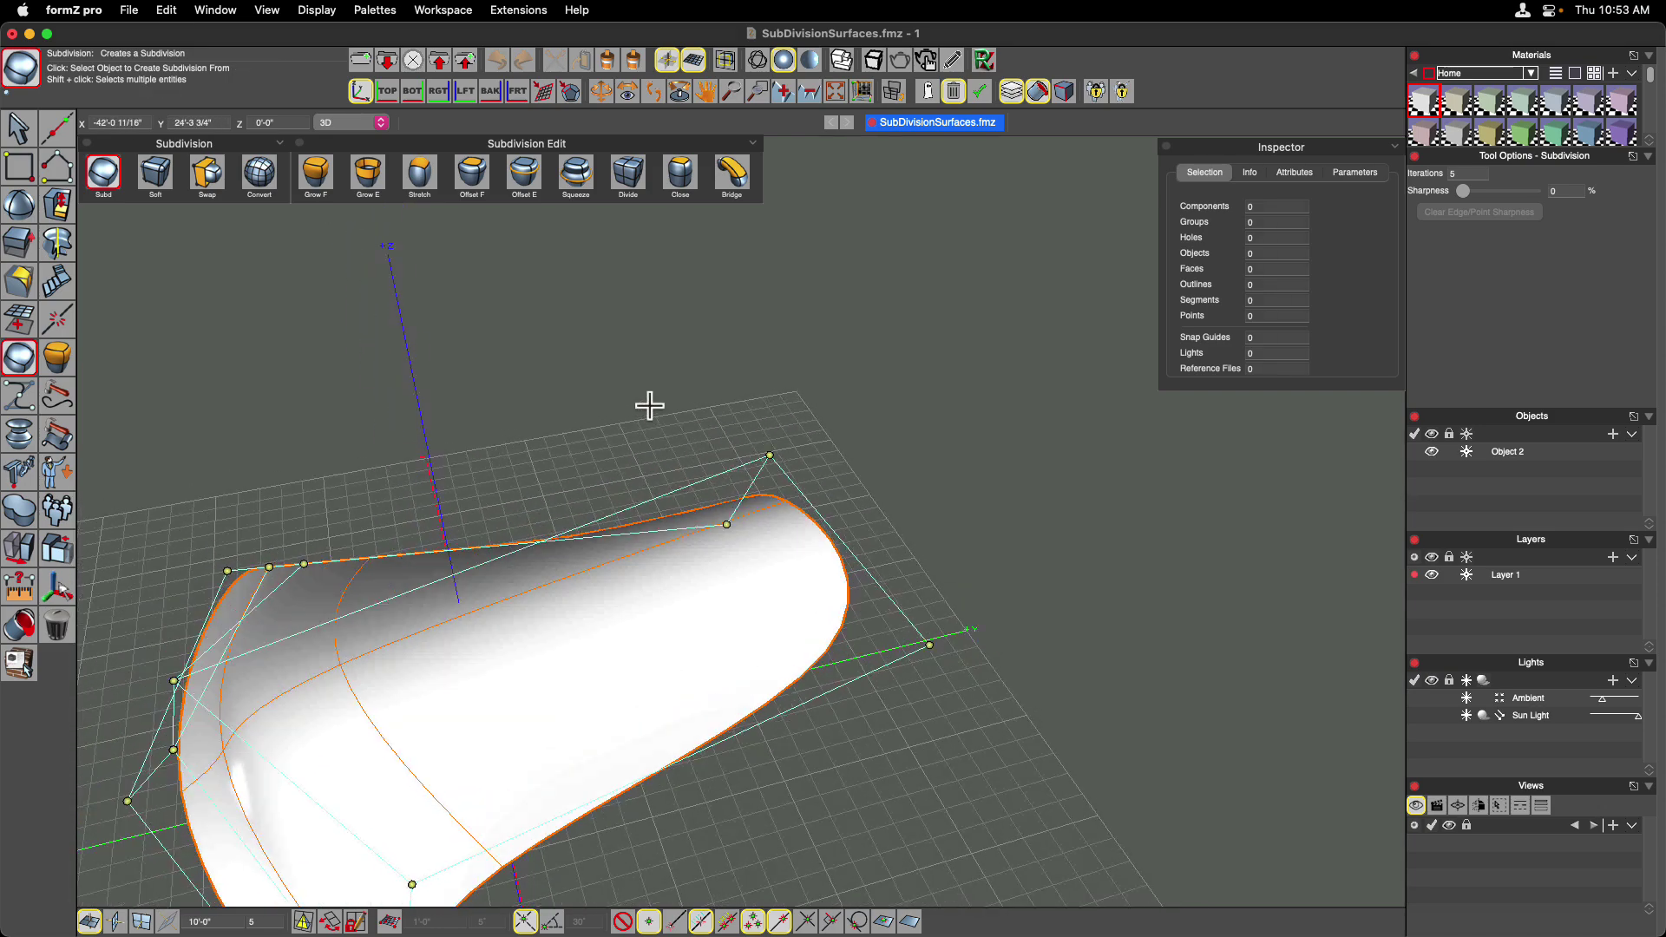
scroll(649, 406, "down", 3)
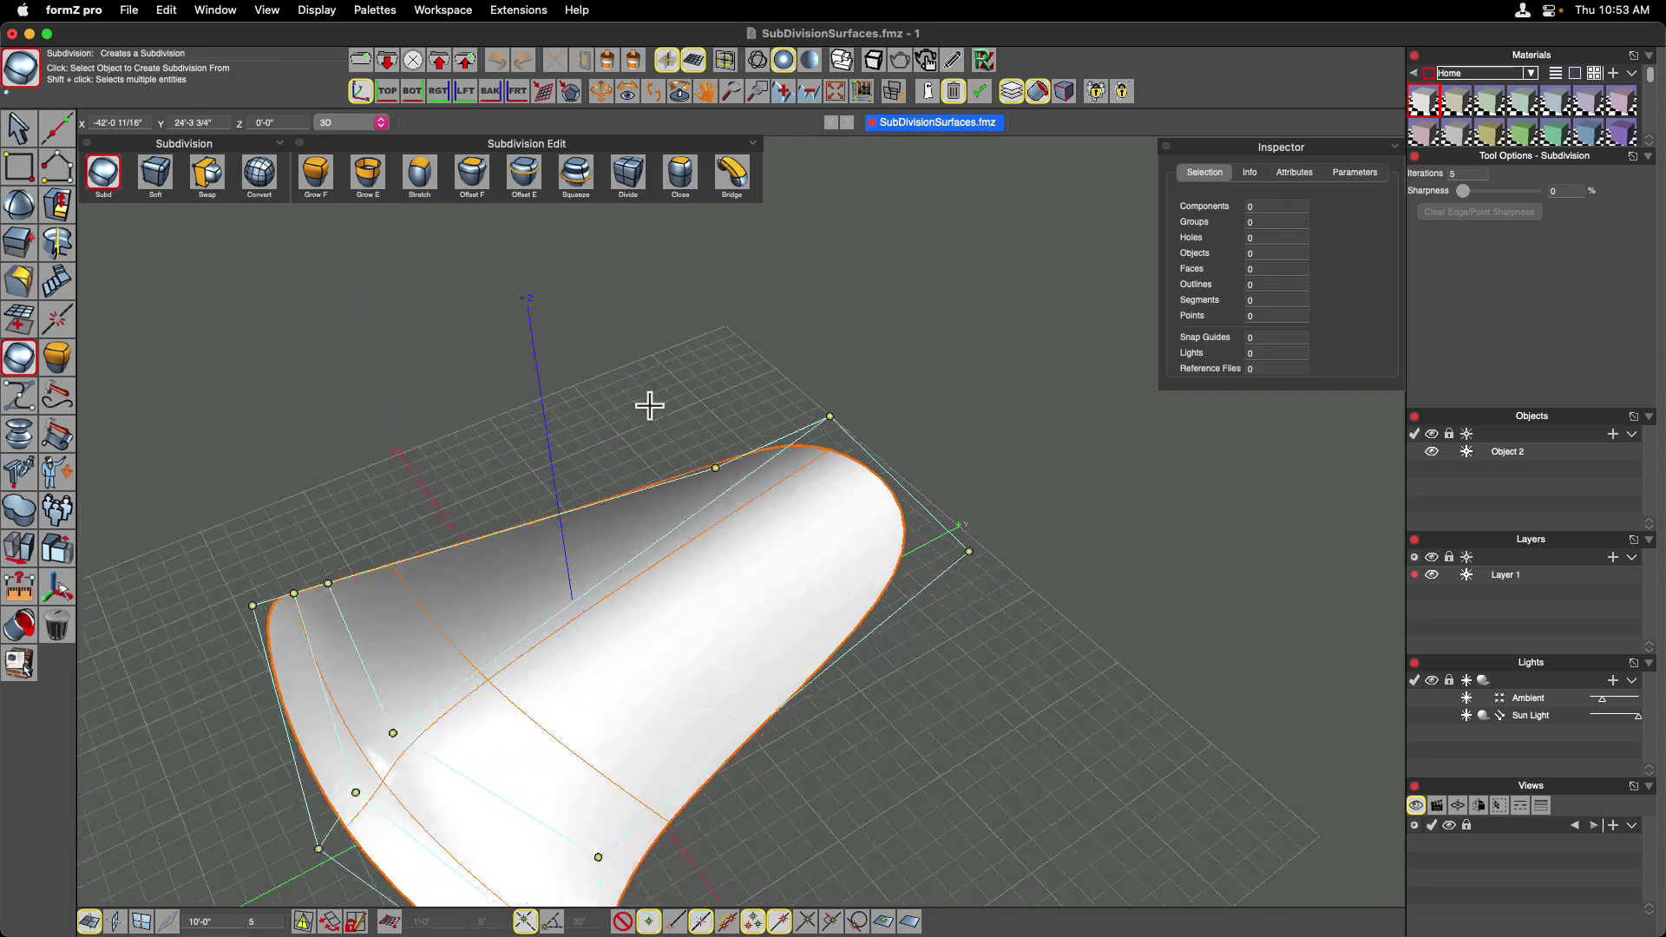
right_click(943, 555)
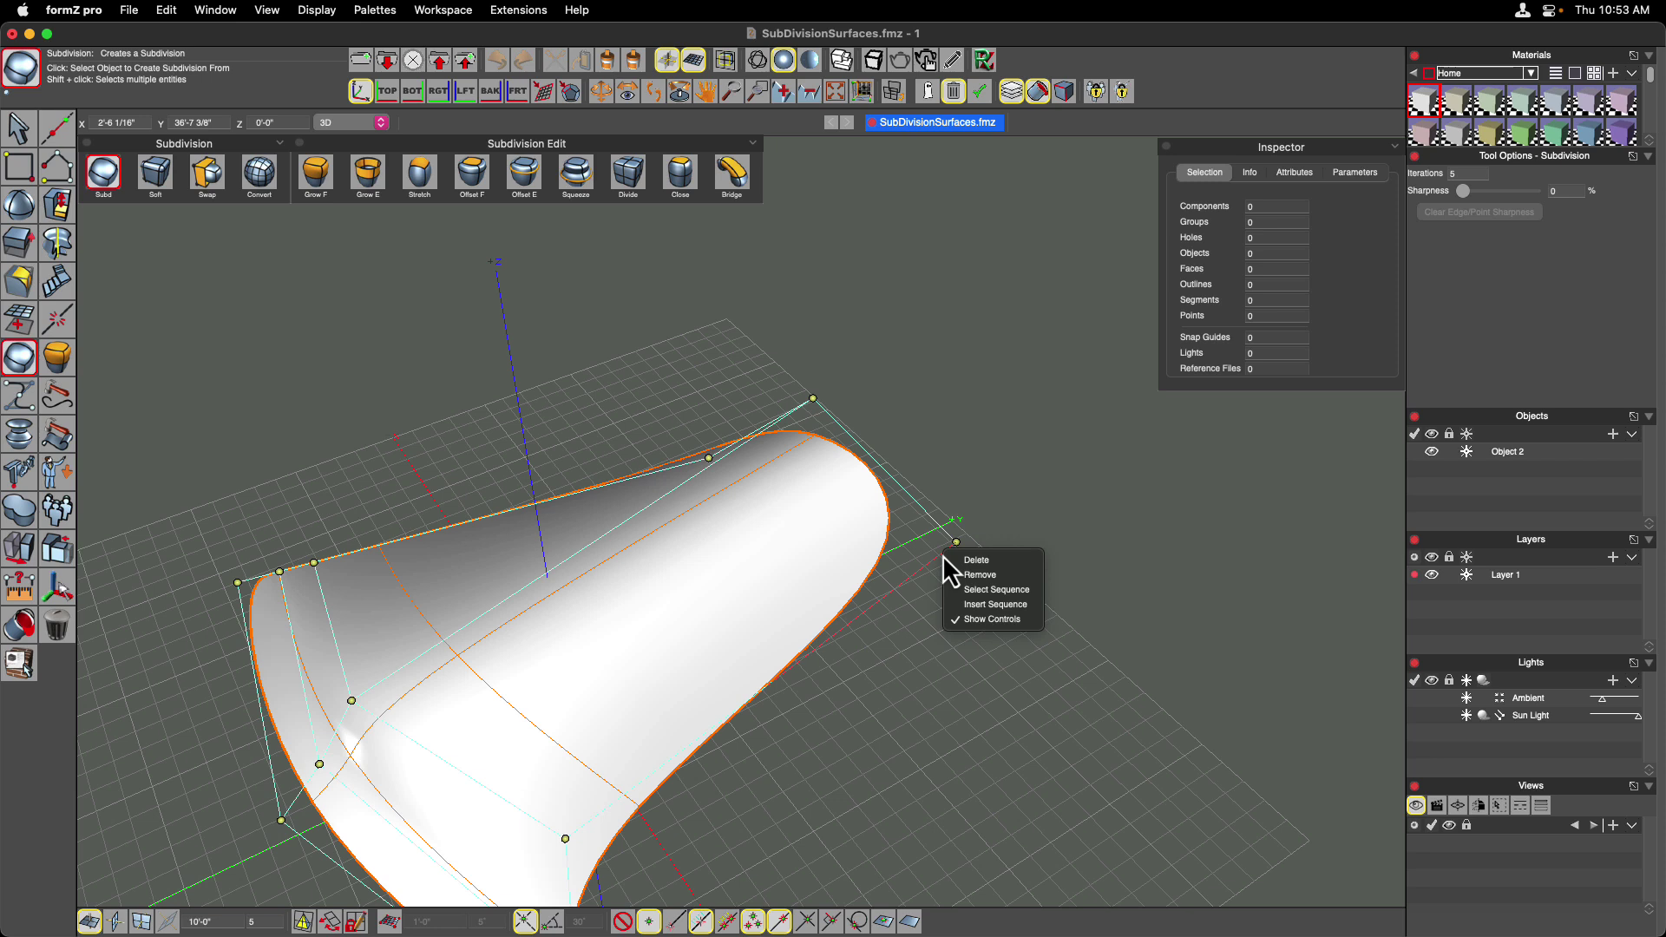
left_click(971, 604)
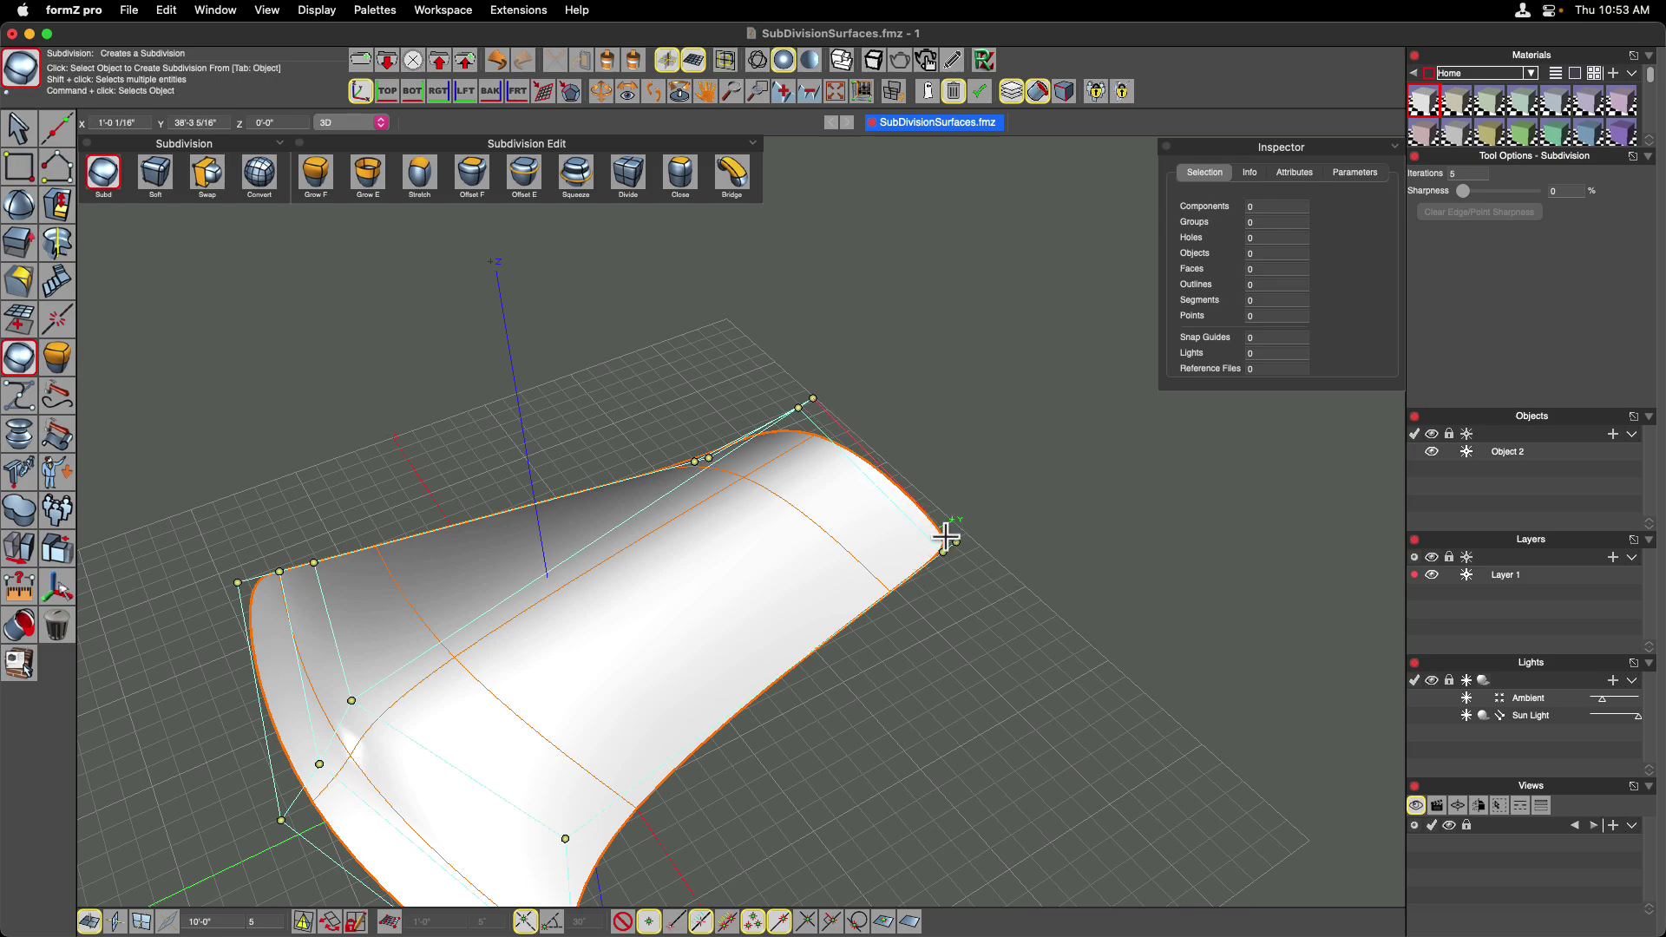
scroll(959, 567, "left", 10)
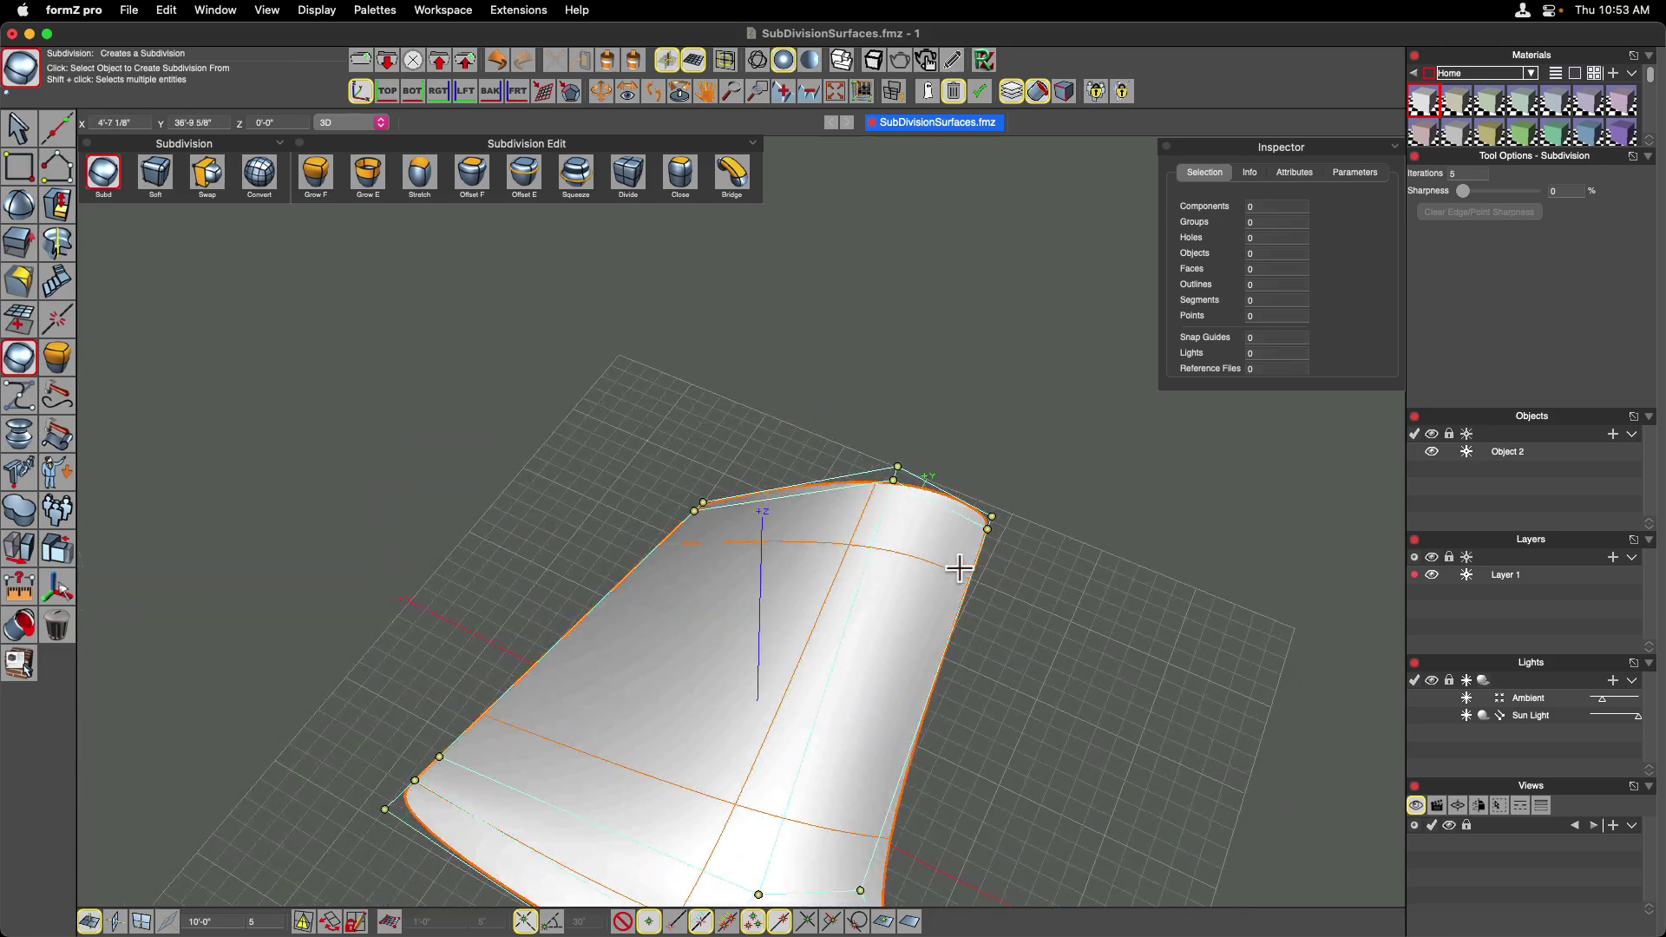
scroll(959, 566, "left", 10)
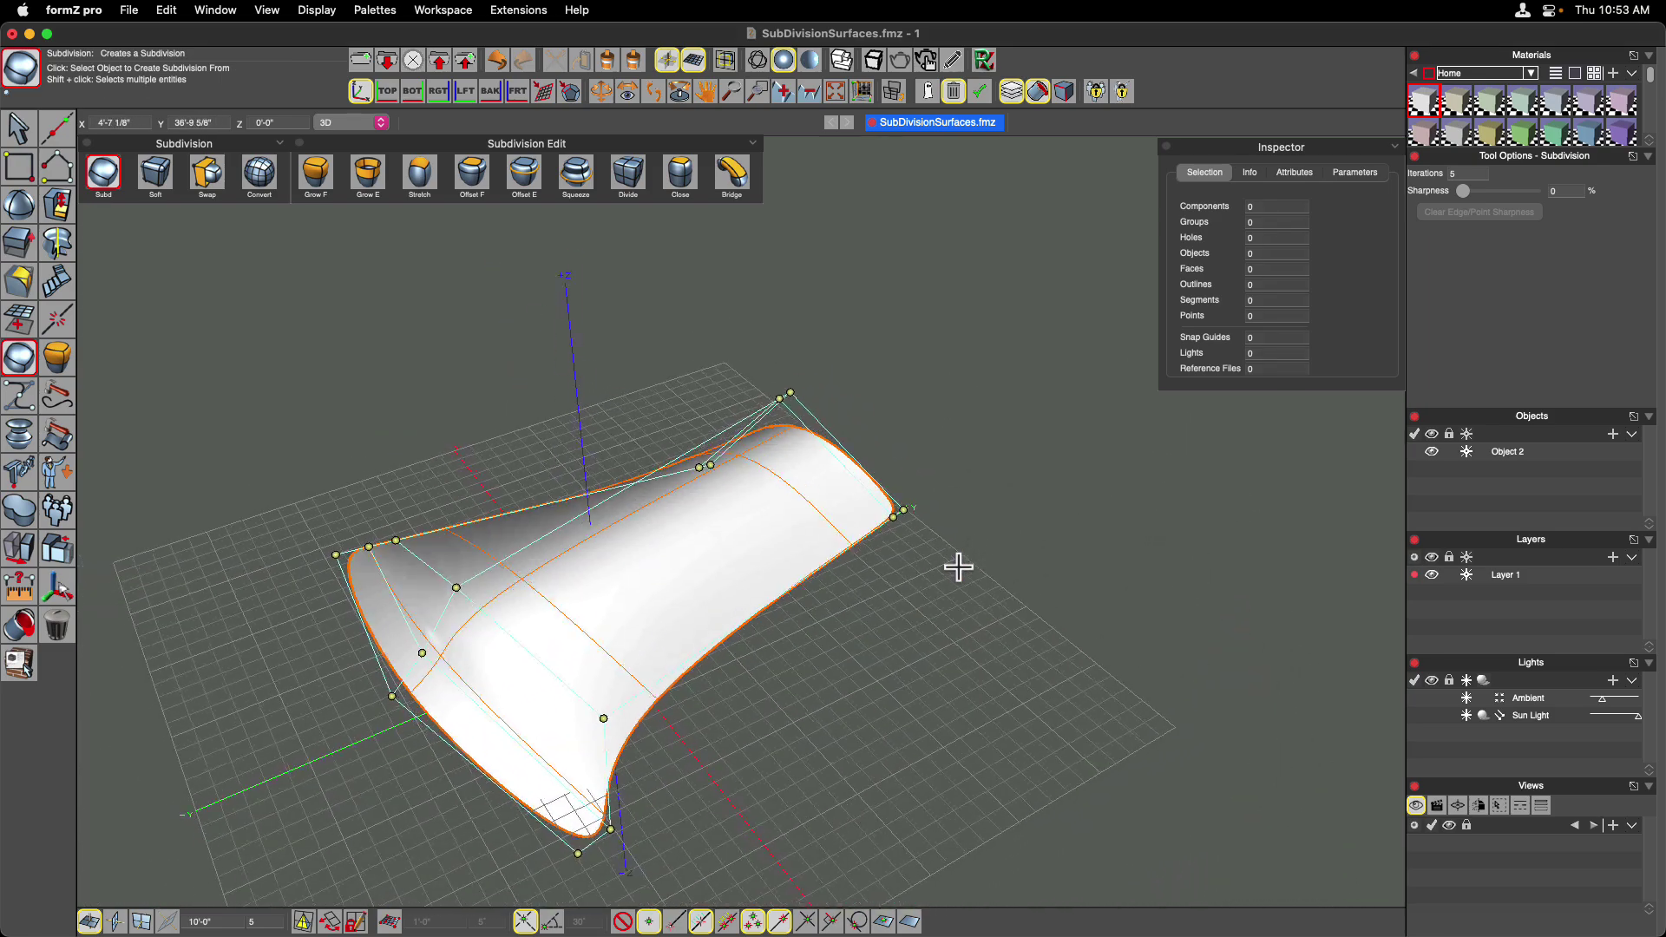
scroll(959, 567, "left", 3)
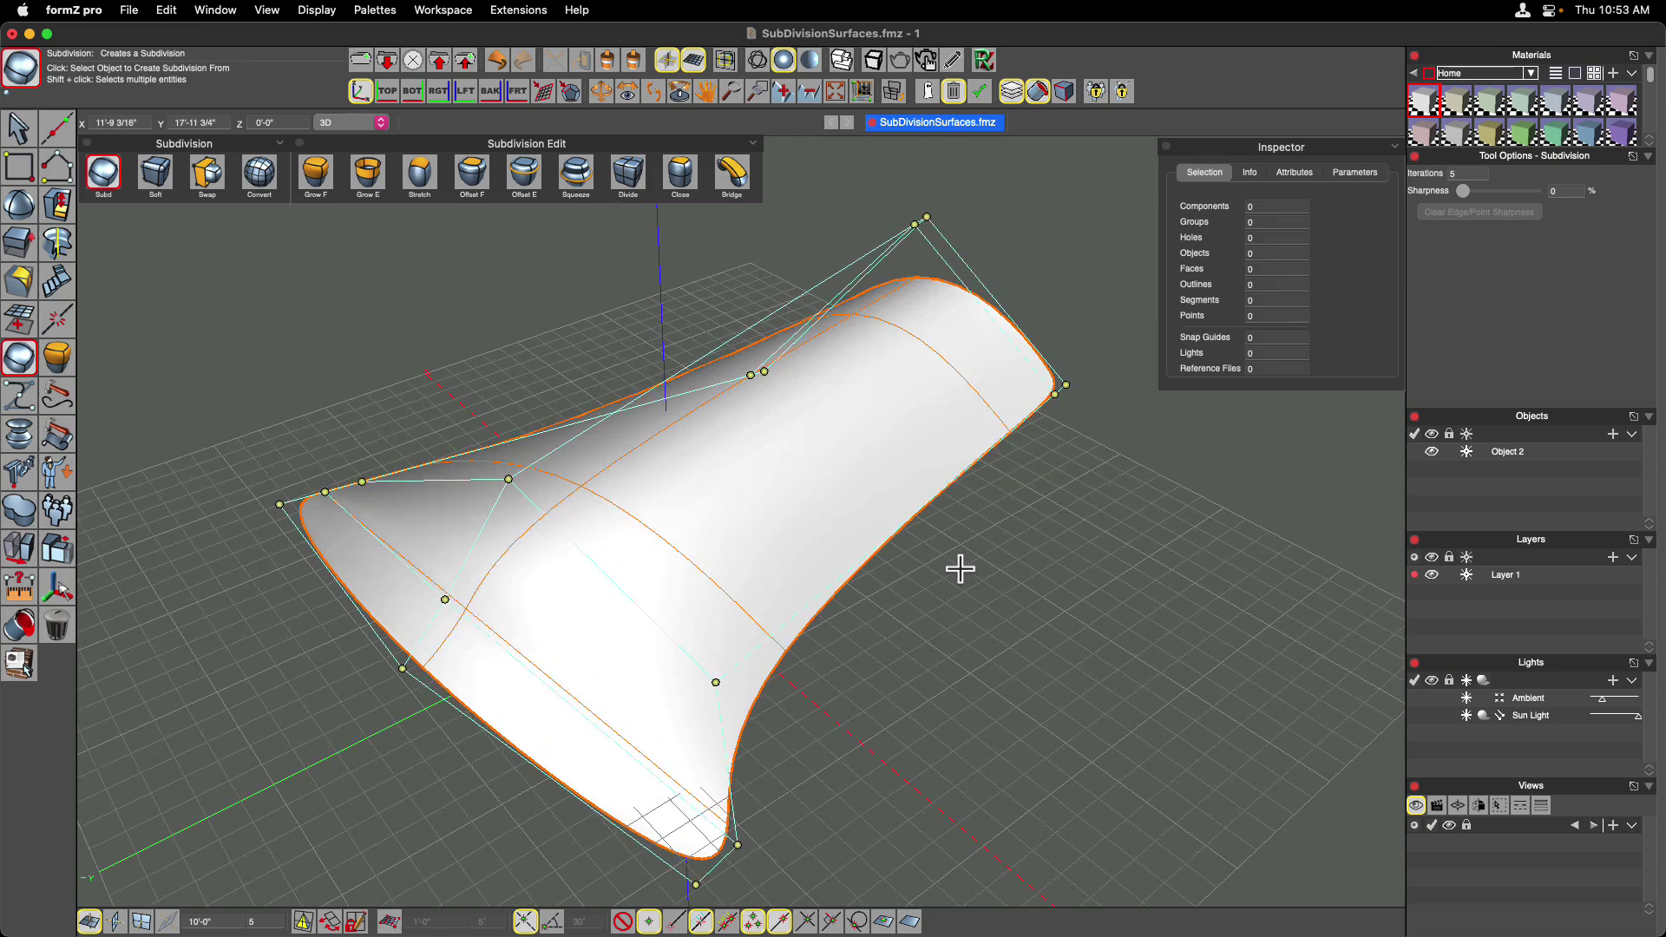
scroll(959, 569, "left", 10)
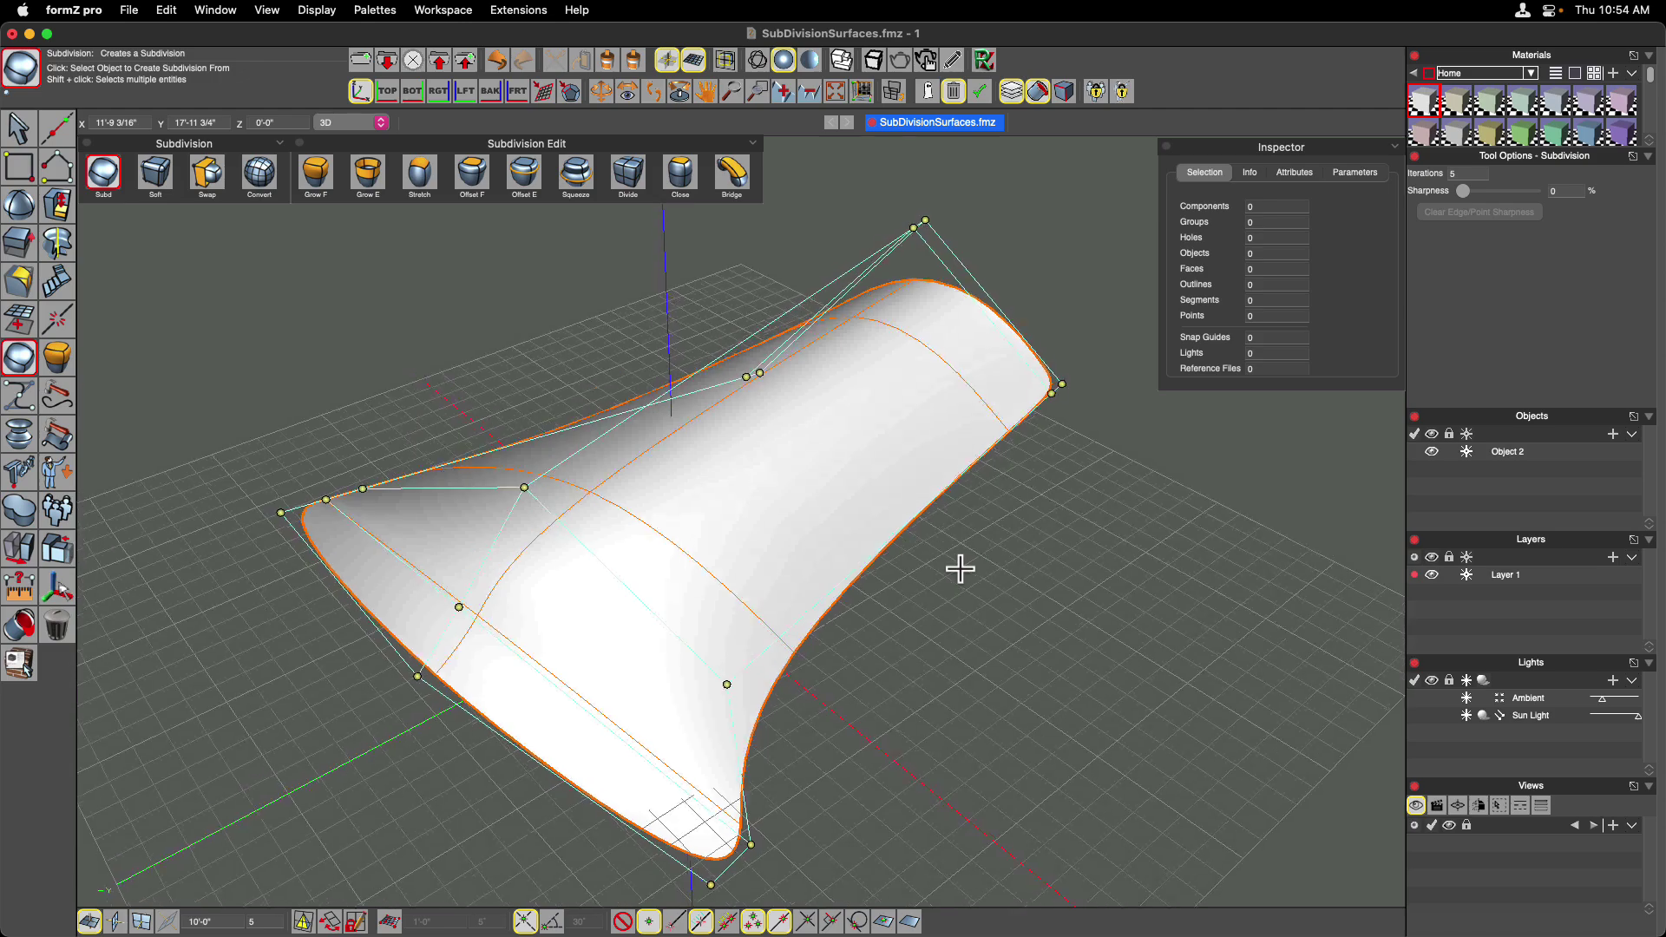
scroll(960, 569, "left", 5)
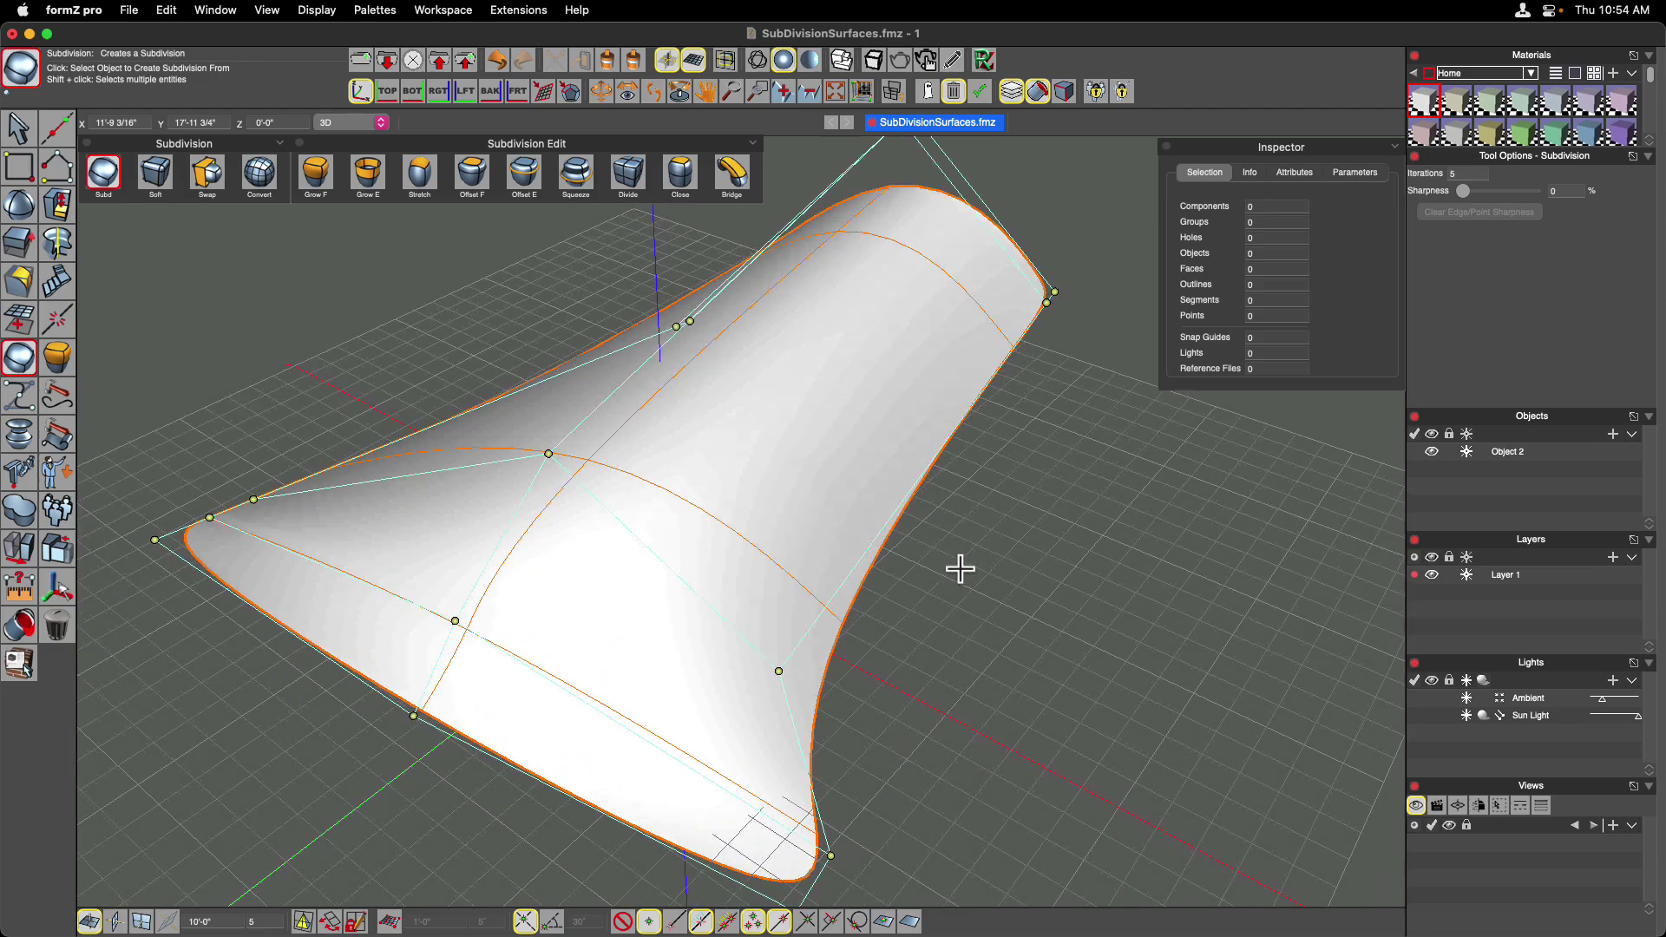